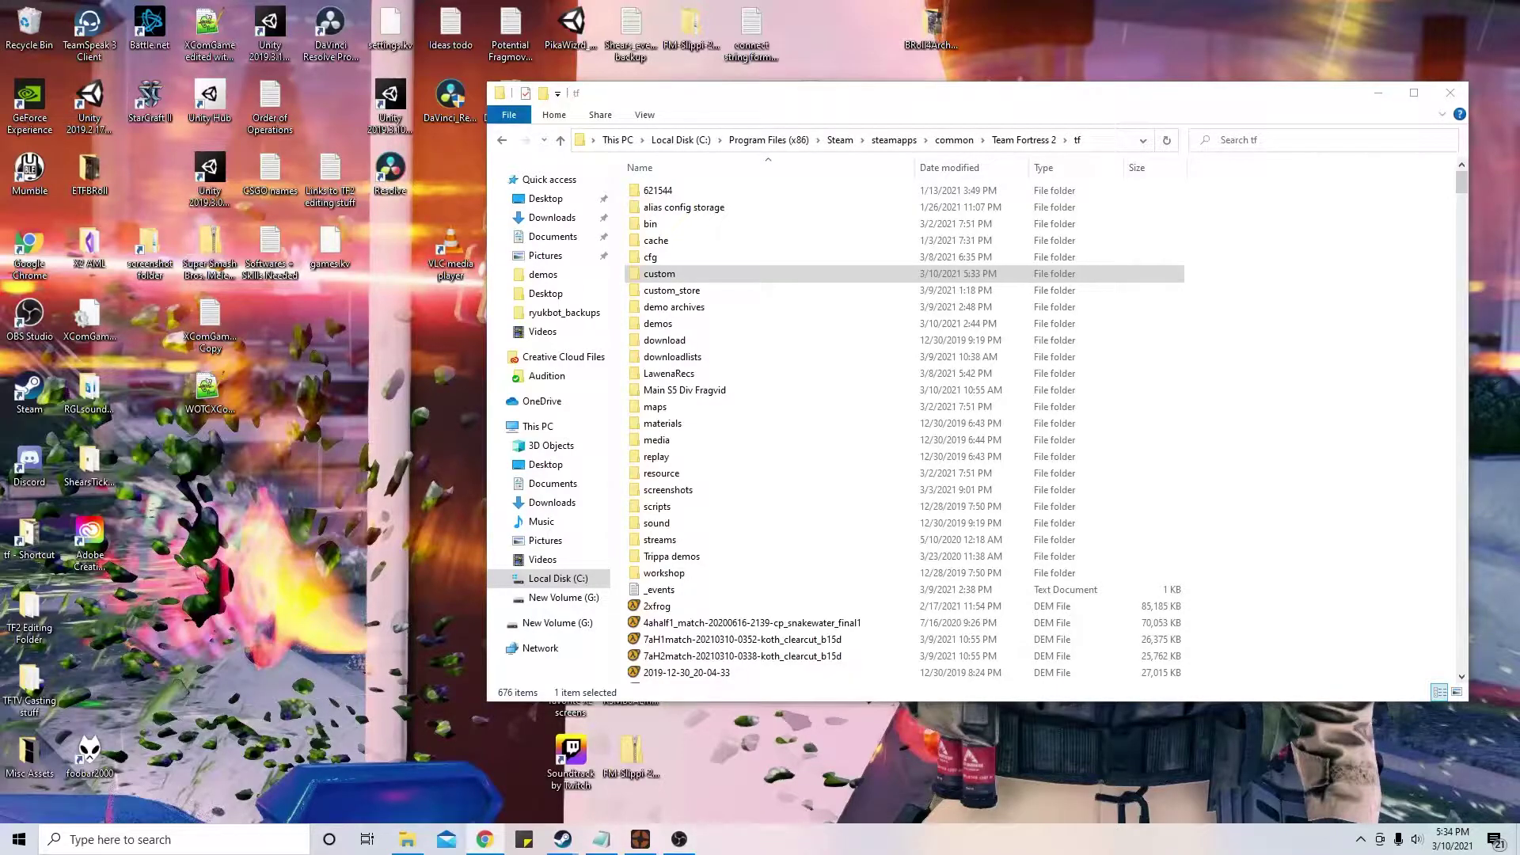
Step: Switch to Chrome and read the Windows support notice on Apple's QuickTime 7.7.9 download page
{"action": "left_click", "coordinate": [485, 839]}
{"action": "left_click_drag", "start_coordinate": [159, 105], "coordinate": [657, 2]}
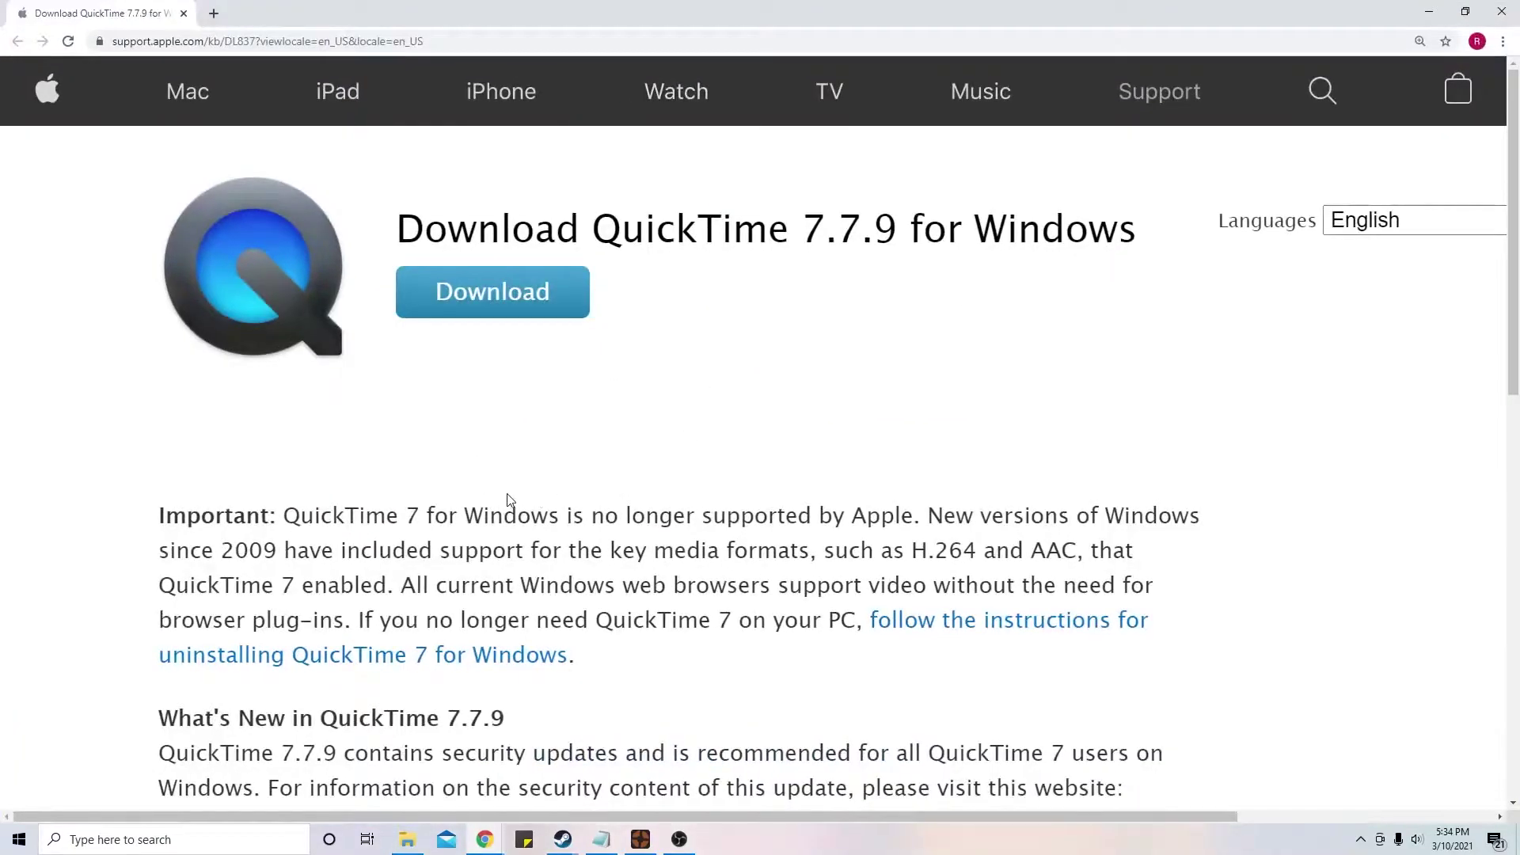
{"action": "left_click_drag", "start_coordinate": [284, 515], "coordinate": [279, 552]}
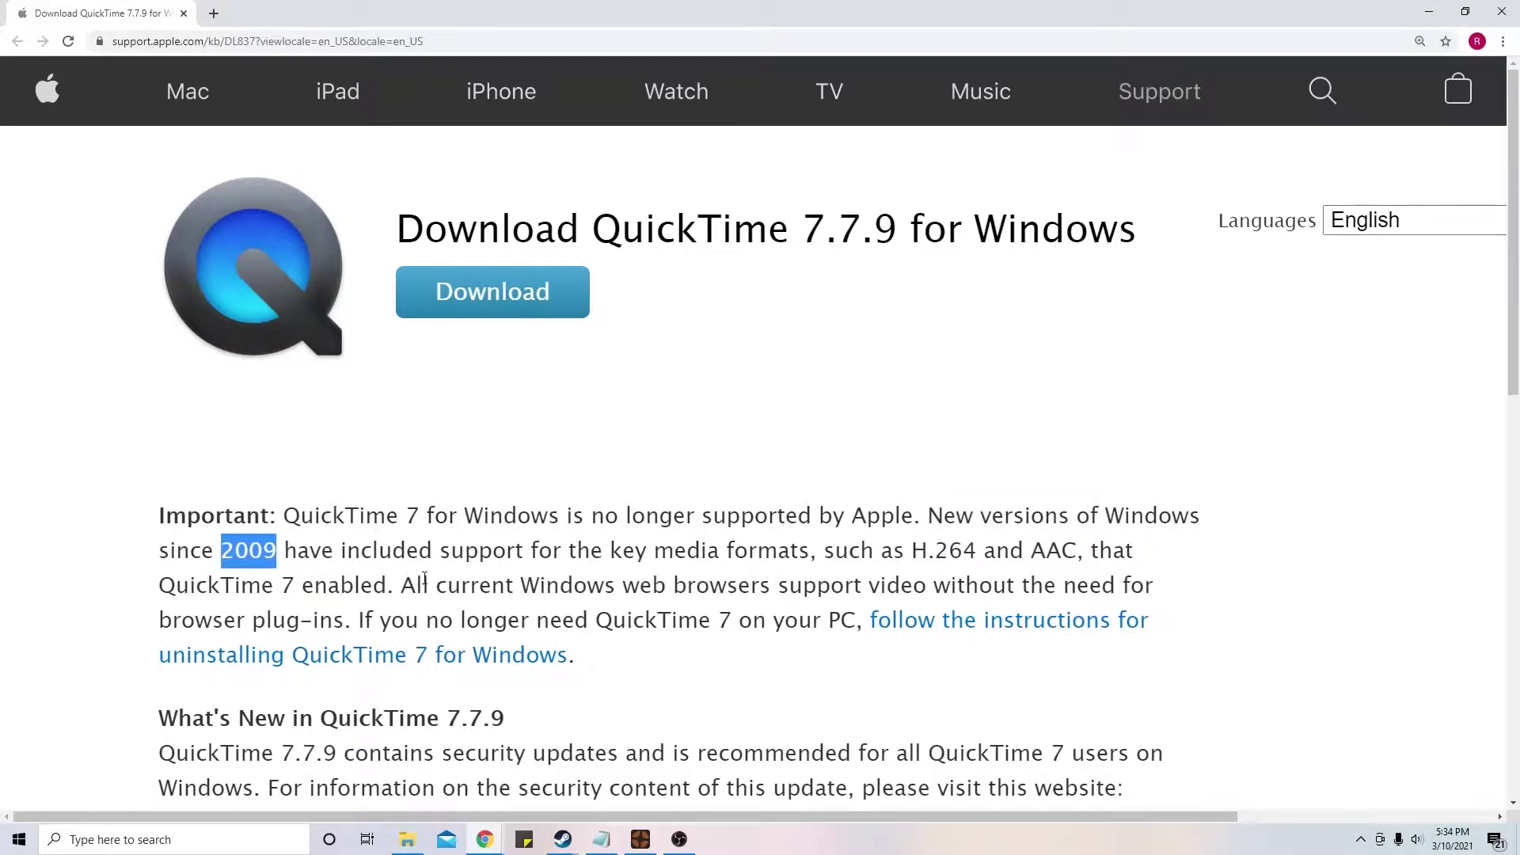
{"action": "left_click", "coordinate": [277, 554]}
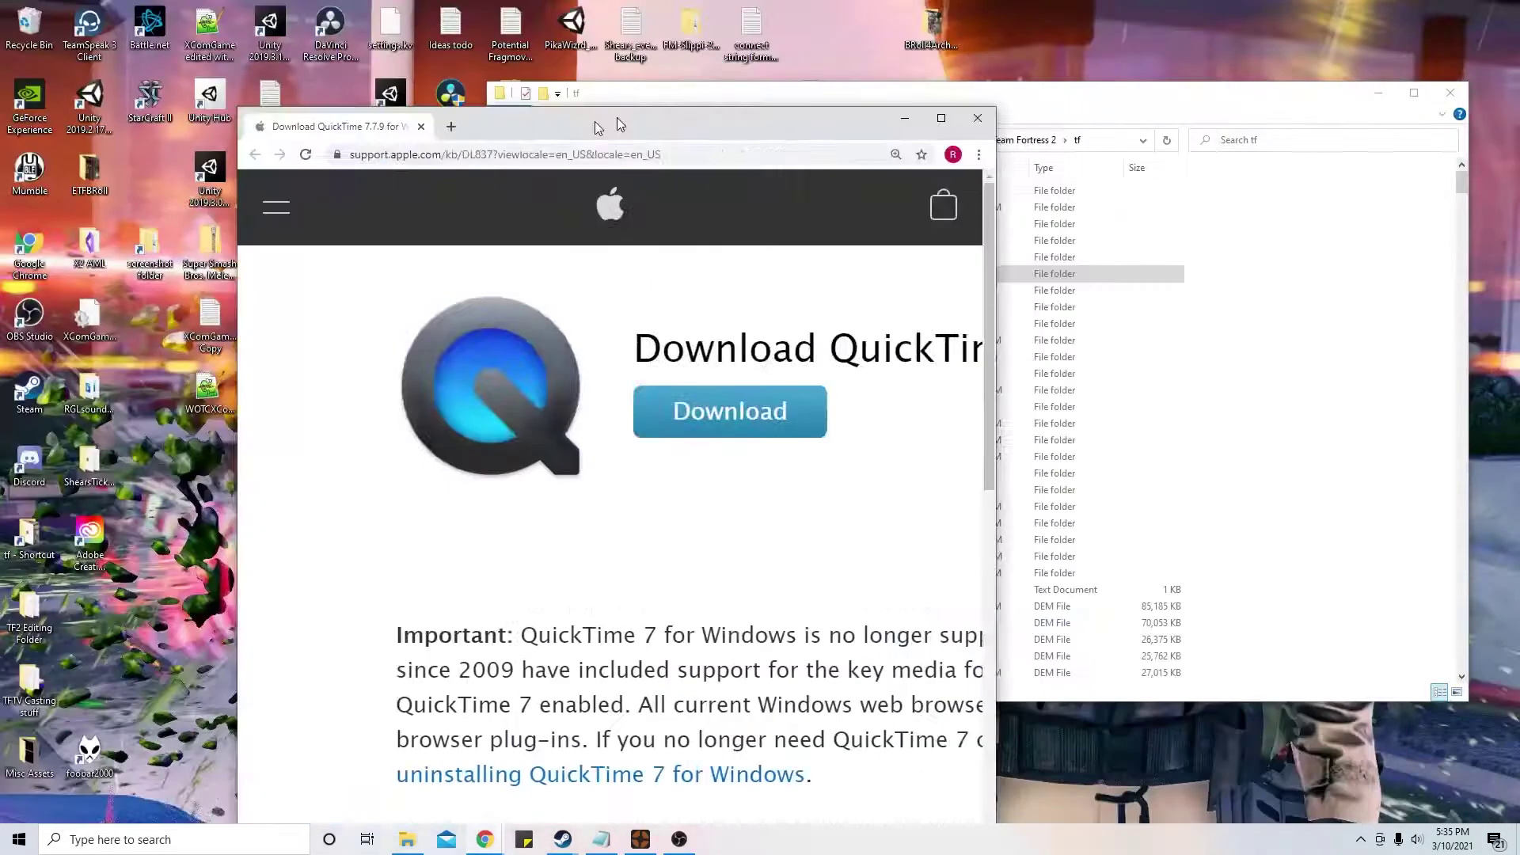
Step: Review the QuickTime Alternative page on Softonic and return to the desktop
{"action": "left_click_drag", "start_coordinate": [1029, 8], "coordinate": [602, 0]}
{"action": "scroll", "coordinate": [535, 519], "scroll_direction": "down", "scroll_amount": 4}
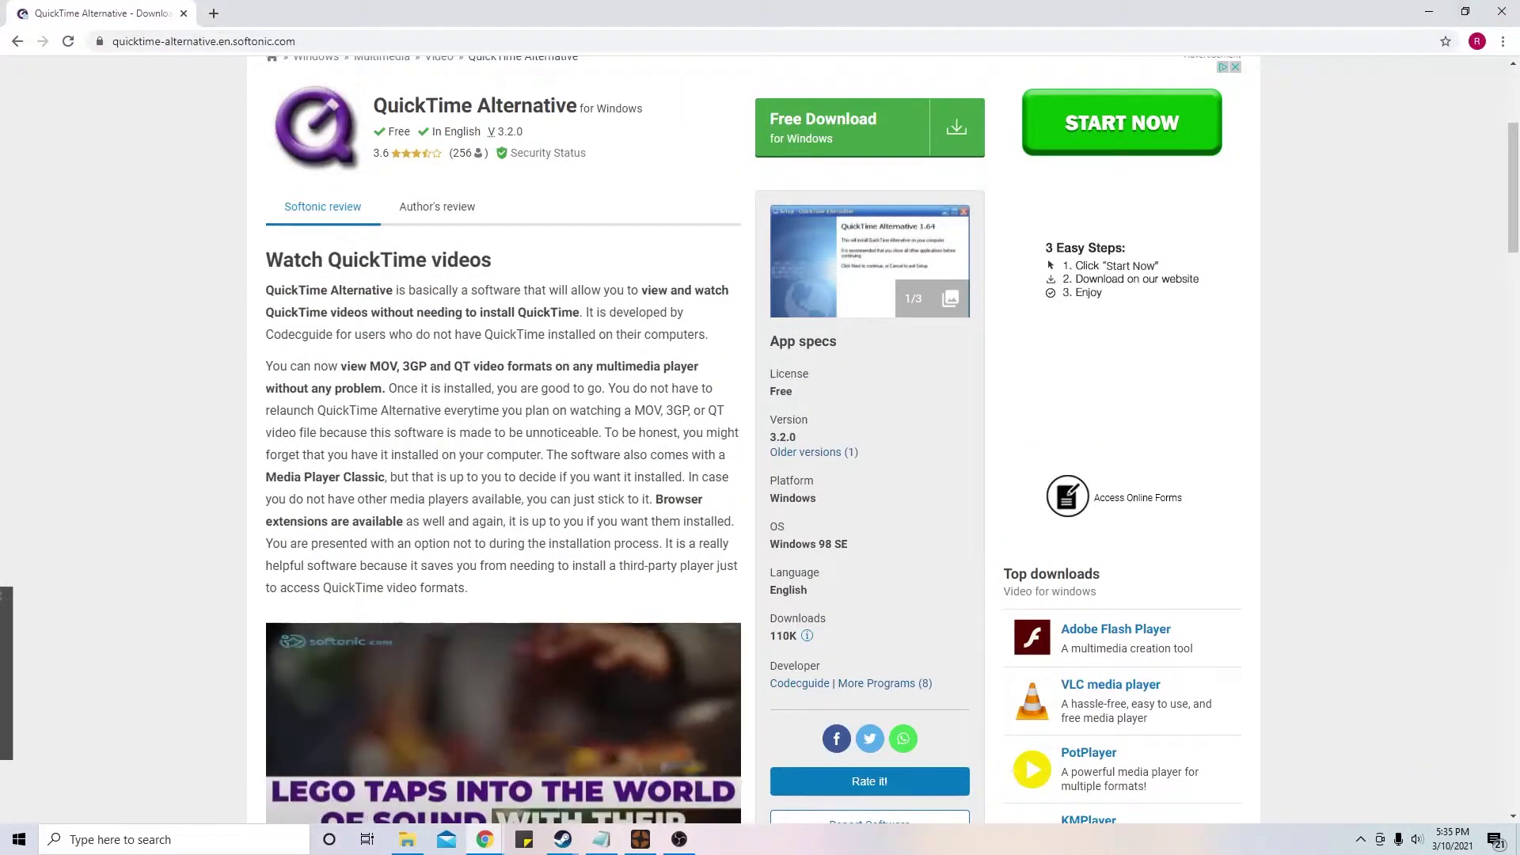
{"action": "left_click", "coordinate": [1470, 12]}
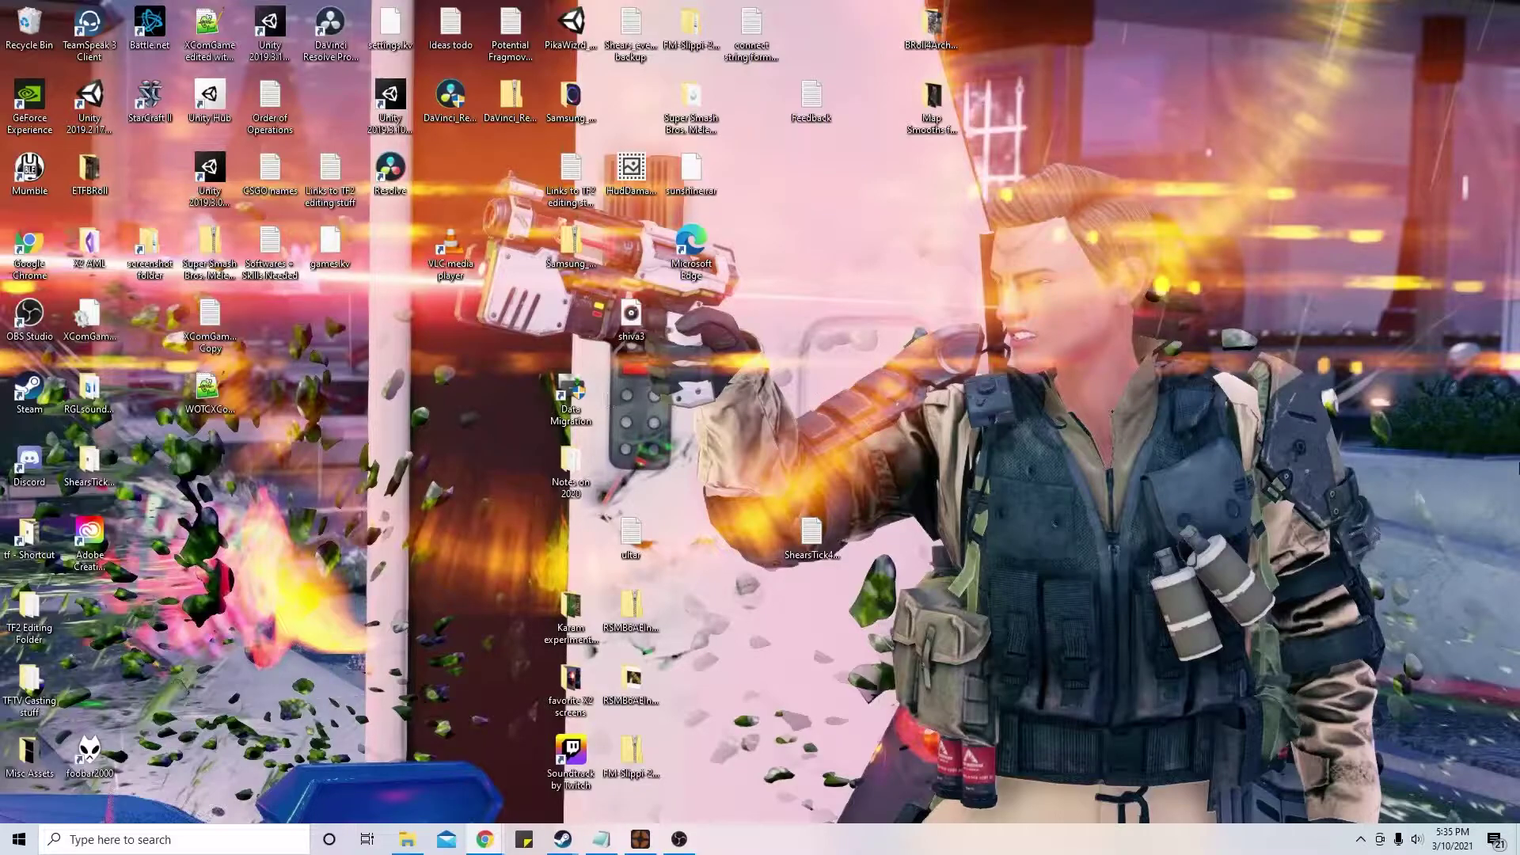
Step: In File Explorer, open the custom folder inside tf and extract the Ryukbotv2.1.0 archive there with 7-Zip
{"action": "left_click", "coordinate": [409, 842]}
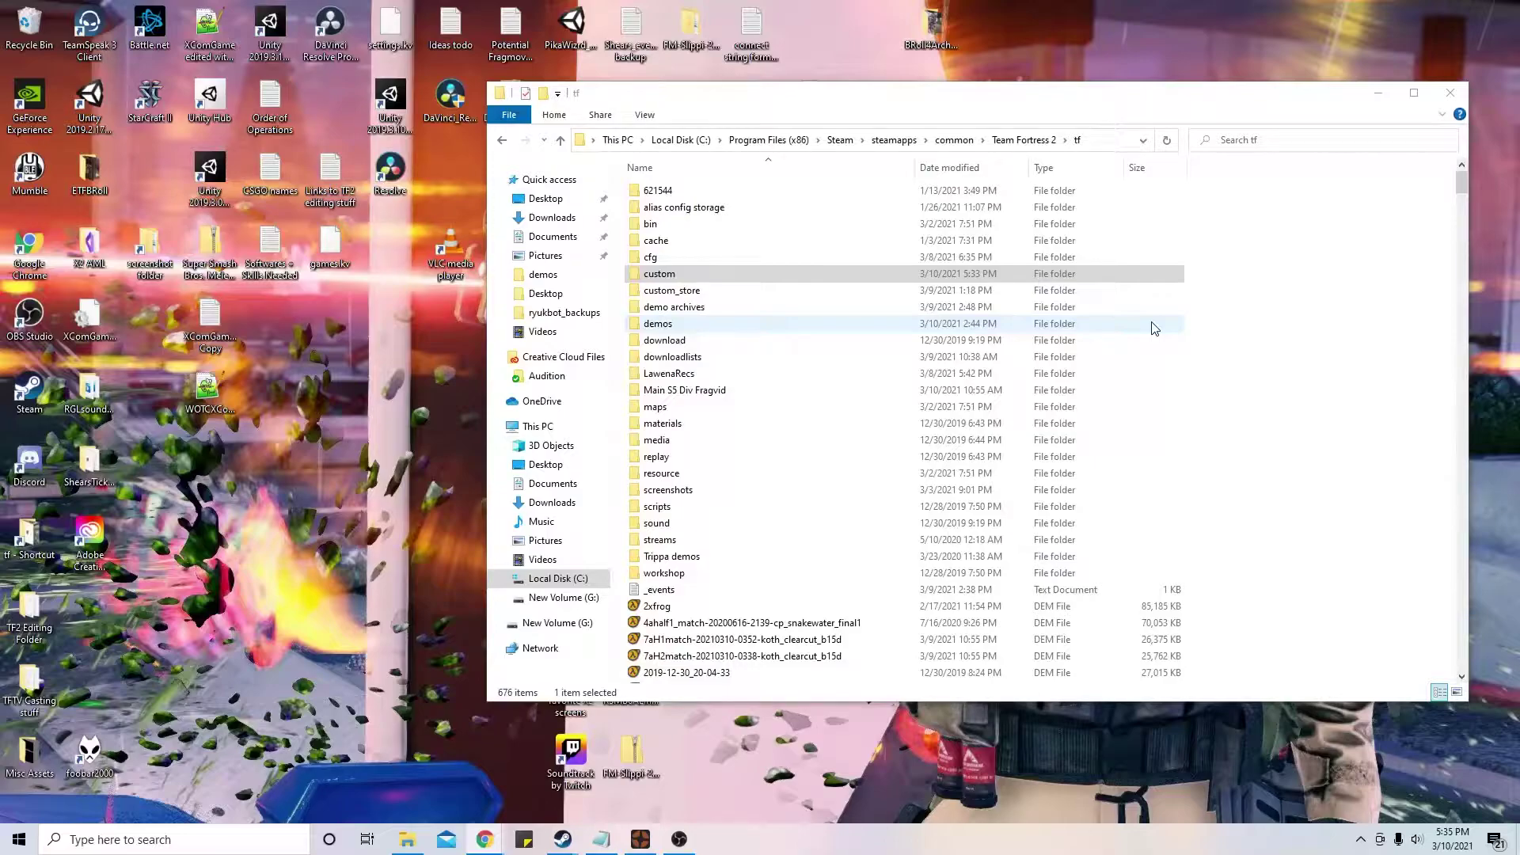
{"action": "left_click", "coordinate": [717, 278]}
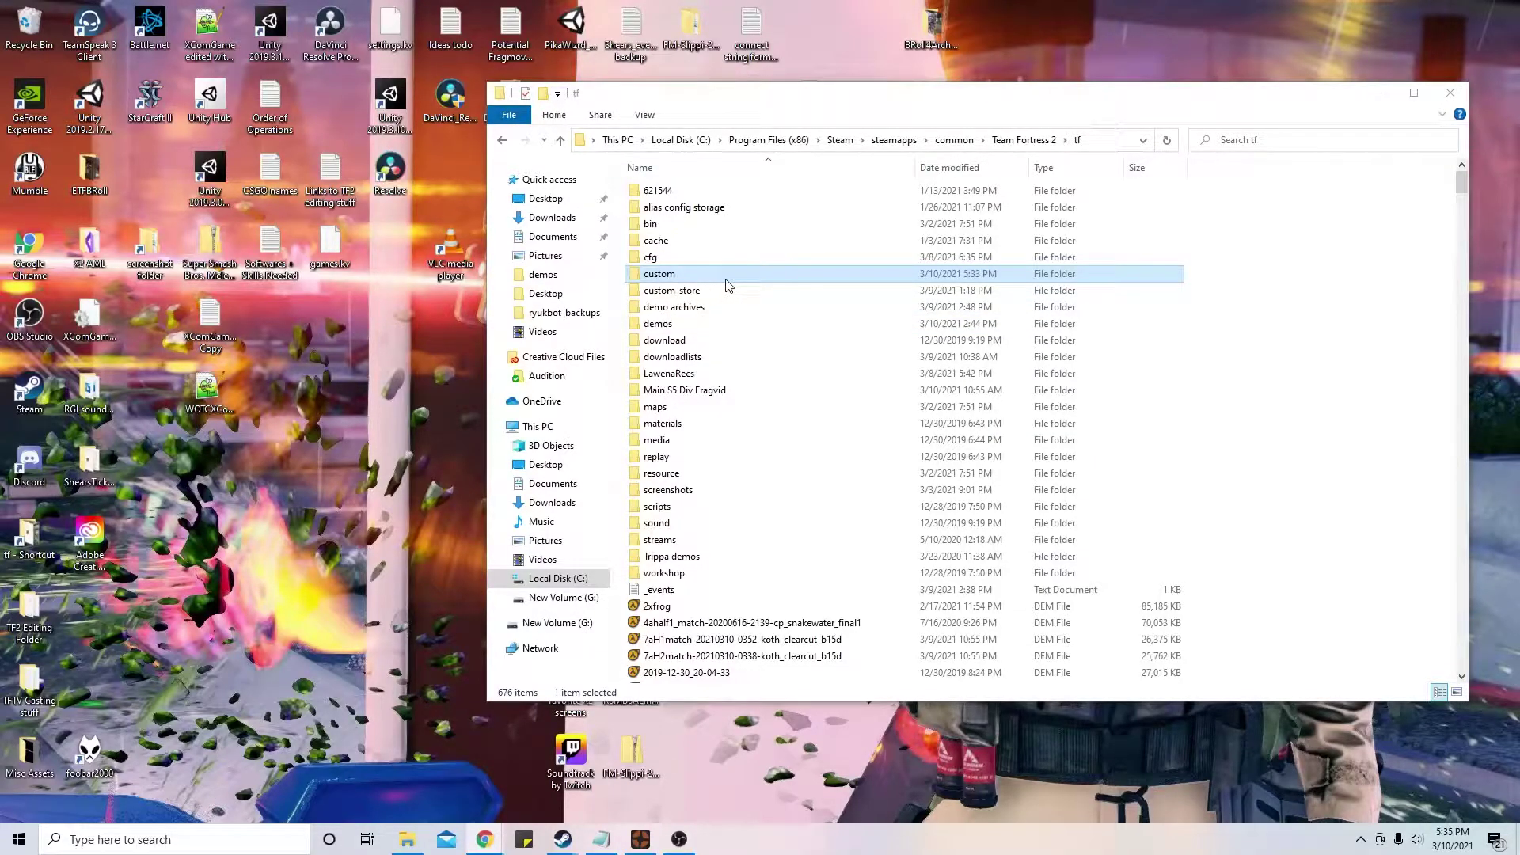
{"action": "double_click", "coordinate": [685, 283]}
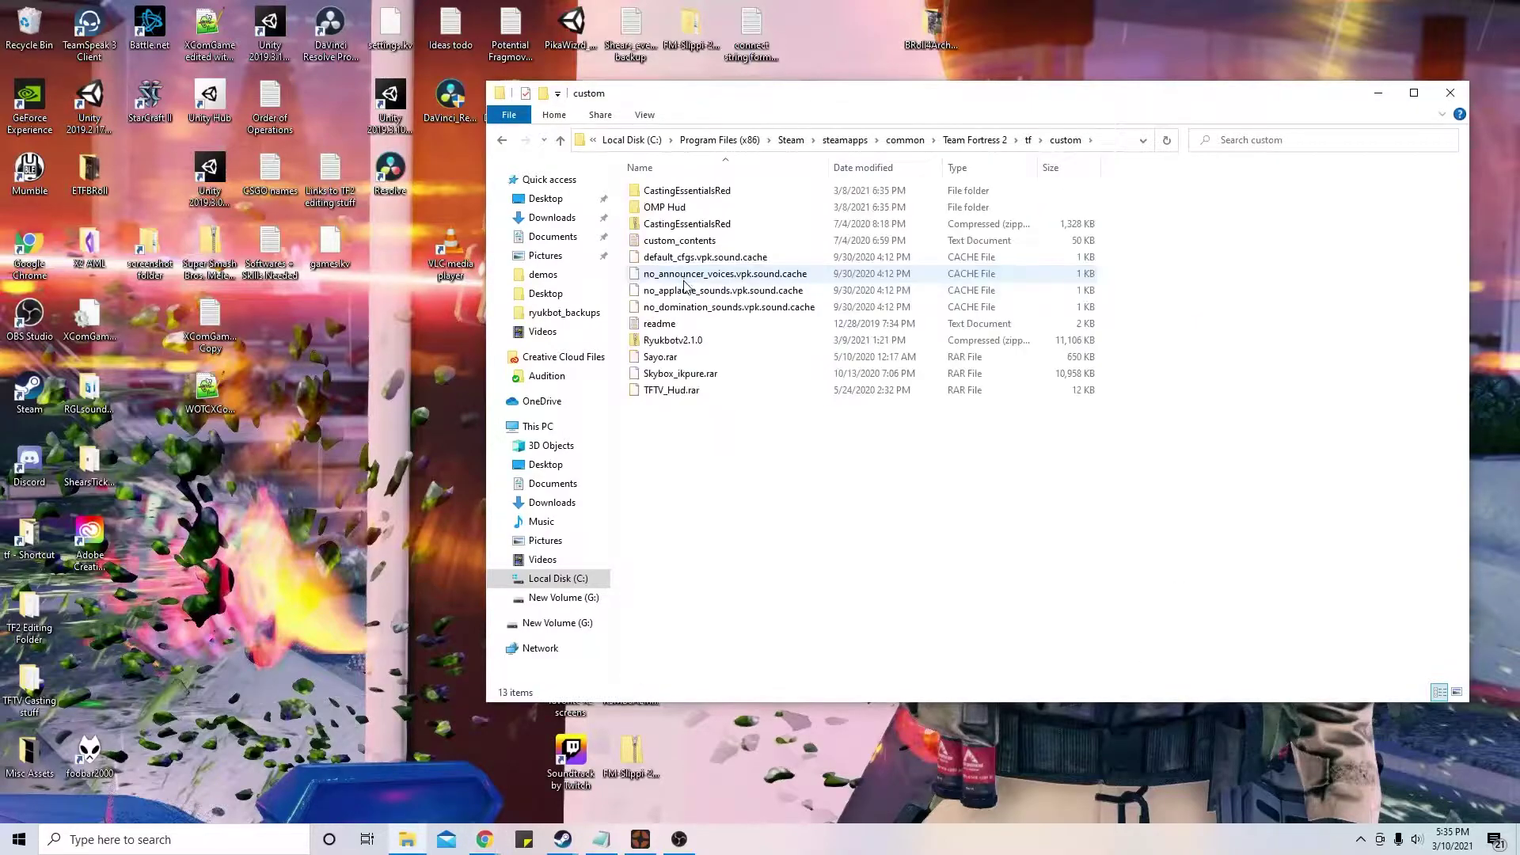
{"action": "left_click", "coordinate": [690, 343]}
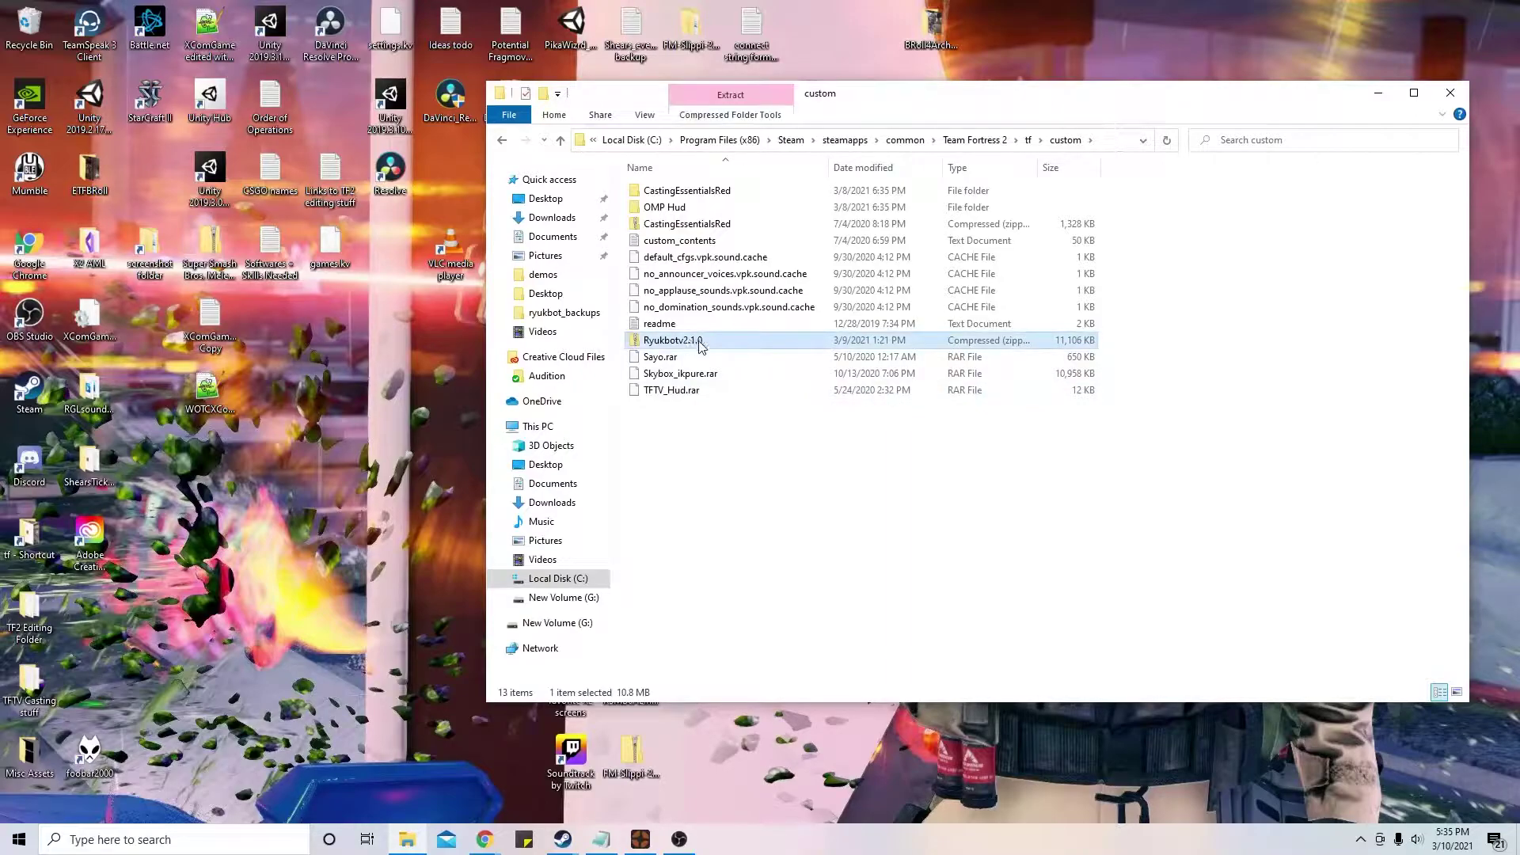
{"action": "right_click", "coordinate": [696, 343]}
{"action": "mouse_move", "coordinate": [815, 428]}
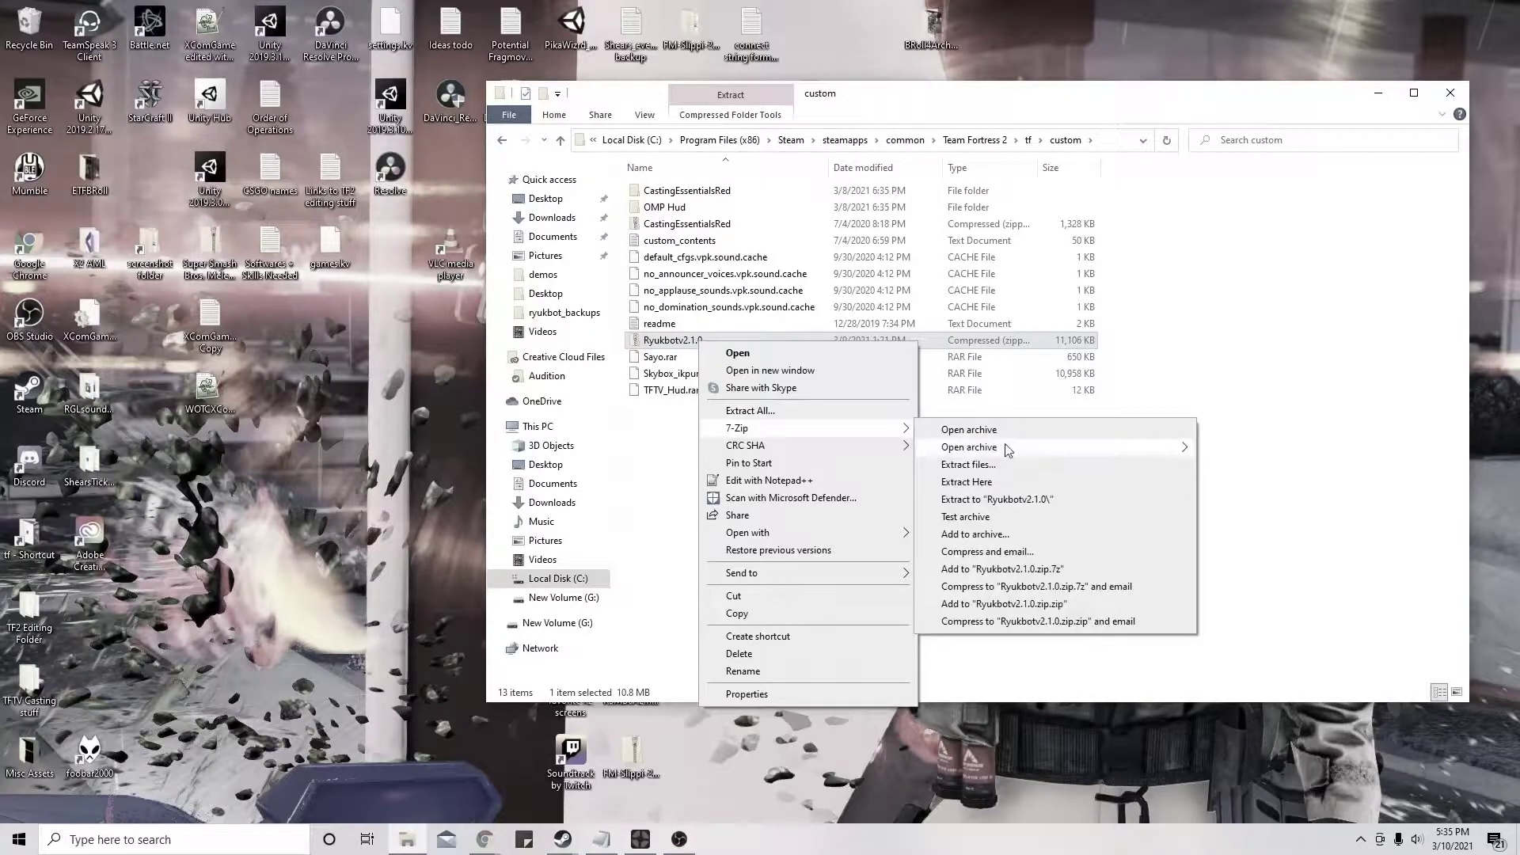
{"action": "left_click", "coordinate": [1029, 501]}
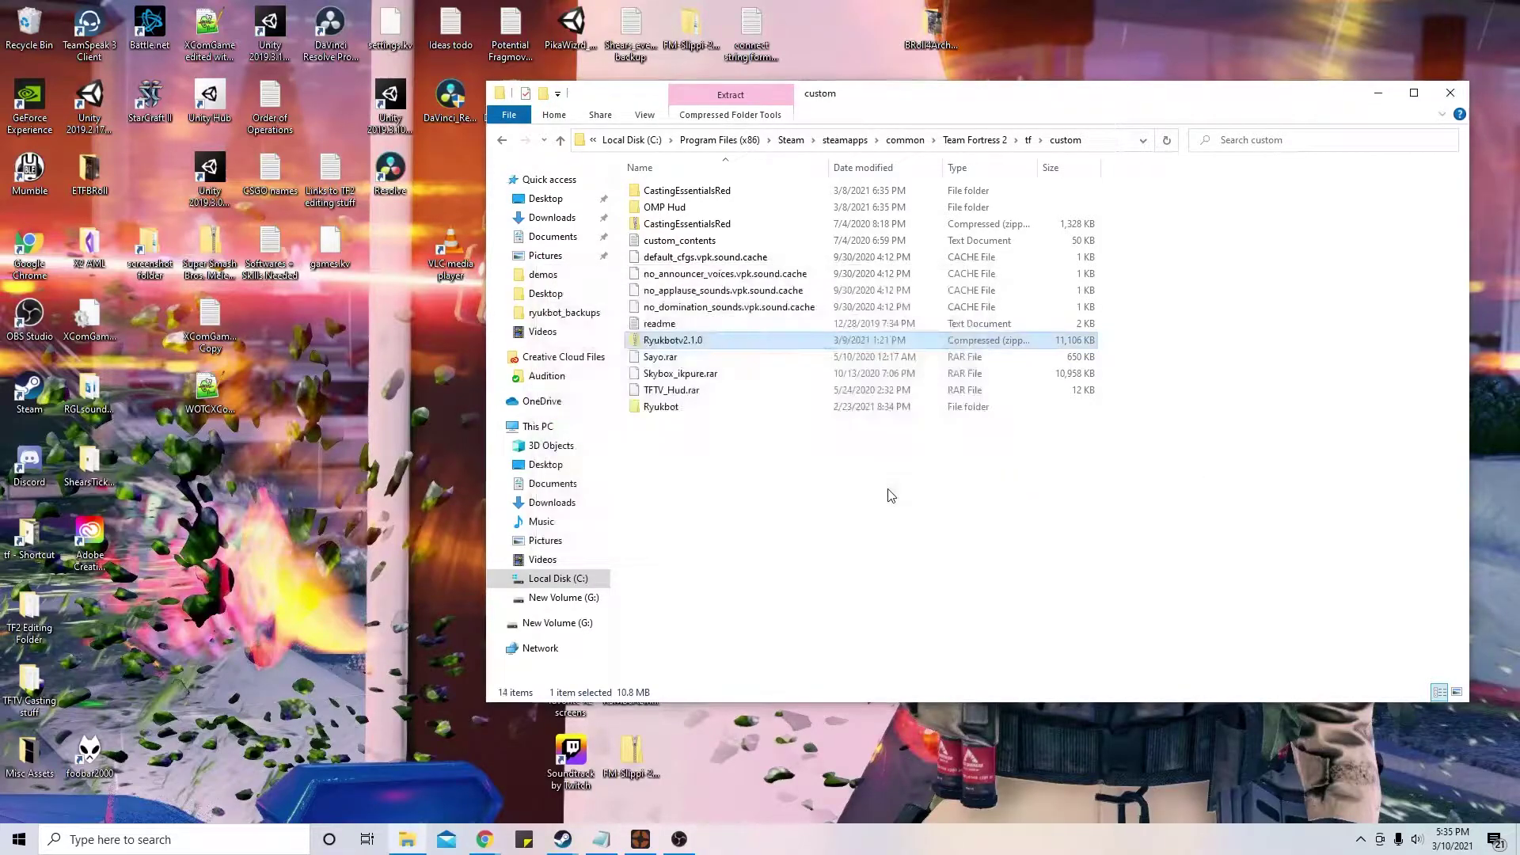
Step: Open the extracted Ryukbot folder and look through its files for the Ryukbot application
{"action": "left_click", "coordinate": [674, 227]}
{"action": "double_click", "coordinate": [673, 226]}
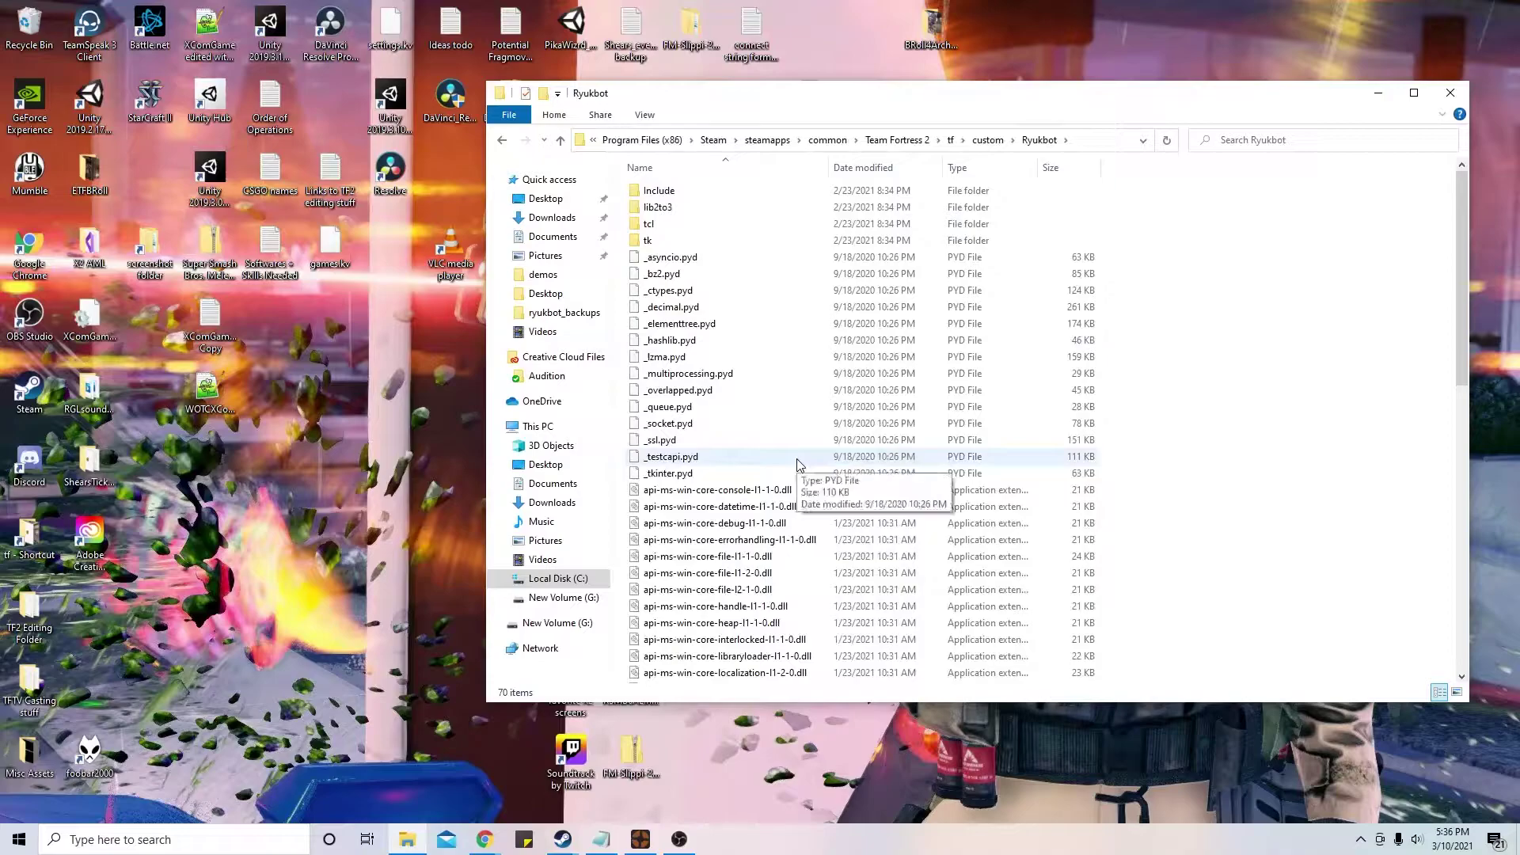
{"action": "scroll", "coordinate": [1211, 486], "scroll_direction": "down", "scroll_amount": 10}
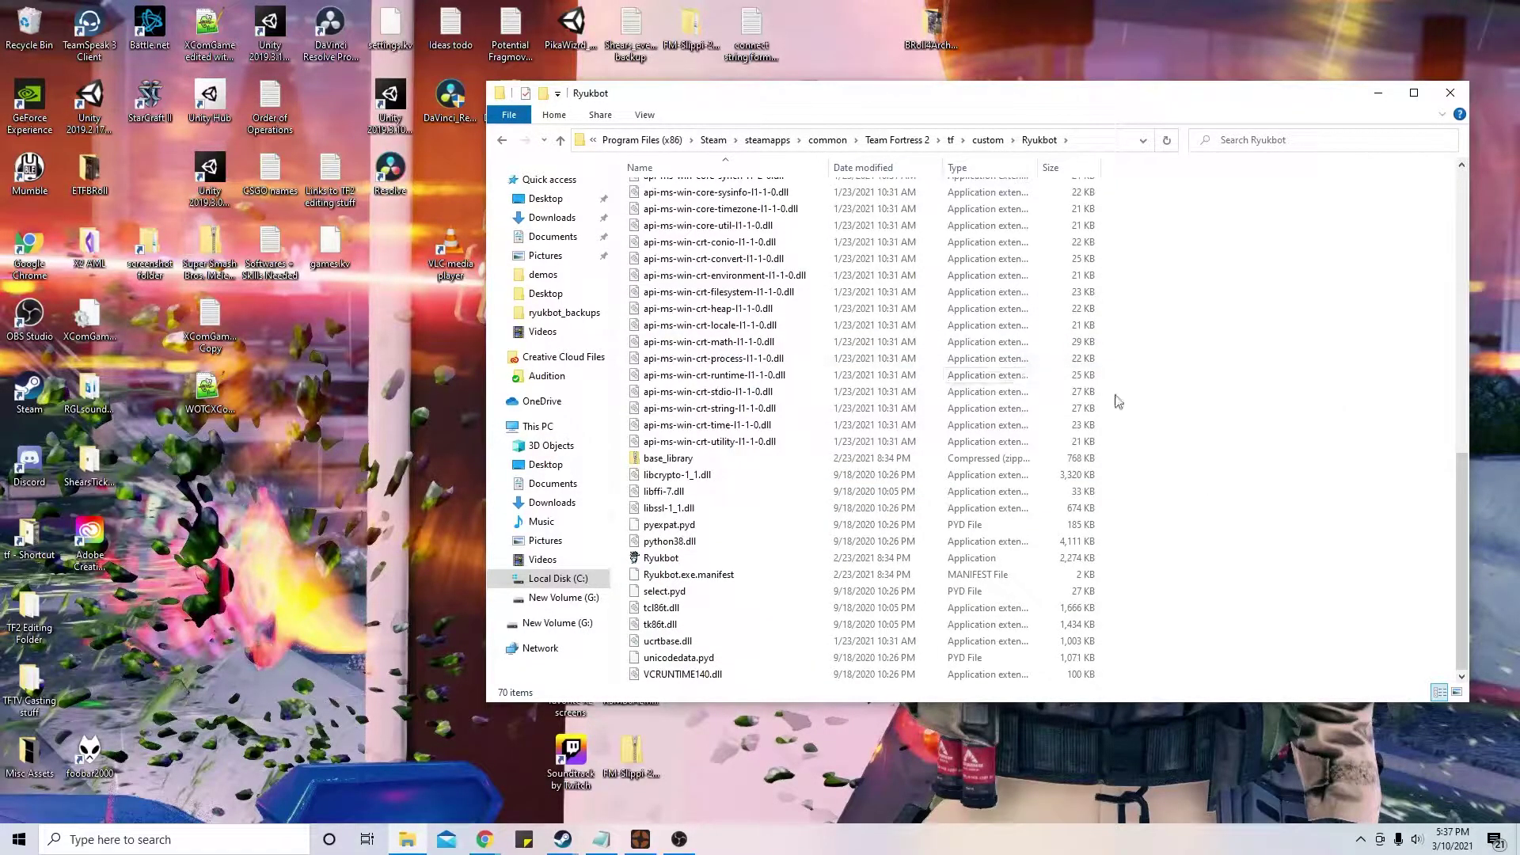
Step: Open the _events text file from the demos folder, enlarge its text, and examine the bookmark entries
{"action": "left_click", "coordinate": [544, 277]}
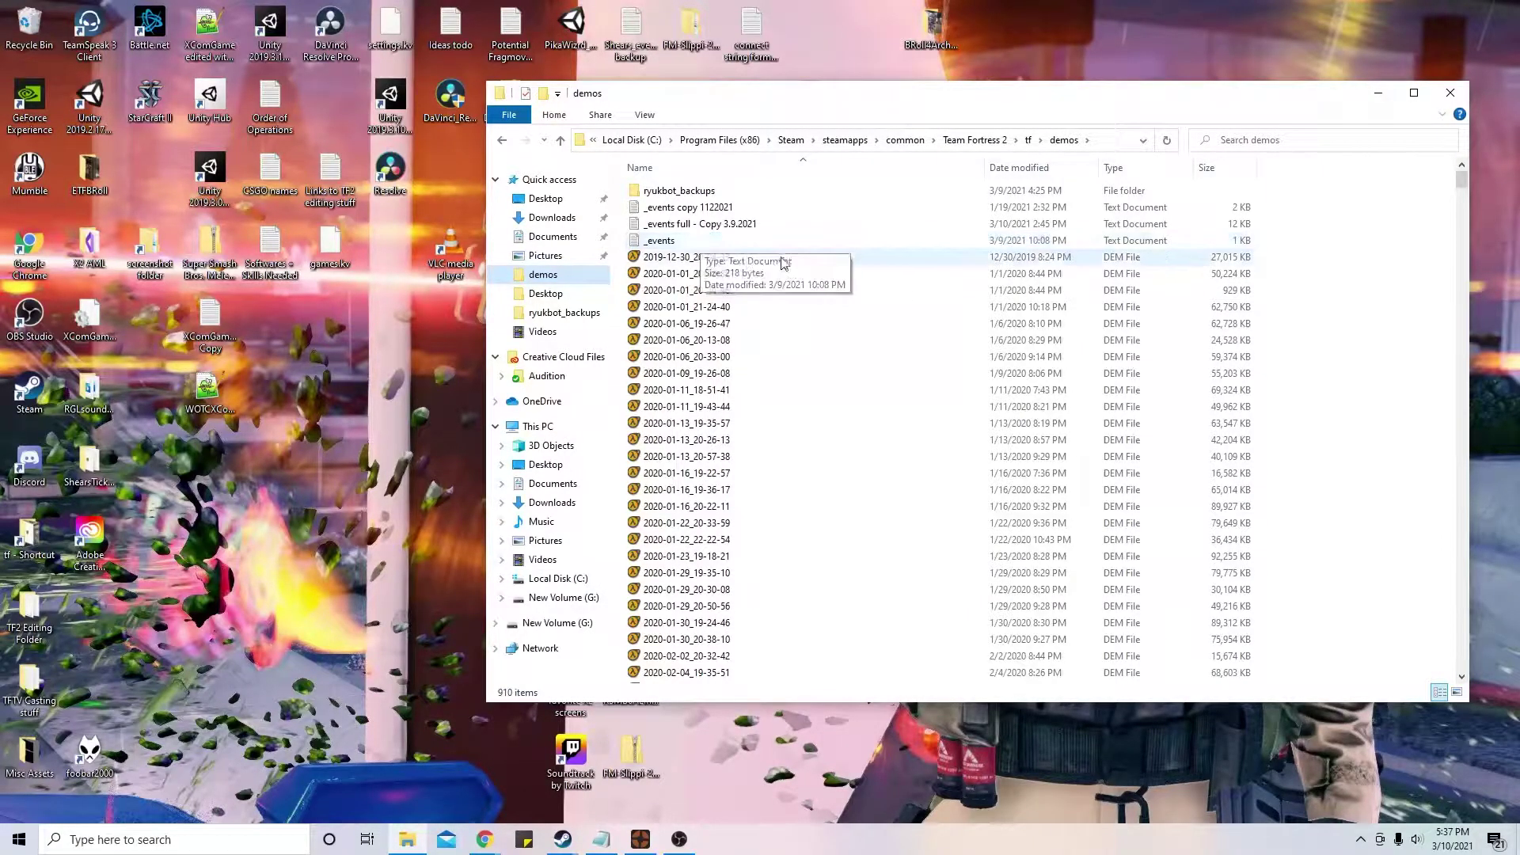
{"action": "double_click", "coordinate": [683, 241]}
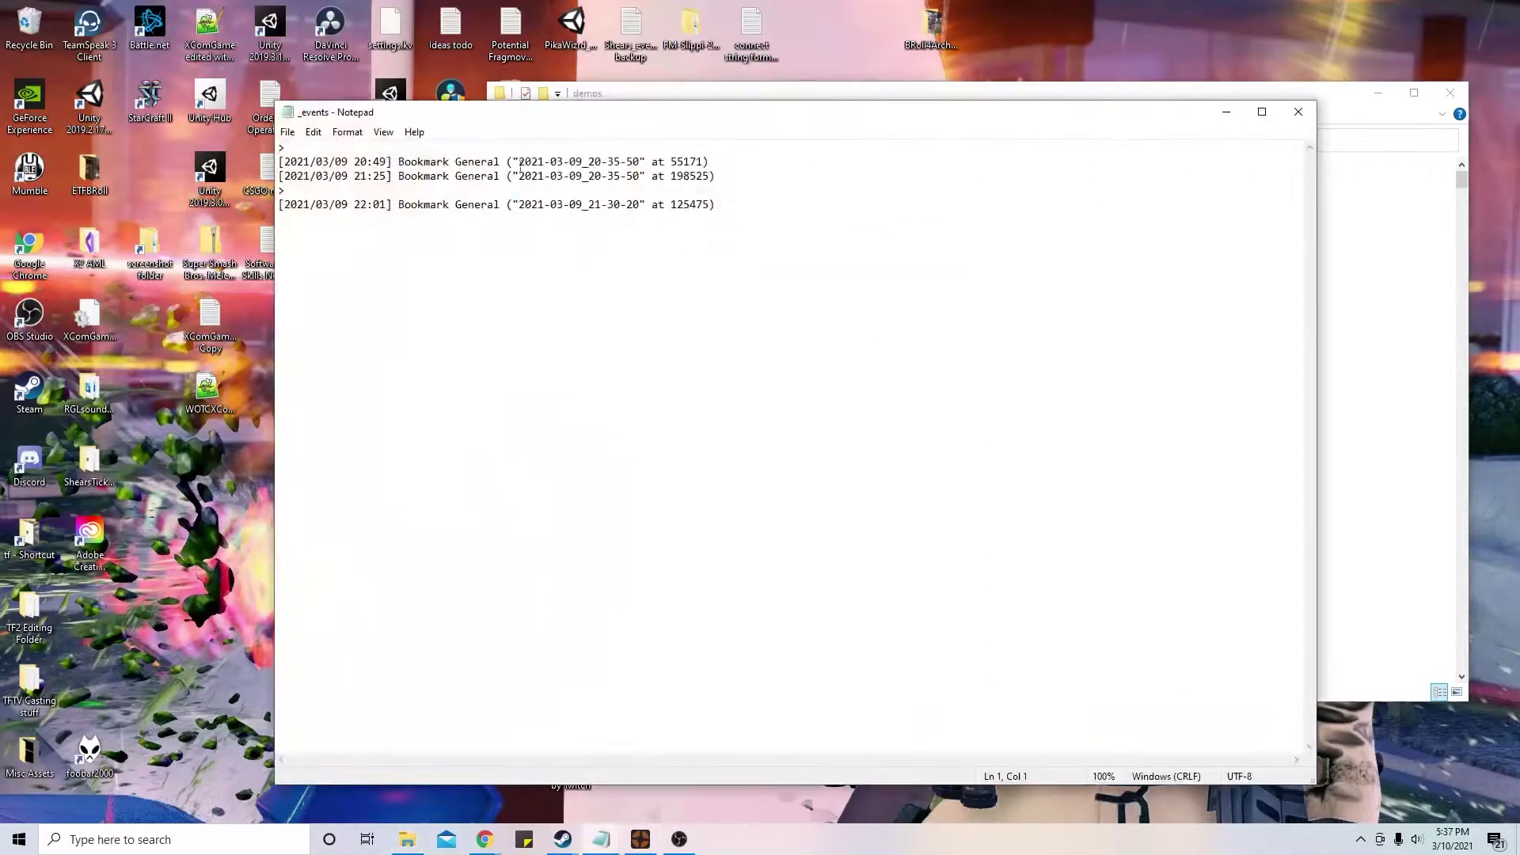
{"action": "scroll", "coordinate": [896, 515], "scroll_direction": "up", "scroll_amount": 7}
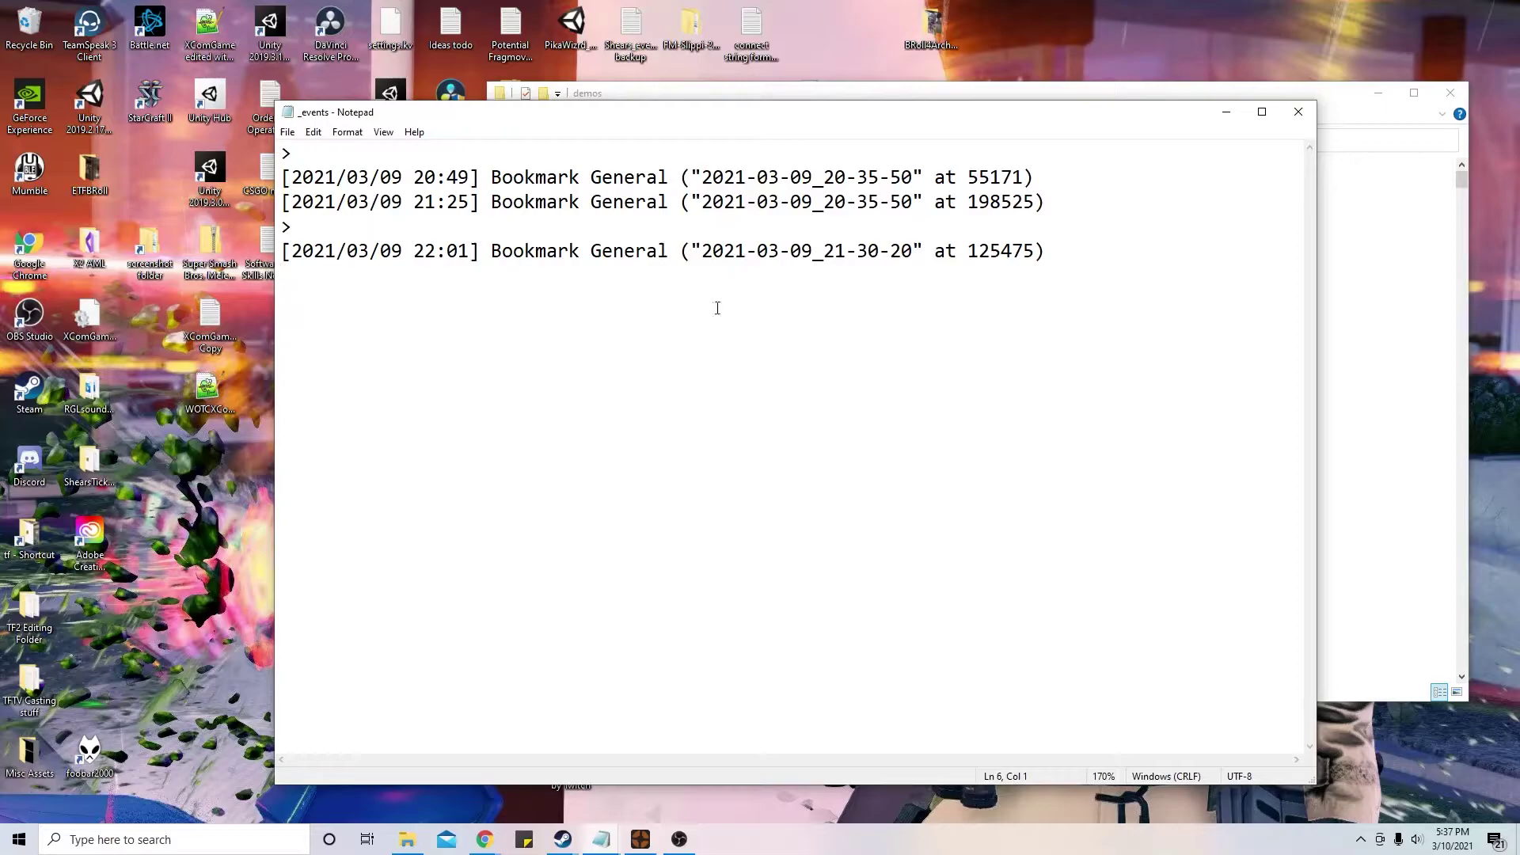
{"action": "left_click_drag", "start_coordinate": [625, 130], "coordinate": [682, 144]}
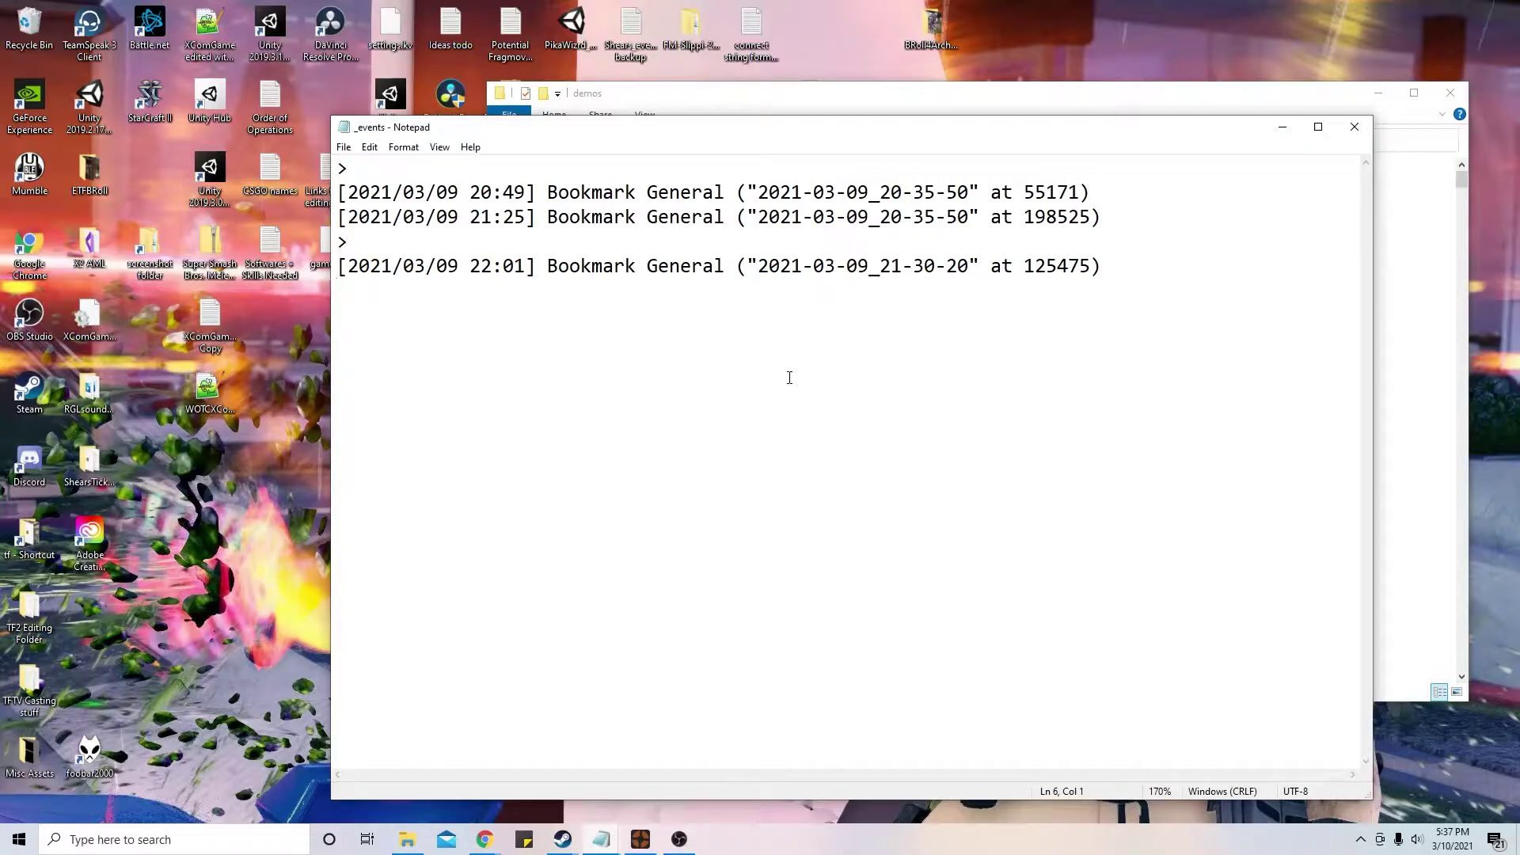
{"action": "left_click_drag", "start_coordinate": [789, 377], "coordinate": [261, 178]}
{"action": "left_click", "coordinate": [578, 353]}
{"action": "left_click_drag", "start_coordinate": [1003, 361], "coordinate": [275, 176]}
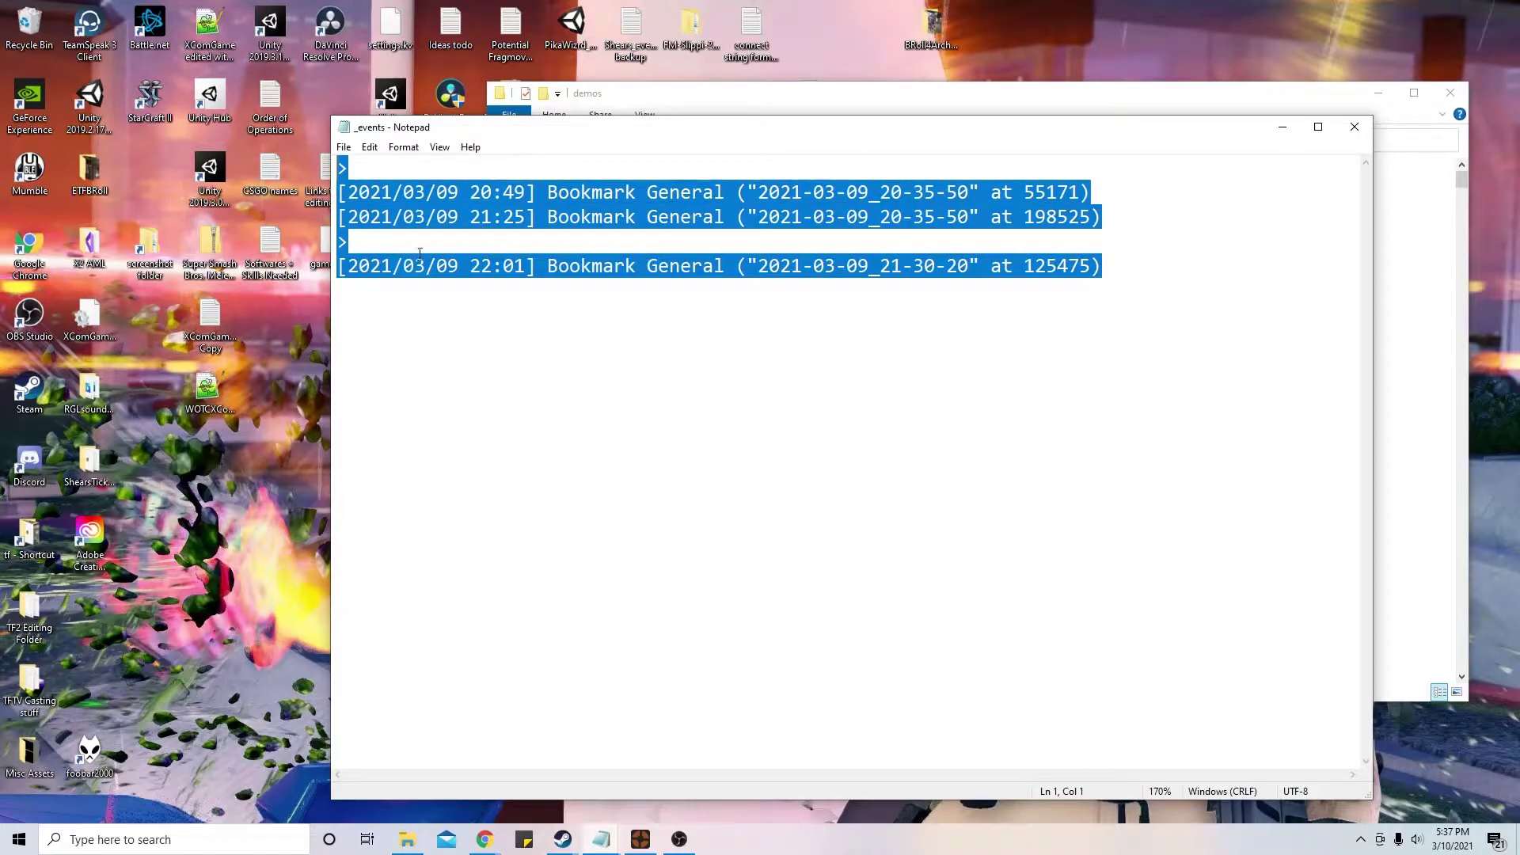
{"action": "left_click", "coordinate": [592, 353]}
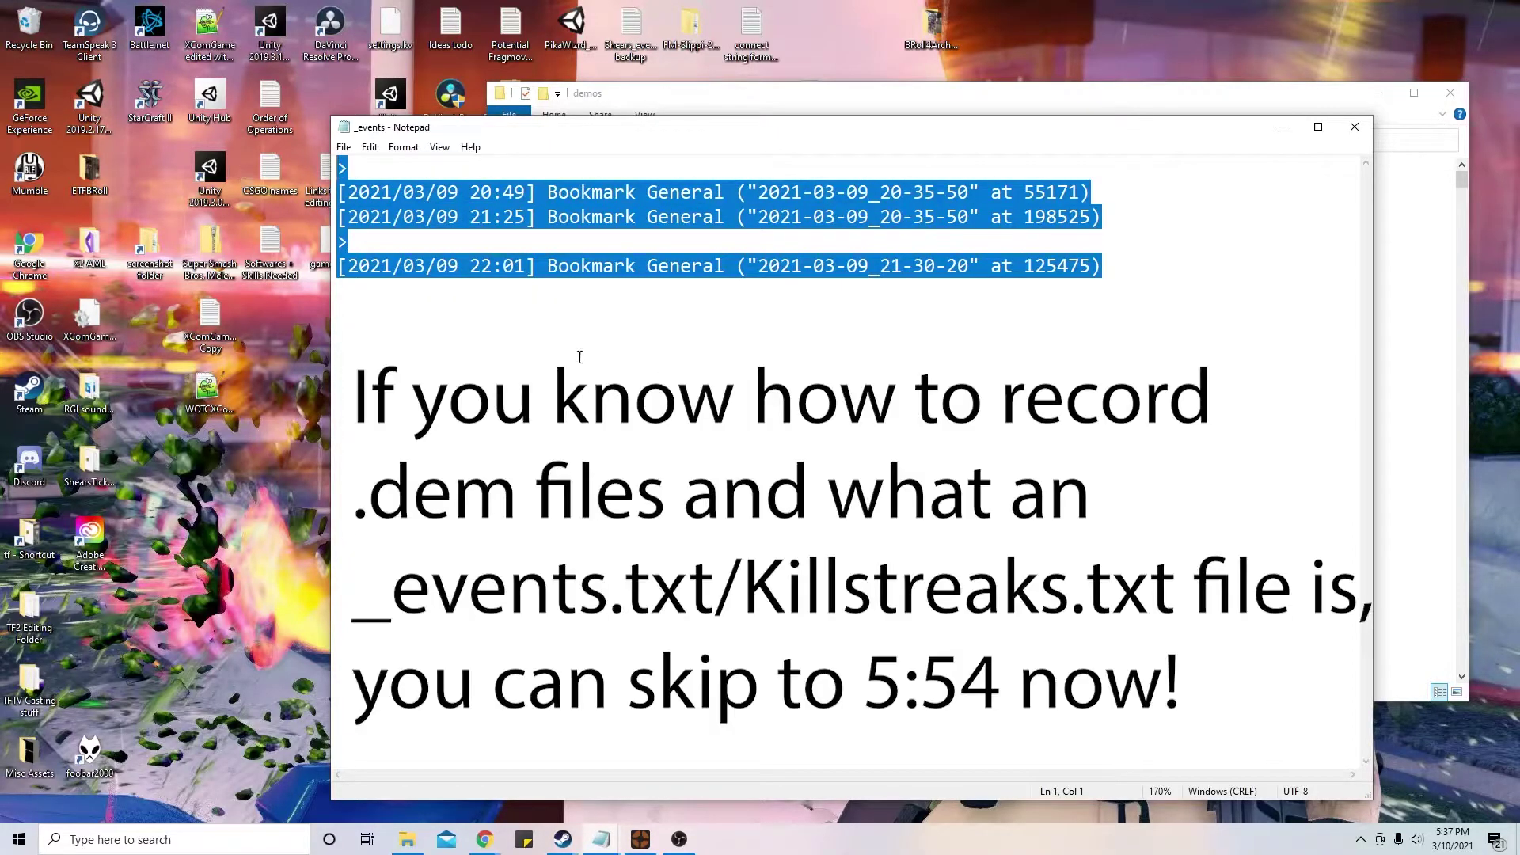
{"action": "left_click", "coordinate": [579, 357]}
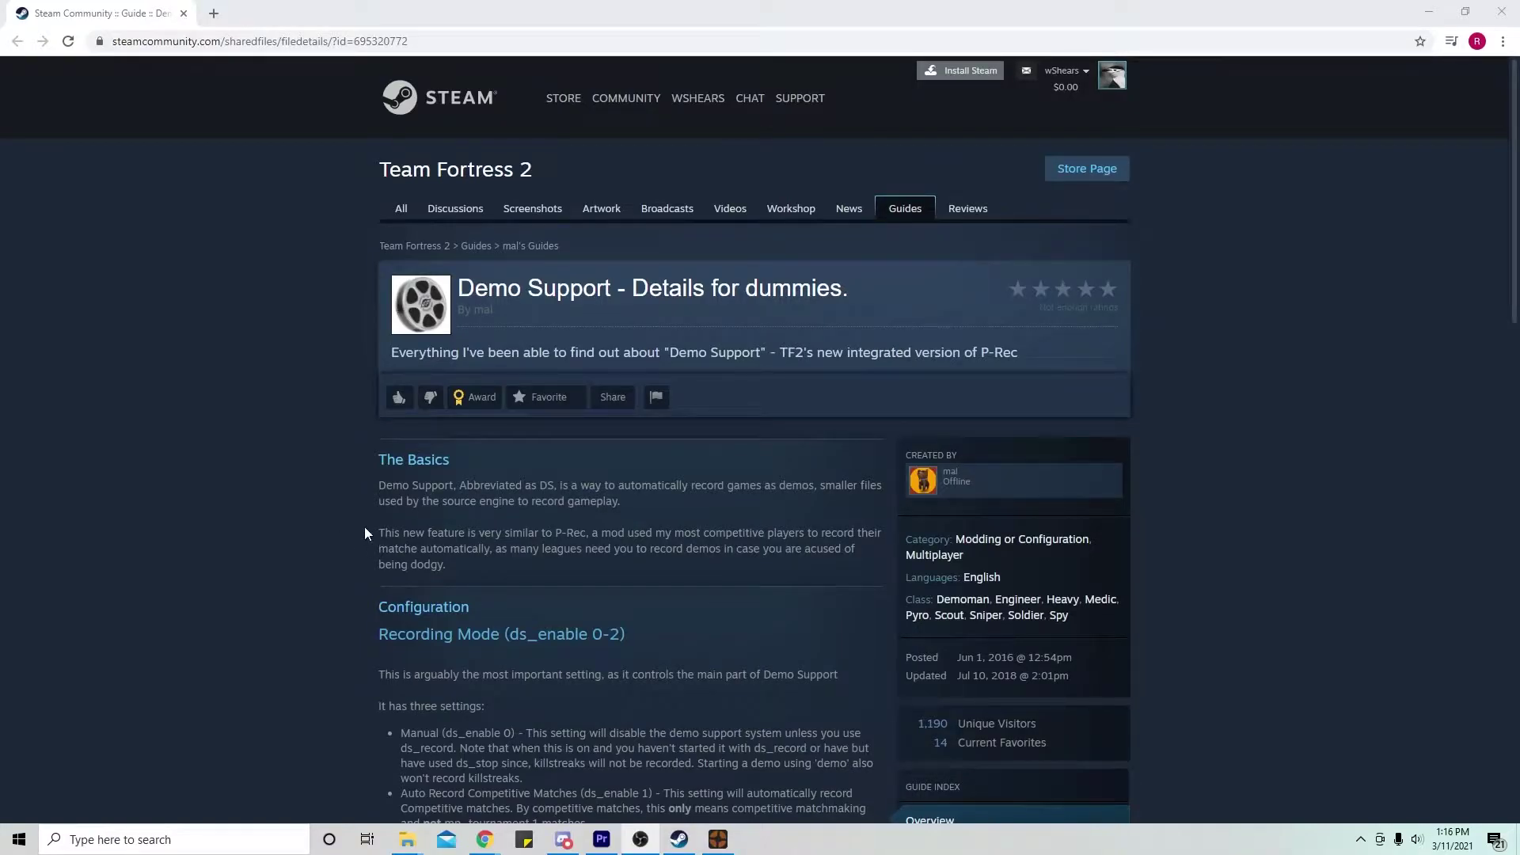
Step: Read the Demo Support guide's configuration settings, focusing on the Log Events (ds_log 0,1) section
{"action": "scroll", "coordinate": [364, 530], "scroll_direction": "down", "scroll_amount": 4}
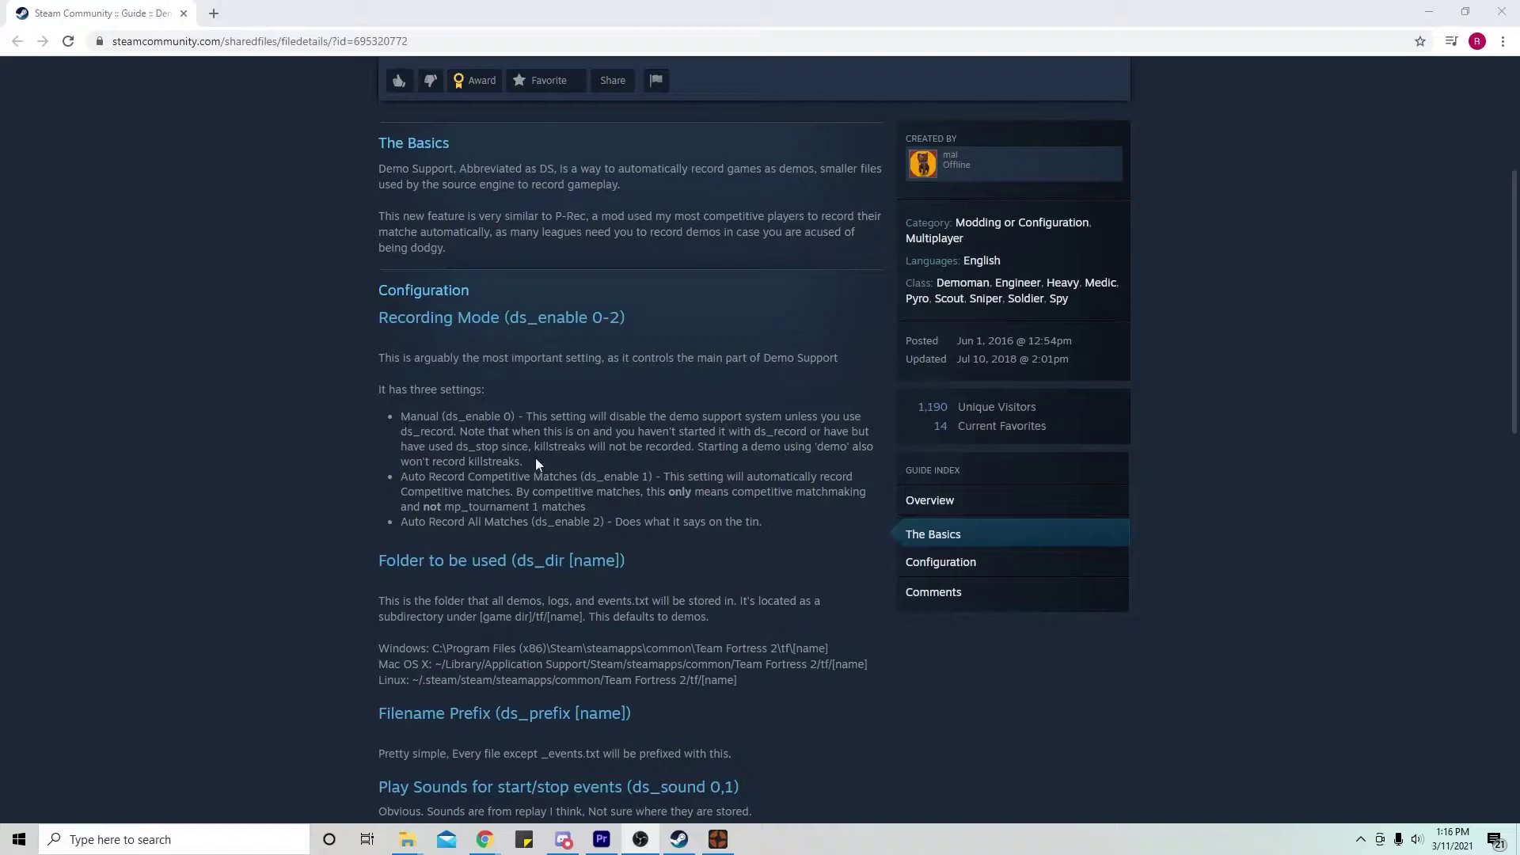
{"action": "scroll", "coordinate": [369, 478], "scroll_direction": "down", "scroll_amount": 1}
{"action": "scroll", "coordinate": [369, 483], "scroll_direction": "down", "scroll_amount": 2}
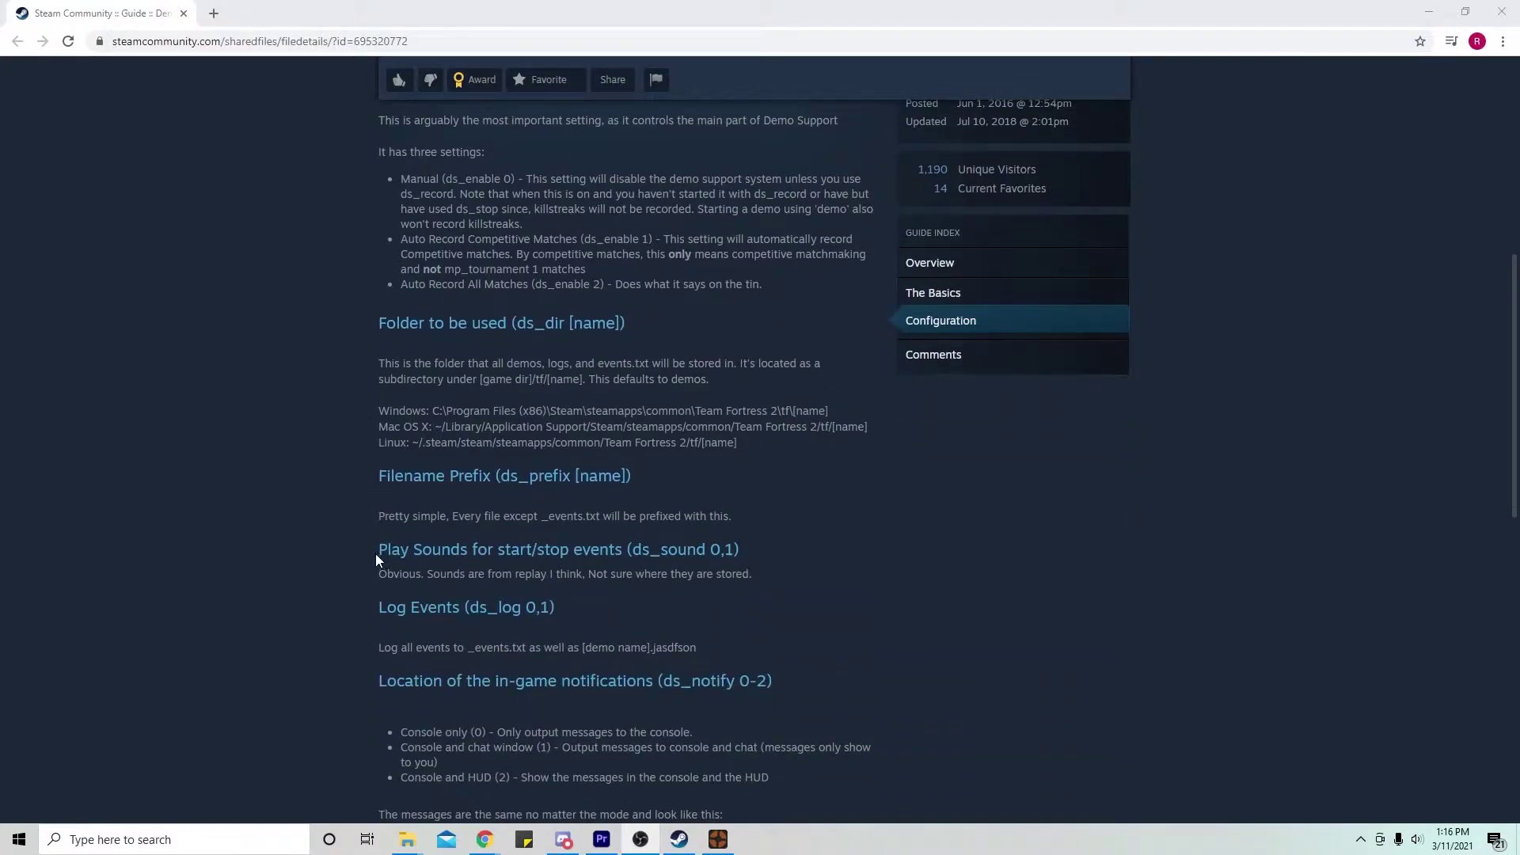
{"action": "left_click_drag", "start_coordinate": [379, 619], "coordinate": [573, 621]}
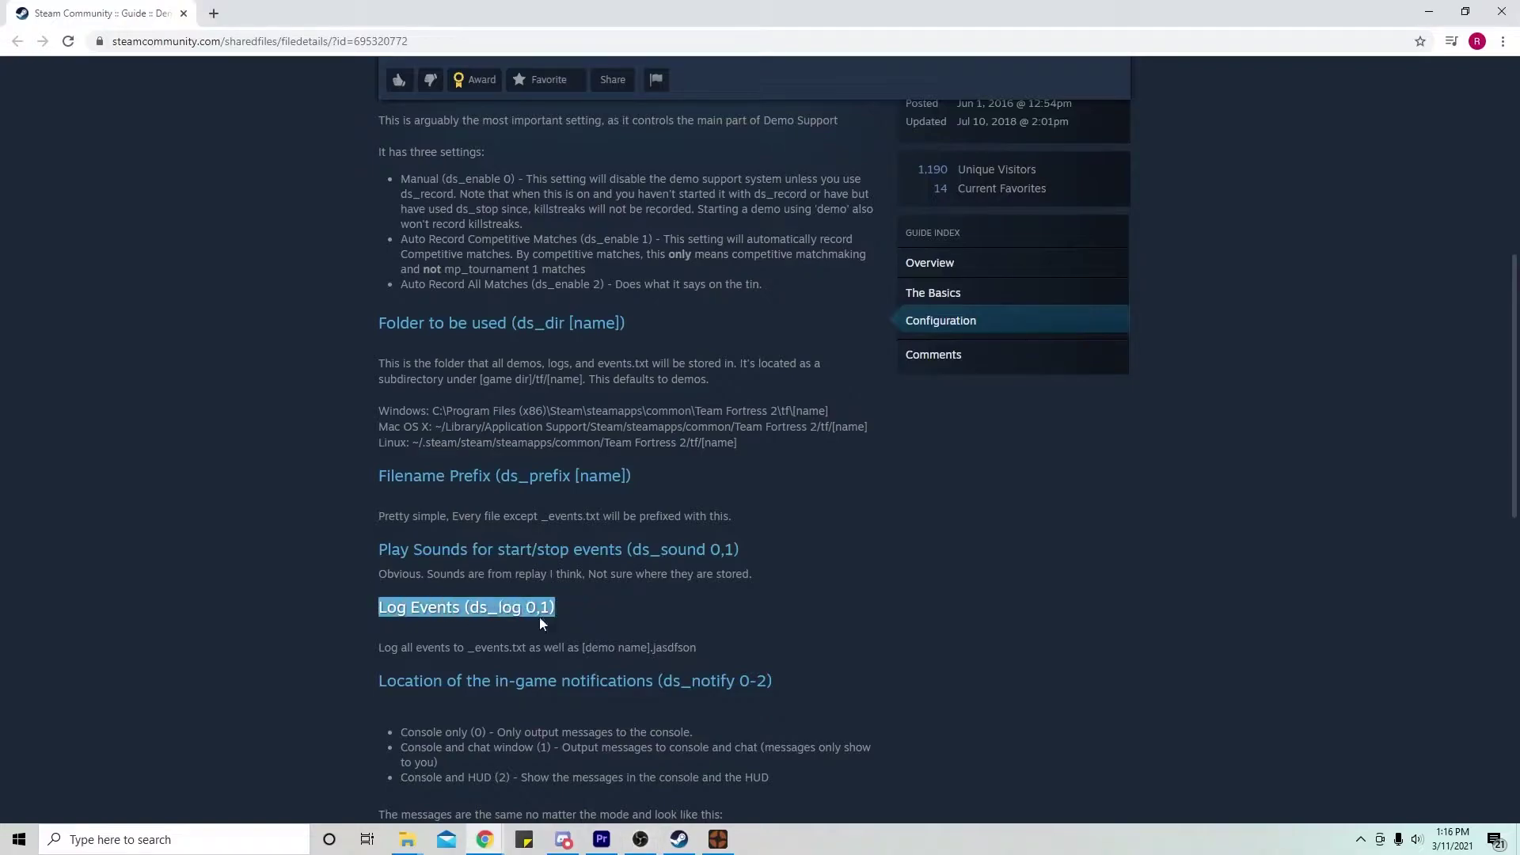
{"action": "left_click", "coordinate": [564, 629]}
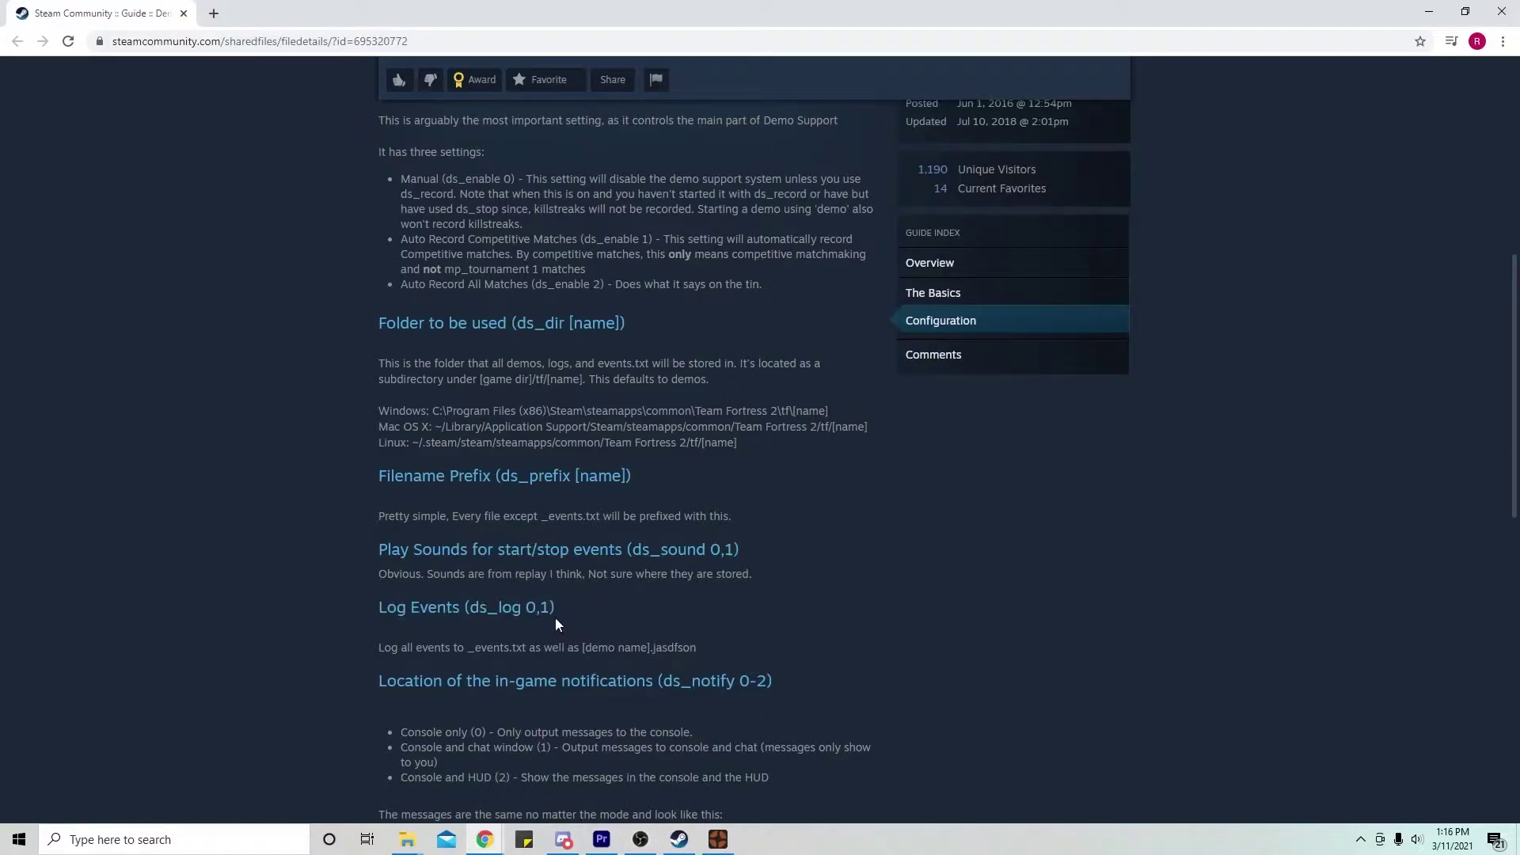
{"action": "left_click_drag", "start_coordinate": [364, 608], "coordinate": [809, 658]}
{"action": "left_click", "coordinate": [337, 647]}
{"action": "left_click_drag", "start_coordinate": [375, 608], "coordinate": [748, 646]}
{"action": "left_click", "coordinate": [748, 647]}
{"action": "left_click_drag", "start_coordinate": [366, 611], "coordinate": [730, 649]}
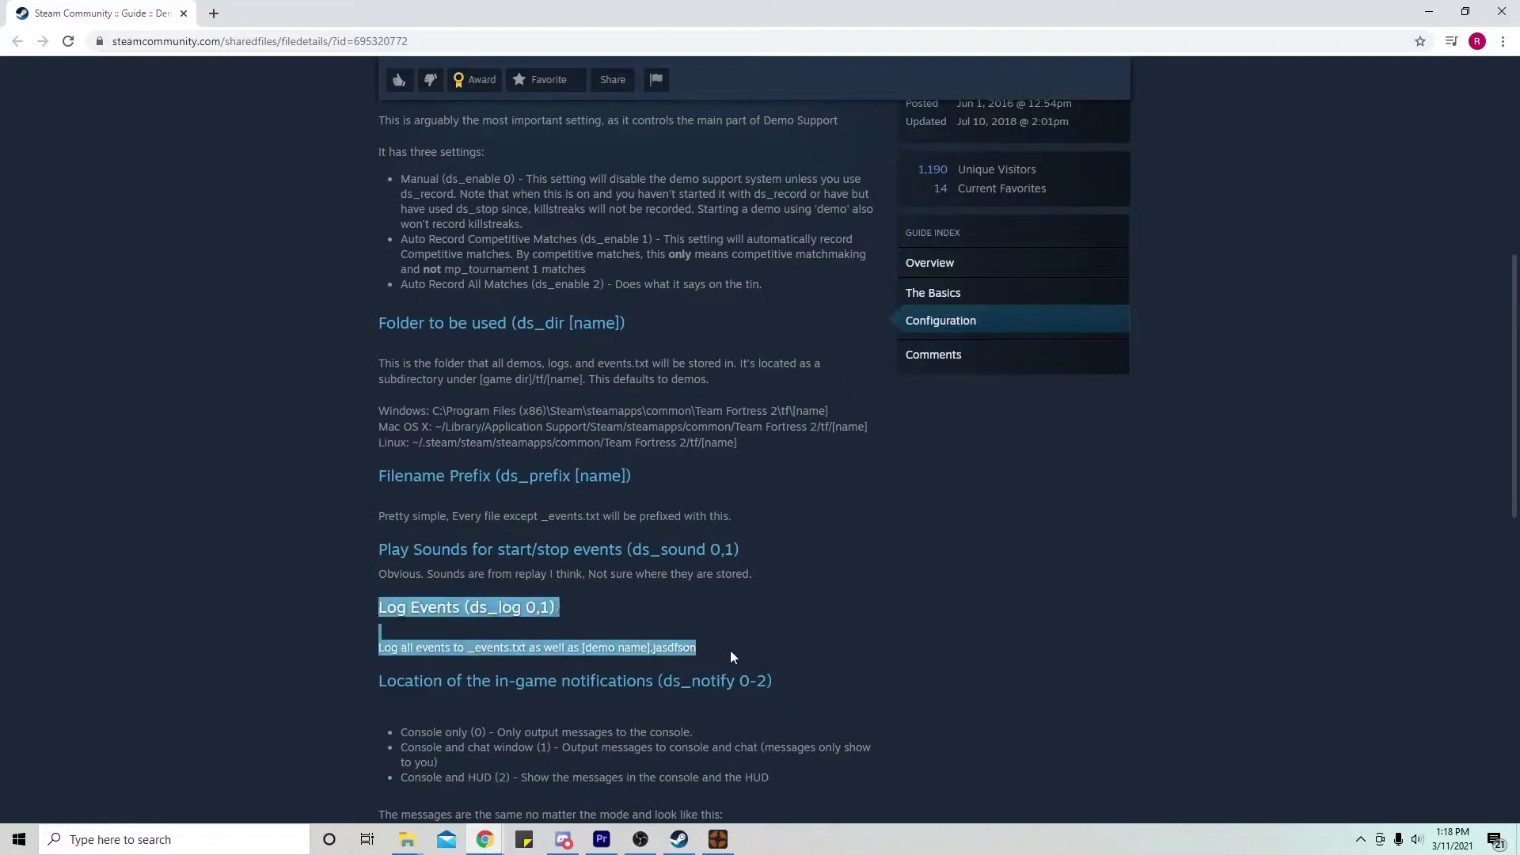
{"action": "left_click", "coordinate": [730, 649]}
{"action": "left_click_drag", "start_coordinate": [372, 615], "coordinate": [729, 643]}
{"action": "left_click", "coordinate": [729, 643]}
Step: Examine the guide's Min killstreak count (ds_min_streak) section and the Log Events description of _events.txt
{"action": "scroll", "coordinate": [831, 671], "scroll_direction": "down", "scroll_amount": 3}
{"action": "scroll", "coordinate": [846, 689], "scroll_direction": "down", "scroll_amount": 1}
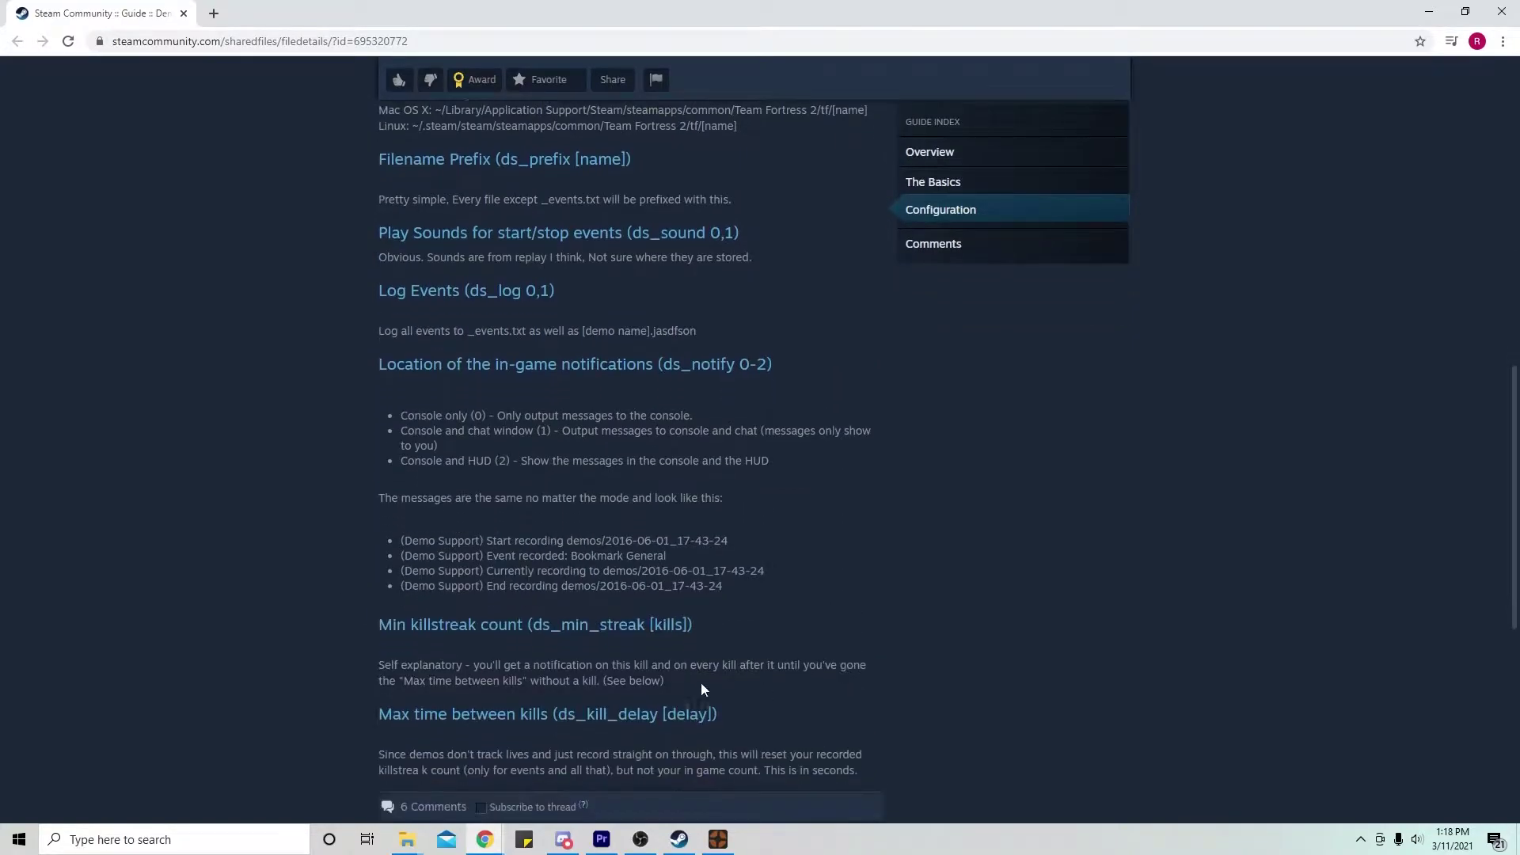
{"action": "left_click_drag", "start_coordinate": [373, 626], "coordinate": [866, 700]}
{"action": "left_click", "coordinate": [866, 697]}
{"action": "scroll", "coordinate": [353, 617], "scroll_direction": "up", "scroll_amount": 3}
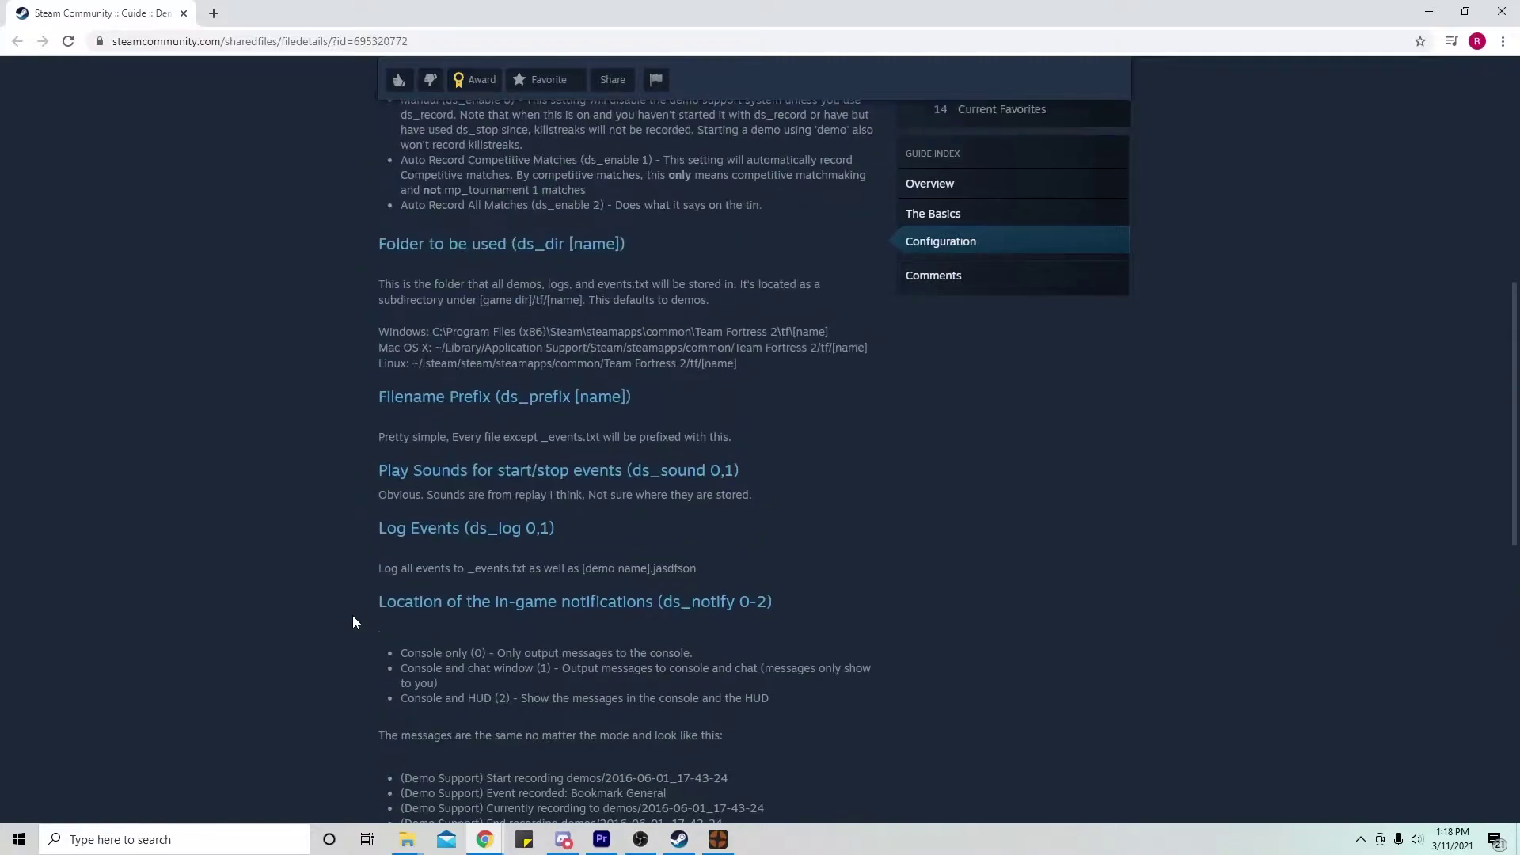
{"action": "left_click_drag", "start_coordinate": [351, 549], "coordinate": [728, 565]}
{"action": "left_click", "coordinate": [305, 539]}
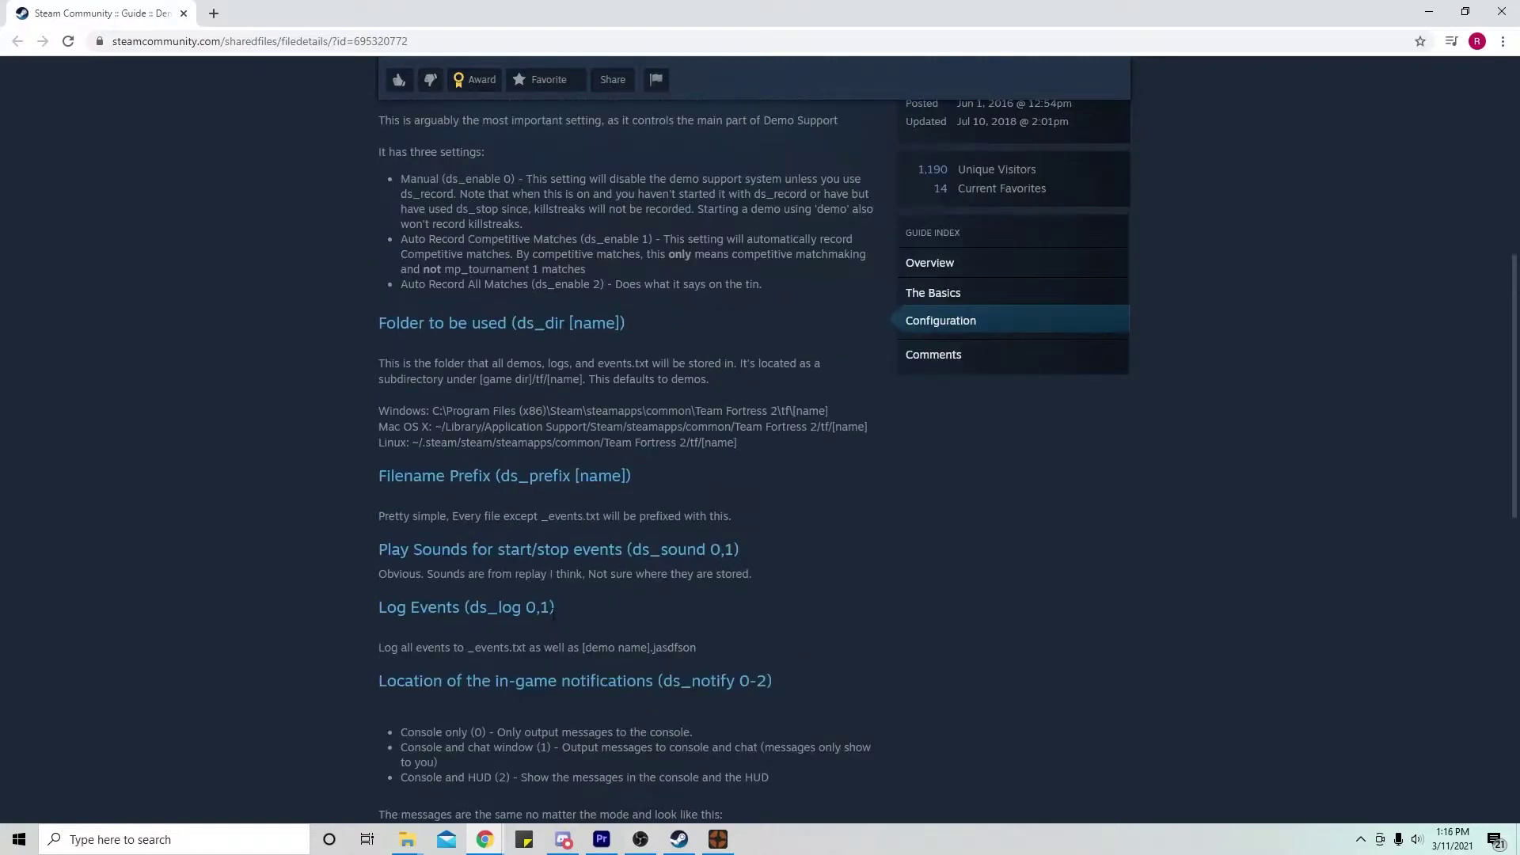
{"action": "mouse_move", "coordinate": [722, 846]}
{"action": "left_click_drag", "start_coordinate": [372, 648], "coordinate": [675, 653]}
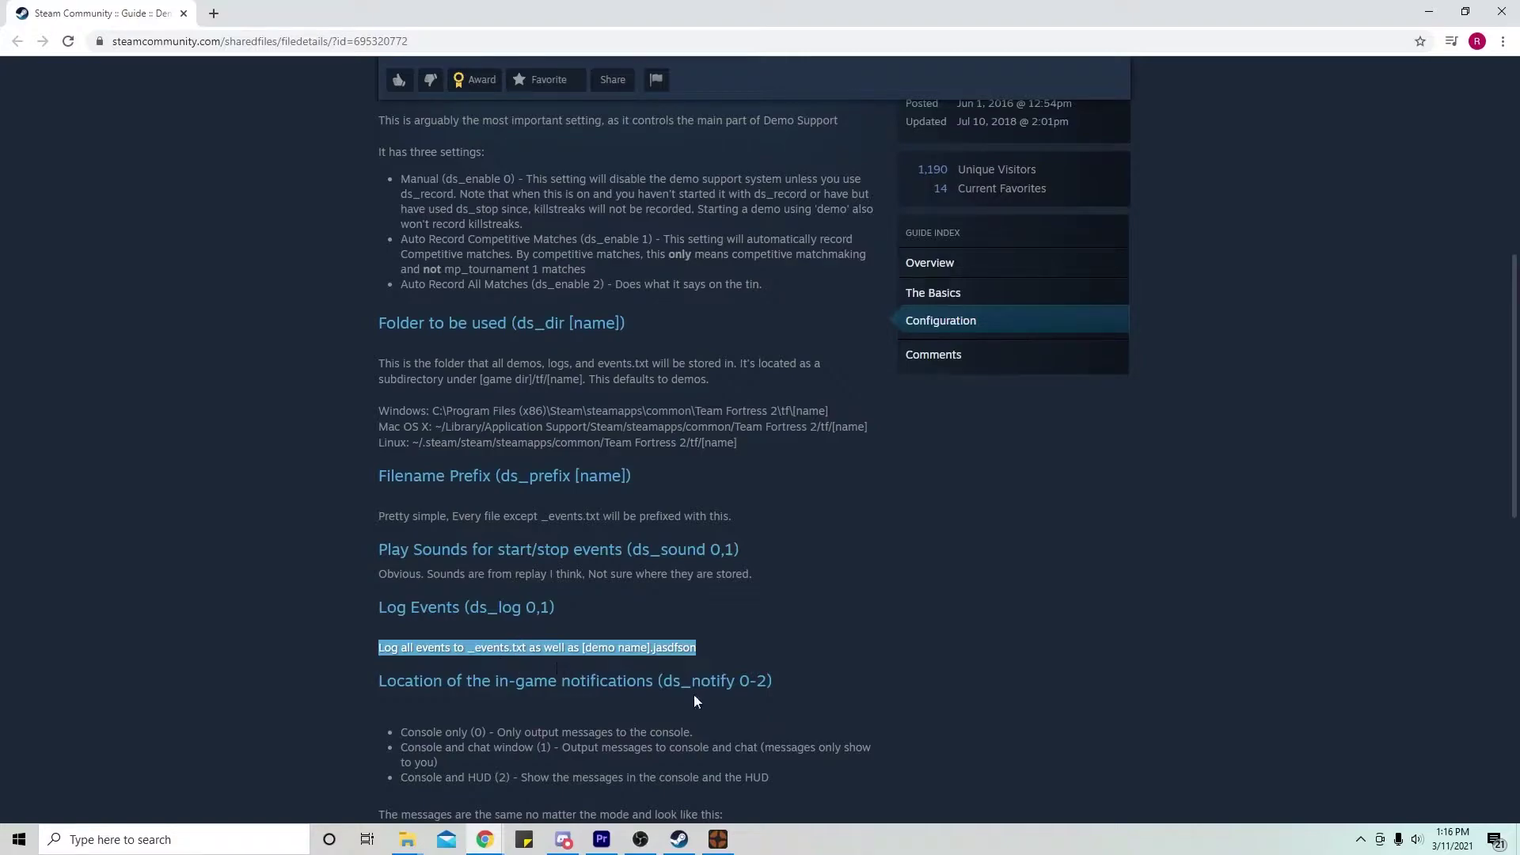
Step: Switch to Team Fortress 2 and enter the bookmark bind bind p "ds_mark" in the console without submitting it
{"action": "left_click", "coordinate": [716, 844]}
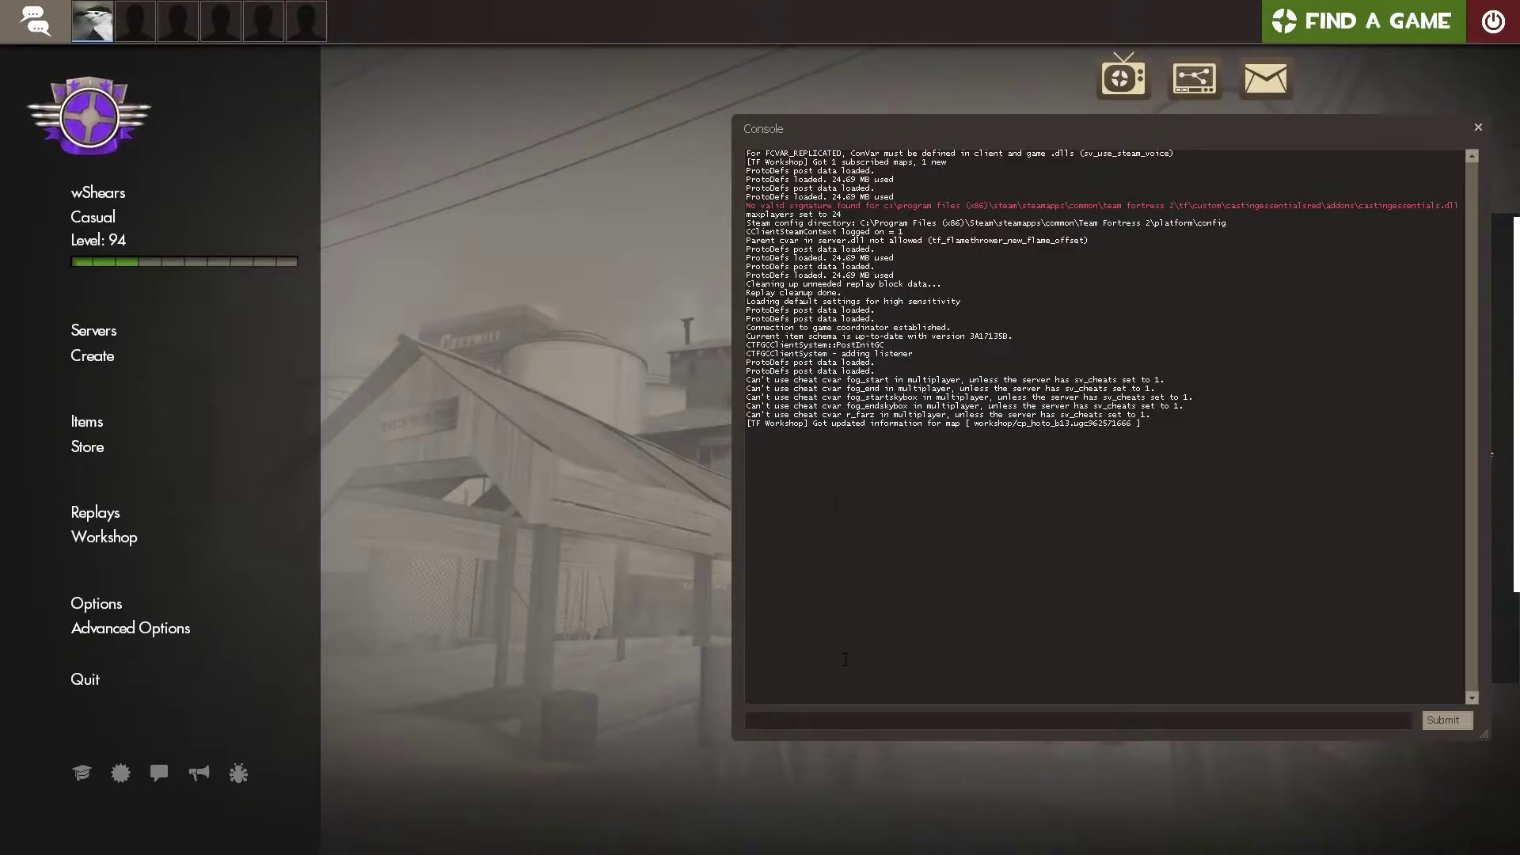
{"action": "type", "text": "b"}
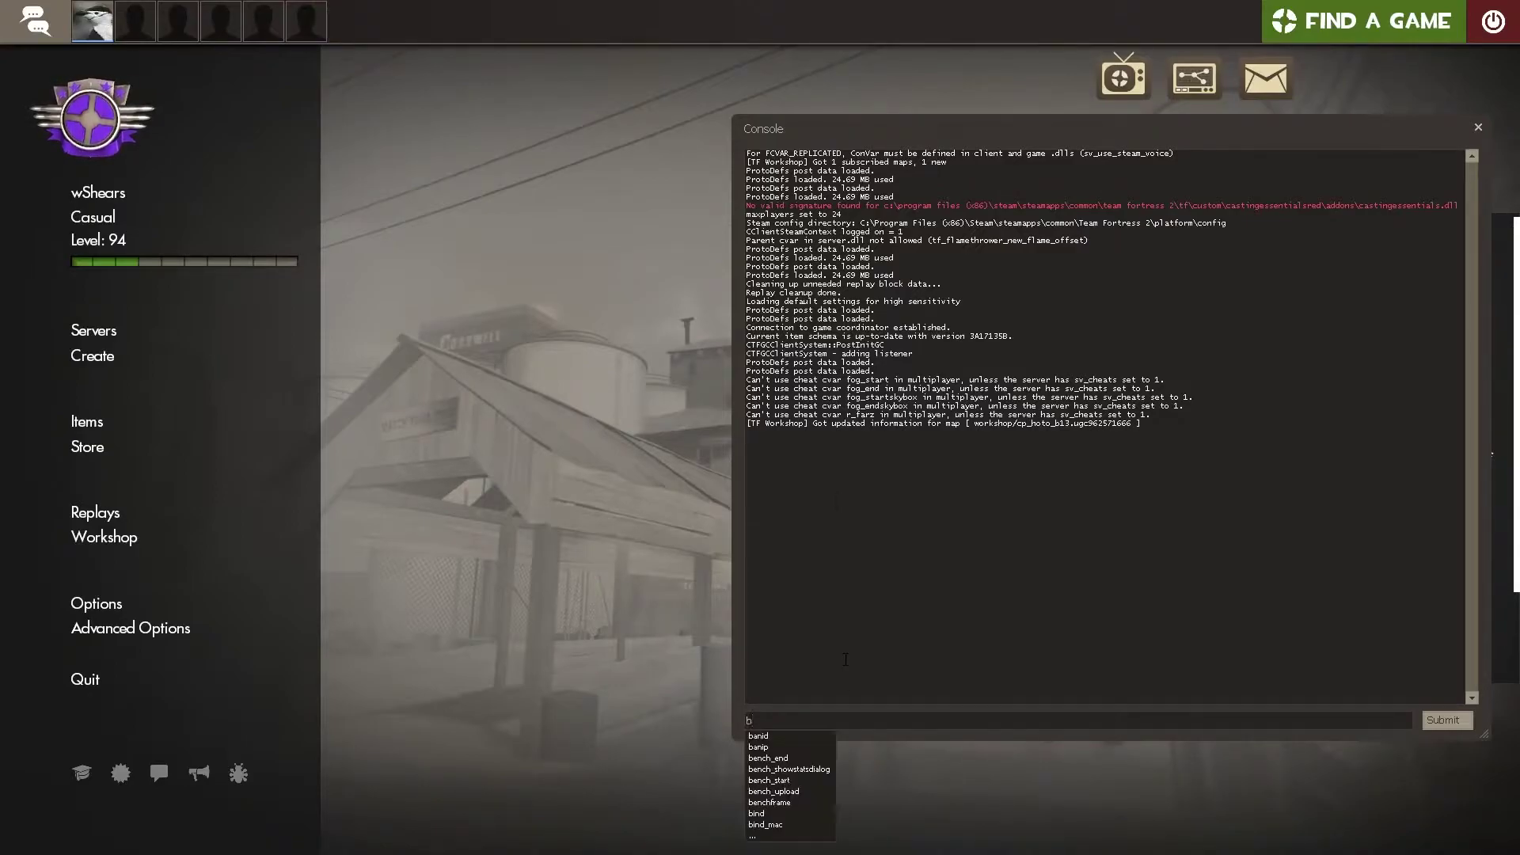
{"action": "type", "text": "ind"}
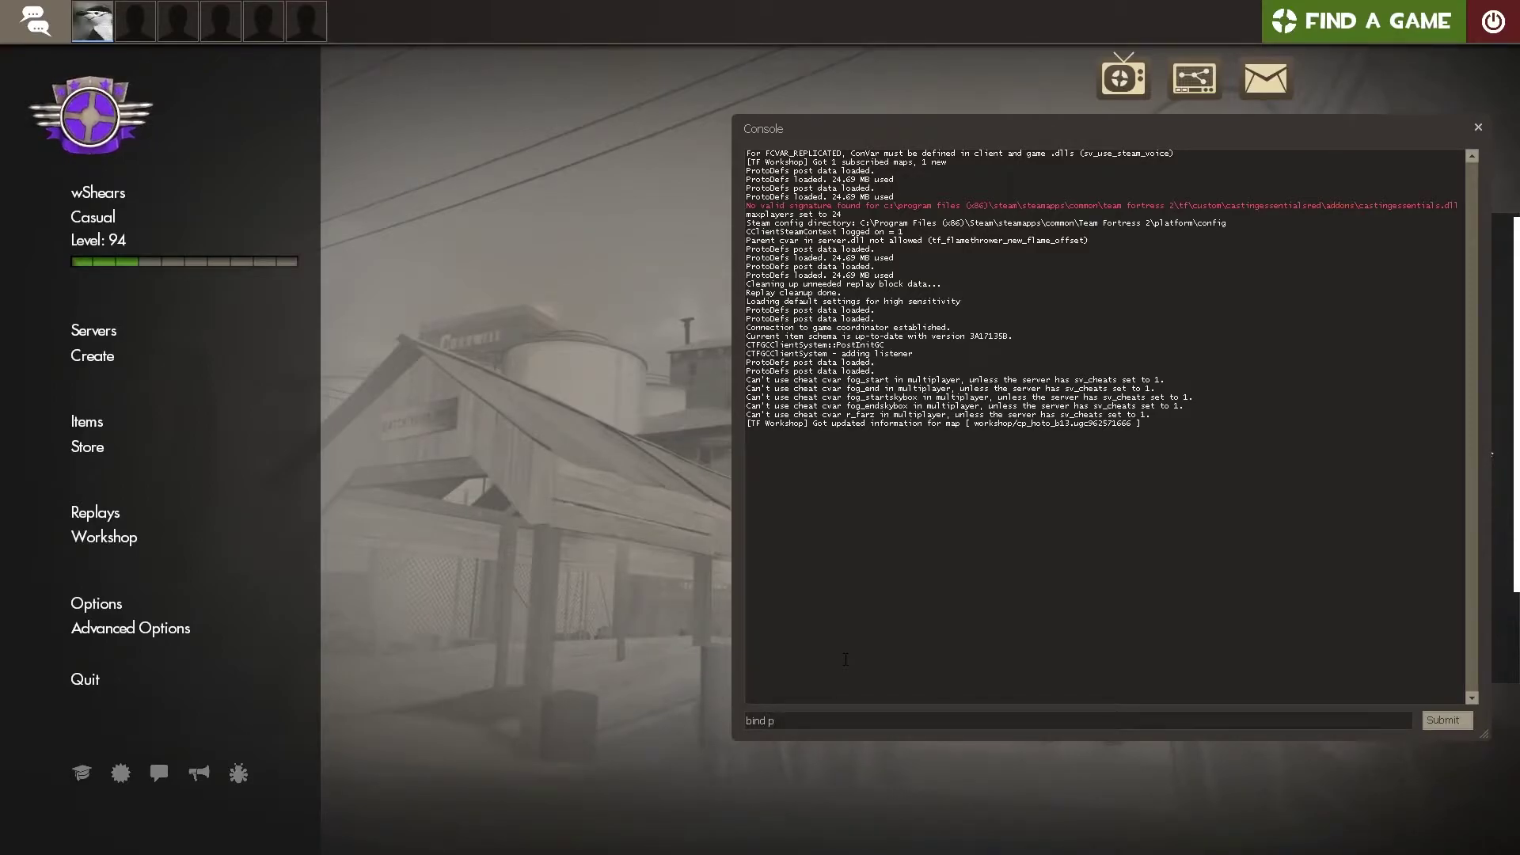
{"action": "type", "text": "p \"ds_mark\""}
Step: Clear the unsubmitted bind command from the input line and close the console
{"action": "key", "text": "BackSpace"}
{"action": "key", "text": "BackSpace"}
{"action": "key", "text": "BackSpace"}
{"action": "key", "text": "BackSpace"}
{"action": "key", "text": "BackSpace"}
{"action": "key", "text": "BackSpace"}
{"action": "key", "text": "BackSpace"}
{"action": "key", "text": "BackSpace"}
{"action": "key", "text": "BackSpace"}
{"action": "key", "text": "BackSpace"}
{"action": "key", "text": "BackSpace"}
{"action": "key", "text": "BackSpace"}
{"action": "key", "text": "BackSpace"}
{"action": "key", "text": "BackSpace"}
{"action": "key", "text": "BackSpace"}
{"action": "key", "text": "BackSpace"}
{"action": "left_click", "coordinate": [1477, 128]}
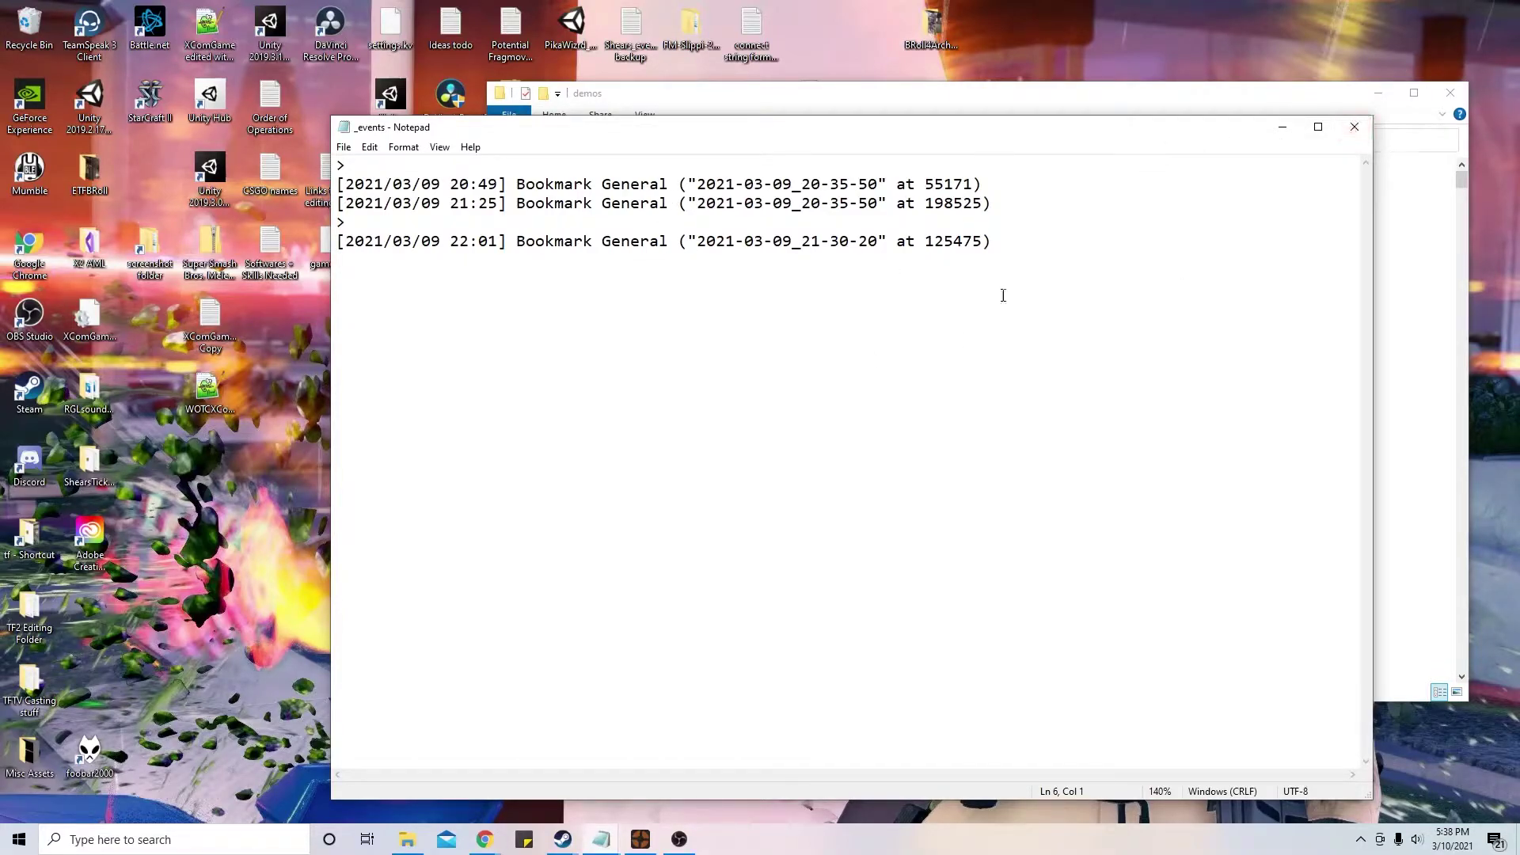
Step: Close the _events file and open the custom folder inside tf in File Explorer
{"action": "left_click_drag", "start_coordinate": [990, 288], "coordinate": [338, 162]}
{"action": "left_click", "coordinate": [1352, 130]}
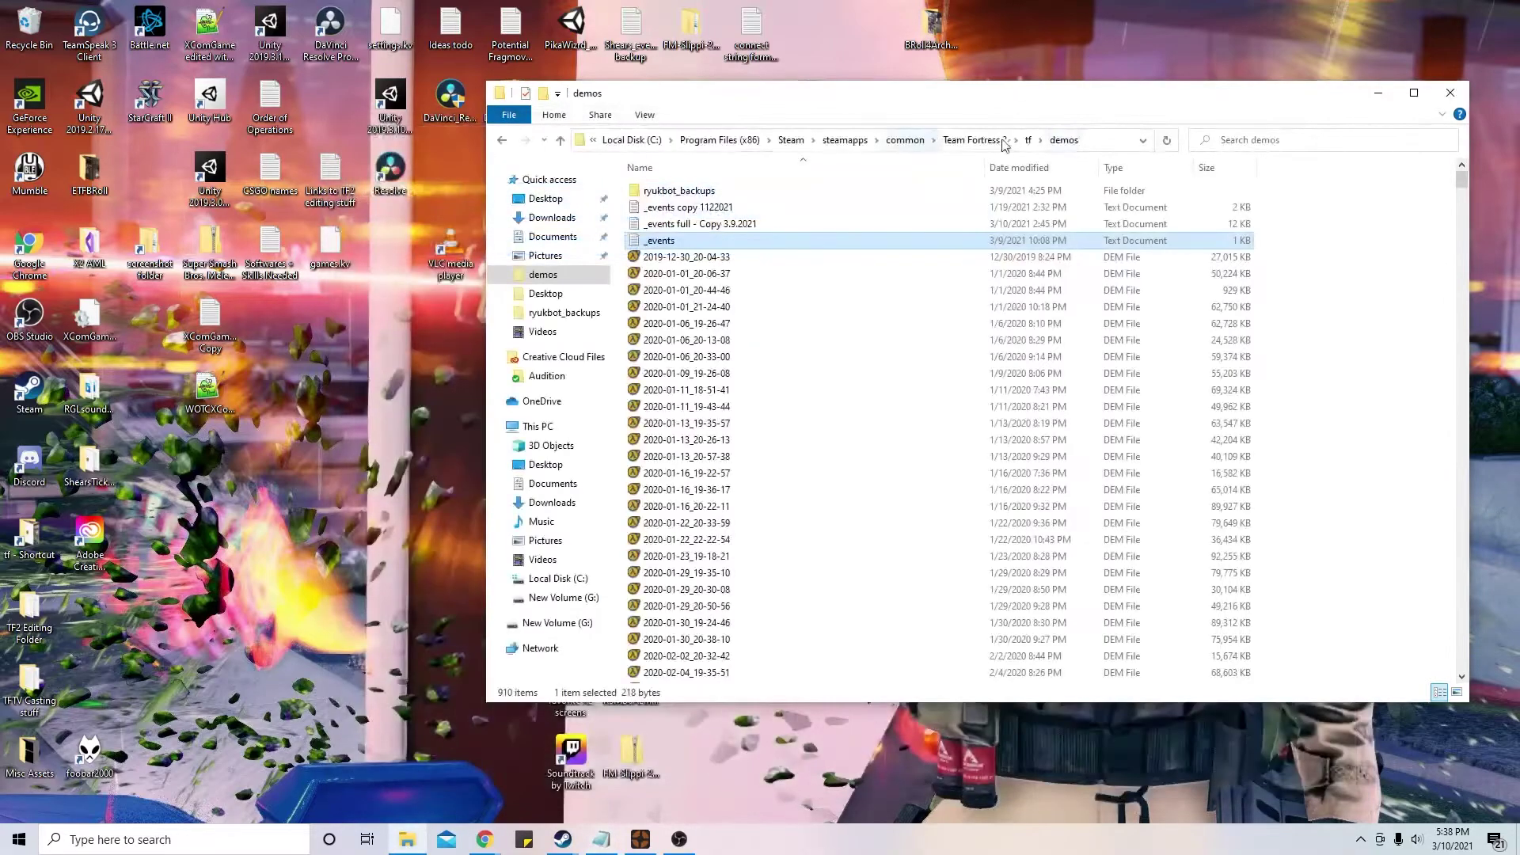
{"action": "left_click", "coordinate": [1034, 140]}
{"action": "double_click", "coordinate": [664, 274]}
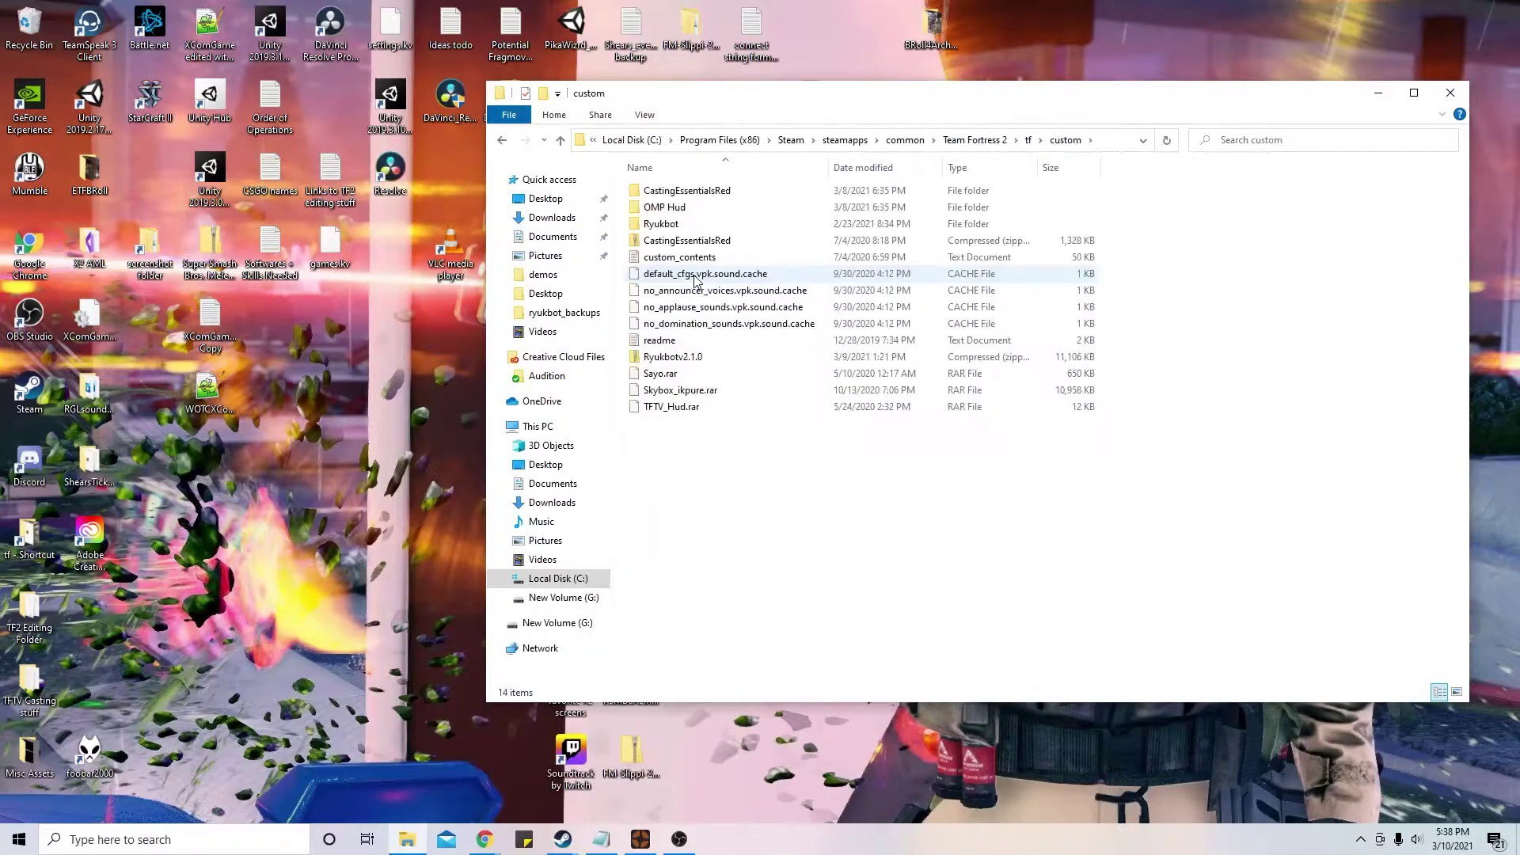
Step: Open the Ryukbot folder and run the Ryukbot application in it
{"action": "double_click", "coordinate": [661, 224]}
{"action": "scroll", "coordinate": [774, 443], "scroll_direction": "down", "scroll_amount": 12}
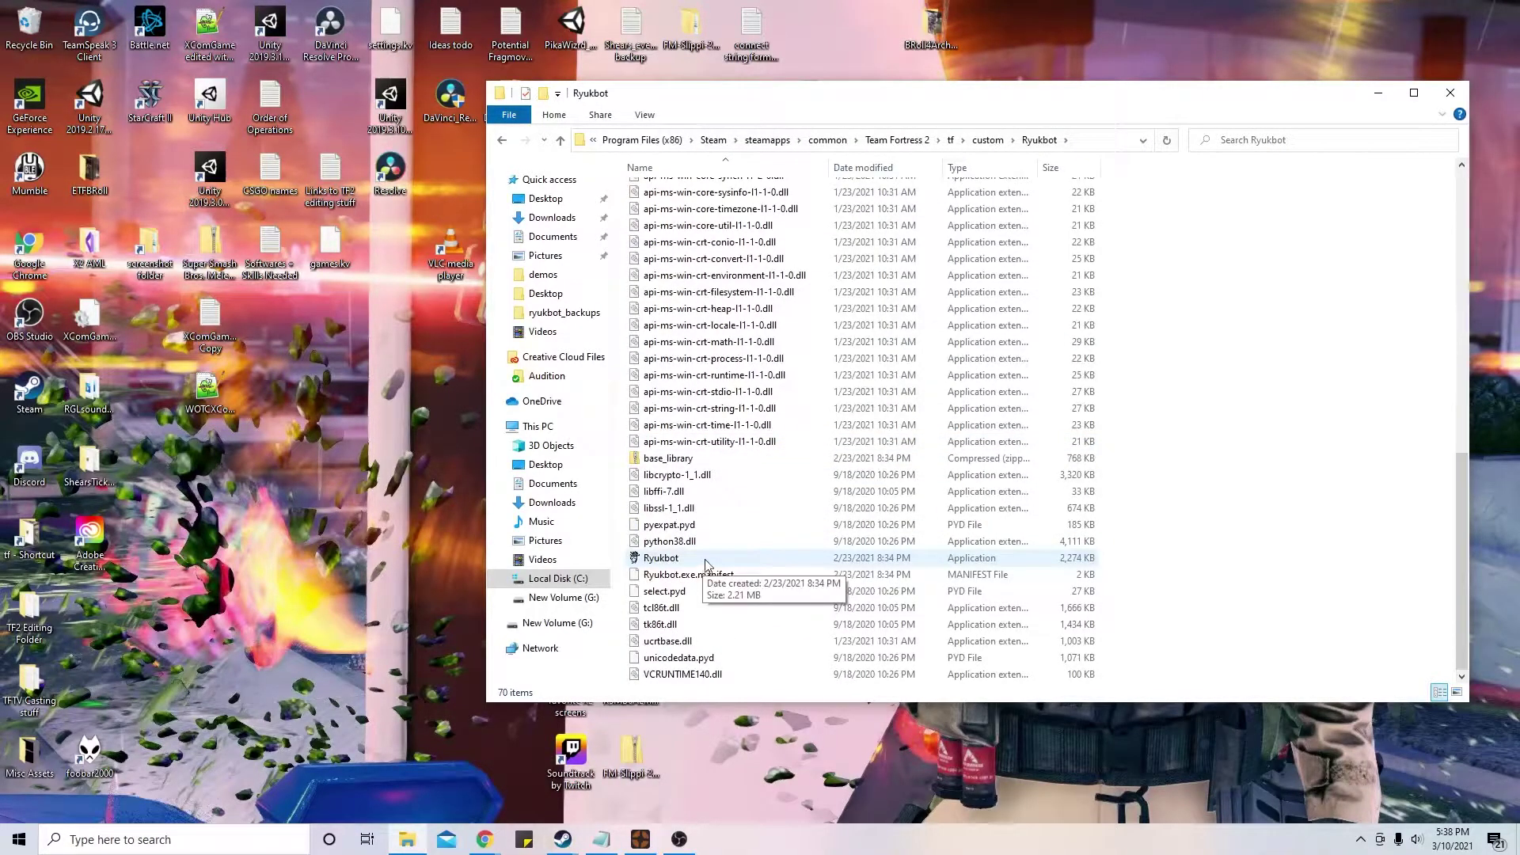
{"action": "double_click", "coordinate": [707, 559]}
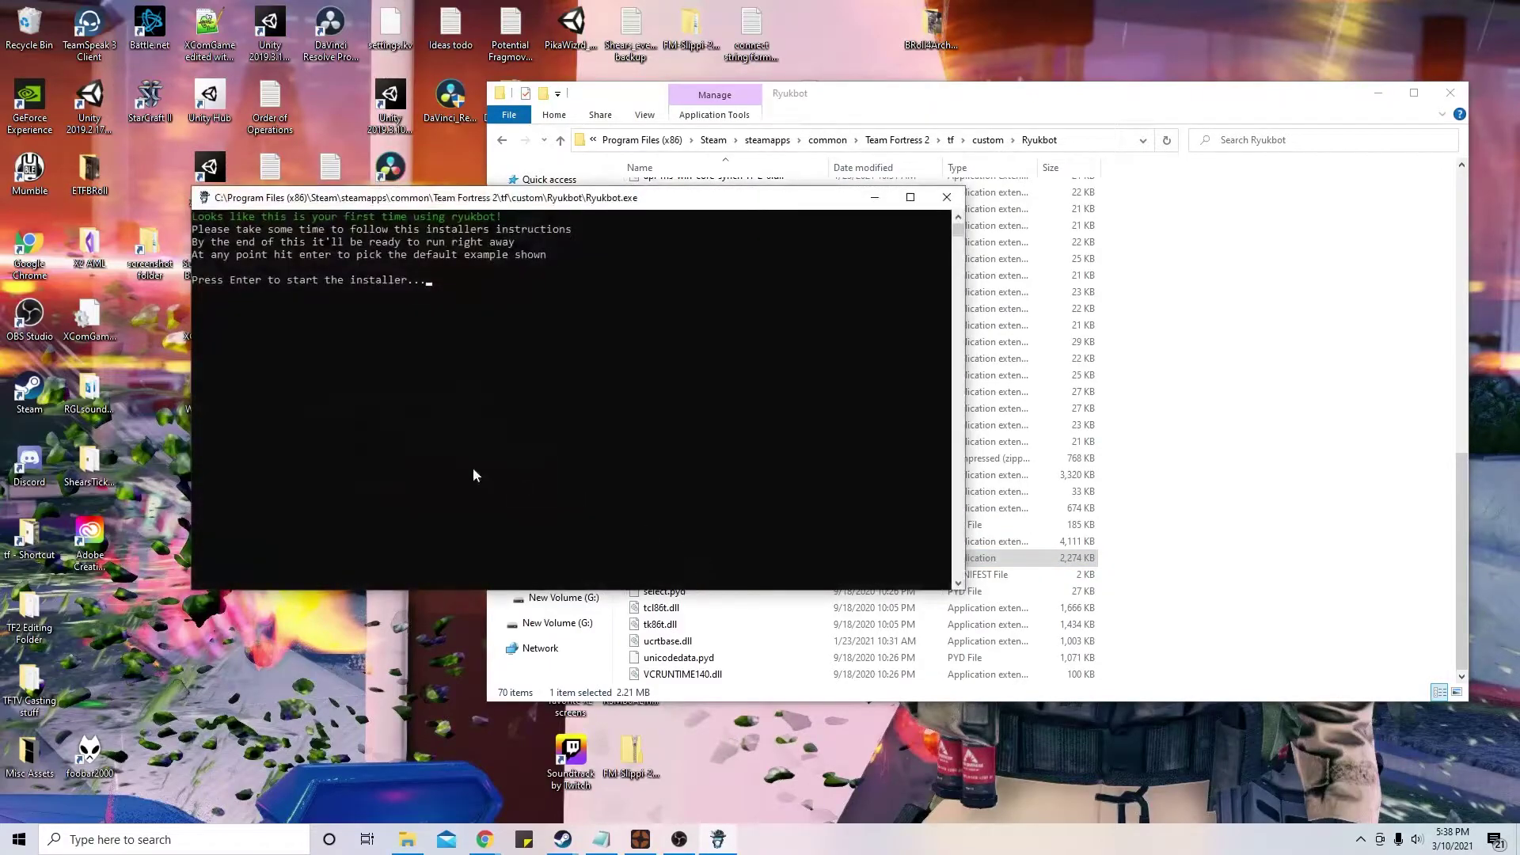
Step: Enlarge the Ryukbot console text, reposition its window and start the installer
{"action": "scroll", "coordinate": [719, 481], "scroll_direction": "up", "scroll_amount": 5, "text": "ctrl"}
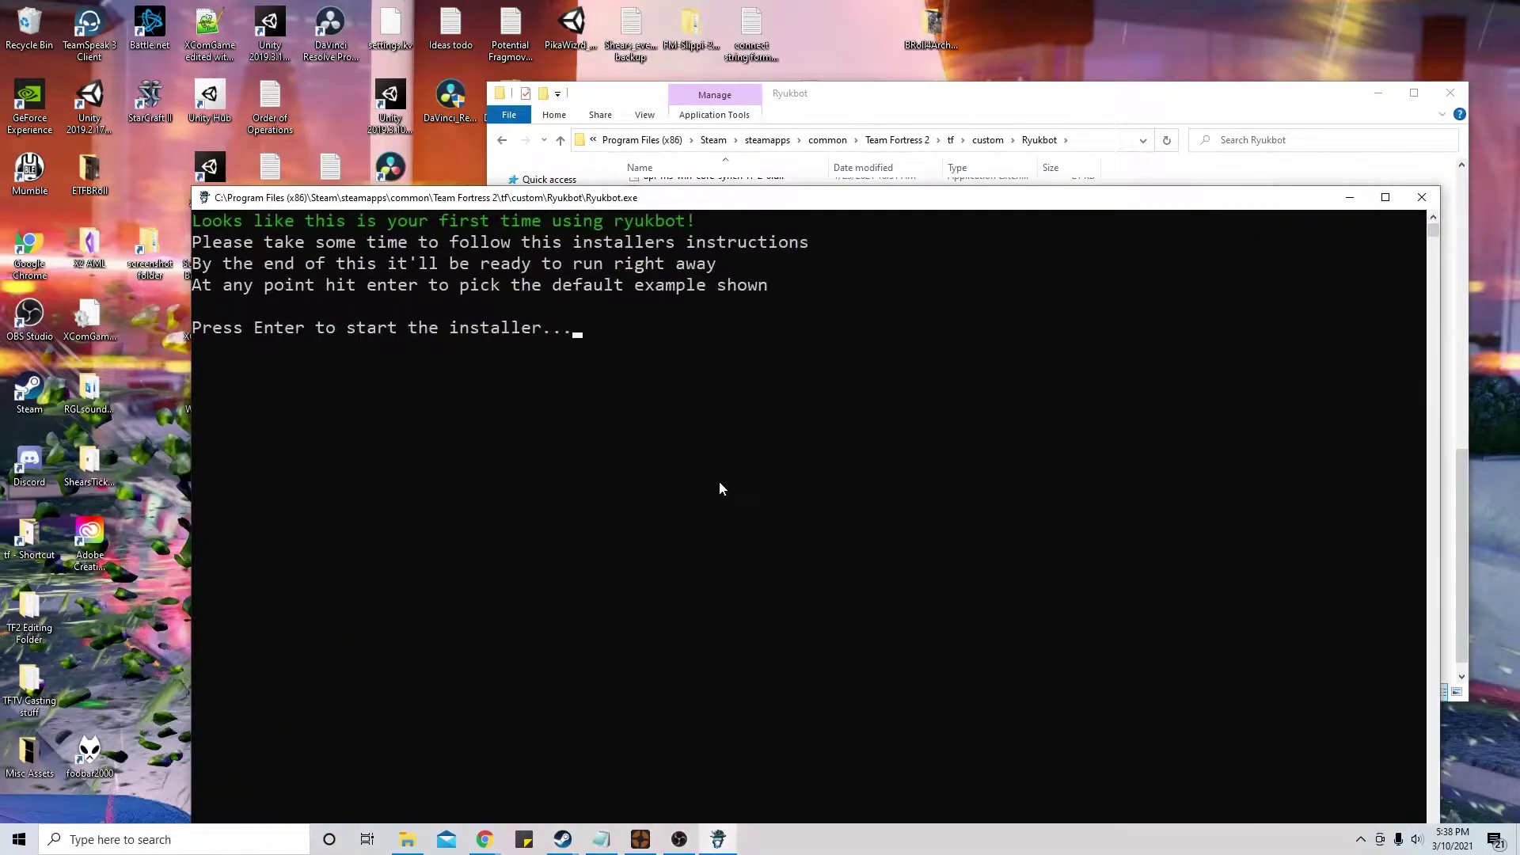
{"action": "scroll", "coordinate": [721, 488], "scroll_direction": "up", "scroll_amount": 2, "text": "ctrl"}
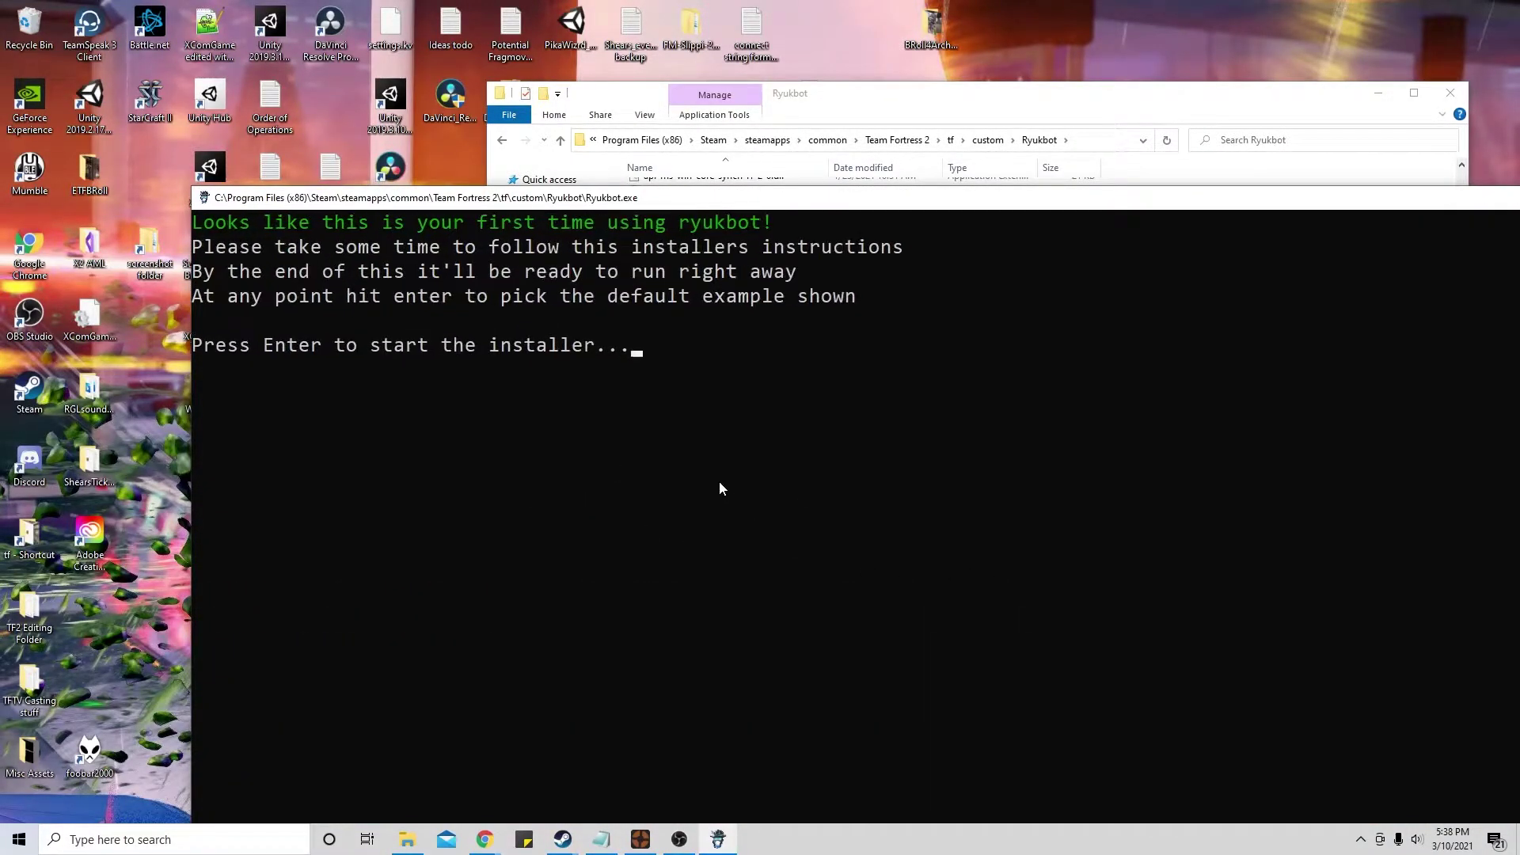
{"action": "left_click_drag", "start_coordinate": [837, 204], "coordinate": [746, 108]}
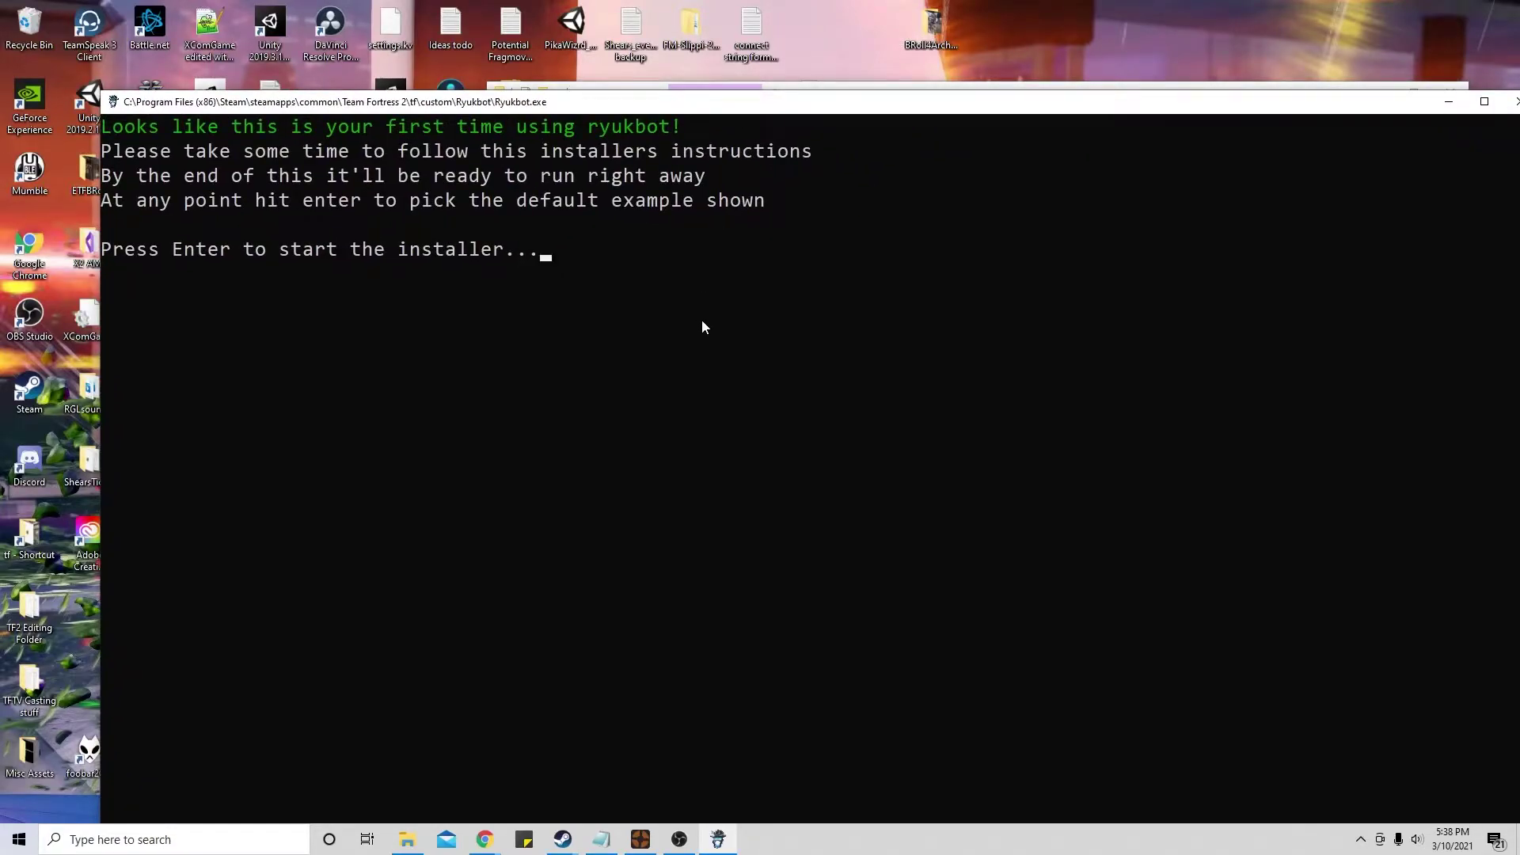
{"action": "key", "text": "Return"}
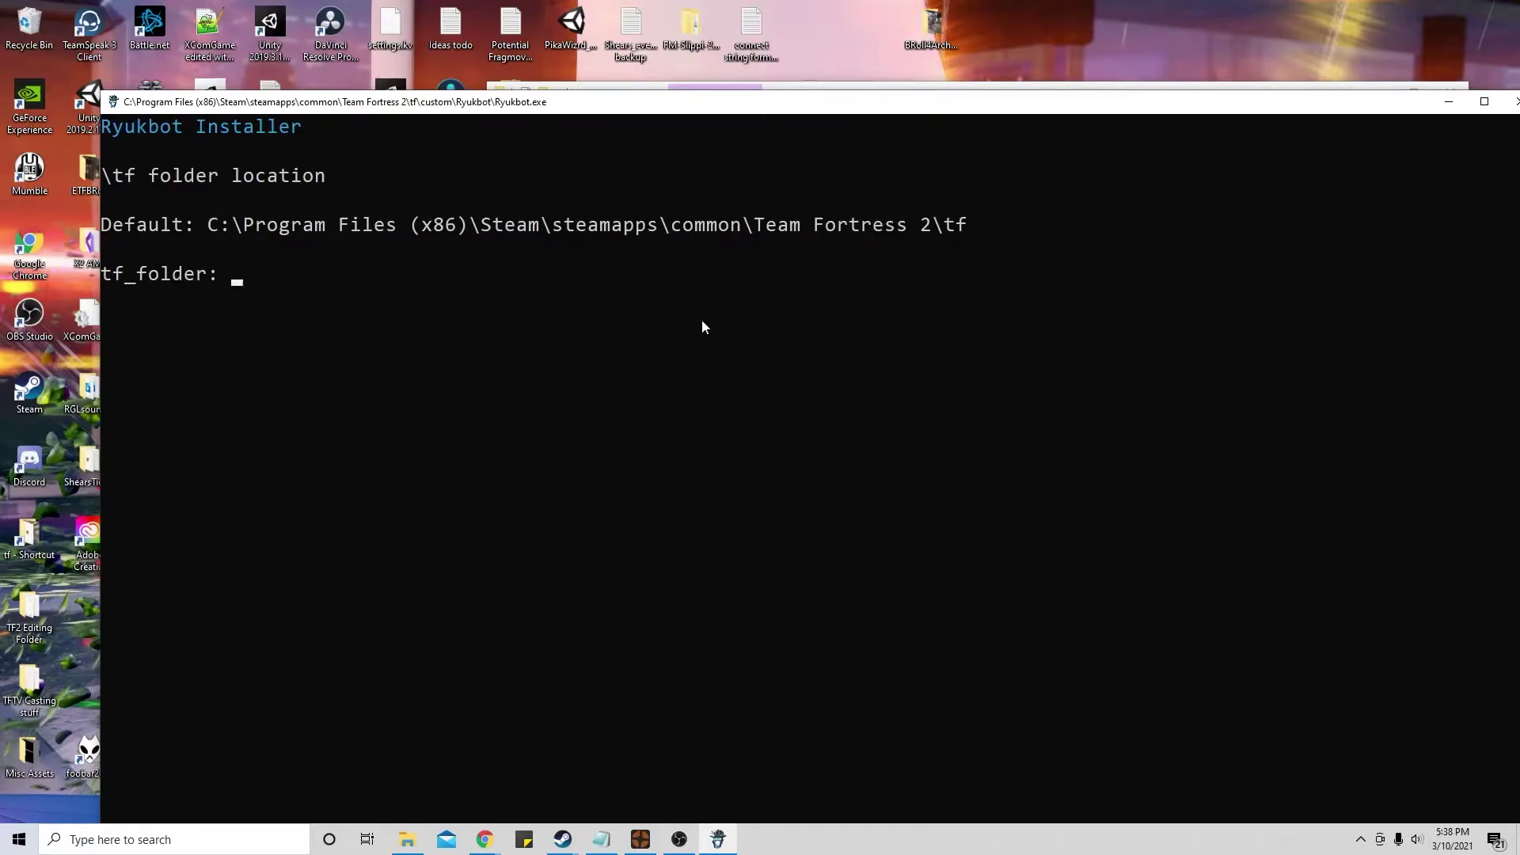
Step: Compare the installer's default tf_folder path with the full path of the Ryukbot folder in File Explorer
{"action": "left_click_drag", "start_coordinate": [663, 108], "coordinate": [654, 186]}
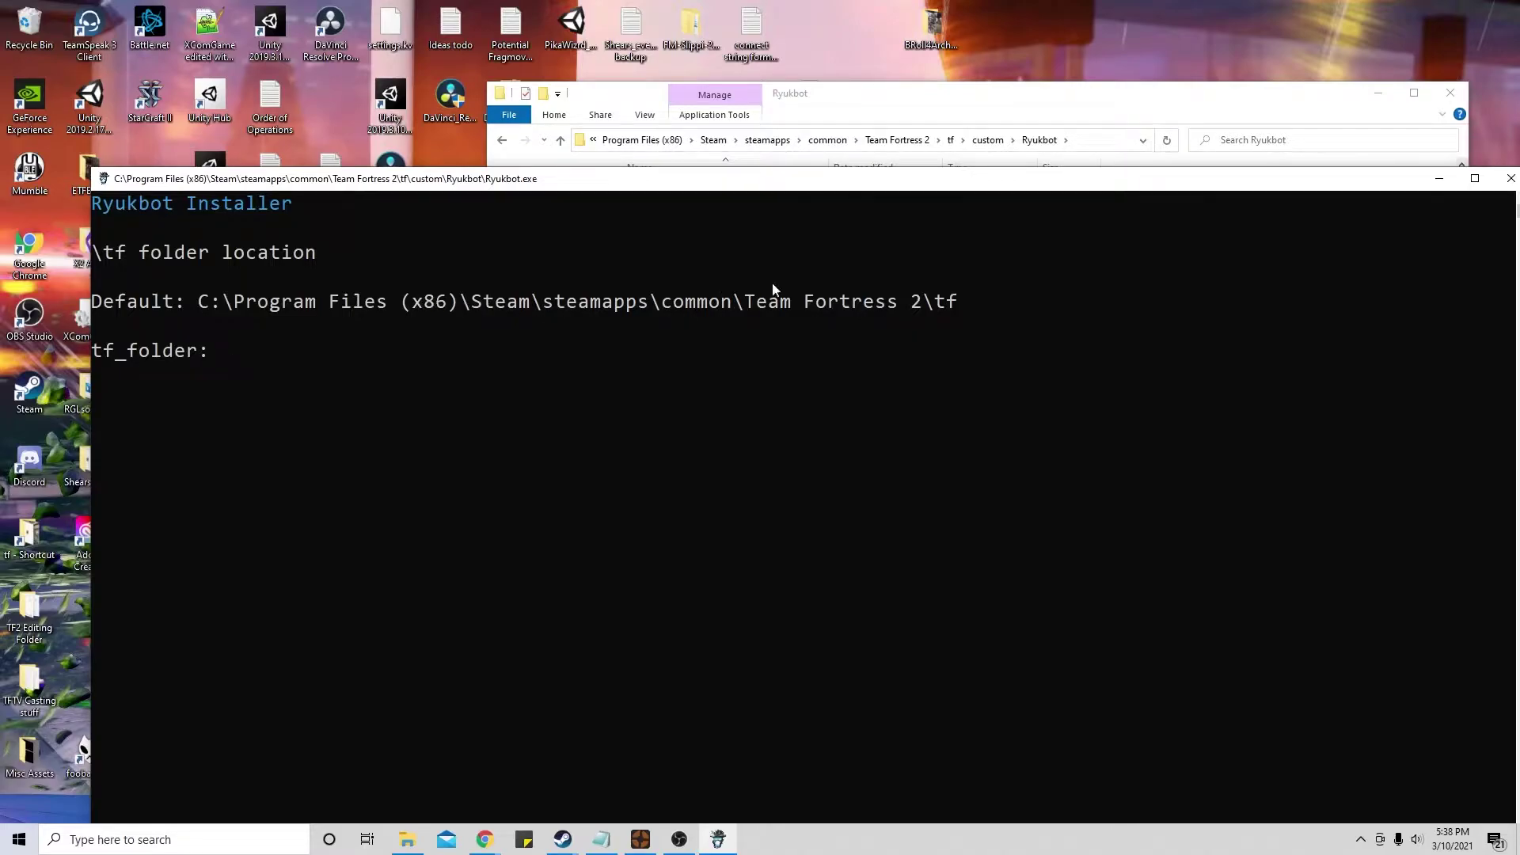
{"action": "left_click", "coordinate": [1089, 140]}
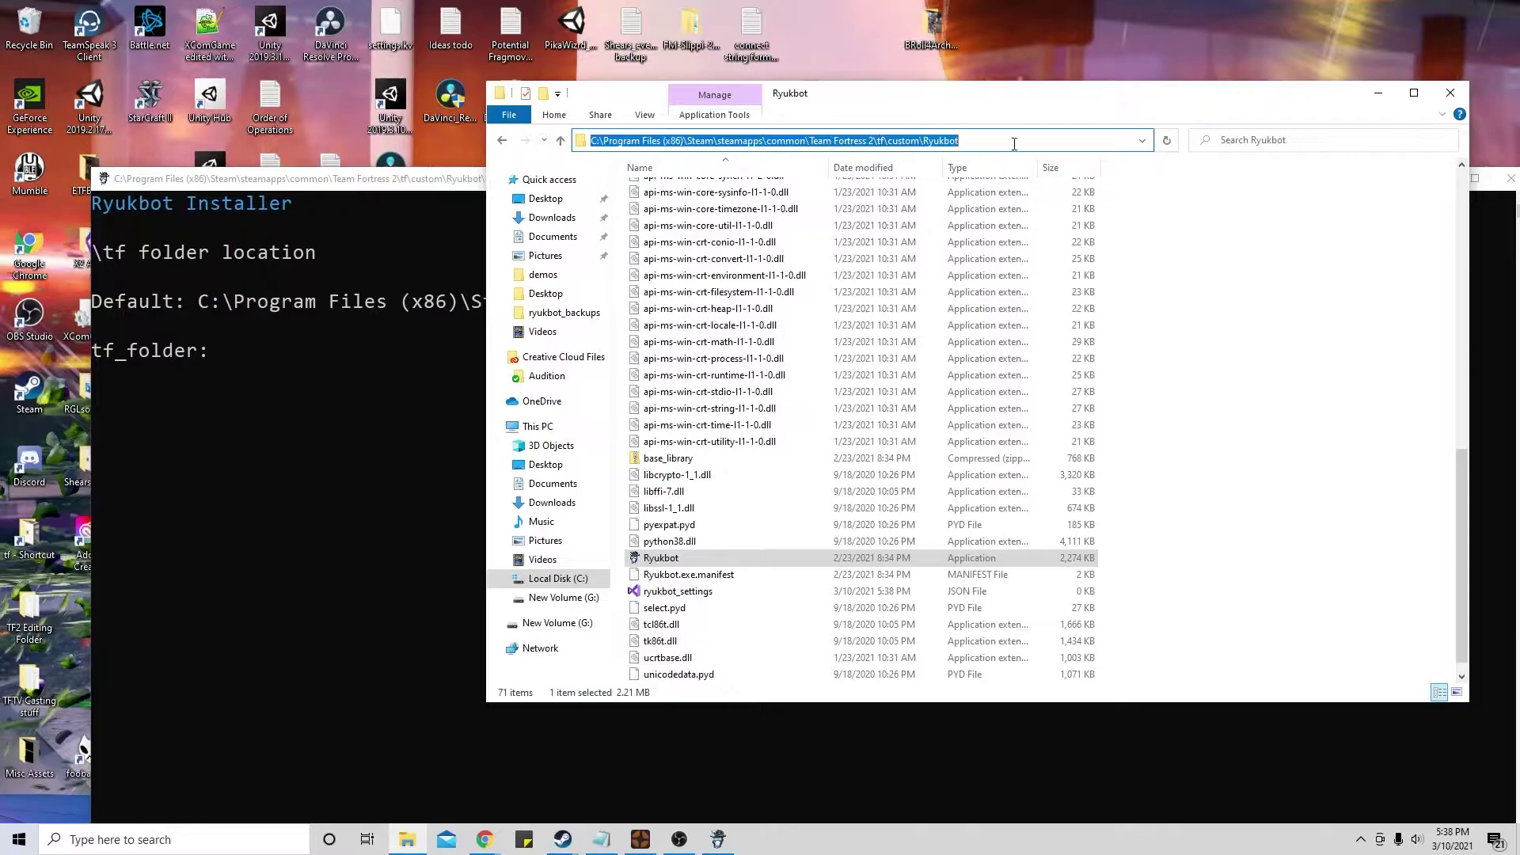
{"action": "left_click", "coordinate": [1009, 141]}
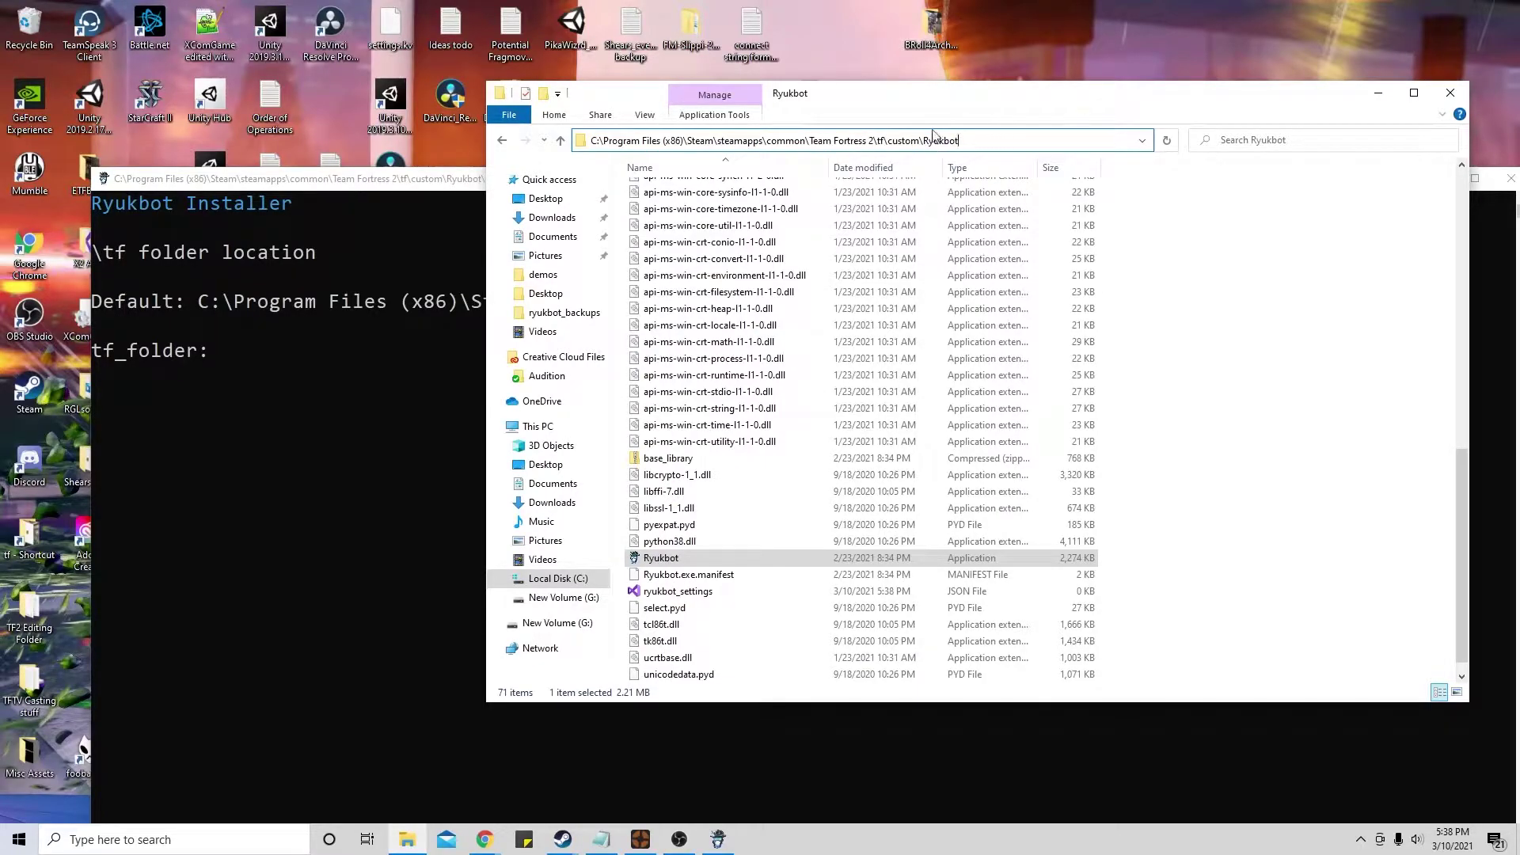
{"action": "left_click", "coordinate": [449, 188]}
{"action": "key", "text": "alt+Tab"}
{"action": "mouse_move", "coordinate": [468, 187]}
{"action": "left_mouse_down"}
{"action": "mouse_move", "coordinate": [463, 203]}
{"action": "mouse_move", "coordinate": [479, 158]}
{"action": "mouse_move", "coordinate": [485, 203]}
{"action": "left_mouse_up"}
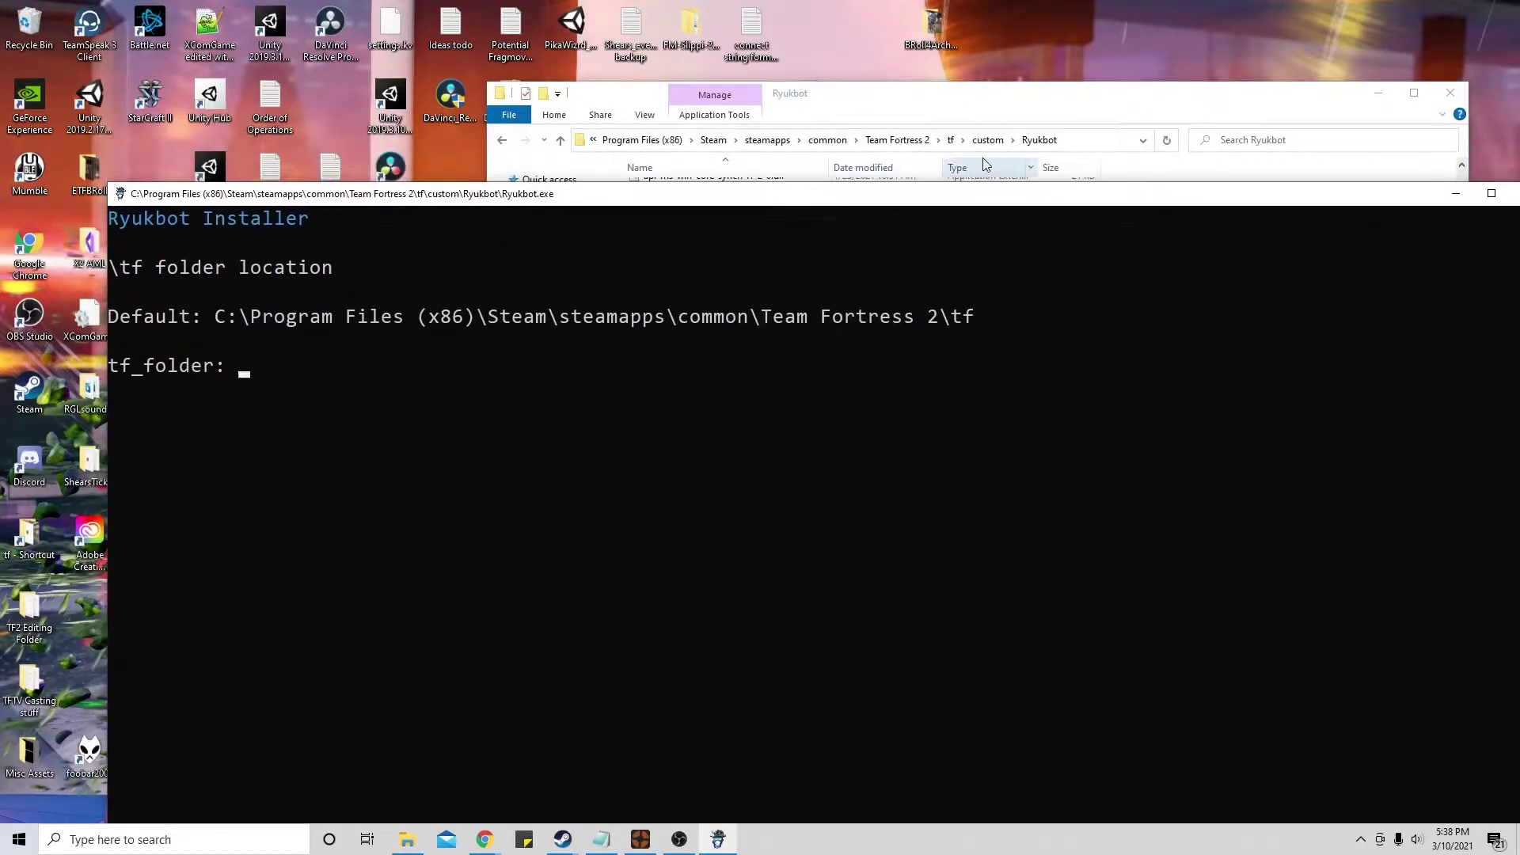
{"action": "key", "text": "alt+Tab"}
{"action": "left_click", "coordinate": [1100, 140]}
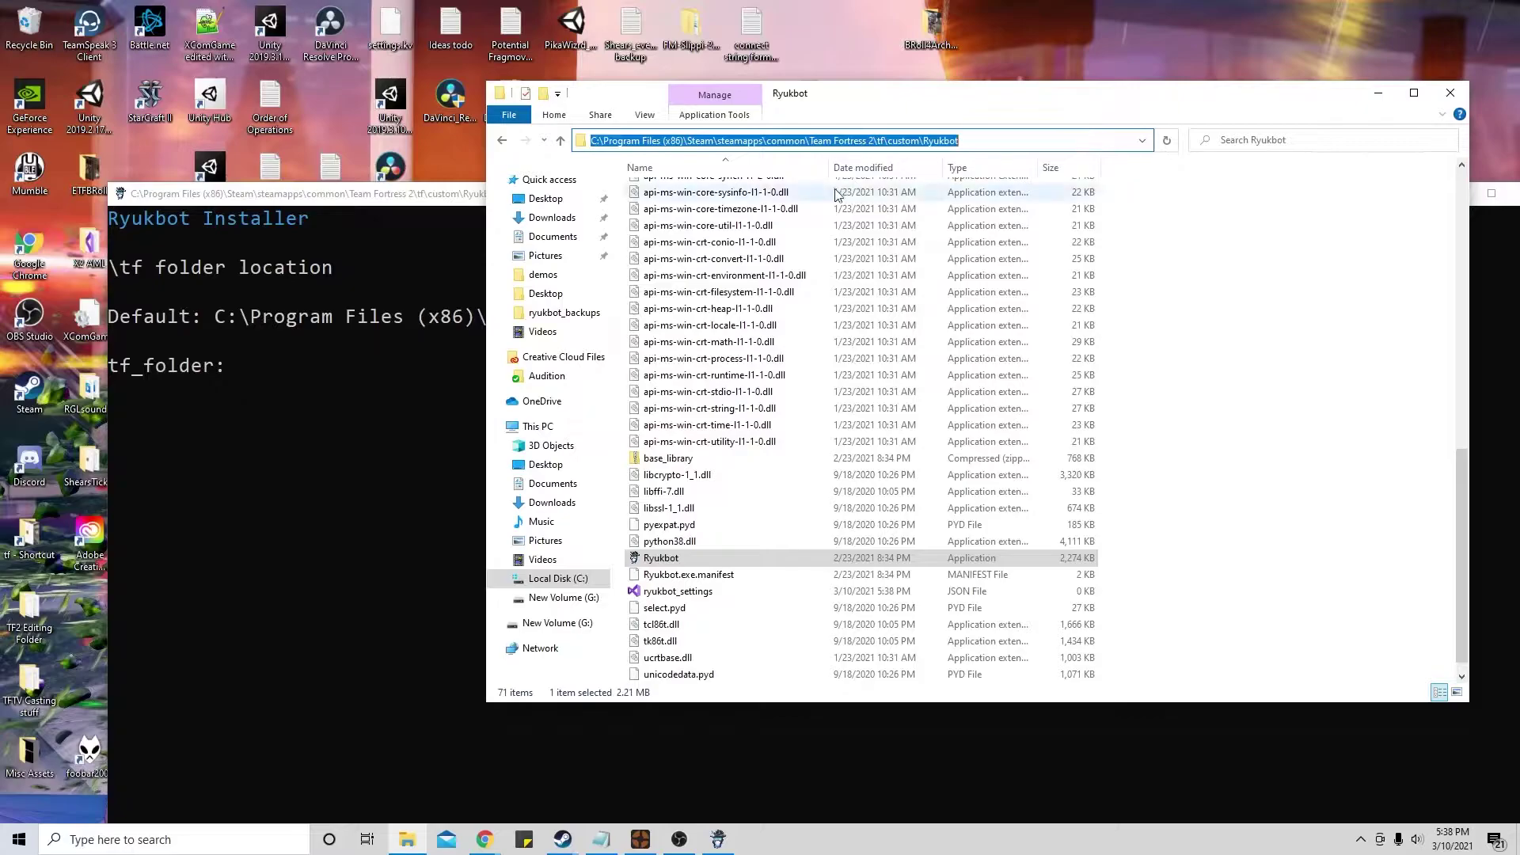
Step: Return to the installer and accept the default tf_folder, C:\Program Files (x86)\Steam\steamapps\common\Team Fortress 2\tf
{"action": "left_click_drag", "start_coordinate": [1028, 101], "coordinate": [1147, 155]}
{"action": "left_click", "coordinate": [524, 216]}
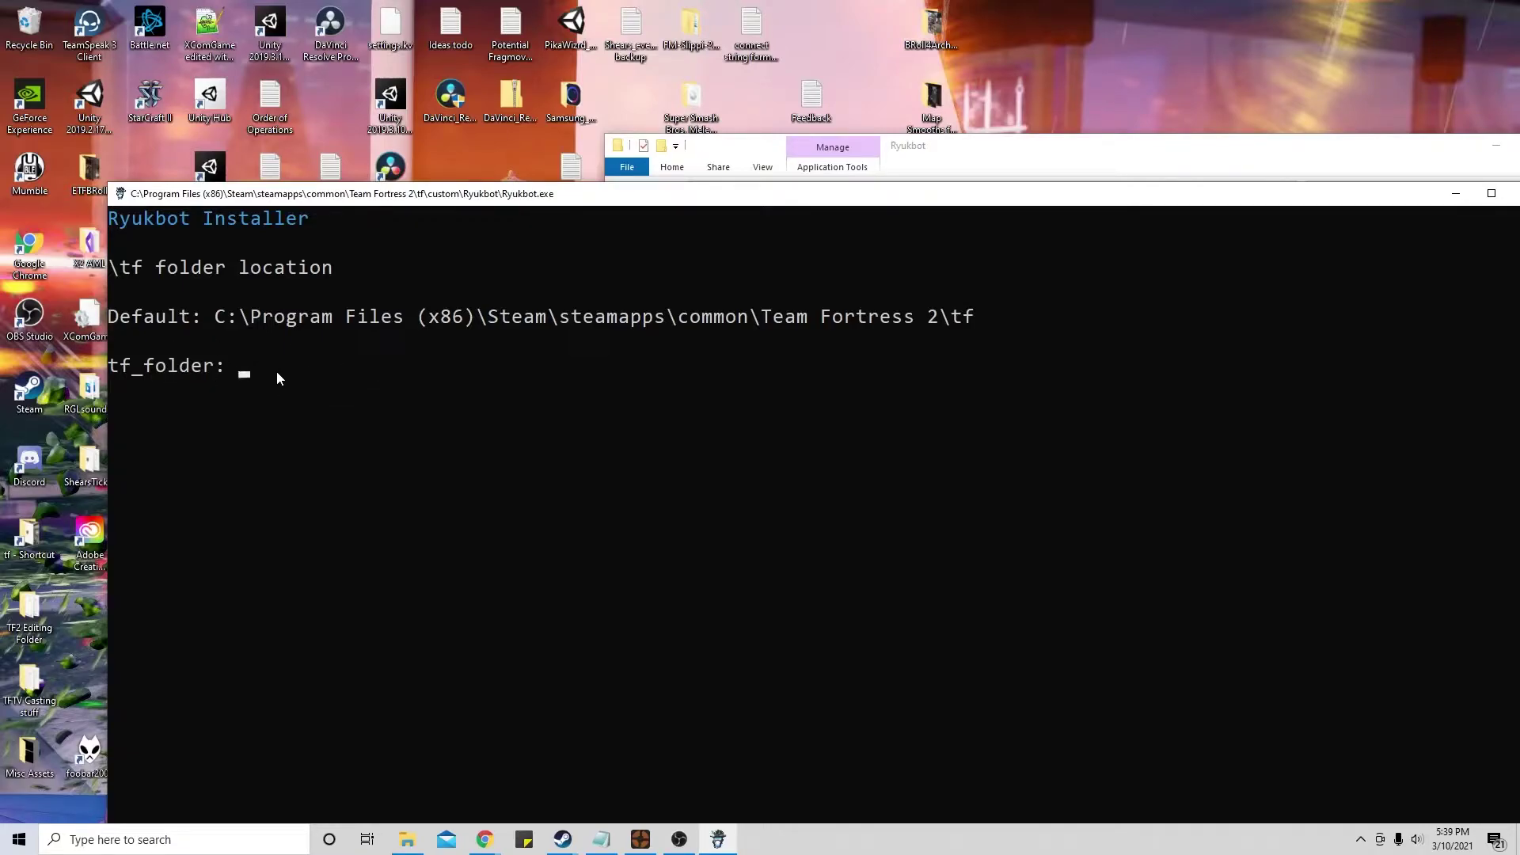
{"action": "key", "text": "Return"}
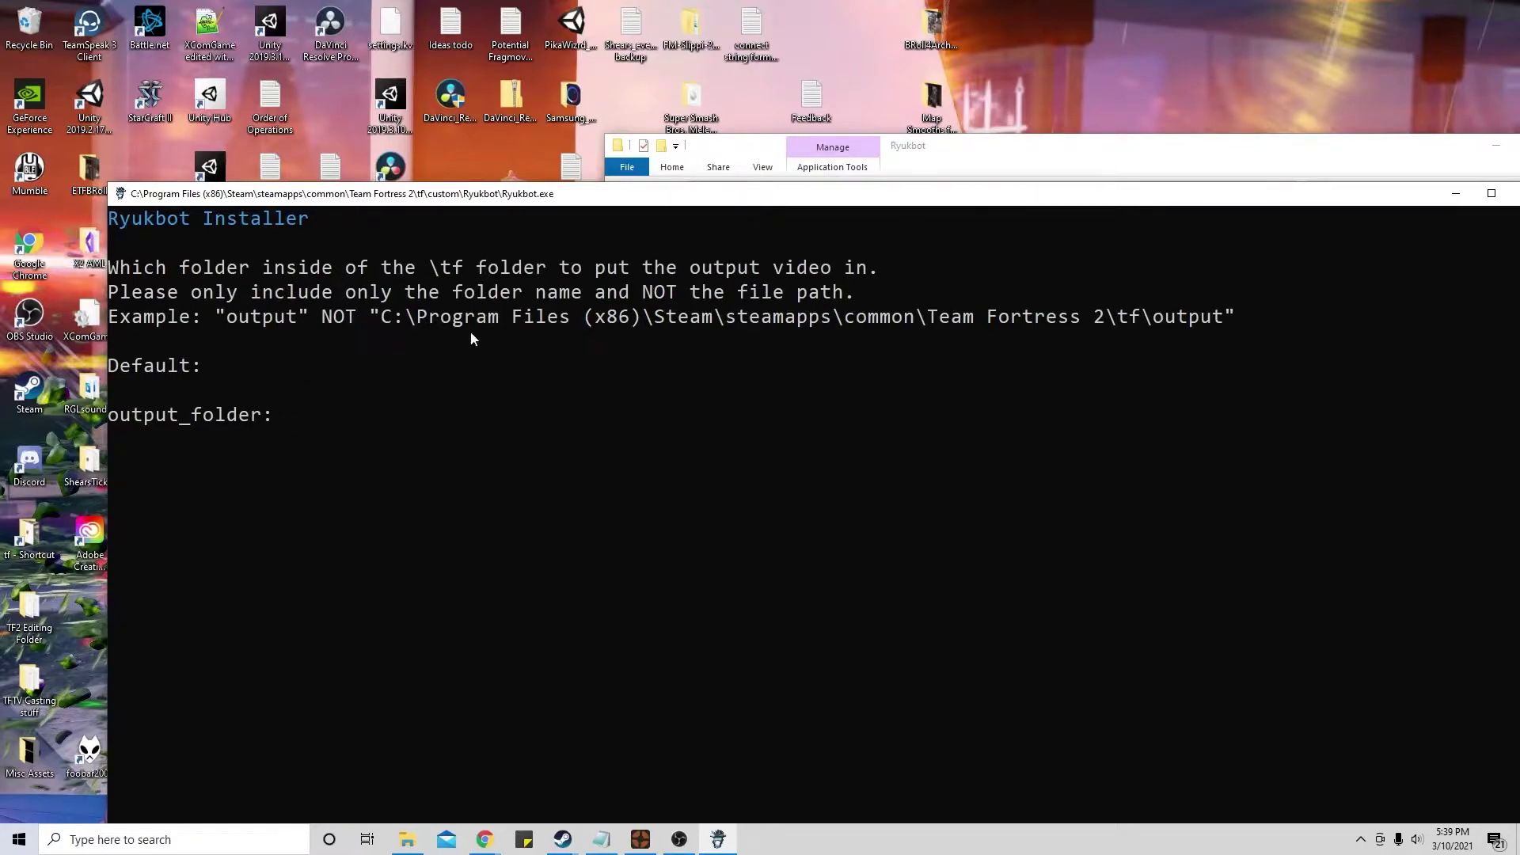
Step: Create a new folder named RyukbotOutput inside the tf folder in File Explorer
{"action": "left_click_drag", "start_coordinate": [965, 154], "coordinate": [971, 125]}
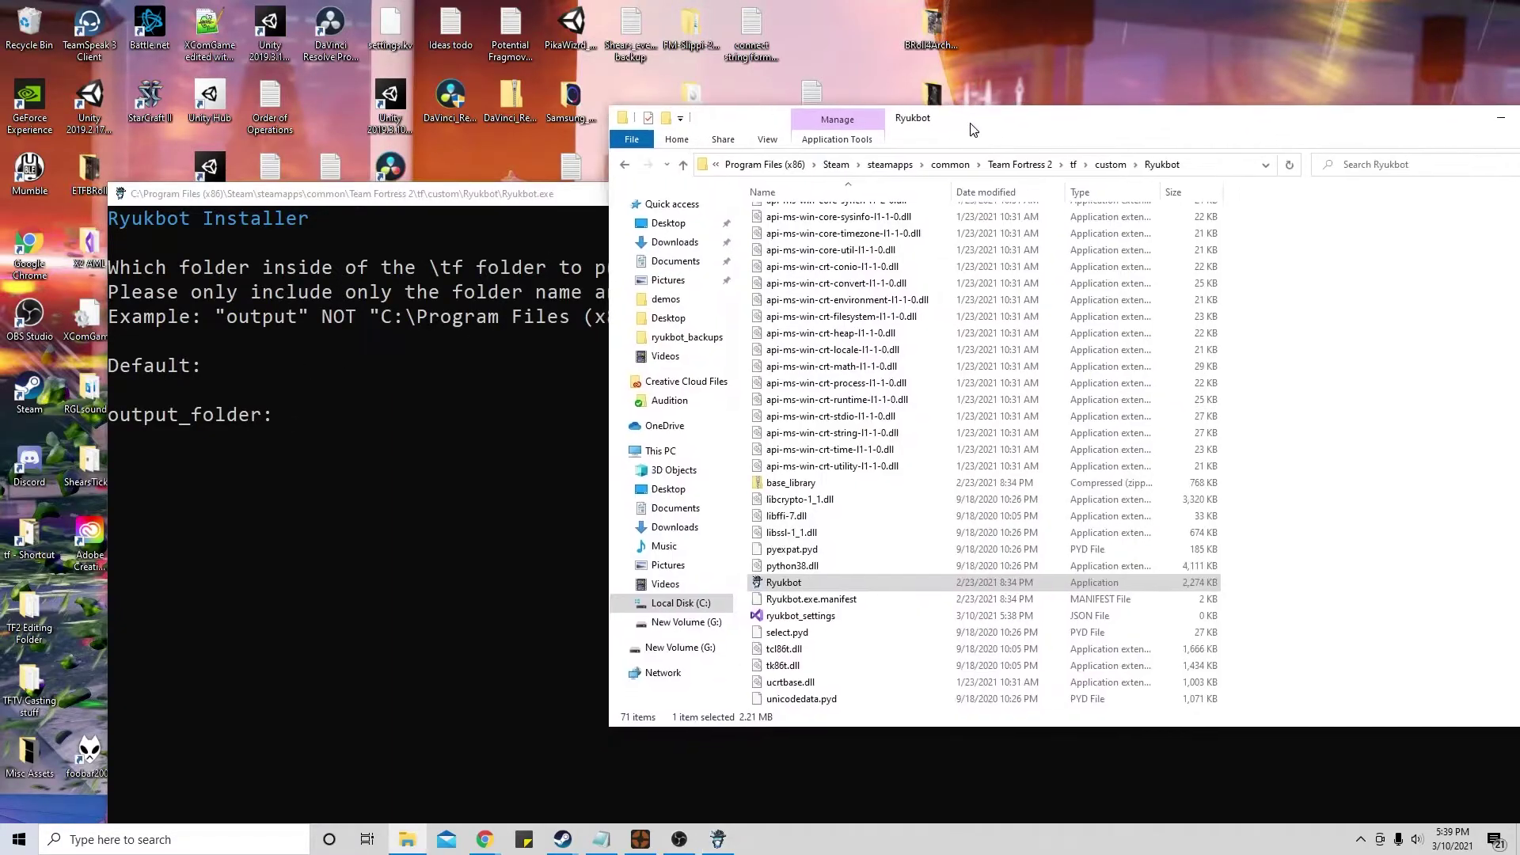
{"action": "left_click", "coordinate": [595, 201]}
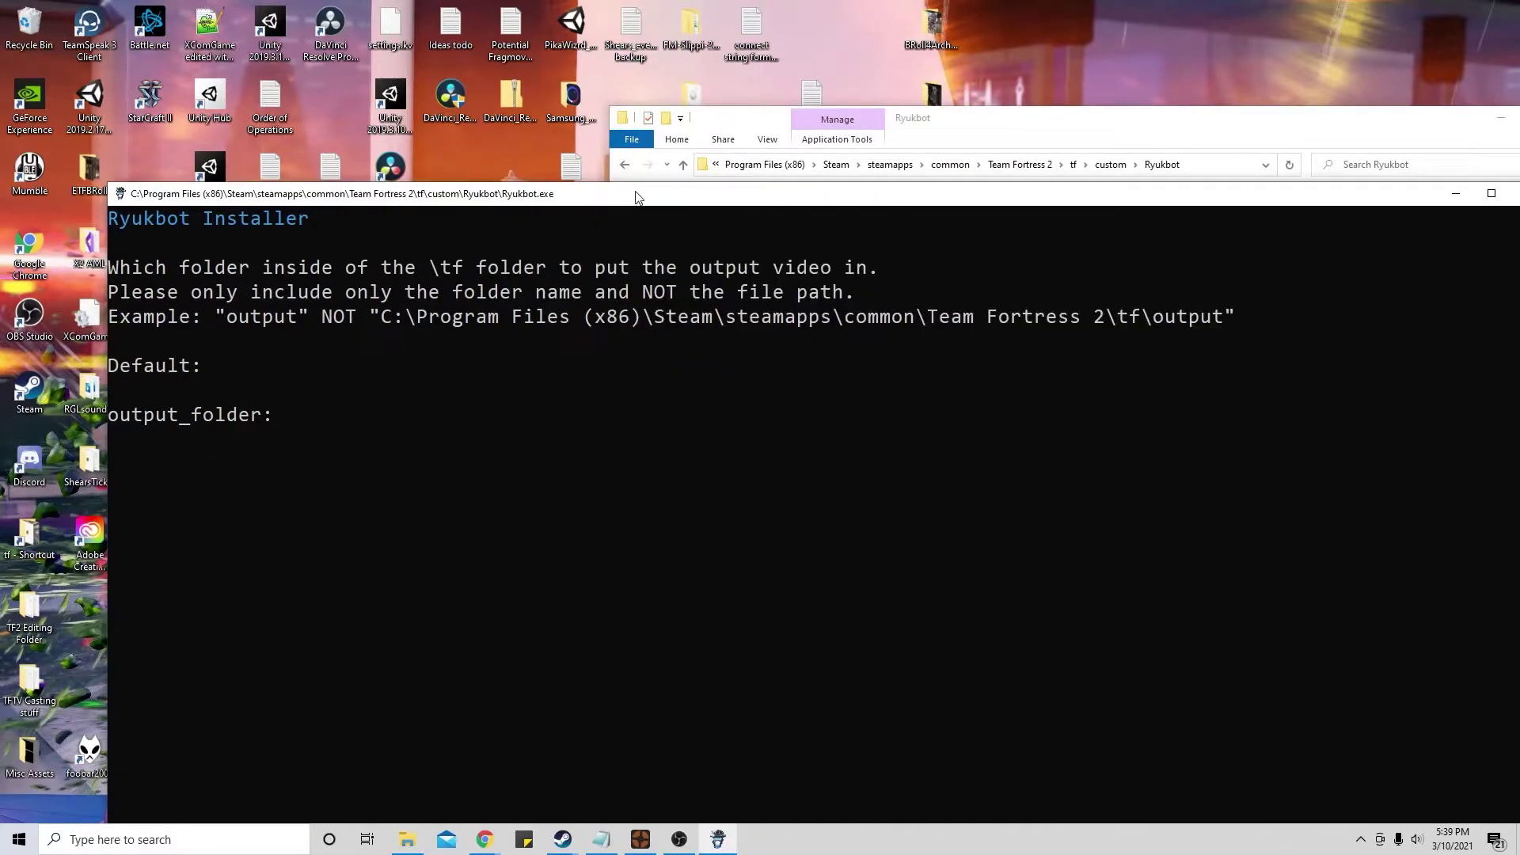
{"action": "left_click", "coordinate": [992, 125]}
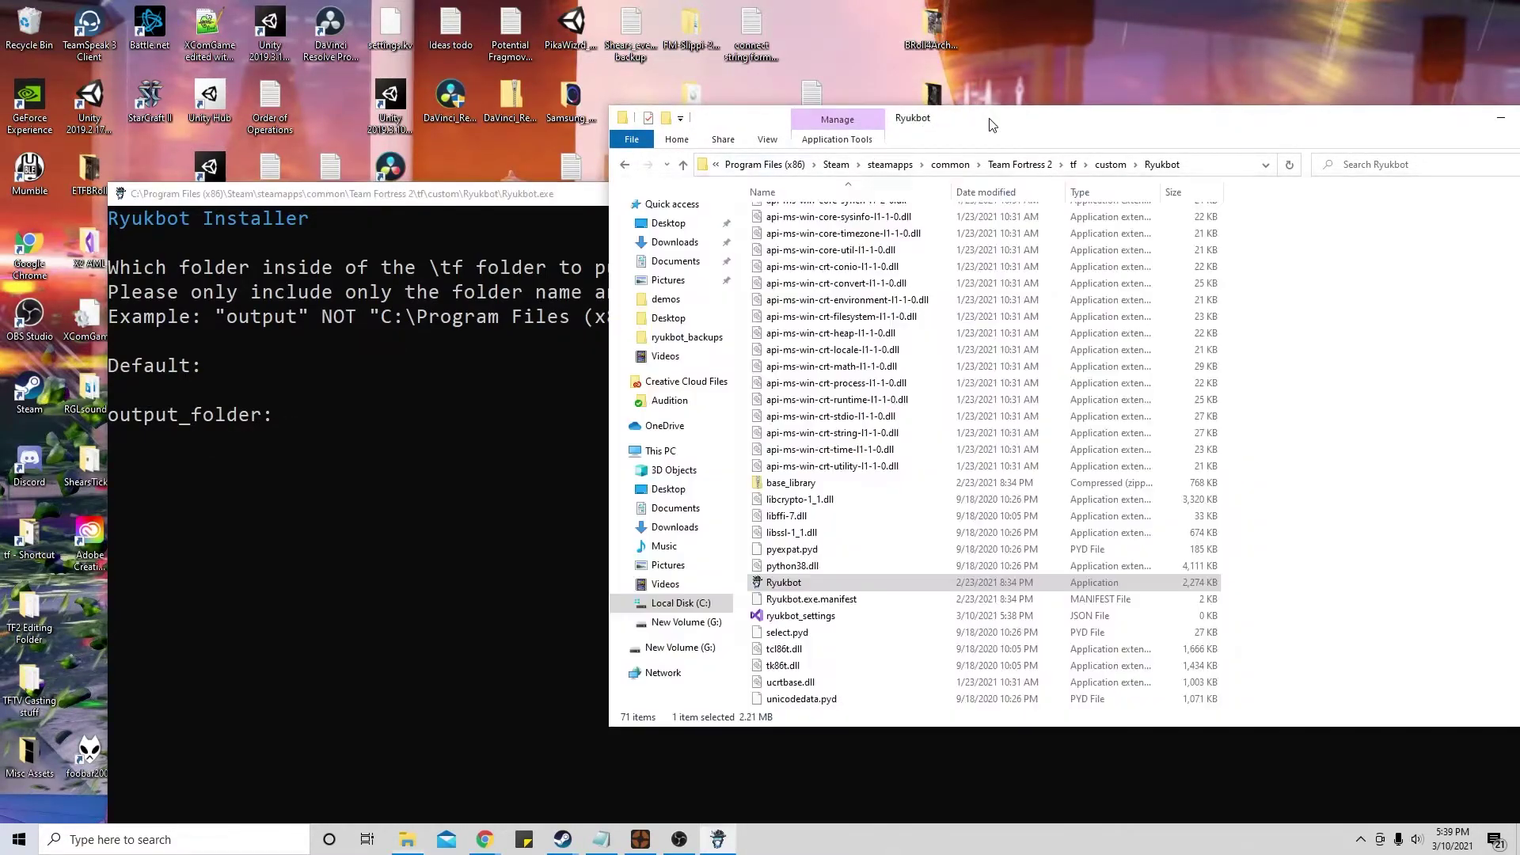
{"action": "left_click", "coordinate": [1074, 166]}
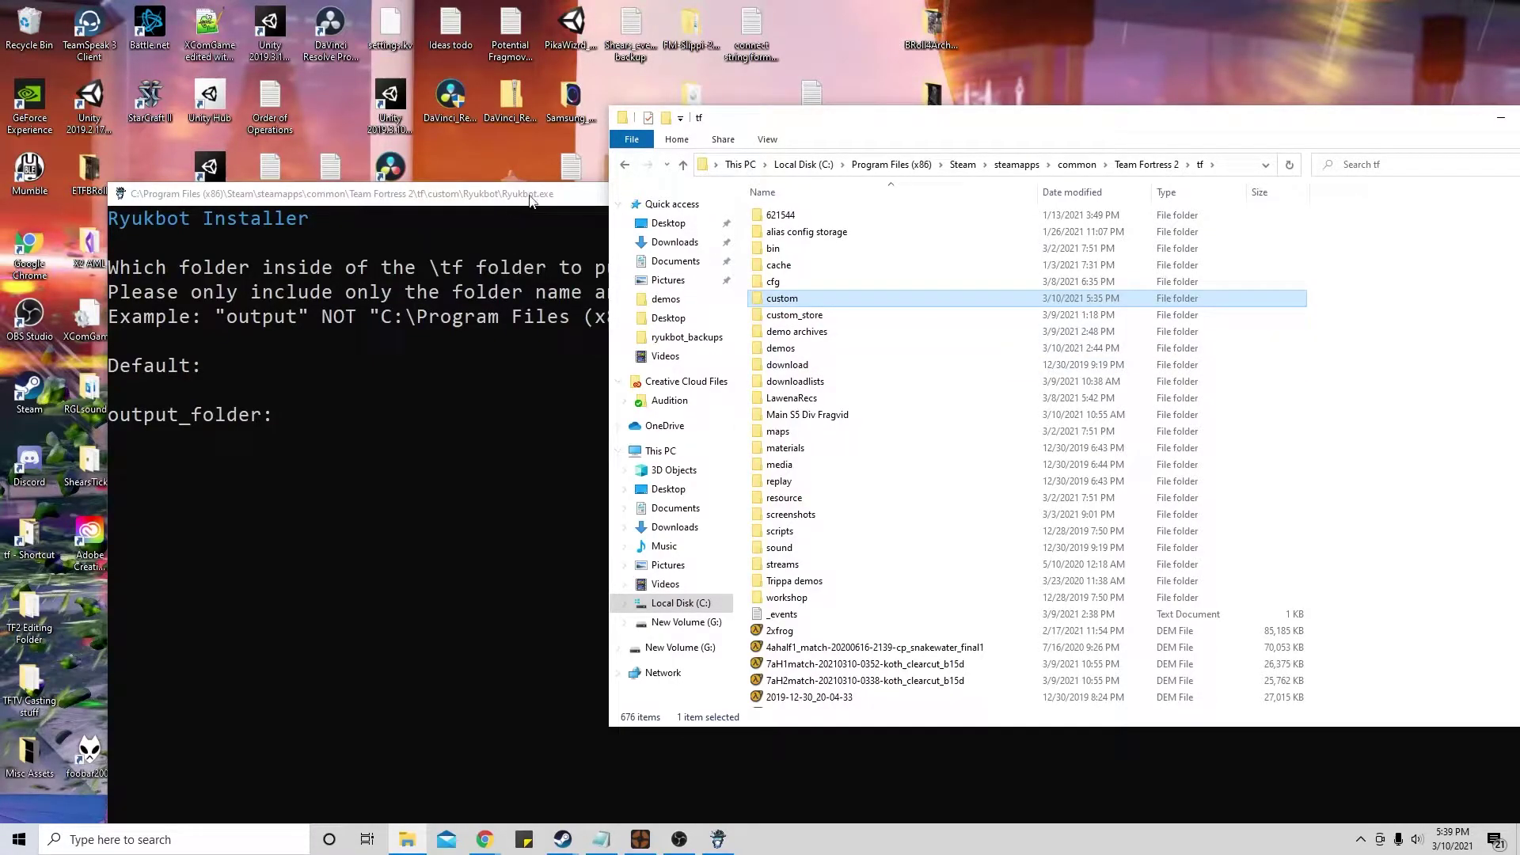
{"action": "right_click", "coordinate": [1343, 428]}
{"action": "mouse_move", "coordinate": [1391, 625]}
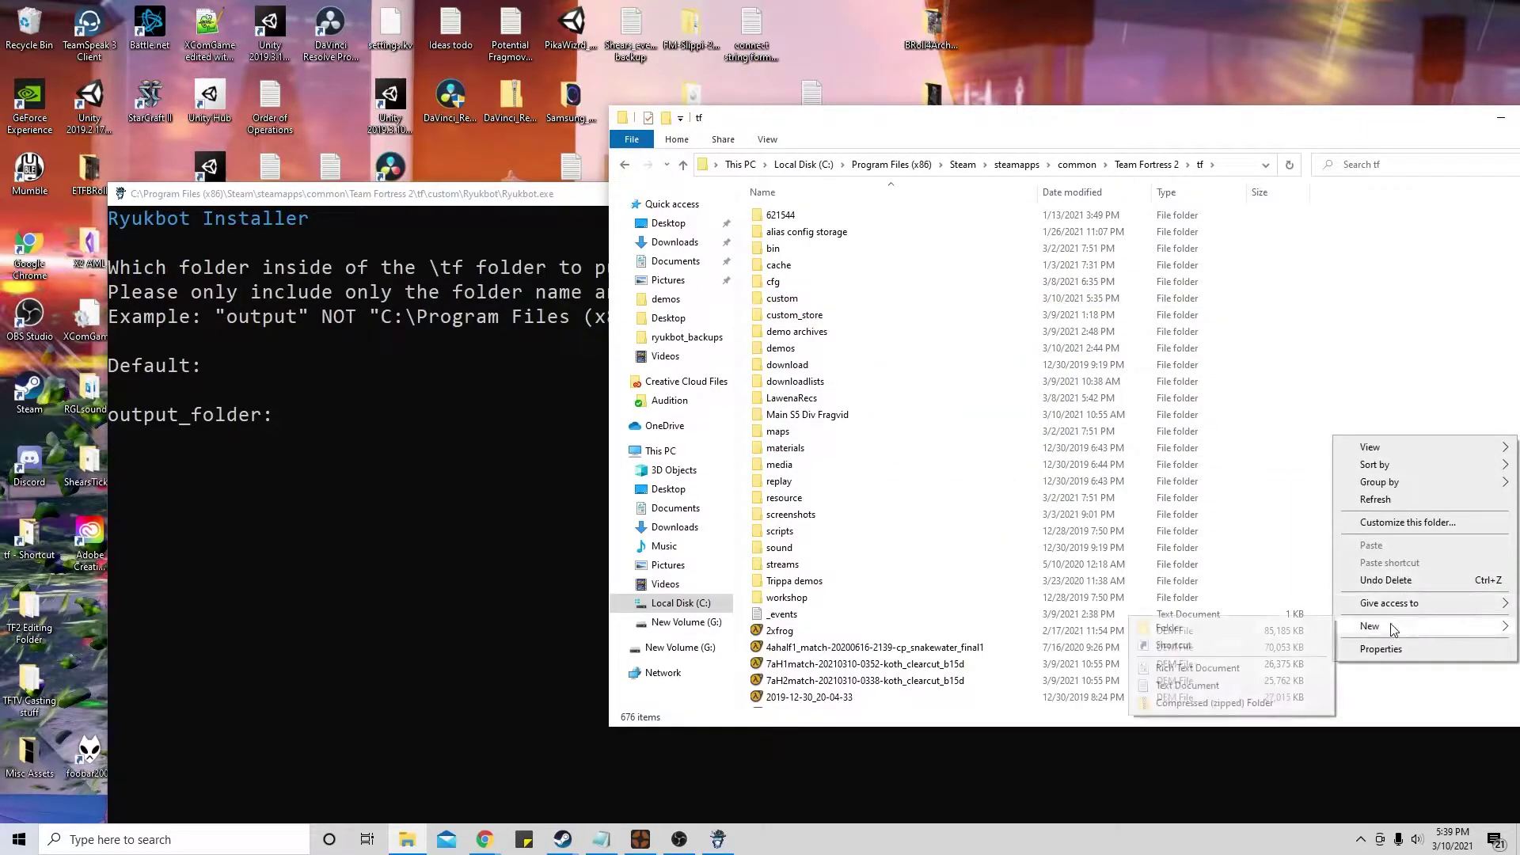
{"action": "left_click", "coordinate": [1278, 633]}
{"action": "type", "text": "R"}
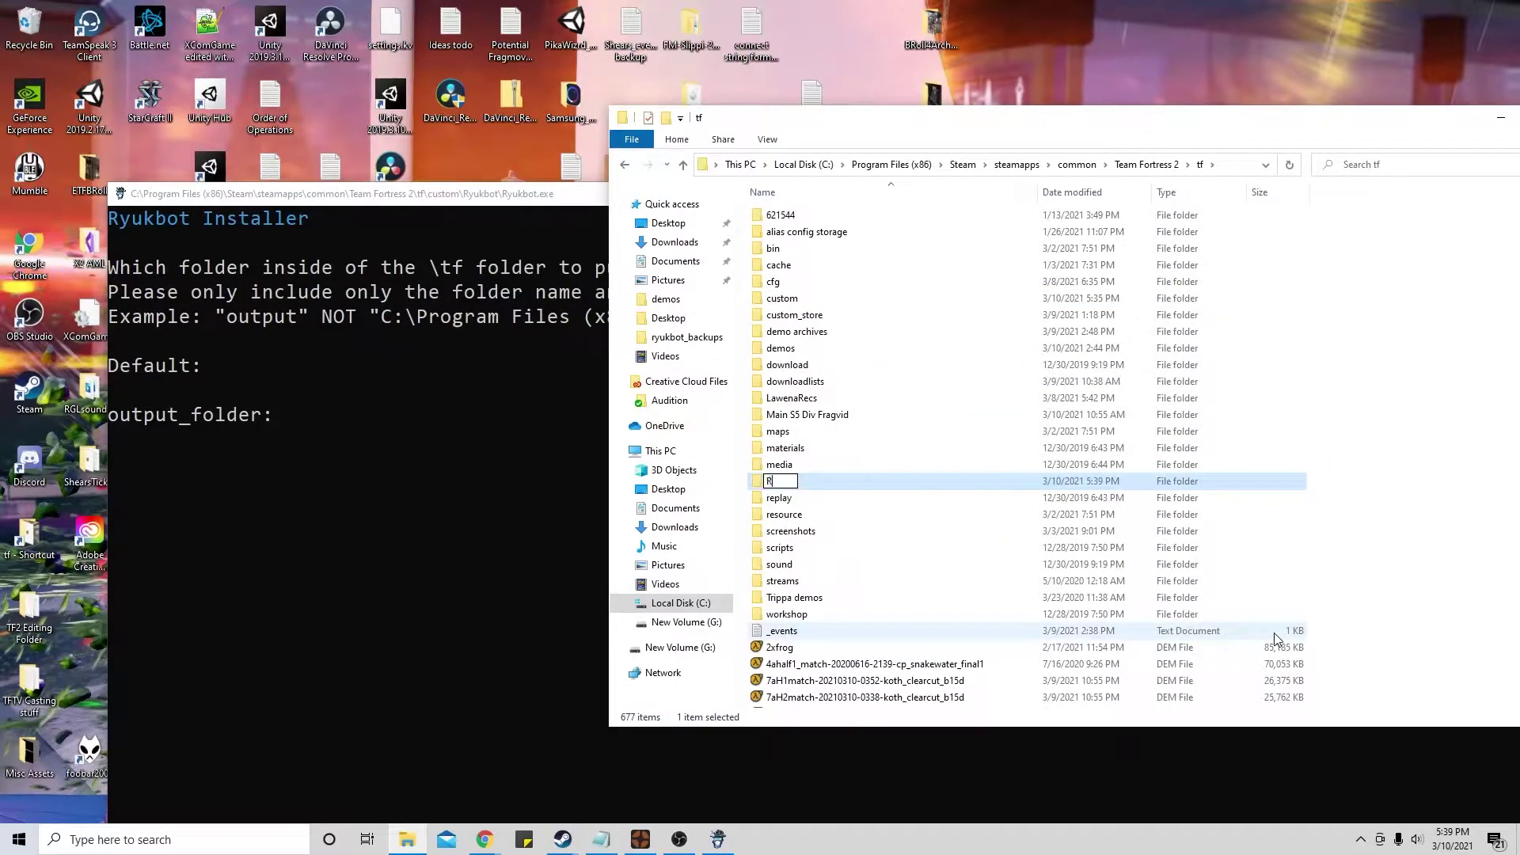
{"action": "type", "text": "yukbotOutput"}
{"action": "key", "text": "Return"}
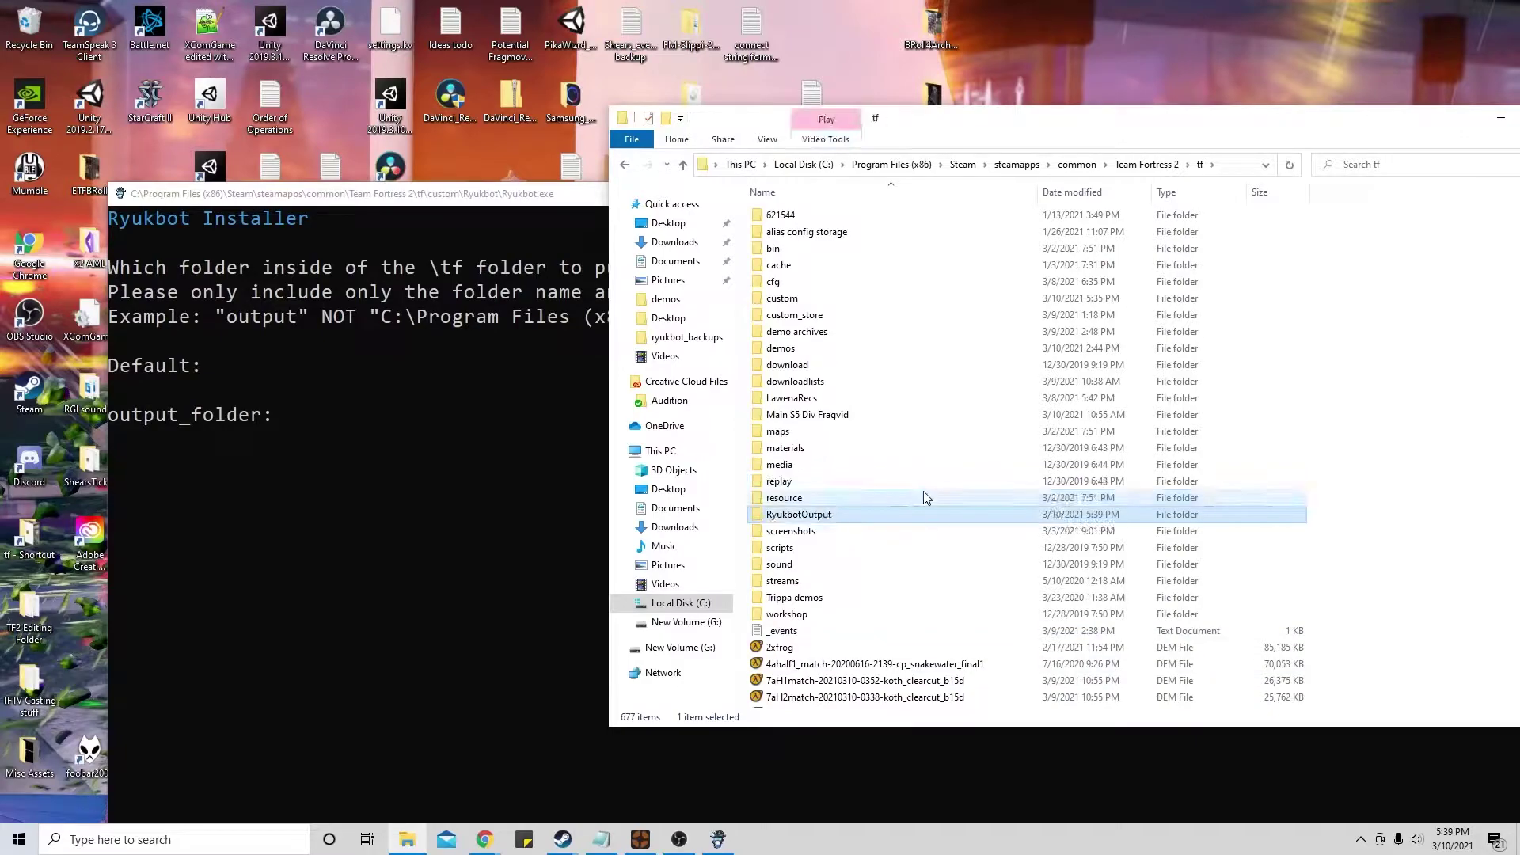
Step: Set the installer's output_folder to RyukbotOutput and the recording framerate to 60
{"action": "left_click", "coordinate": [451, 433]}
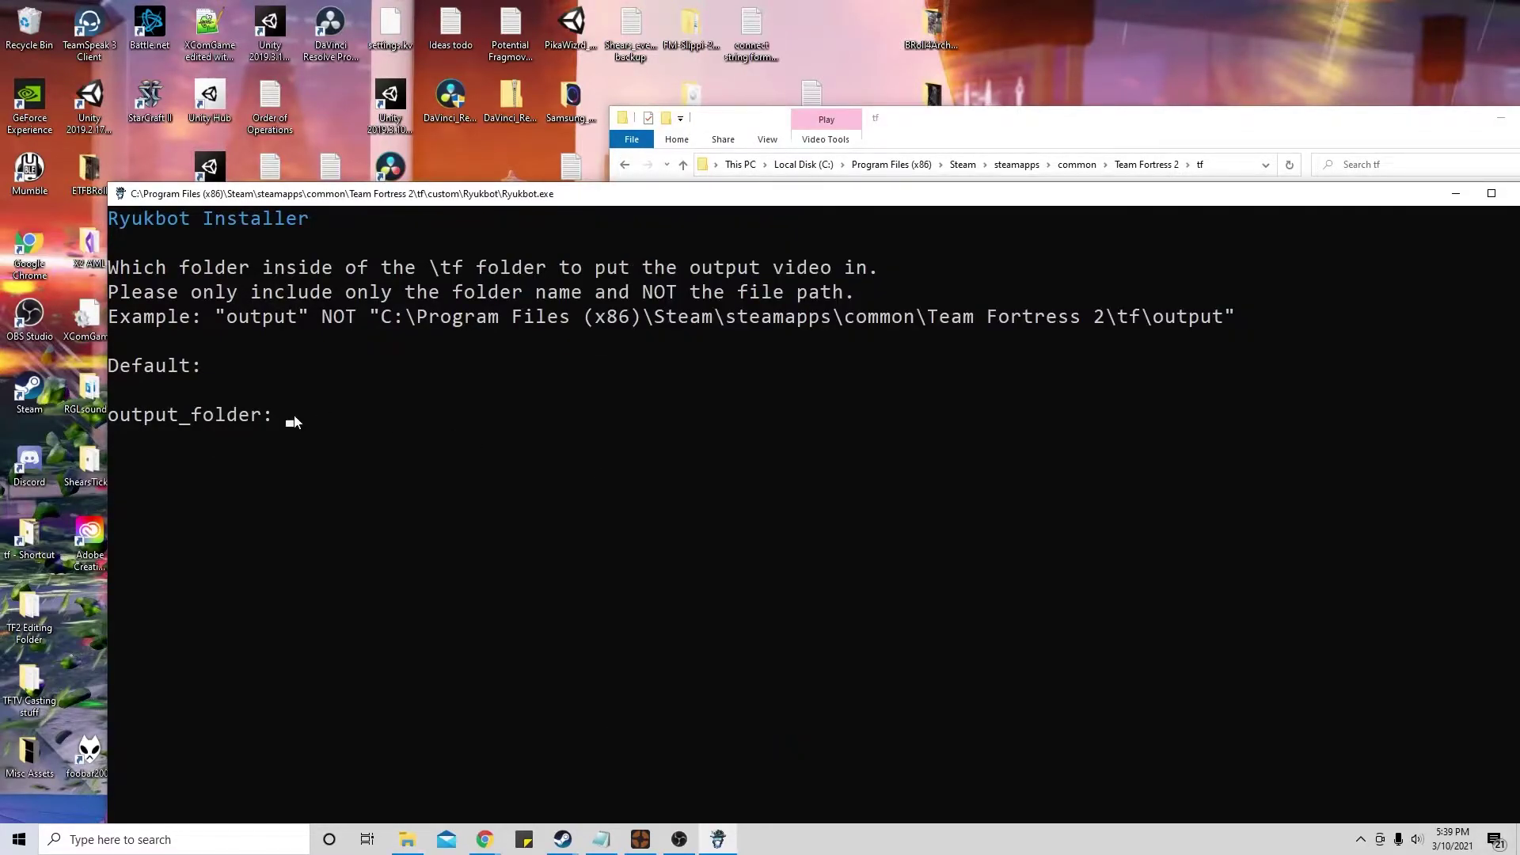
{"action": "type", "text": "RyukbotOutput"}
{"action": "key", "text": "Return"}
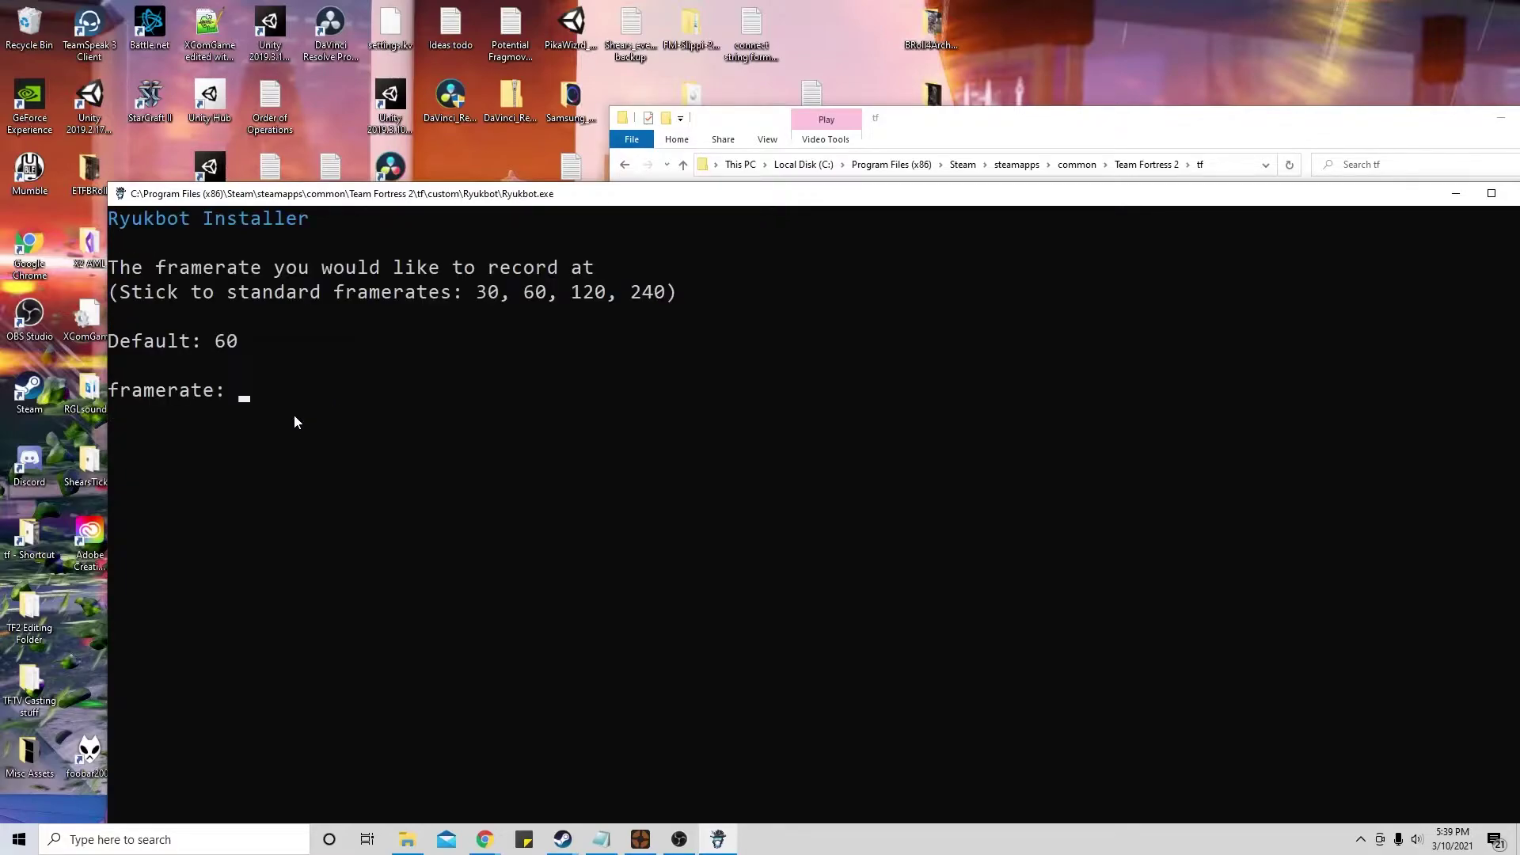
{"action": "type", "text": "60"}
{"action": "key", "text": "Return"}
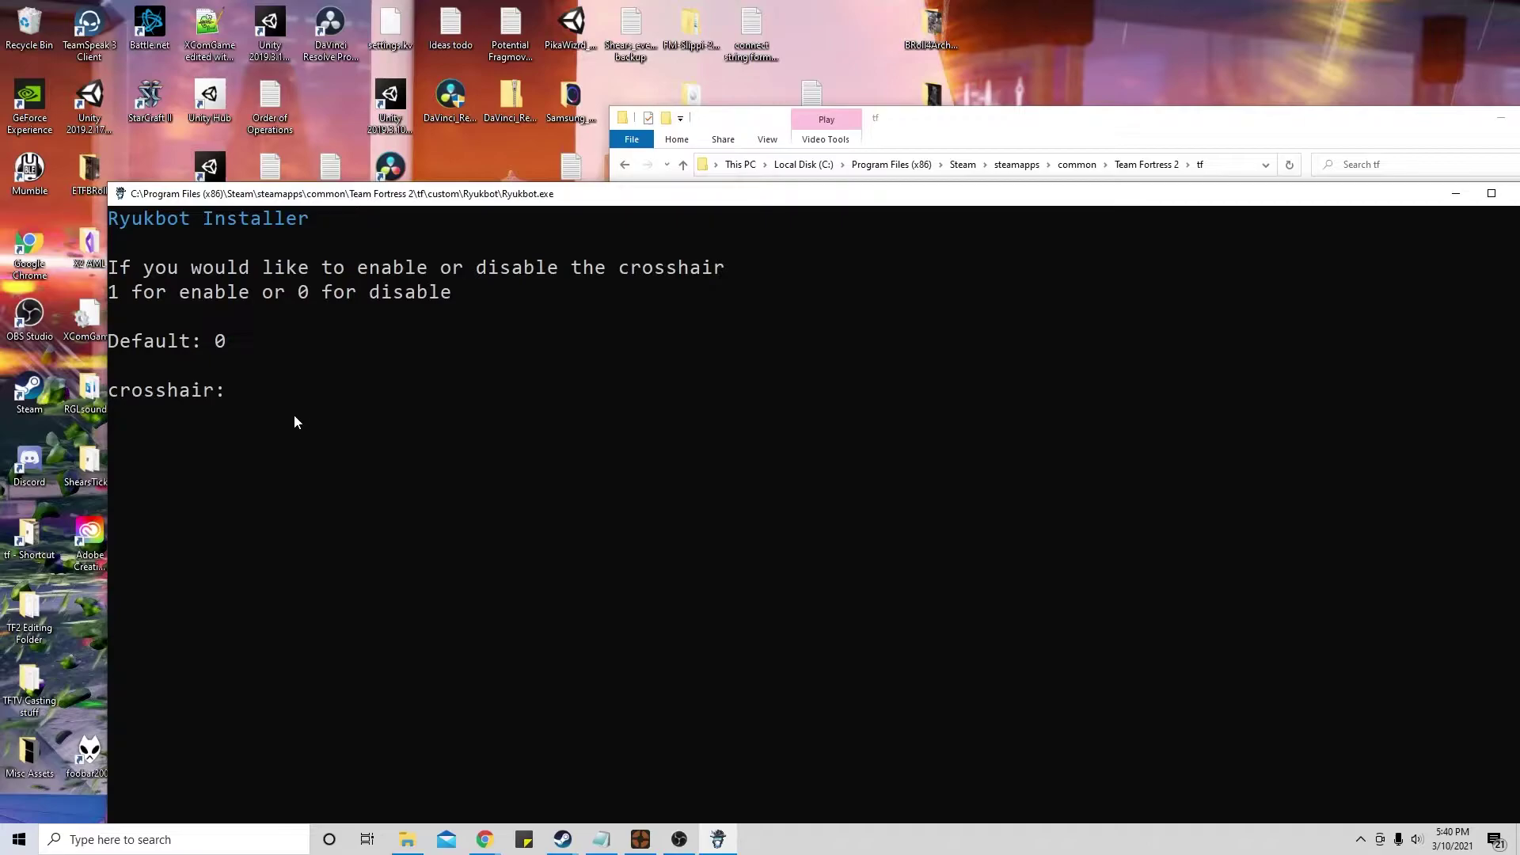
Step: Enable the crosshair with 1 and answer the installer prompt right after it with 1
{"action": "type", "text": "1"}
{"action": "key", "text": "Return"}
{"action": "type", "text": "1"}
{"action": "key", "text": "Return"}
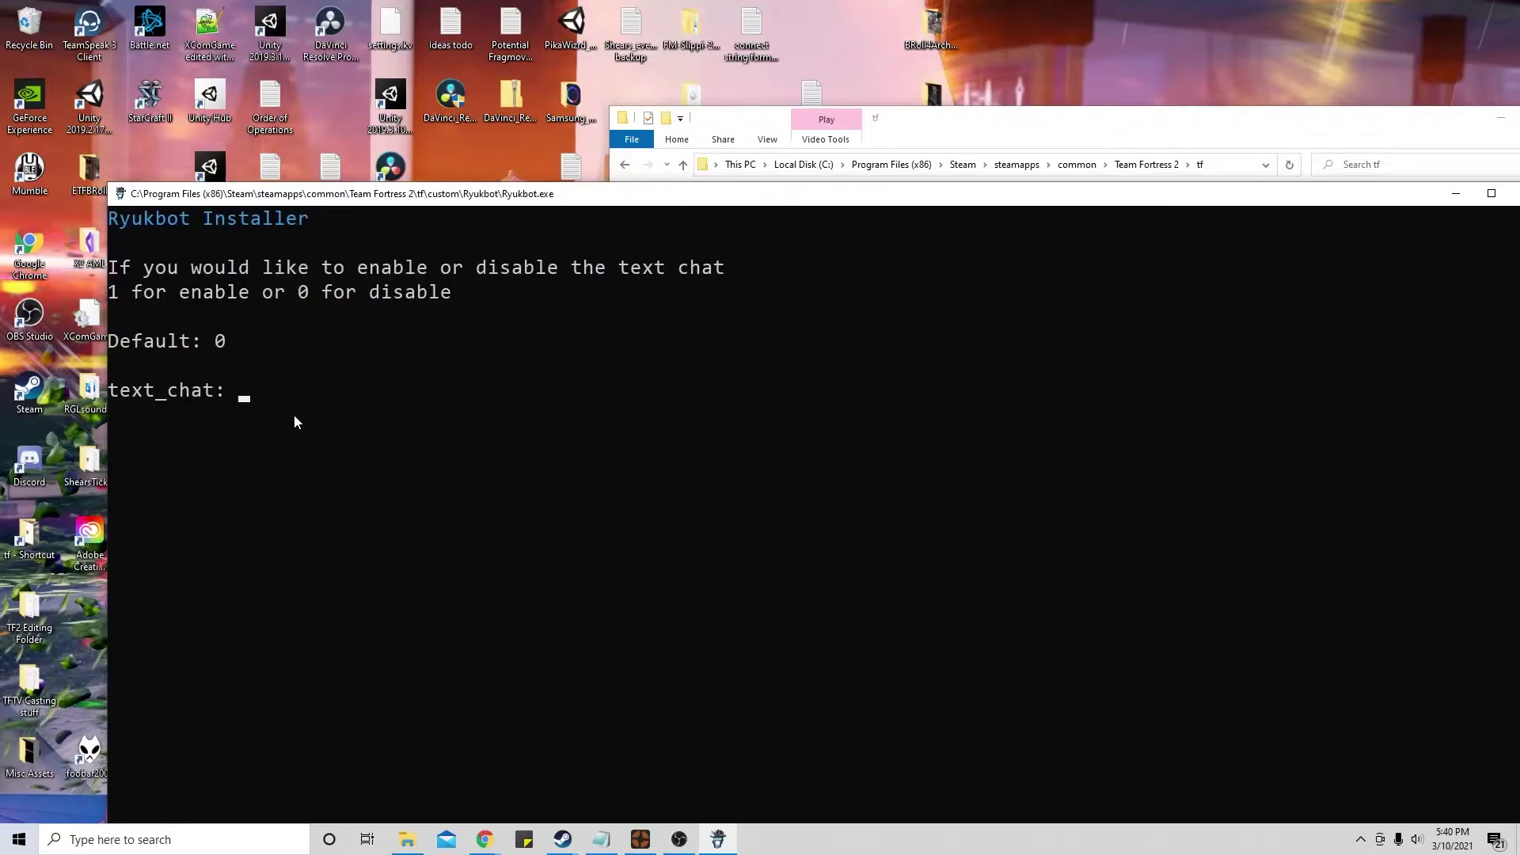
Step: Enable text chat with 1 and disable voice chat with 0
{"action": "type", "text": "1"}
{"action": "key", "text": "Return"}
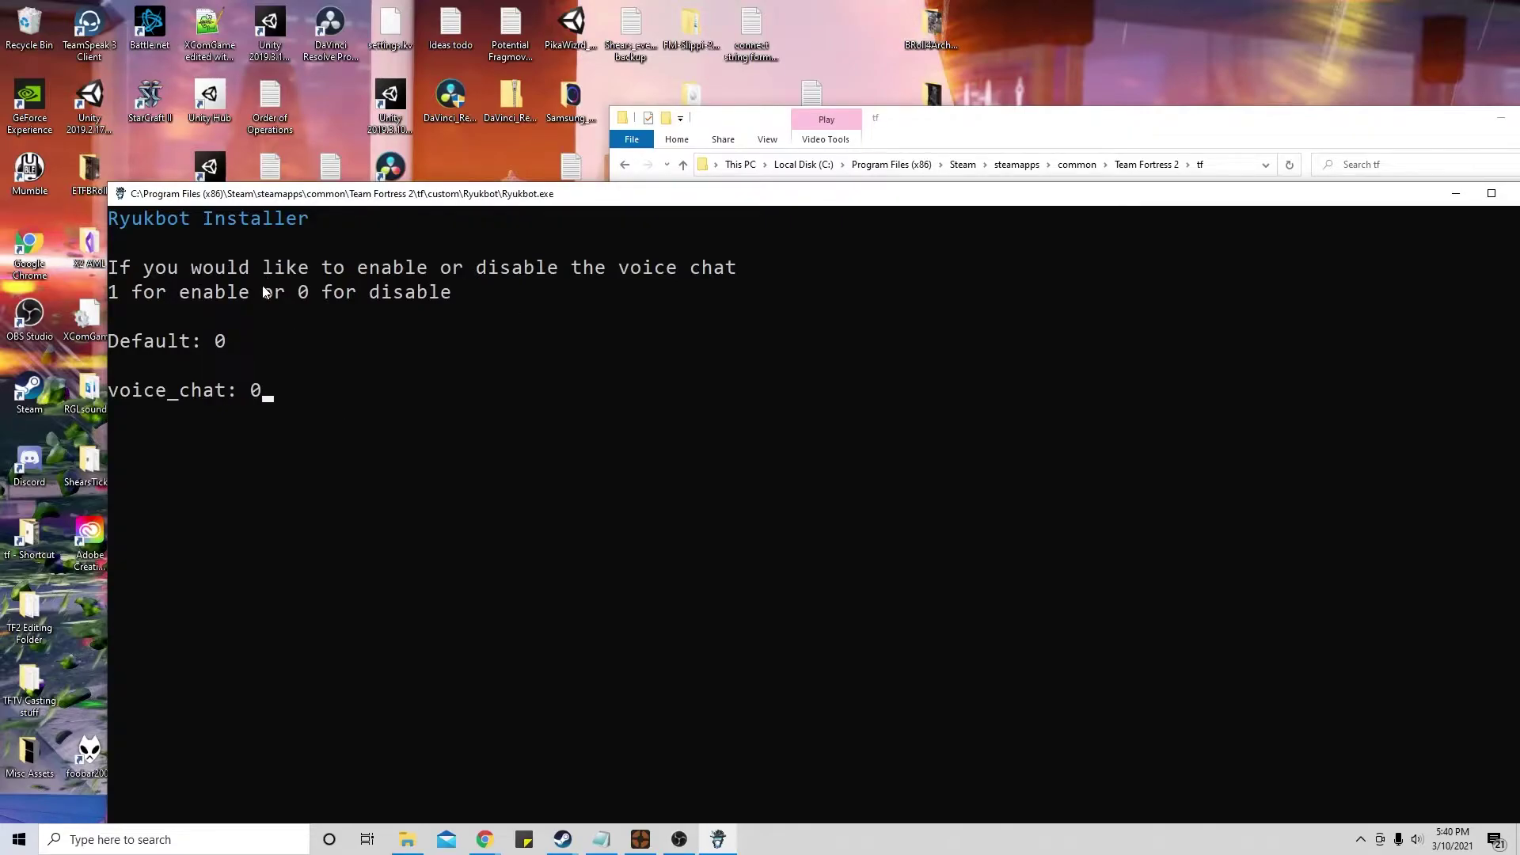
{"action": "key", "text": "Return"}
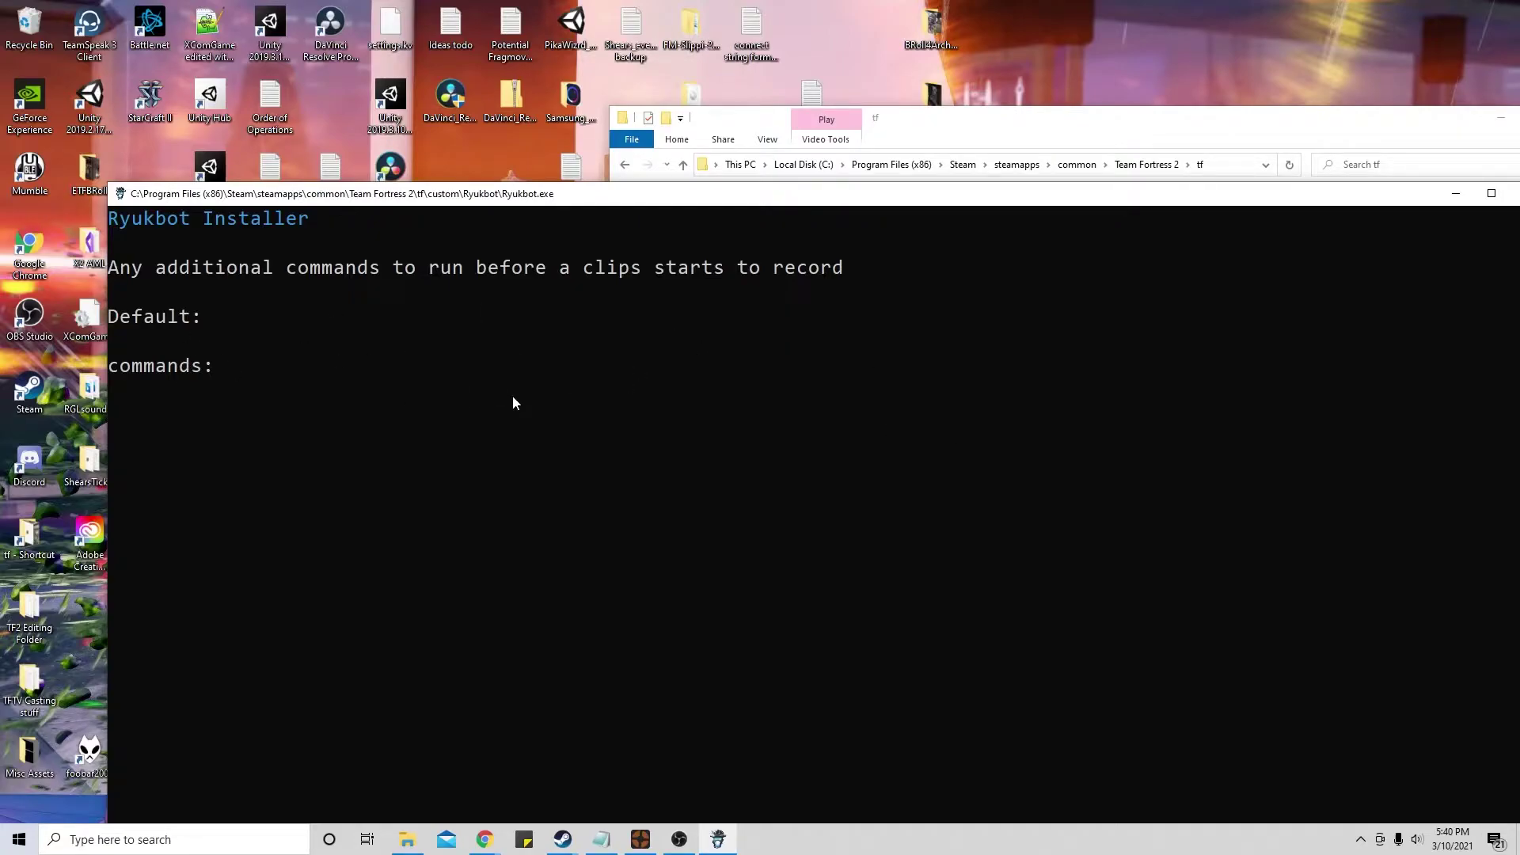
Step: Leave commands and end_commands blank and set the recording method to h264
{"action": "key", "text": "Return"}
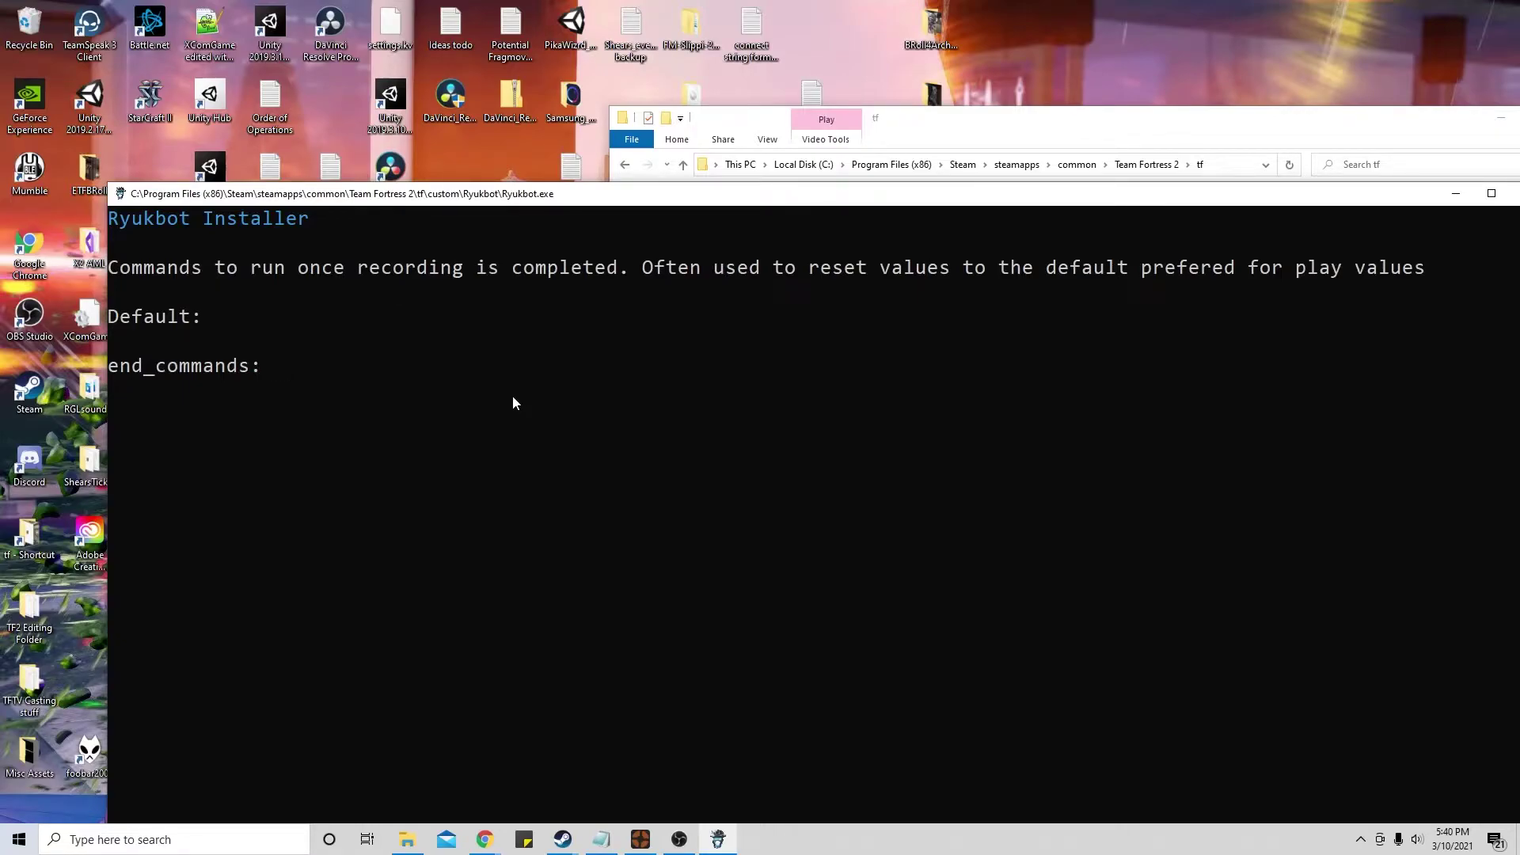
{"action": "key", "text": "Return"}
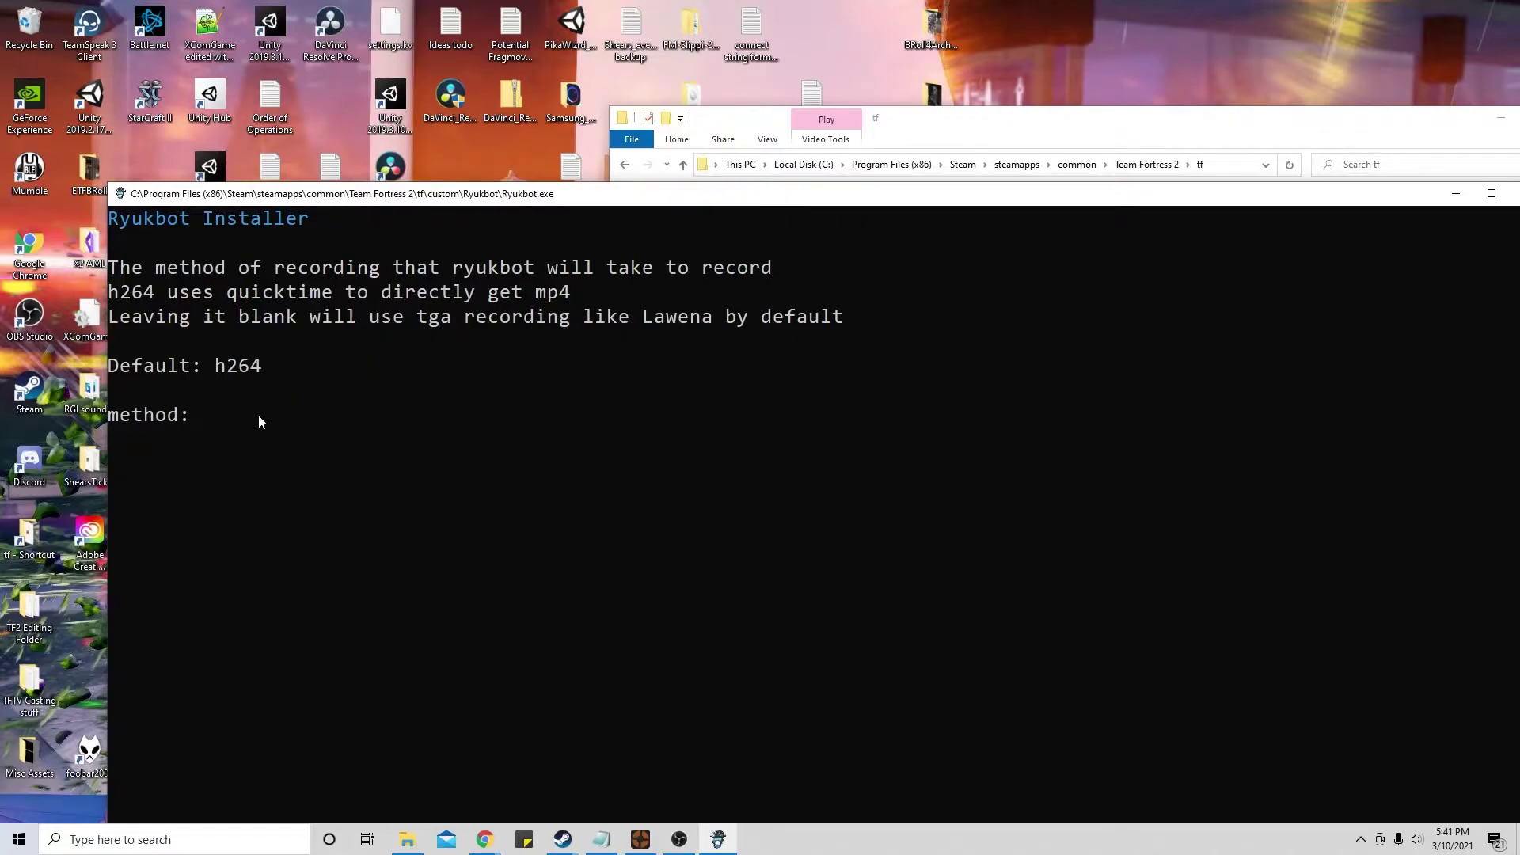
{"action": "type", "text": "h264"}
{"action": "key", "text": "Return"}
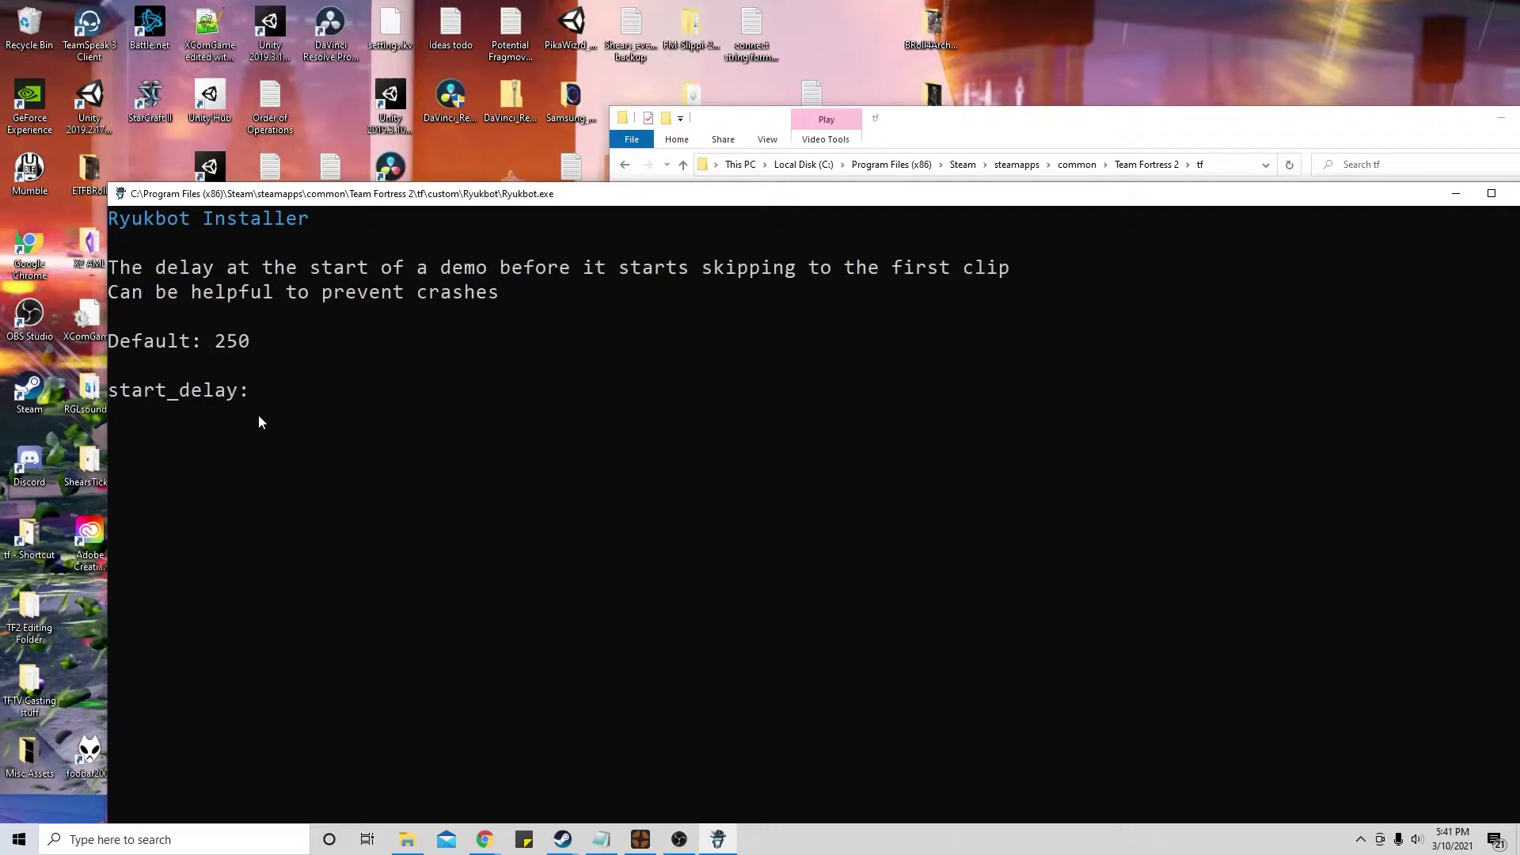
Step: Accept the default timings: start_delay 250, before_bookmark 1000 and after_bookmark 200
{"action": "key", "text": "Return"}
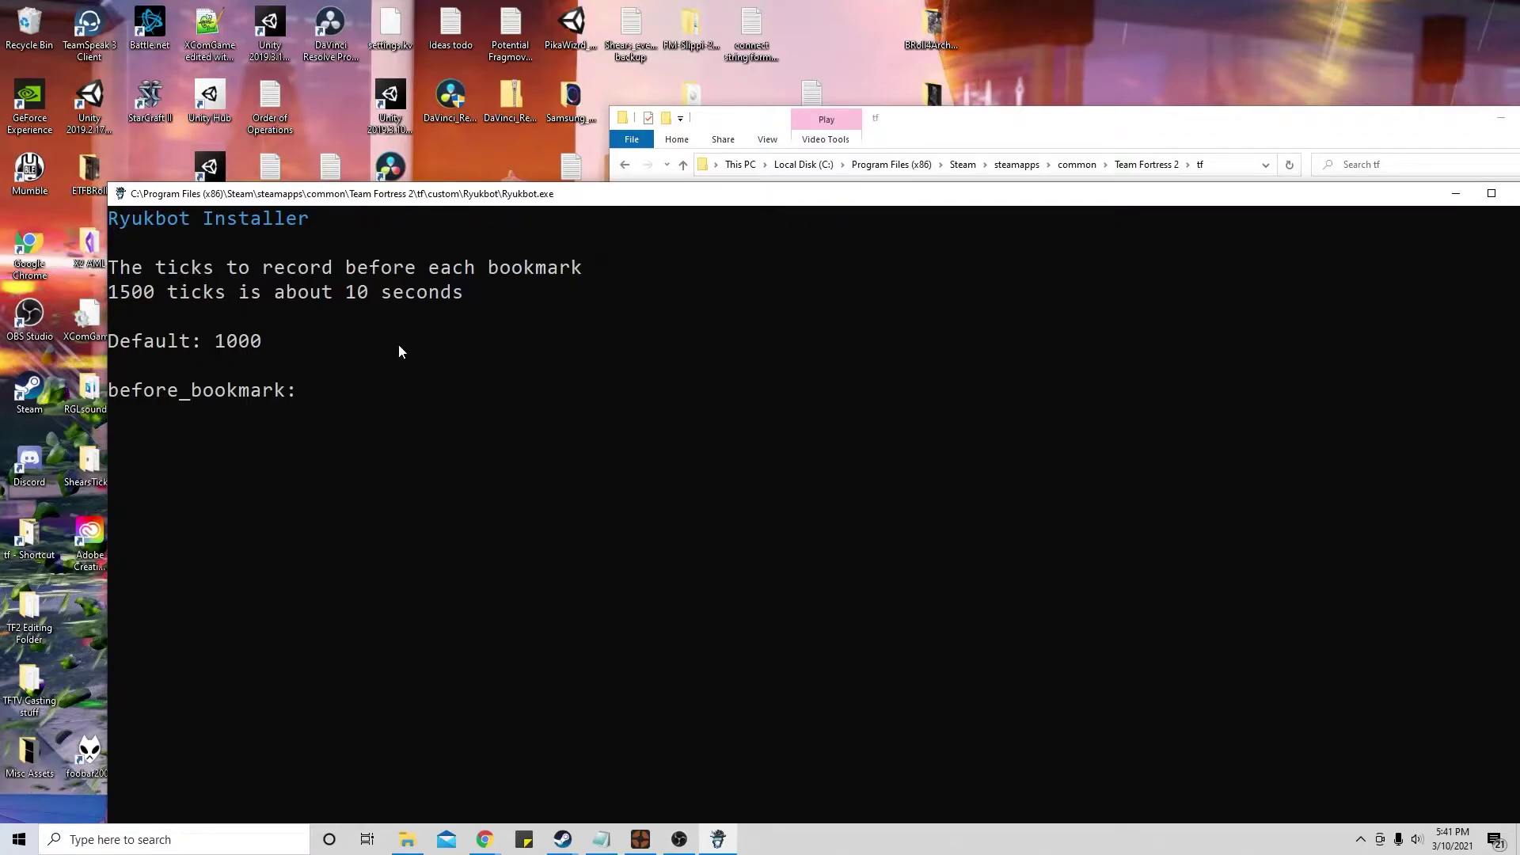
{"action": "key", "text": "Return"}
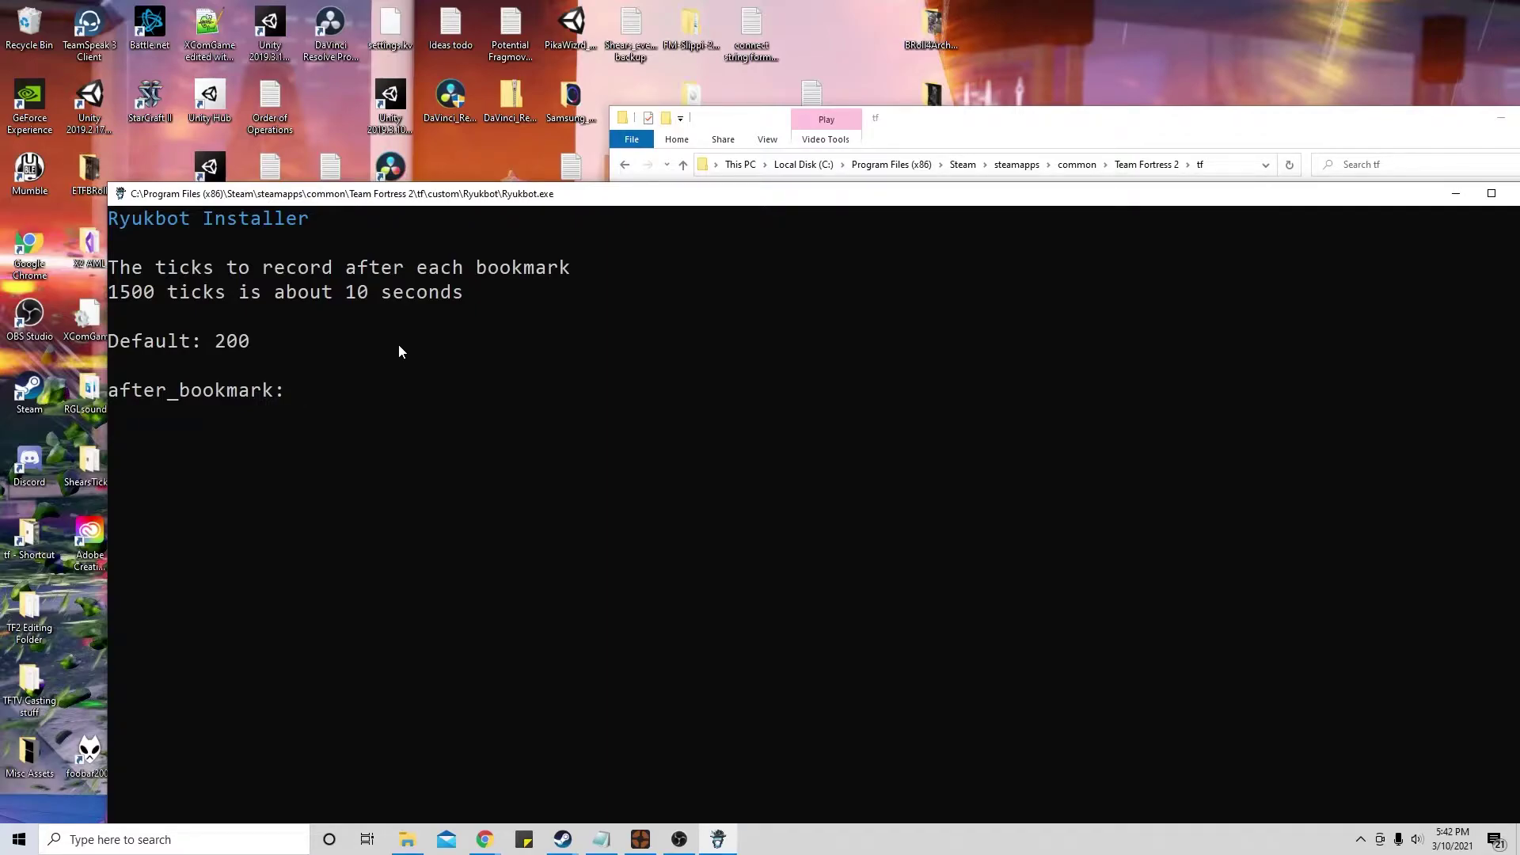
{"action": "key", "text": "Return"}
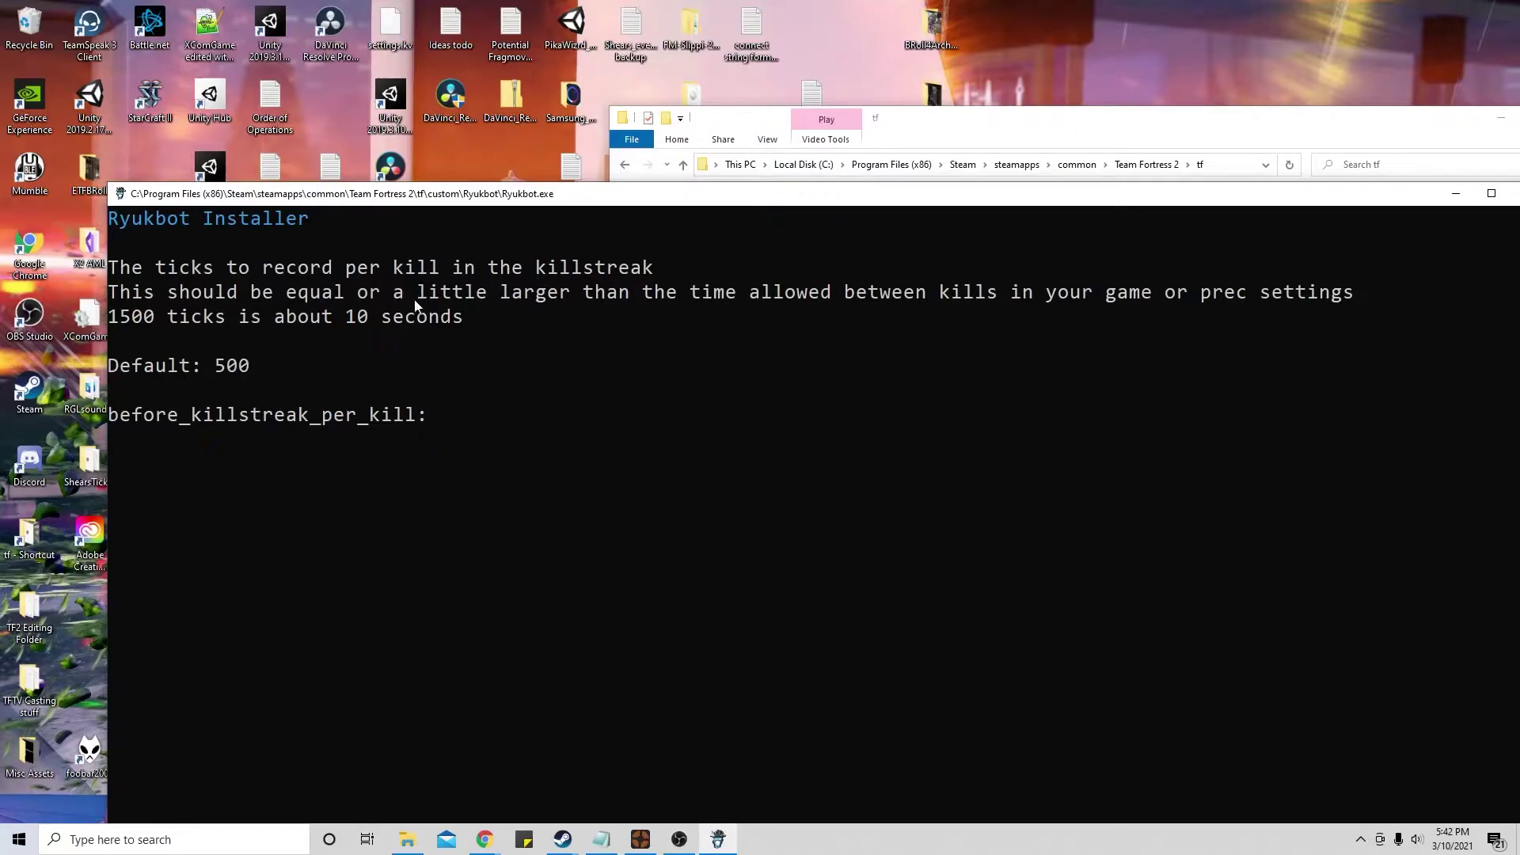
Step: Open _events copy 1122021 from the demos folder and examine the Killstreak 4 entry dated 2021/01/05 21:35
{"action": "left_click", "coordinate": [942, 135]}
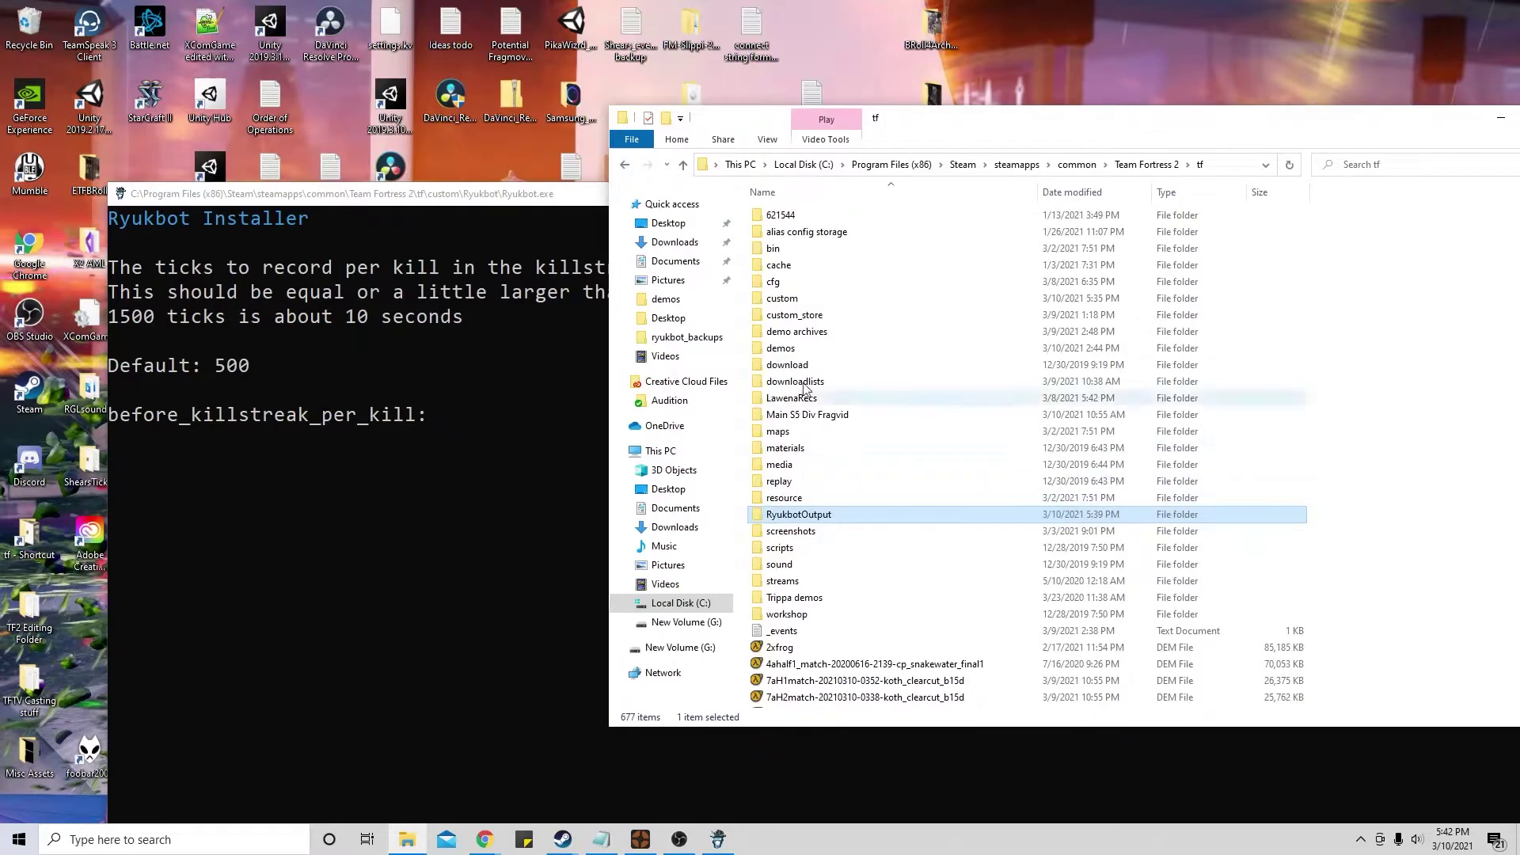
{"action": "double_click", "coordinate": [800, 349]}
{"action": "double_click", "coordinate": [807, 235]}
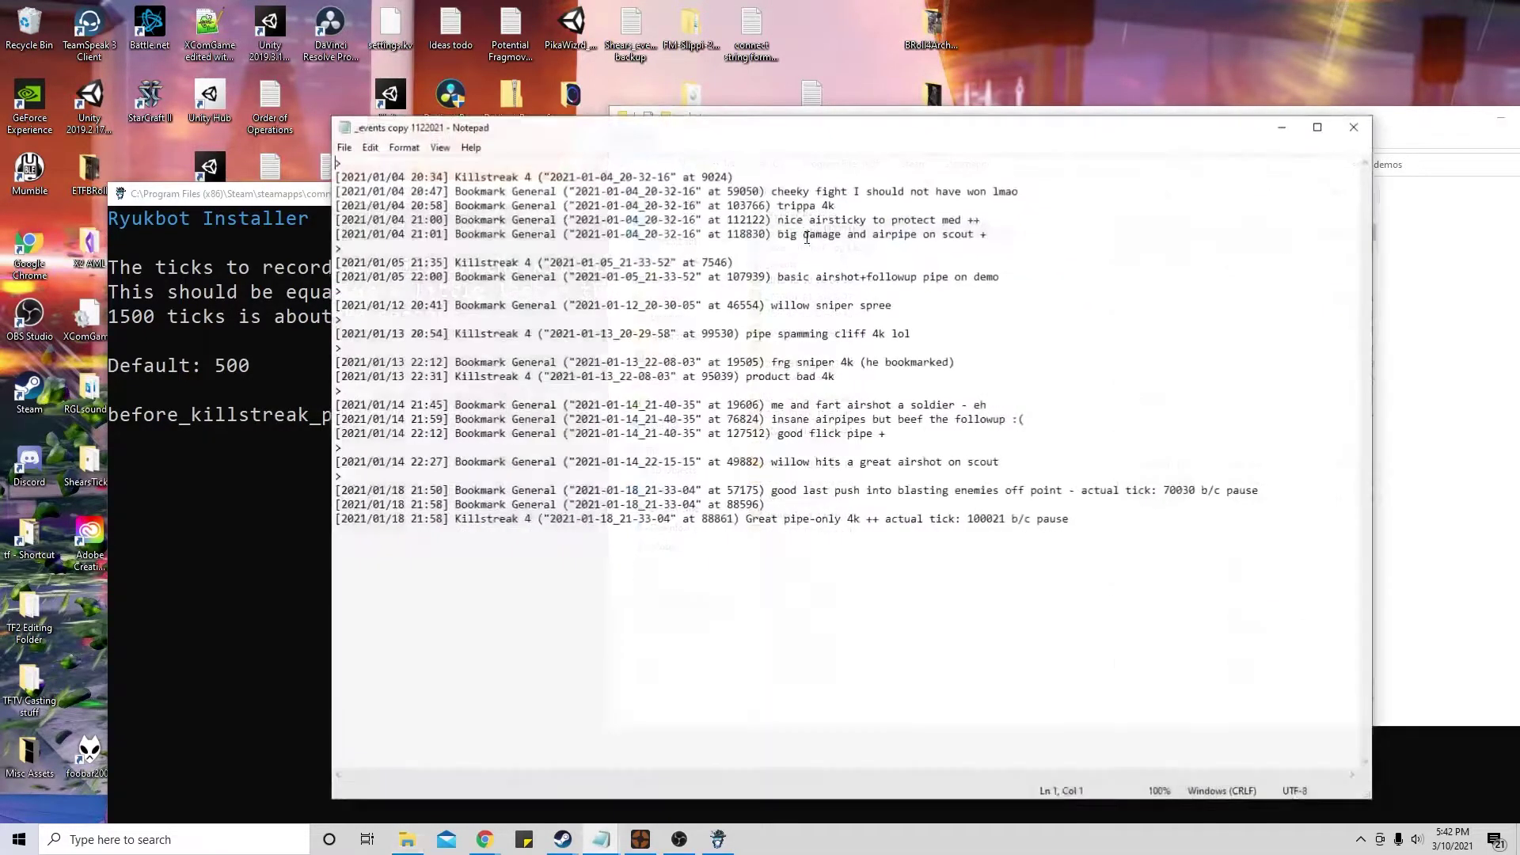
{"action": "left_click_drag", "start_coordinate": [736, 264], "coordinate": [336, 262]}
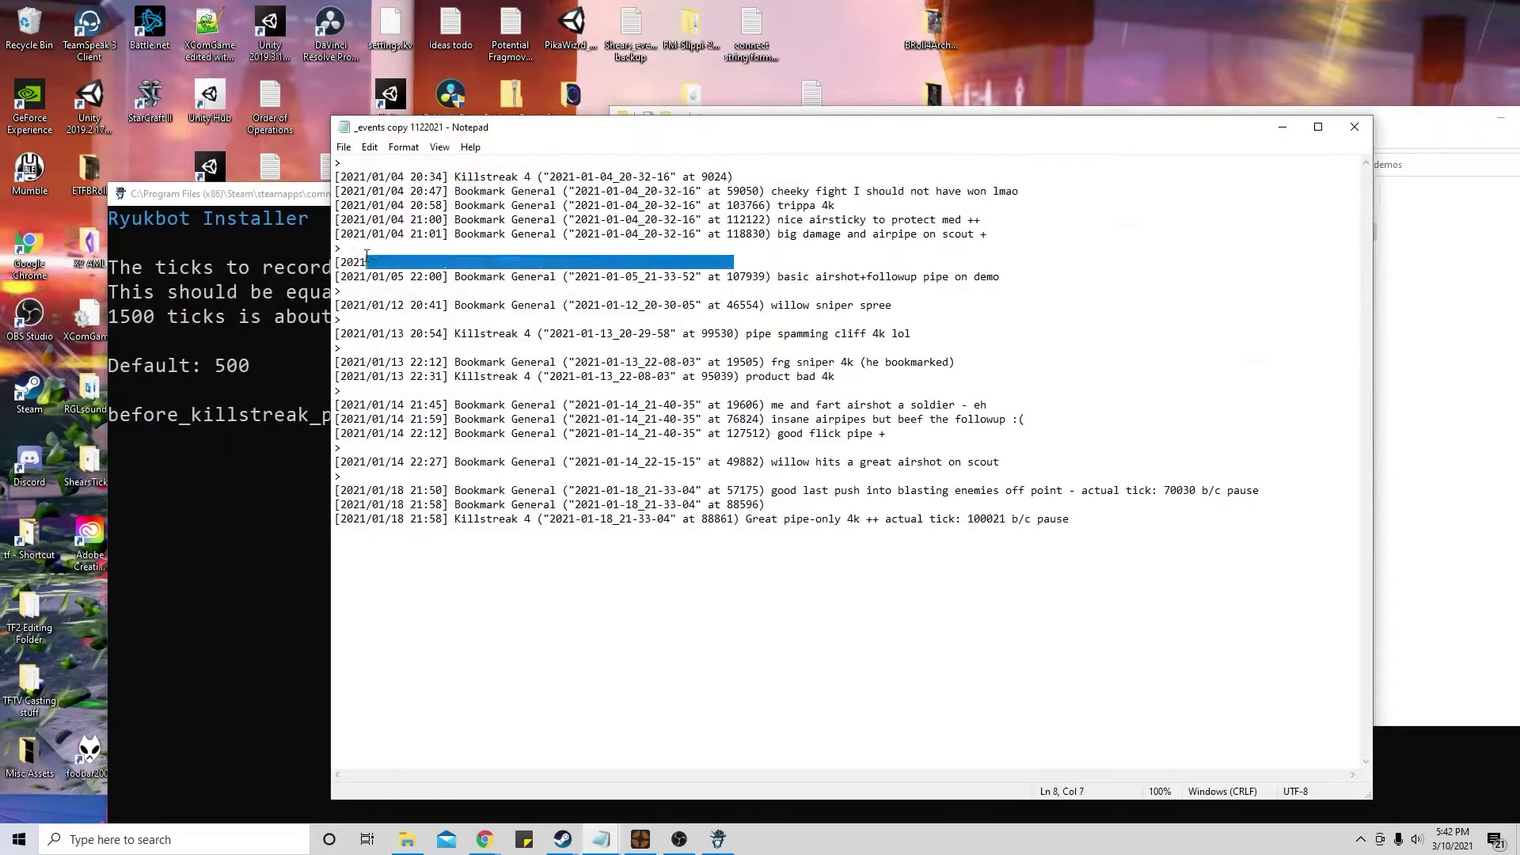
Step: Enlarge the text to examine the 2021/01/05 21:35 Killstreak 4 entry, close the file and return to the installer
{"action": "scroll", "coordinate": [935, 354], "scroll_direction": "up", "scroll_amount": 7, "text": "ctrl"}
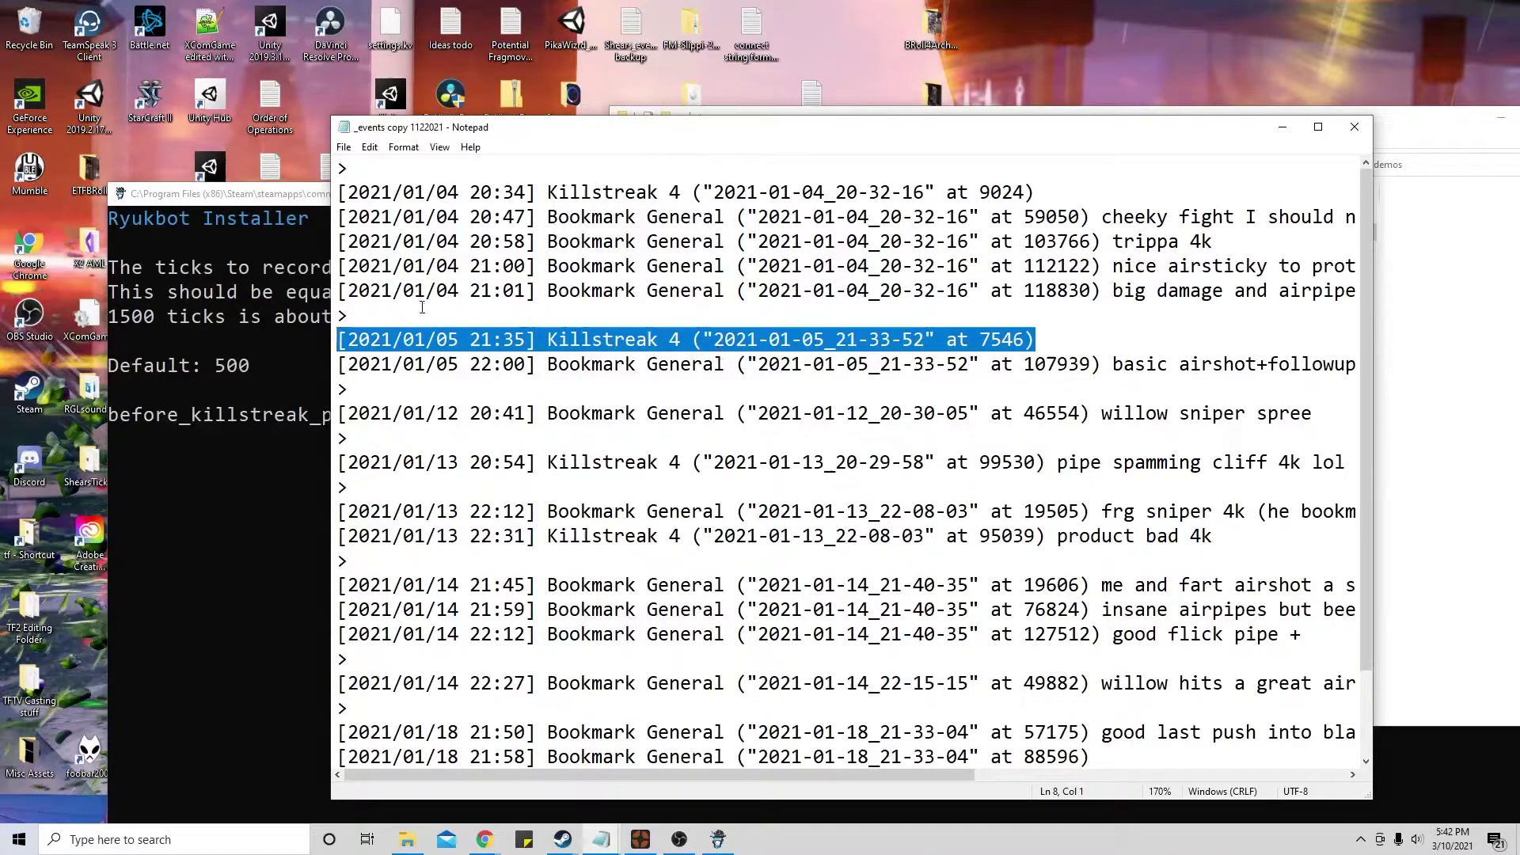
{"action": "left_click", "coordinate": [481, 339]}
{"action": "left_click", "coordinate": [340, 339]}
{"action": "left_click", "coordinate": [1055, 332], "text": "shift"}
{"action": "left_click", "coordinate": [1354, 127]}
{"action": "left_click", "coordinate": [449, 455]}
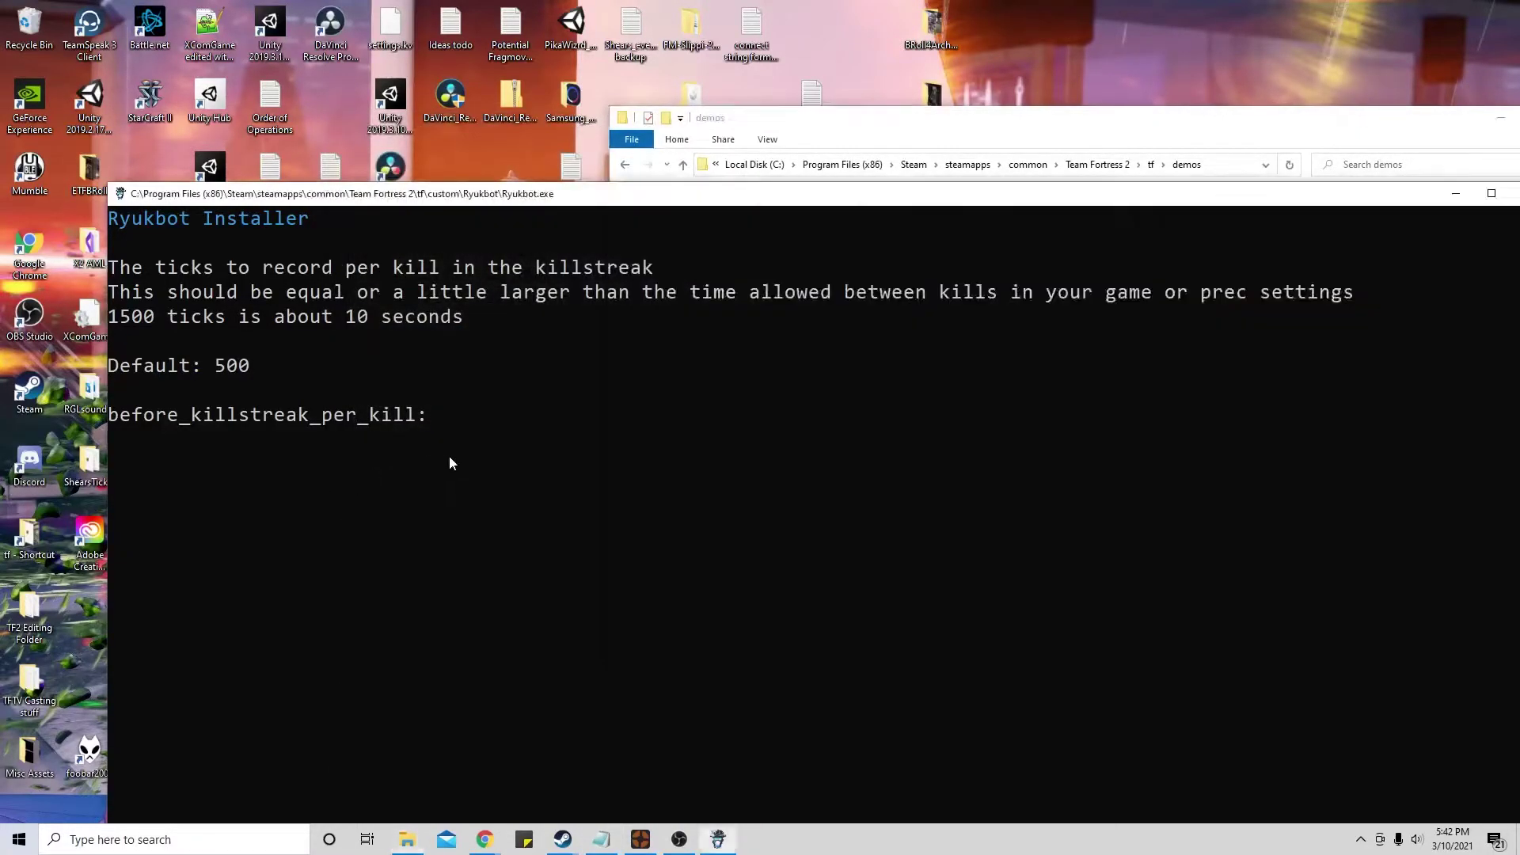
Step: Reopen _events copy 1122021 and compare its enlarged 2021/01/05 21:35 Killstreak 4 entry side by side with the installer's before_killstreak_per_kill prompt
{"action": "left_click", "coordinate": [996, 148]}
{"action": "double_click", "coordinate": [768, 282]}
{"action": "left_click_drag", "start_coordinate": [734, 262], "coordinate": [338, 262]}
{"action": "scroll", "coordinate": [827, 321], "scroll_direction": "up", "scroll_amount": 4, "text": "ctrl"}
{"action": "scroll", "coordinate": [827, 321], "scroll_direction": "up", "scroll_amount": 3, "text": "ctrl"}
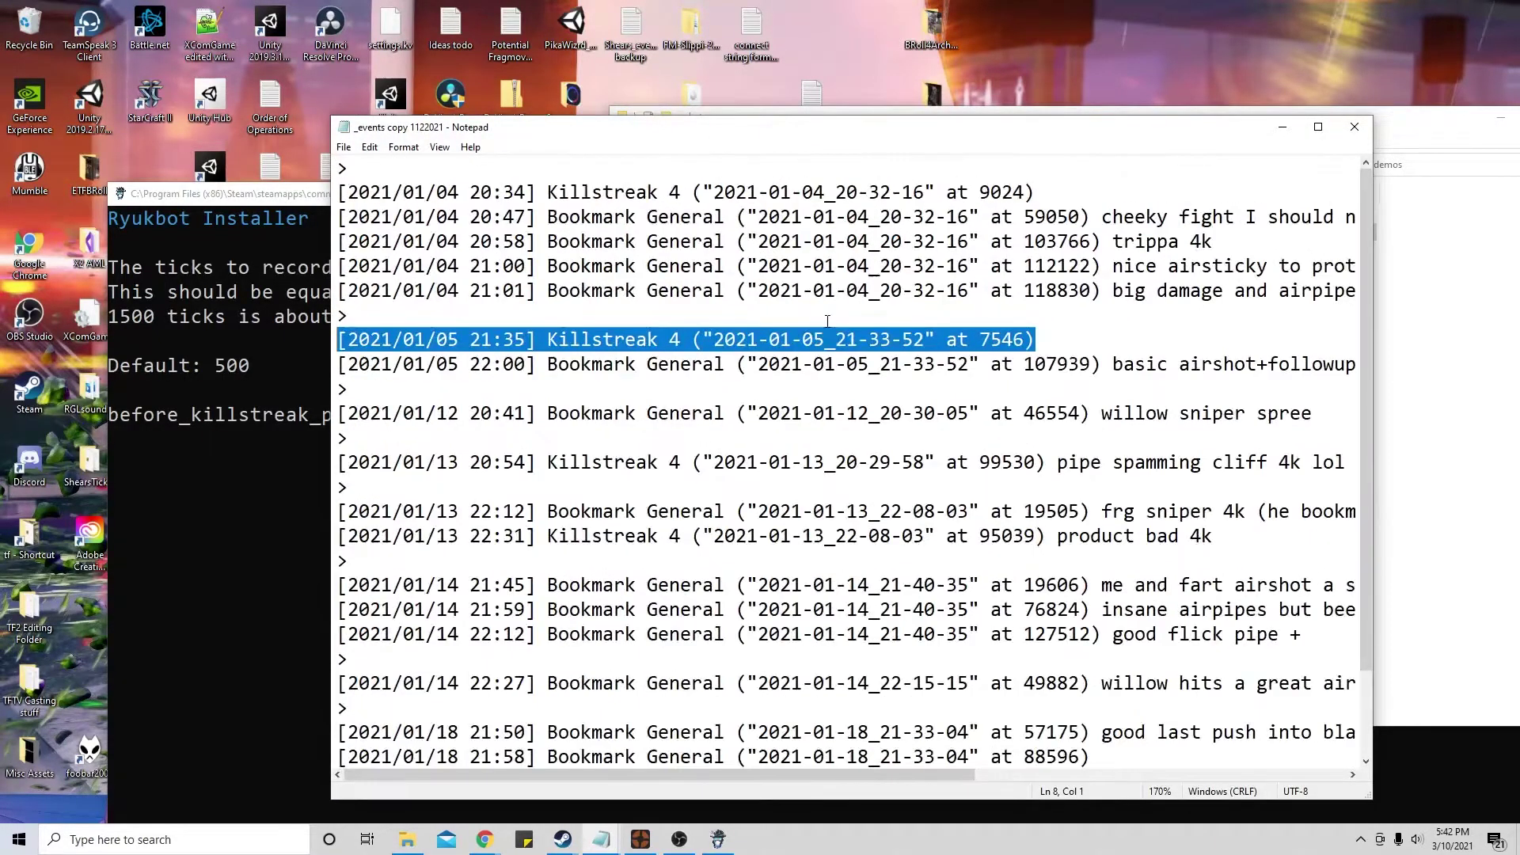
{"action": "left_click_drag", "start_coordinate": [678, 134], "coordinate": [895, 131]}
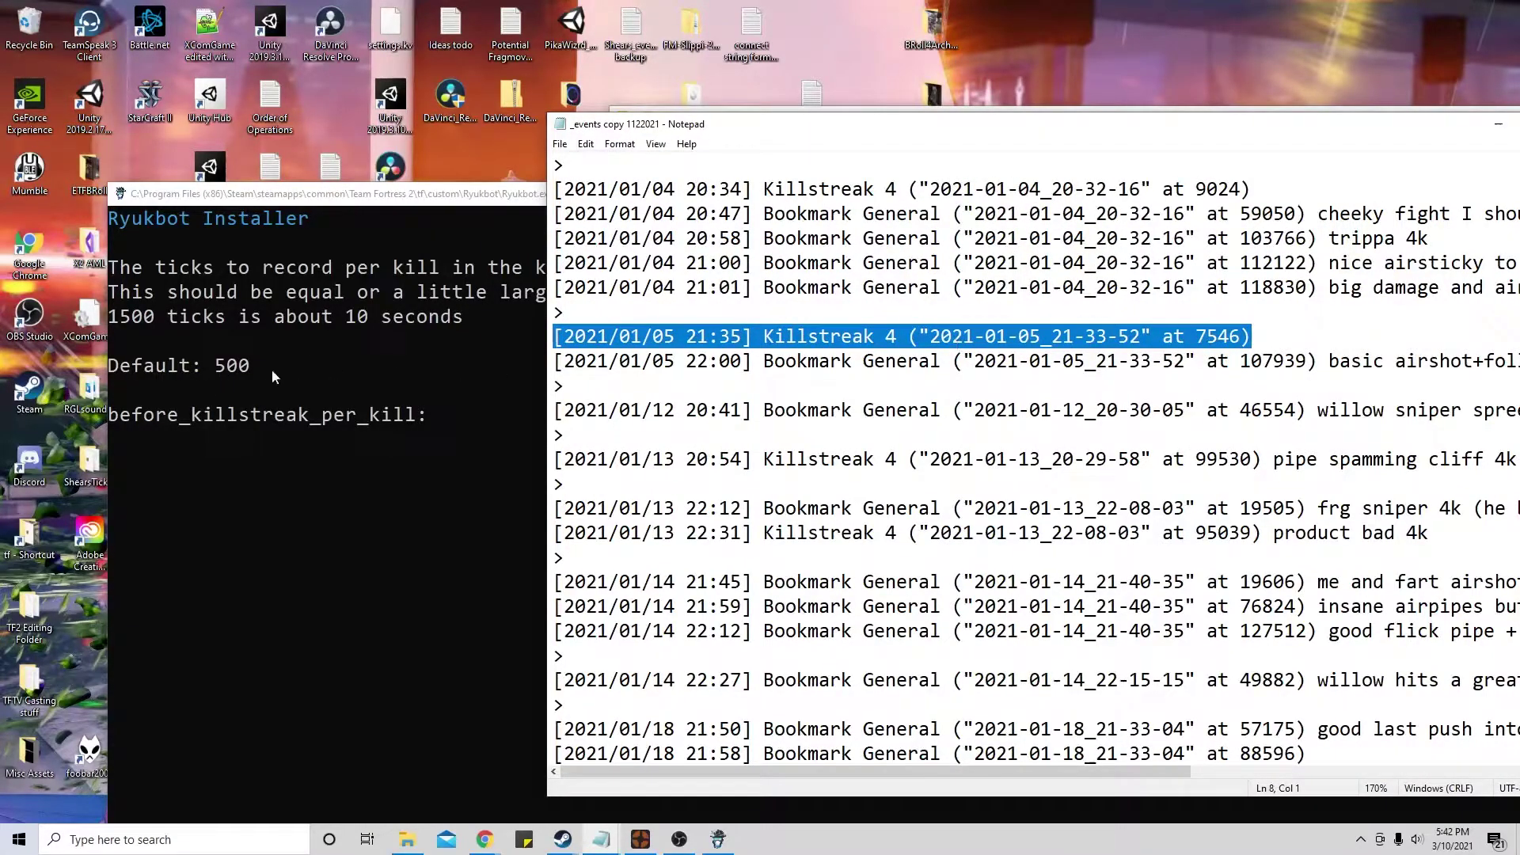
{"action": "left_click_drag", "start_coordinate": [813, 131], "coordinate": [767, 282]}
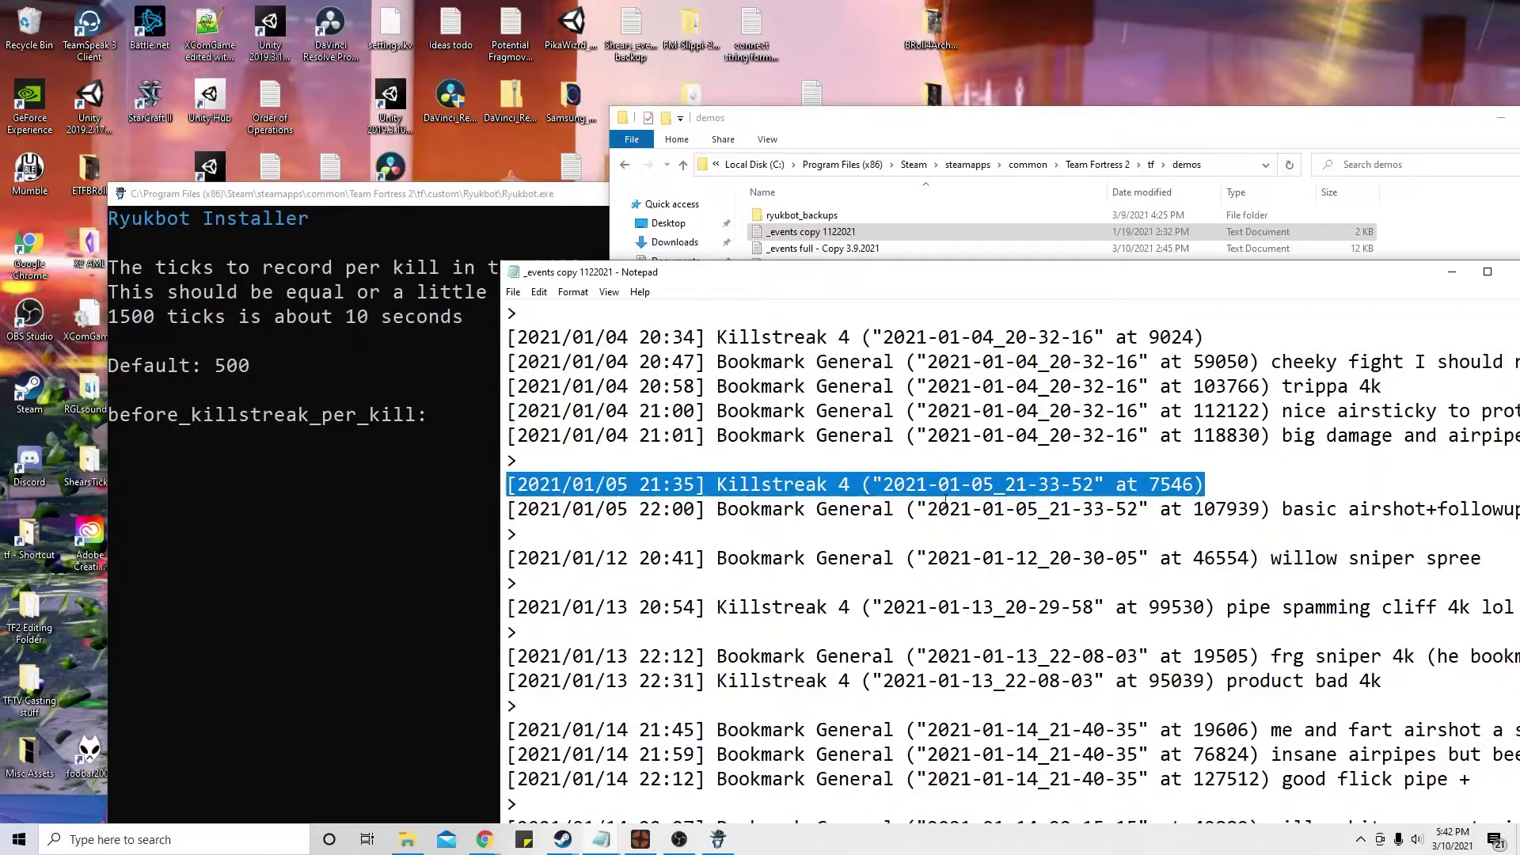
Step: Accept the default tick values: before_killstreak_per_kill 500, after_killstreak 300 and minimum_ticks_between_clips 500
{"action": "left_click", "coordinate": [445, 423]}
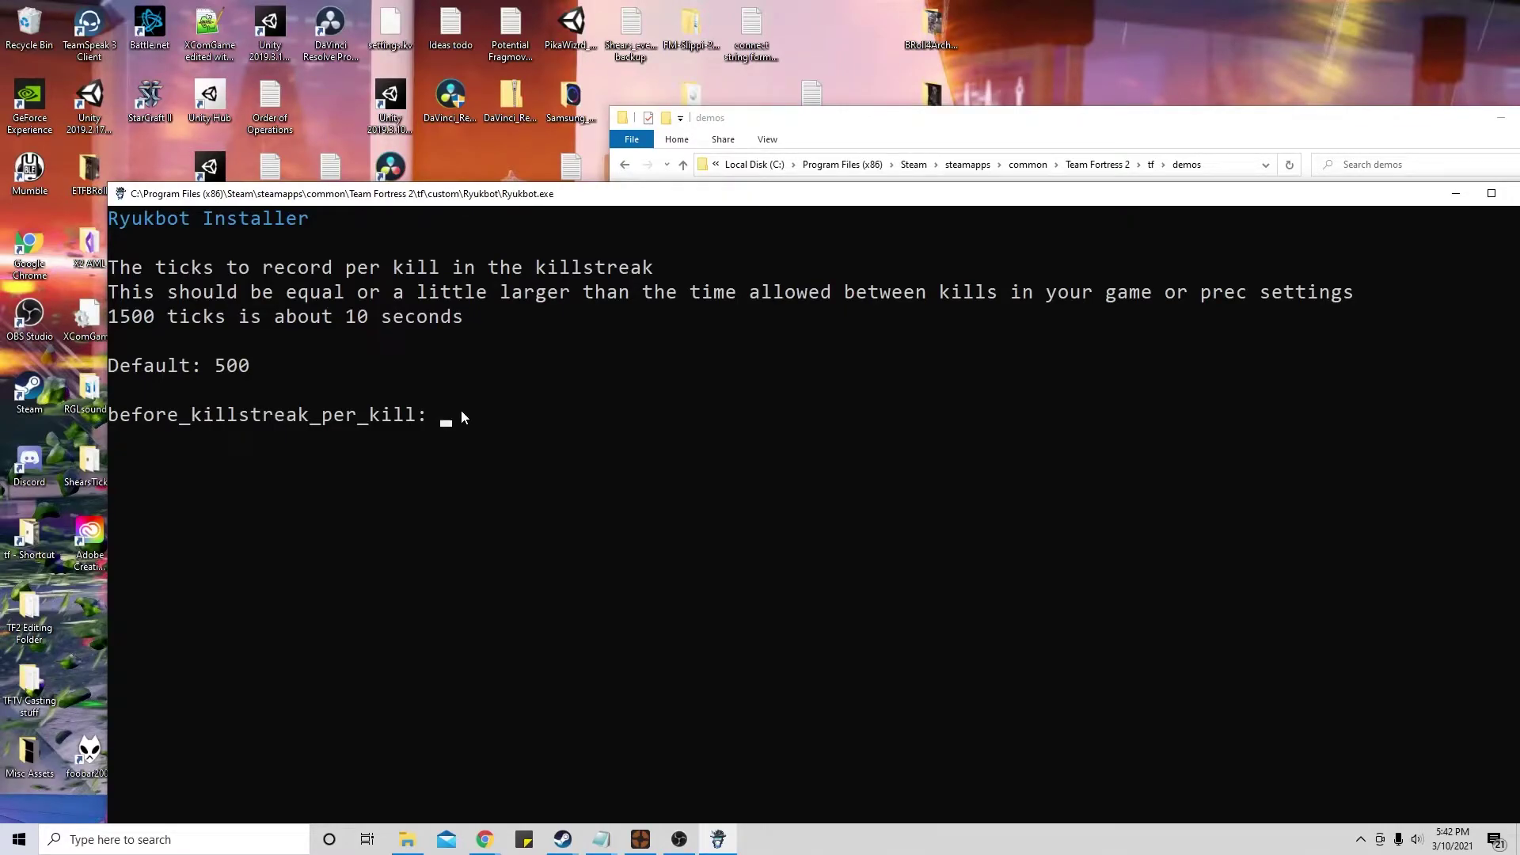
{"action": "key", "text": "Return"}
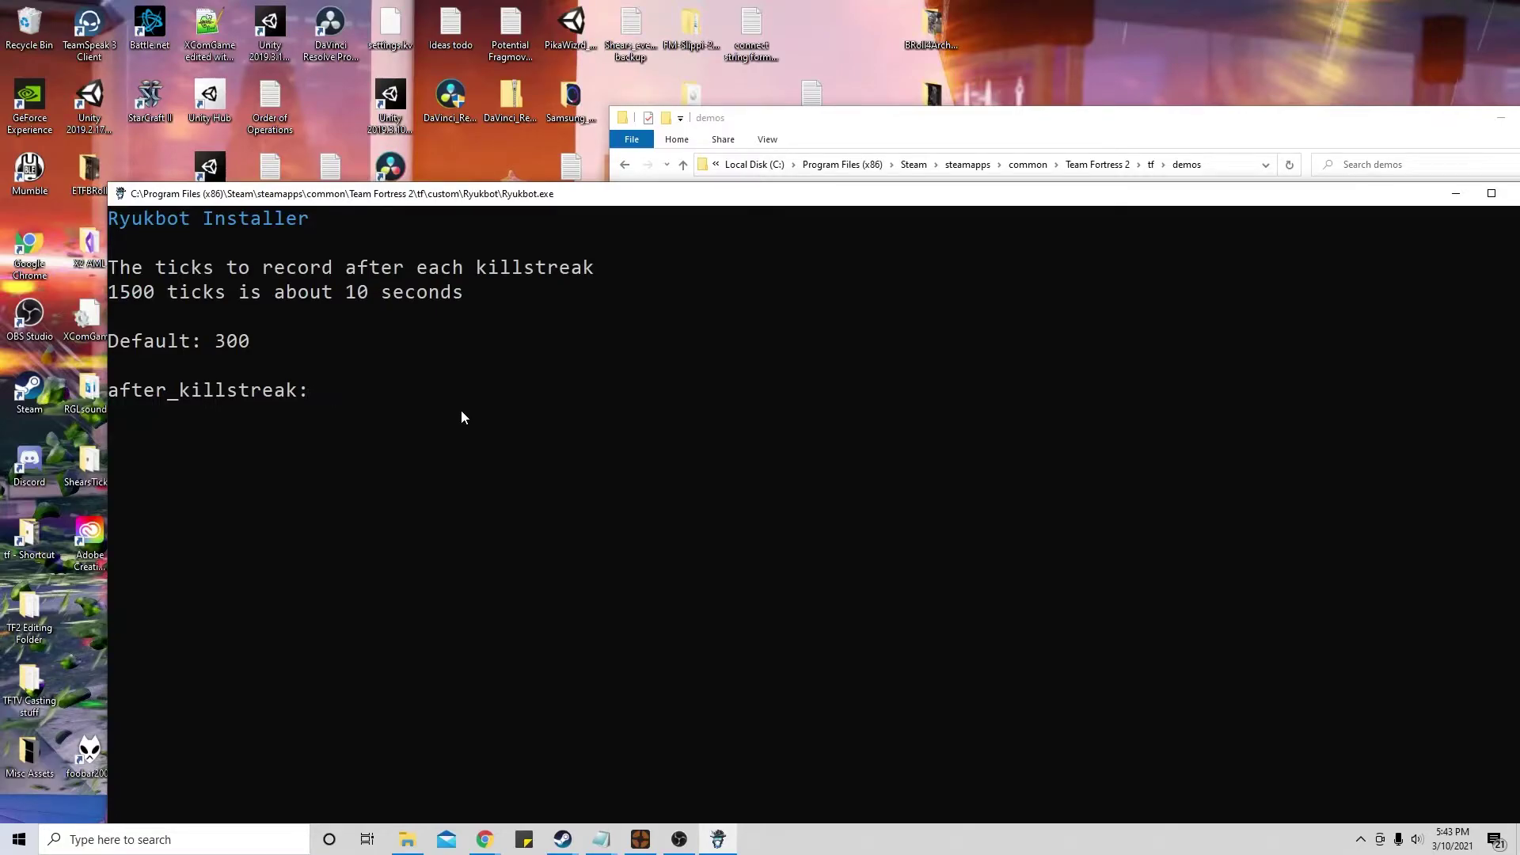
{"action": "key", "text": "Return"}
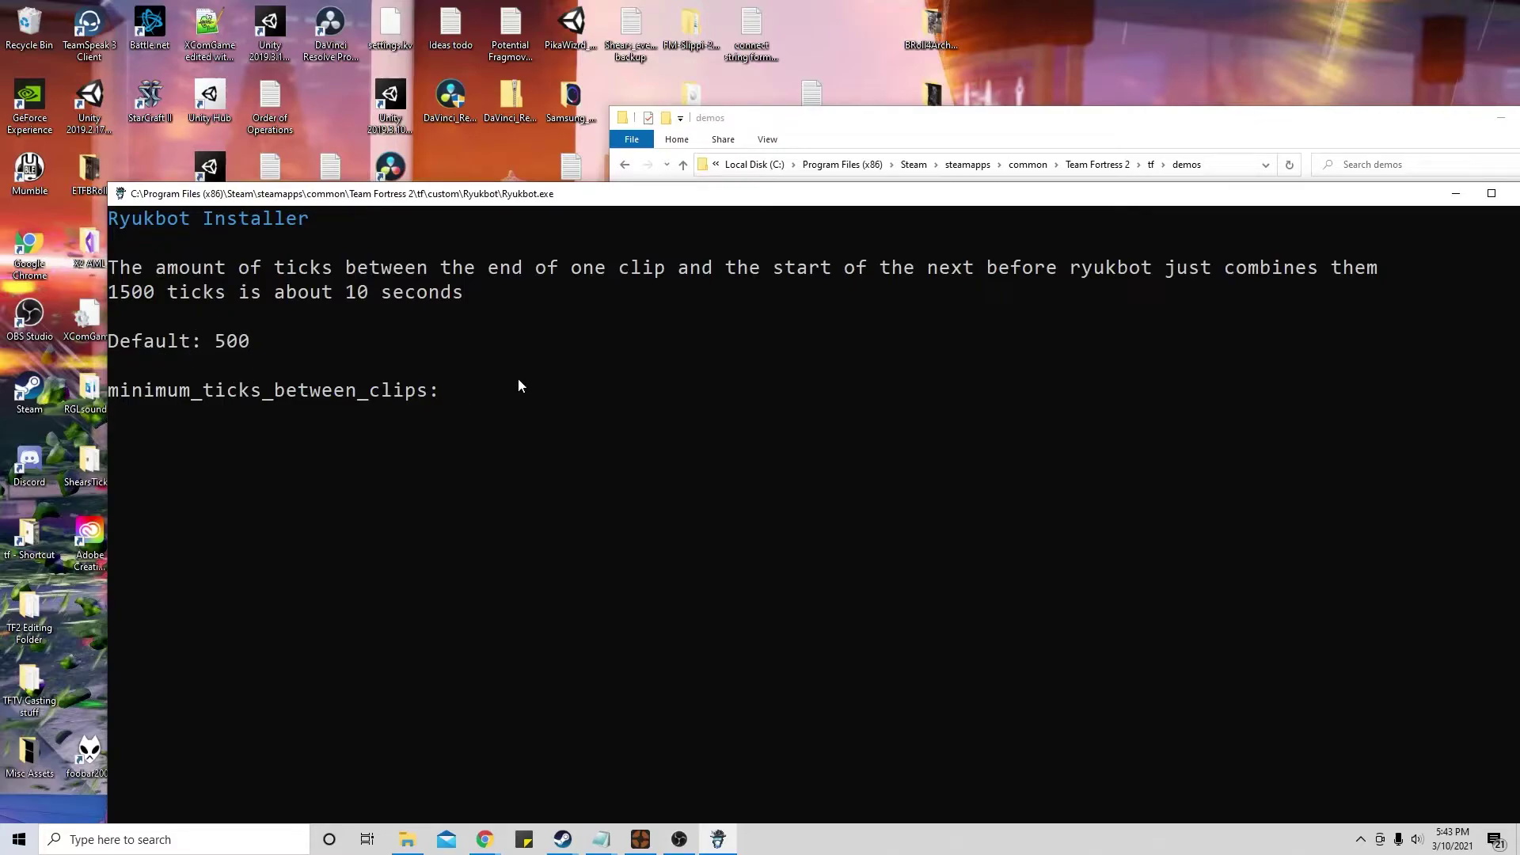
{"action": "key", "text": "Return"}
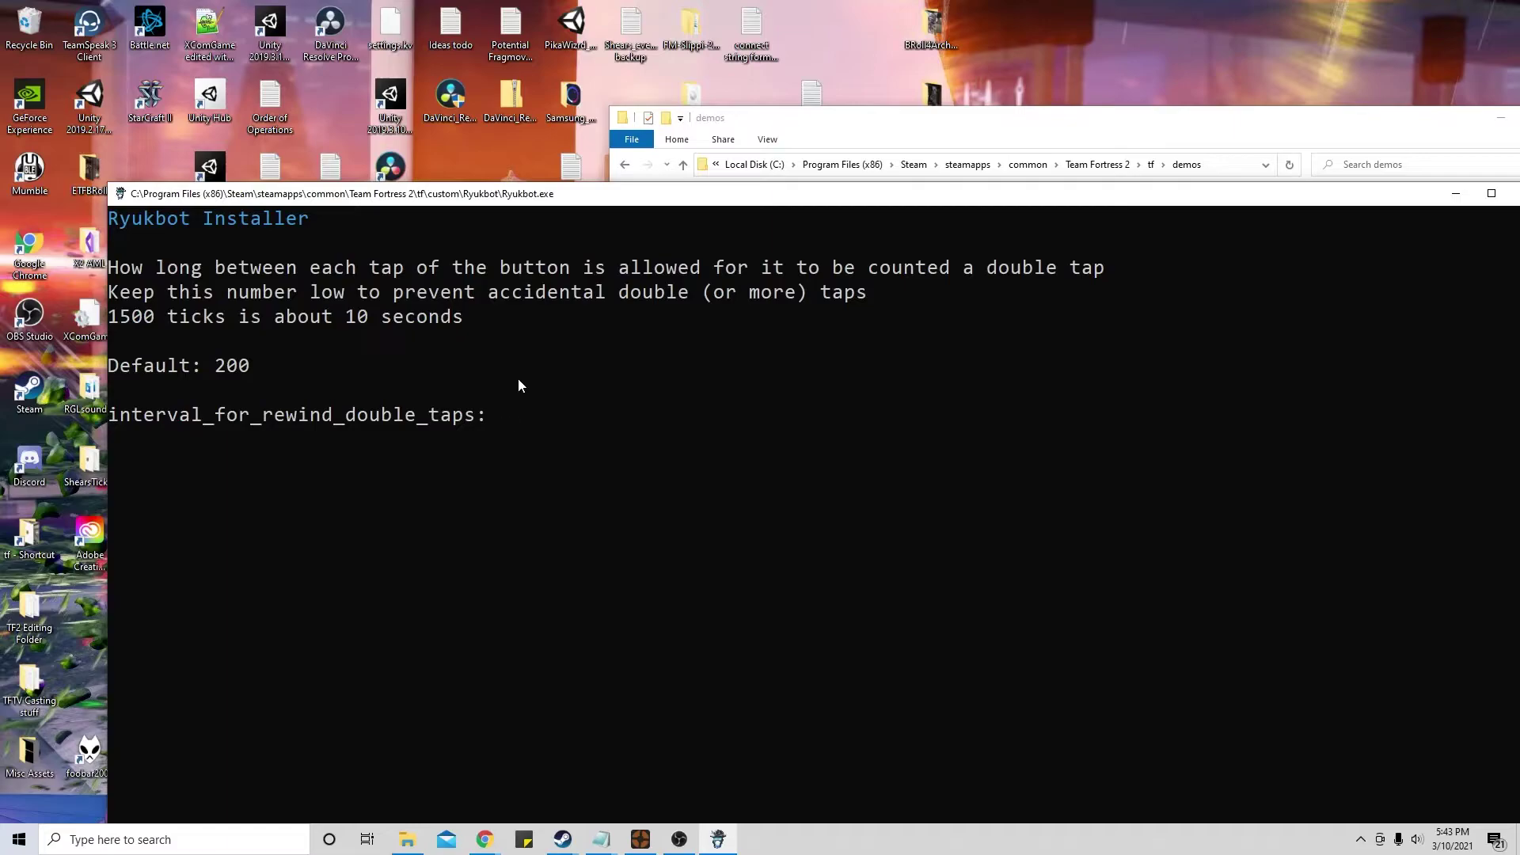
Step: Accept the rewind defaults, interval_for_rewind_double_taps 200 and rewind_amount 1000, and enable record_continuous with 1
{"action": "key", "text": "Return"}
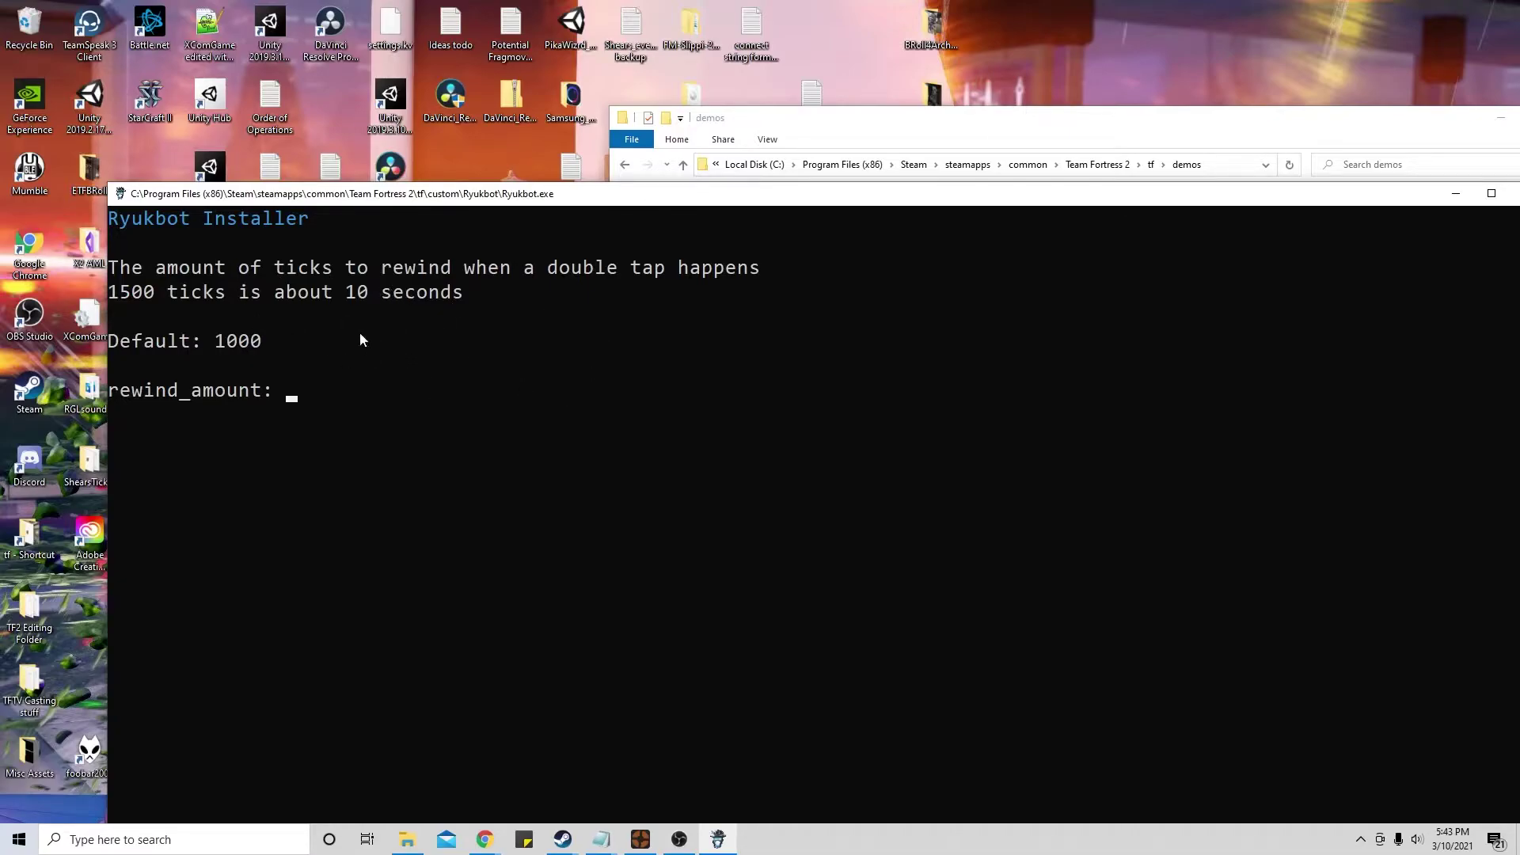
{"action": "key", "text": "Return"}
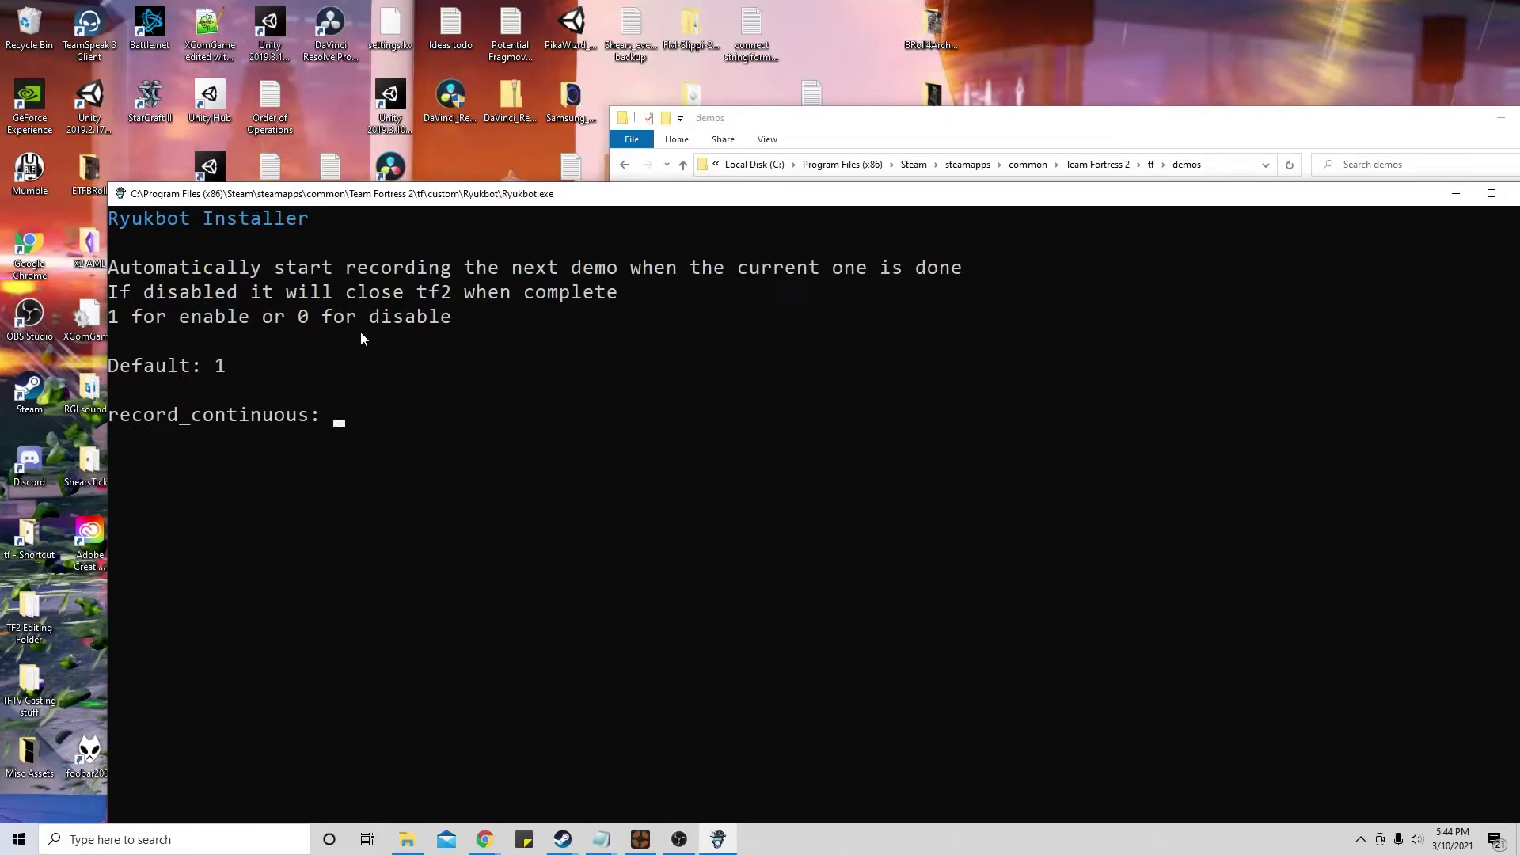
{"action": "type", "text": "1"}
{"action": "key", "text": "Return"}
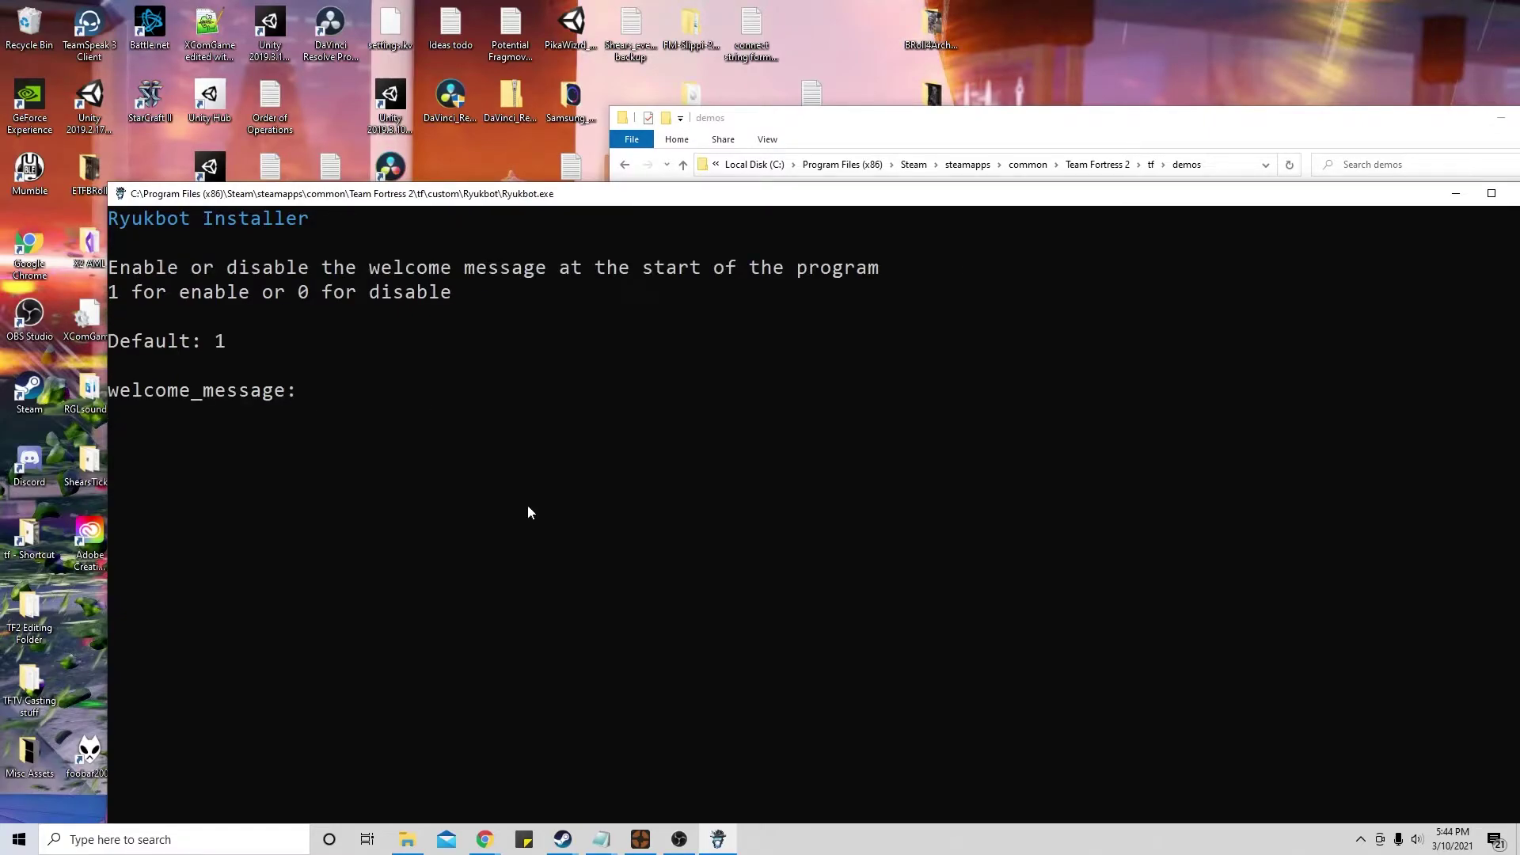
Step: Enable the welcome message with 1 and set console_detail to 4
{"action": "left_click", "coordinate": [680, 843]}
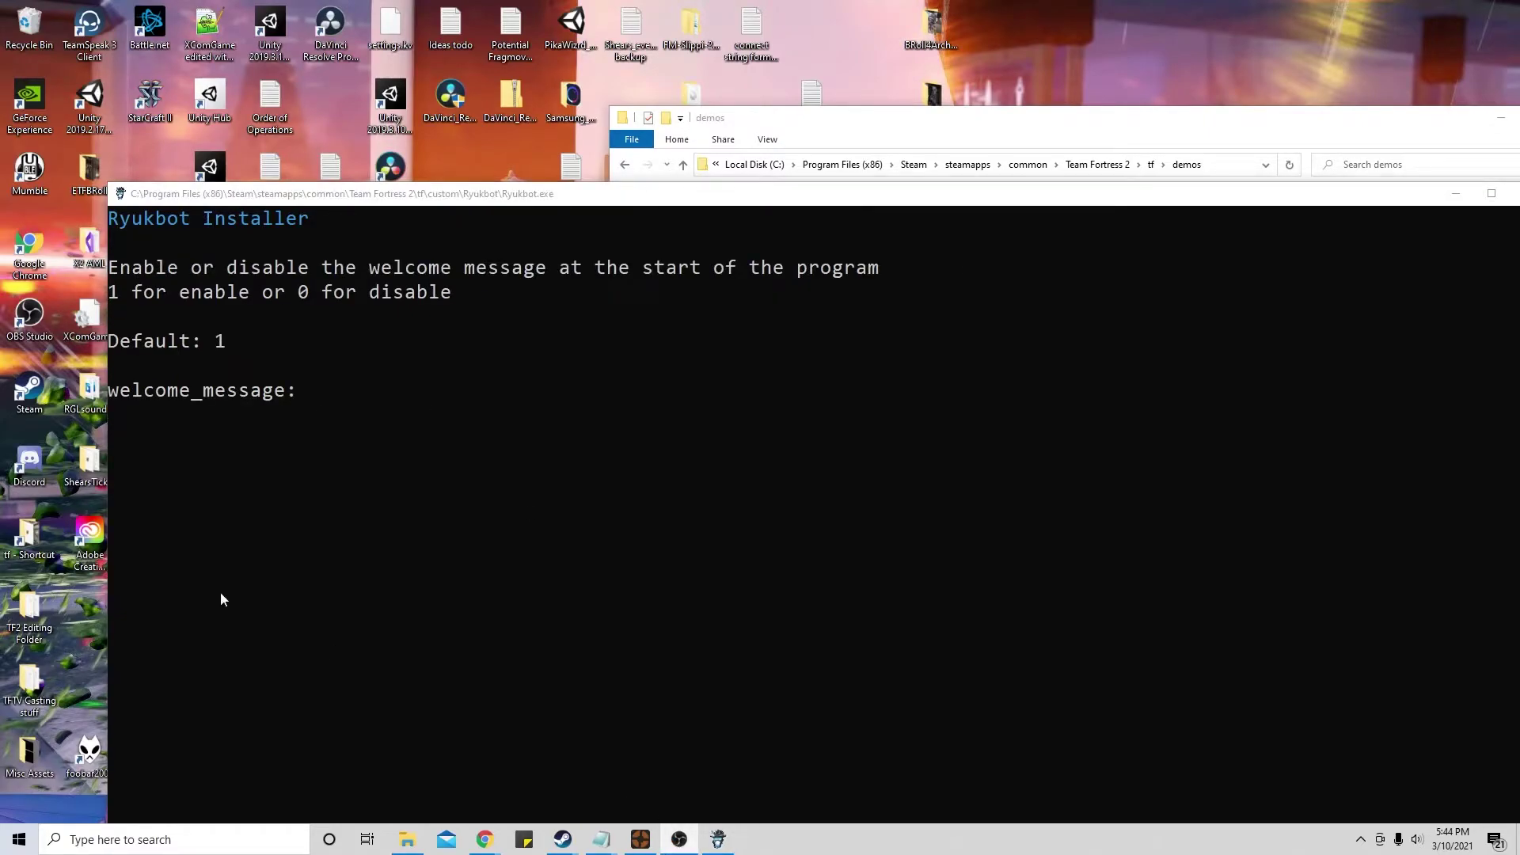
{"action": "left_click", "coordinate": [317, 396]}
{"action": "key", "text": "Escape"}
{"action": "type", "text": "1"}
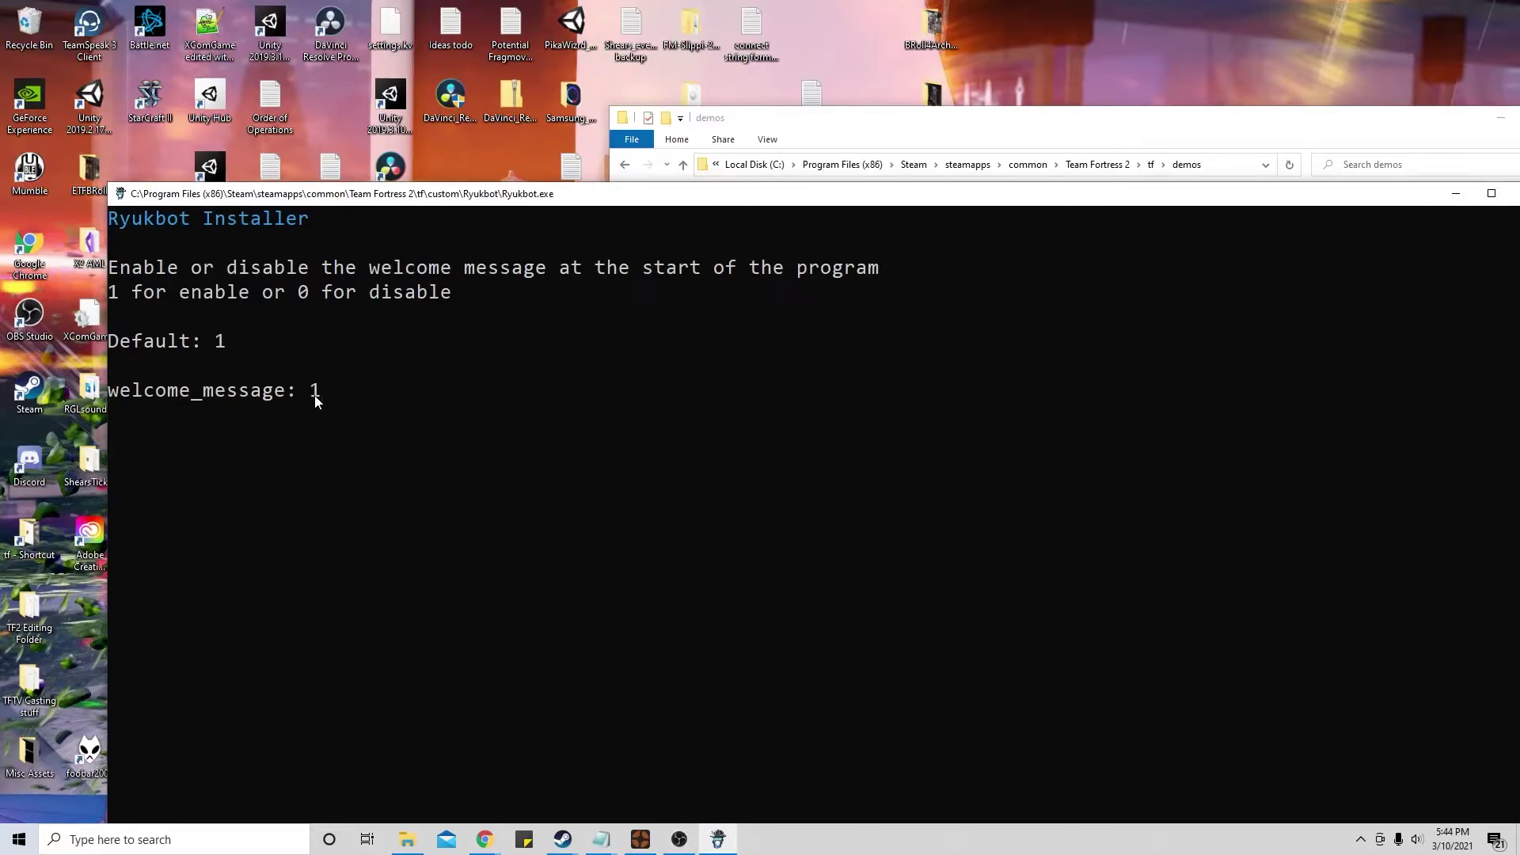
{"action": "key", "text": "Return"}
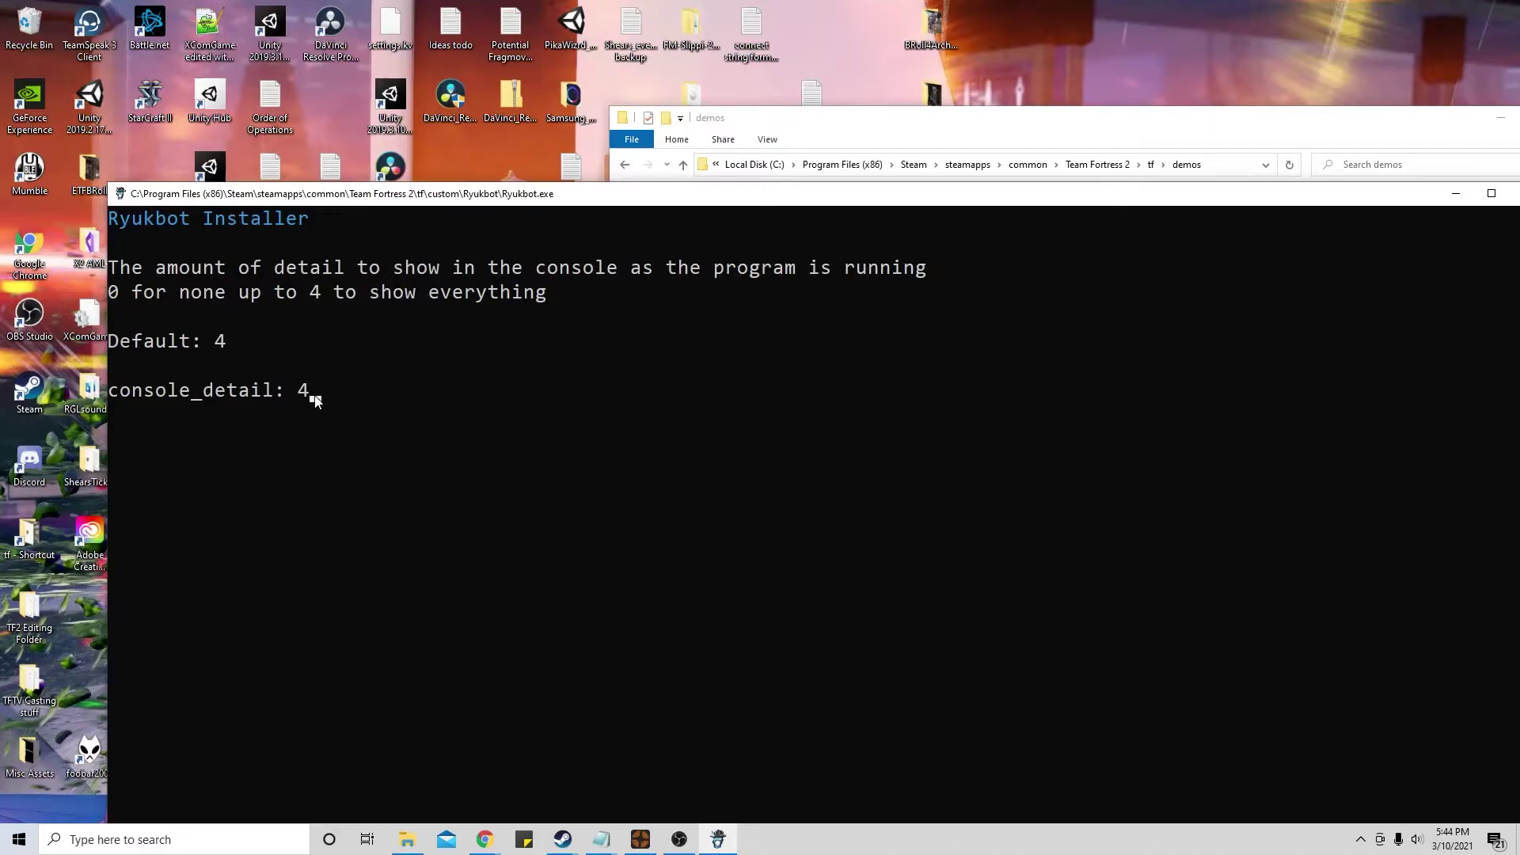
{"action": "key", "text": "Return"}
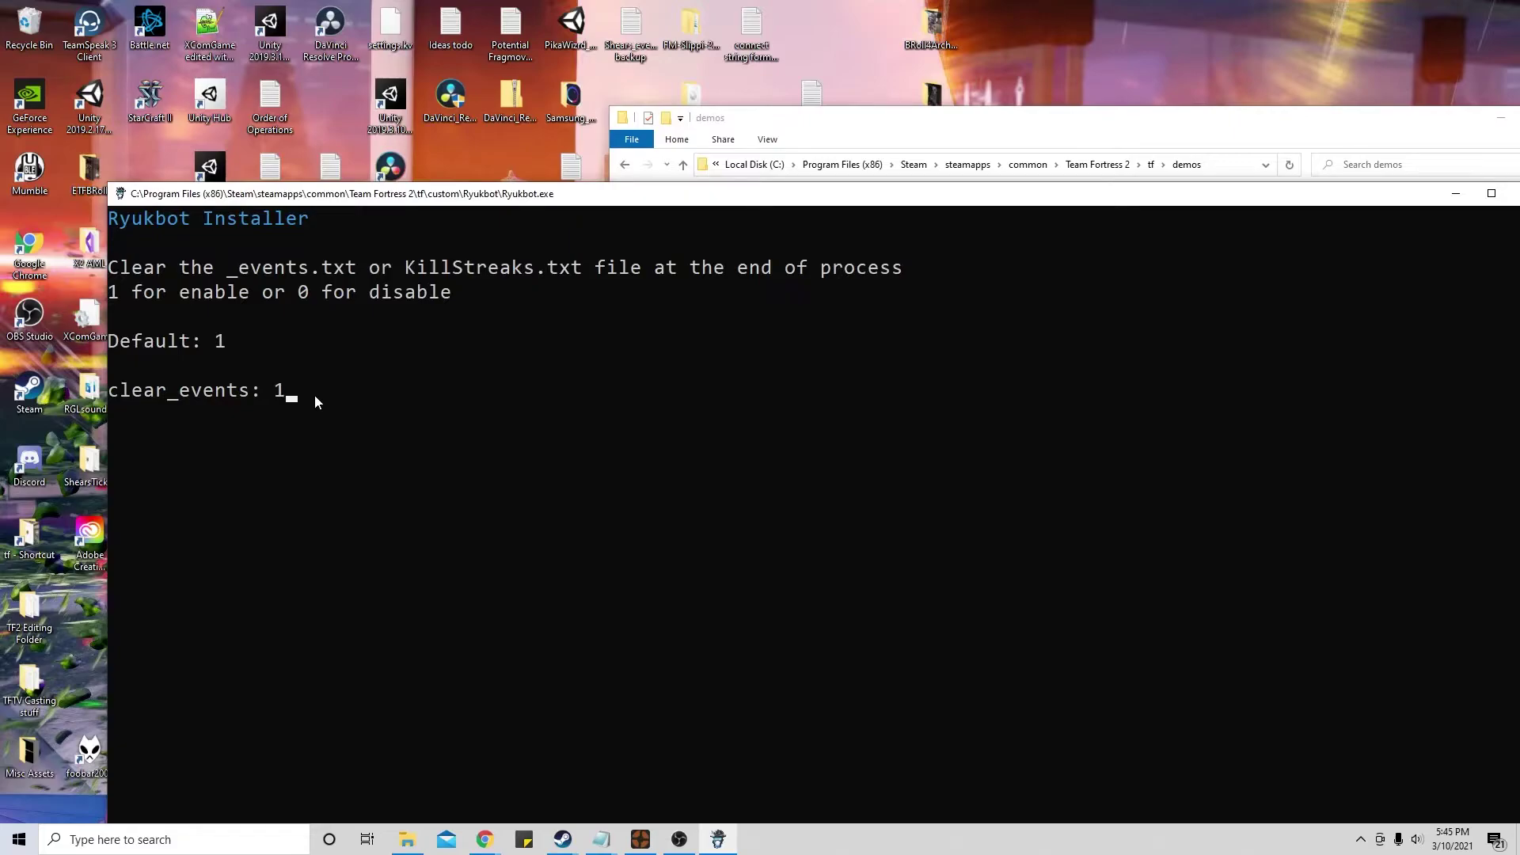
Step: Open 2021-03-09_16-25-39 from the ryukbot_backups folder, examine its backed-up bookmark entries and close it
{"action": "left_click", "coordinate": [903, 131]}
{"action": "double_click", "coordinate": [800, 216]}
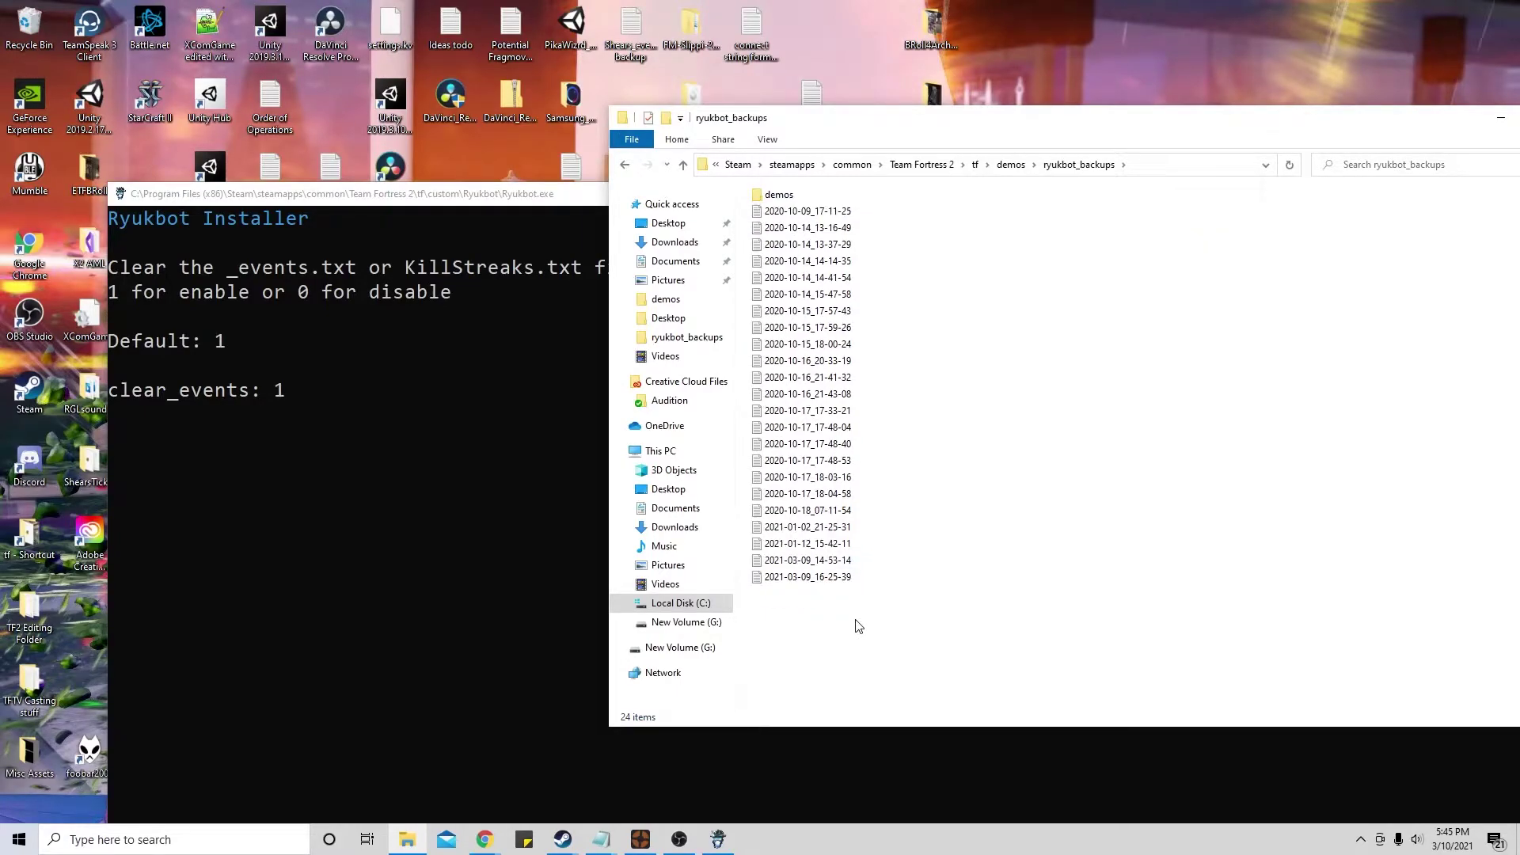
{"action": "double_click", "coordinate": [804, 598]}
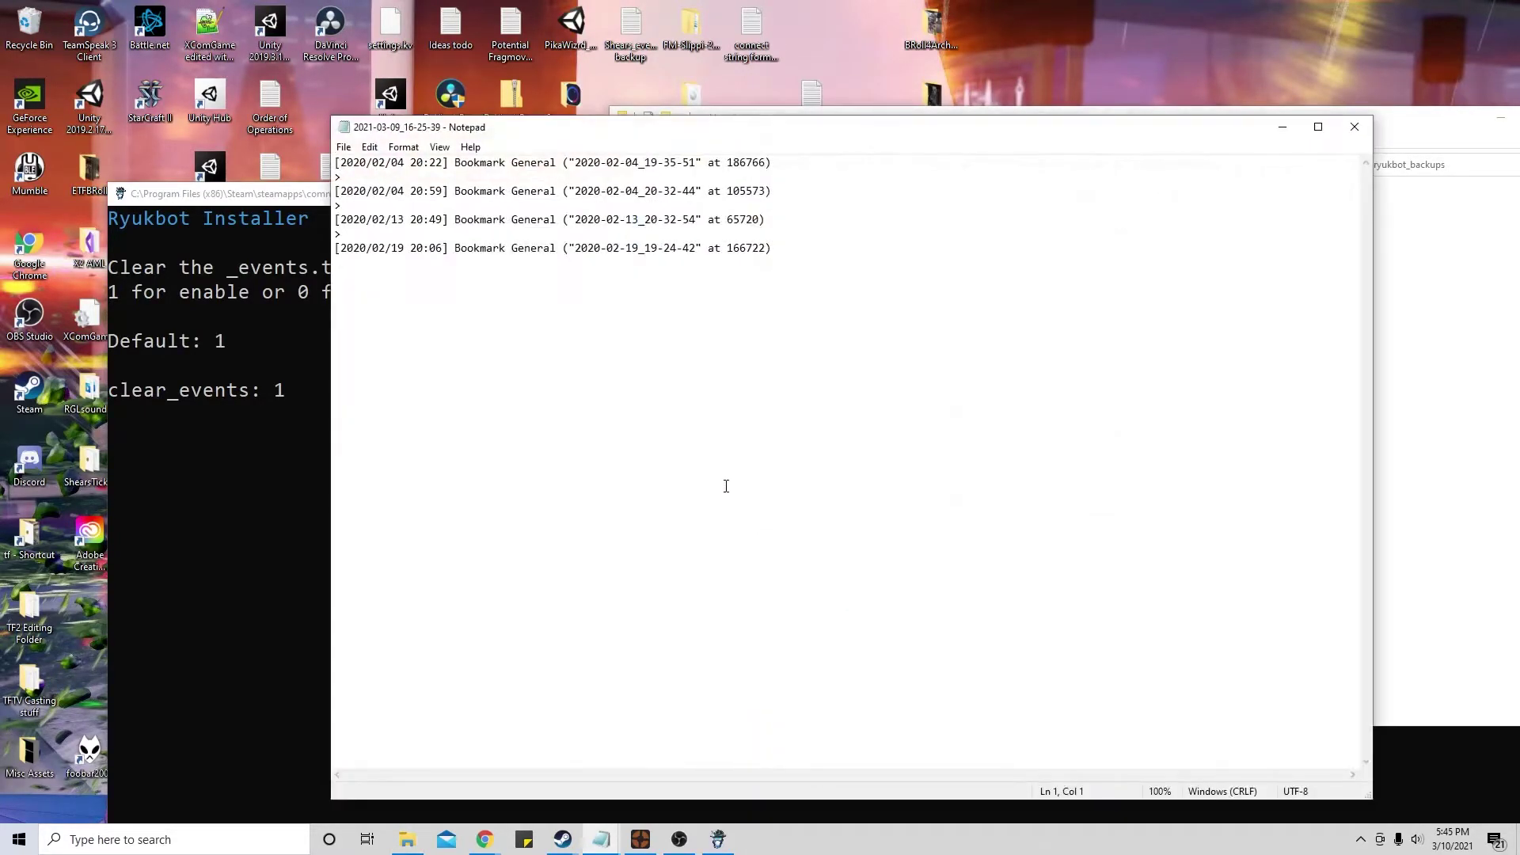
{"action": "scroll", "coordinate": [582, 322], "scroll_direction": "up", "scroll_amount": 4}
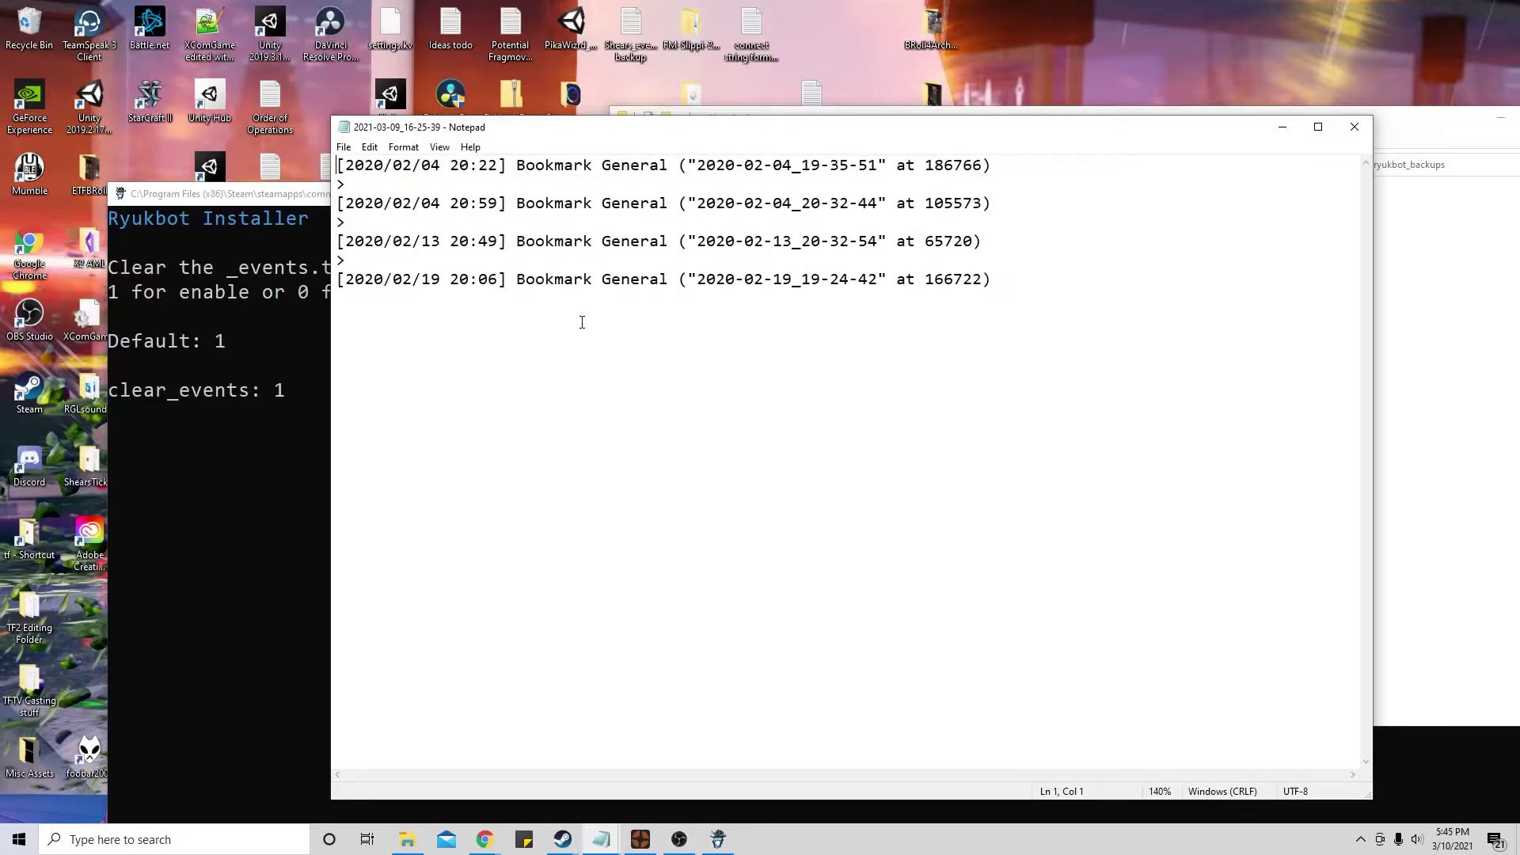
{"action": "left_click_drag", "start_coordinate": [990, 287], "coordinate": [337, 158]}
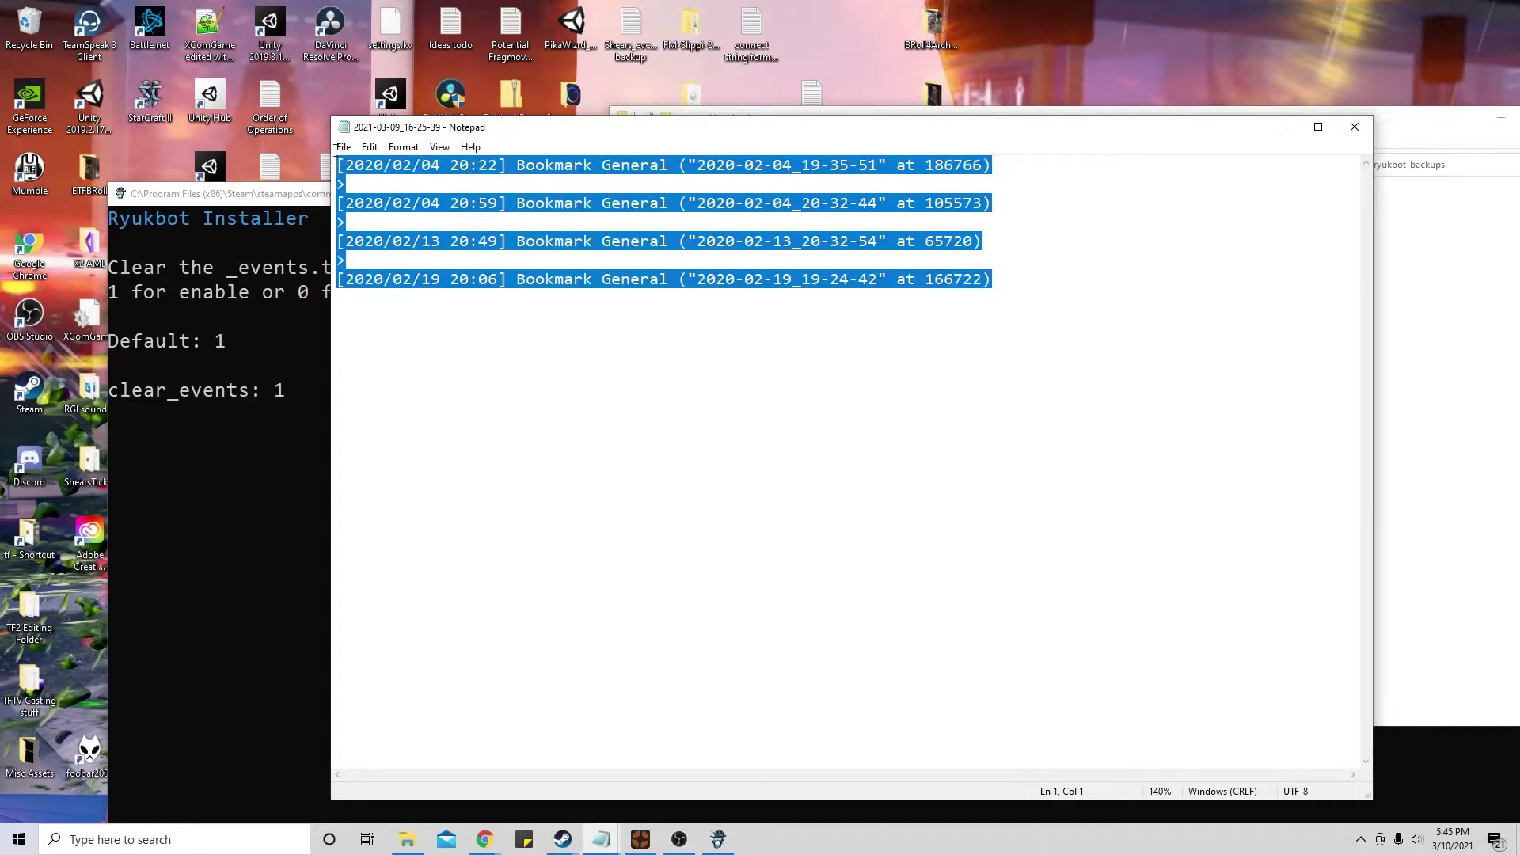
{"action": "left_click", "coordinate": [704, 351]}
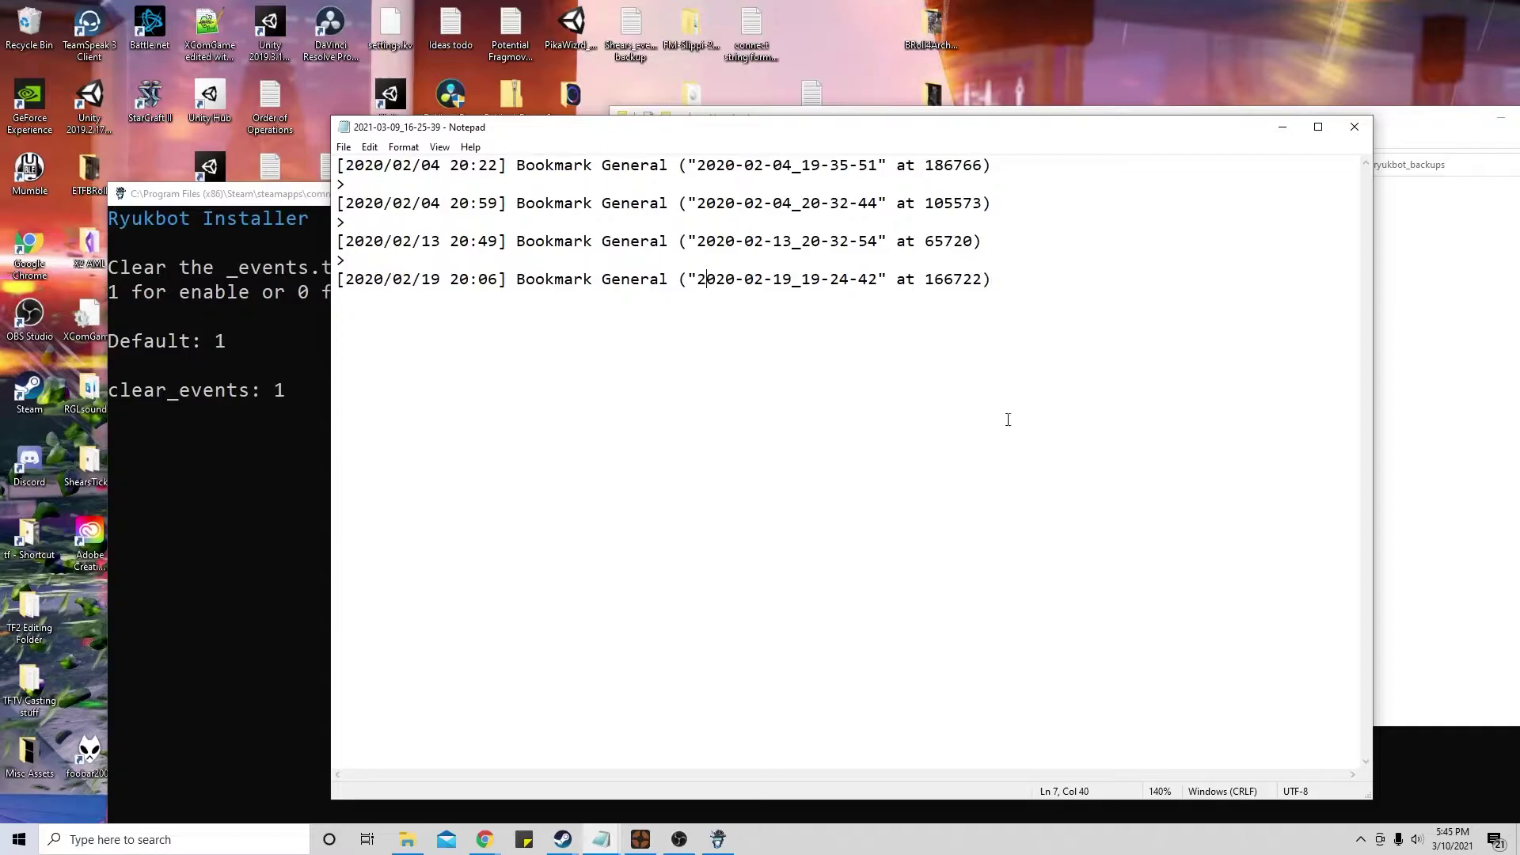
{"action": "scroll", "coordinate": [1008, 420], "scroll_direction": "down", "scroll_amount": 4}
{"action": "left_click", "coordinate": [1355, 126]}
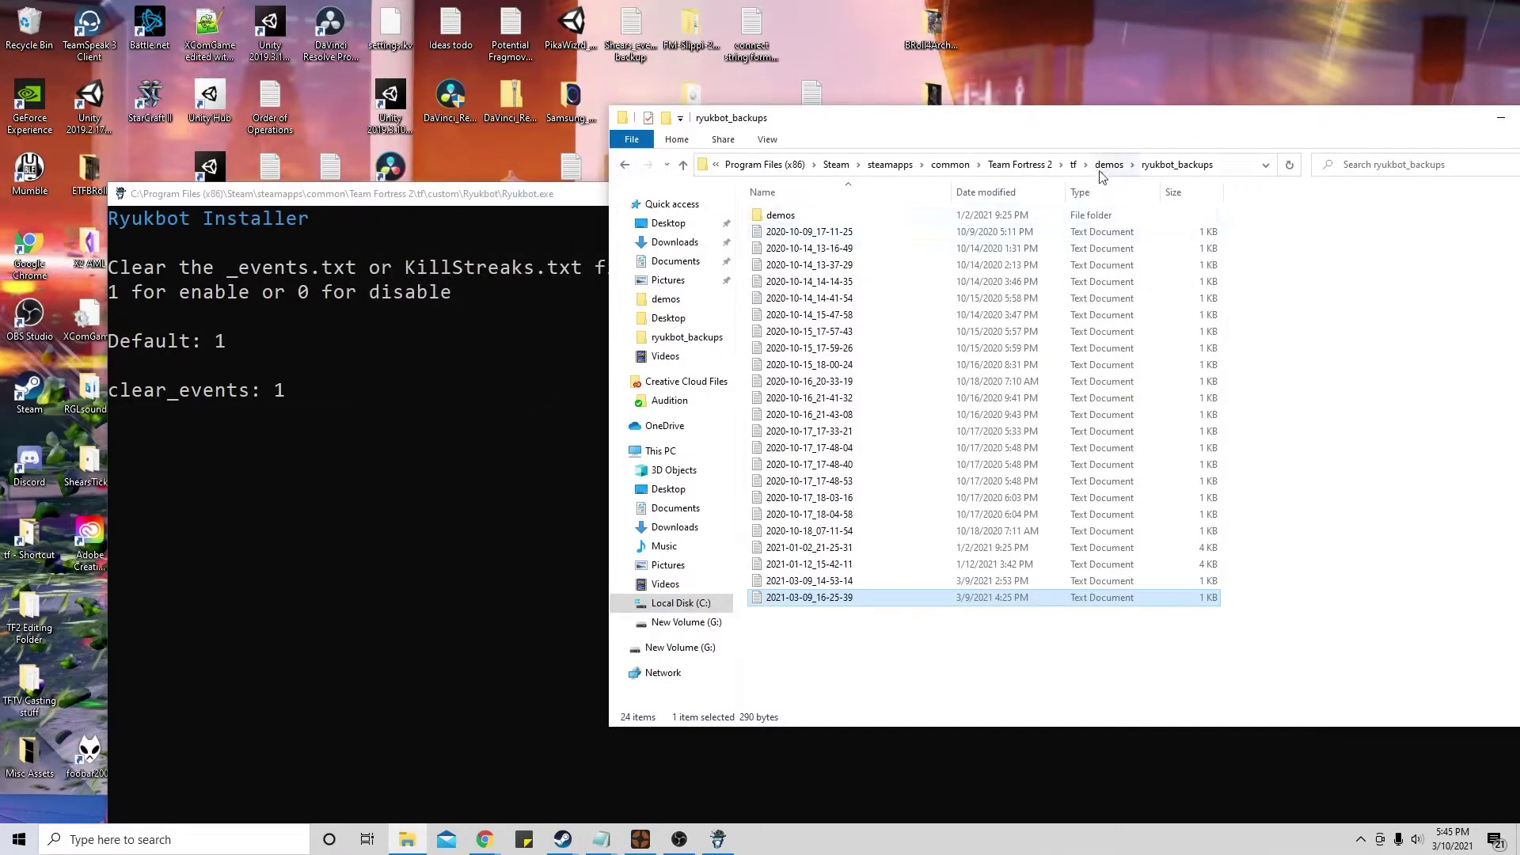
Step: Return to the installer and enable both clear_events and advanced_event_maker with 1
{"action": "left_click", "coordinate": [401, 388]}
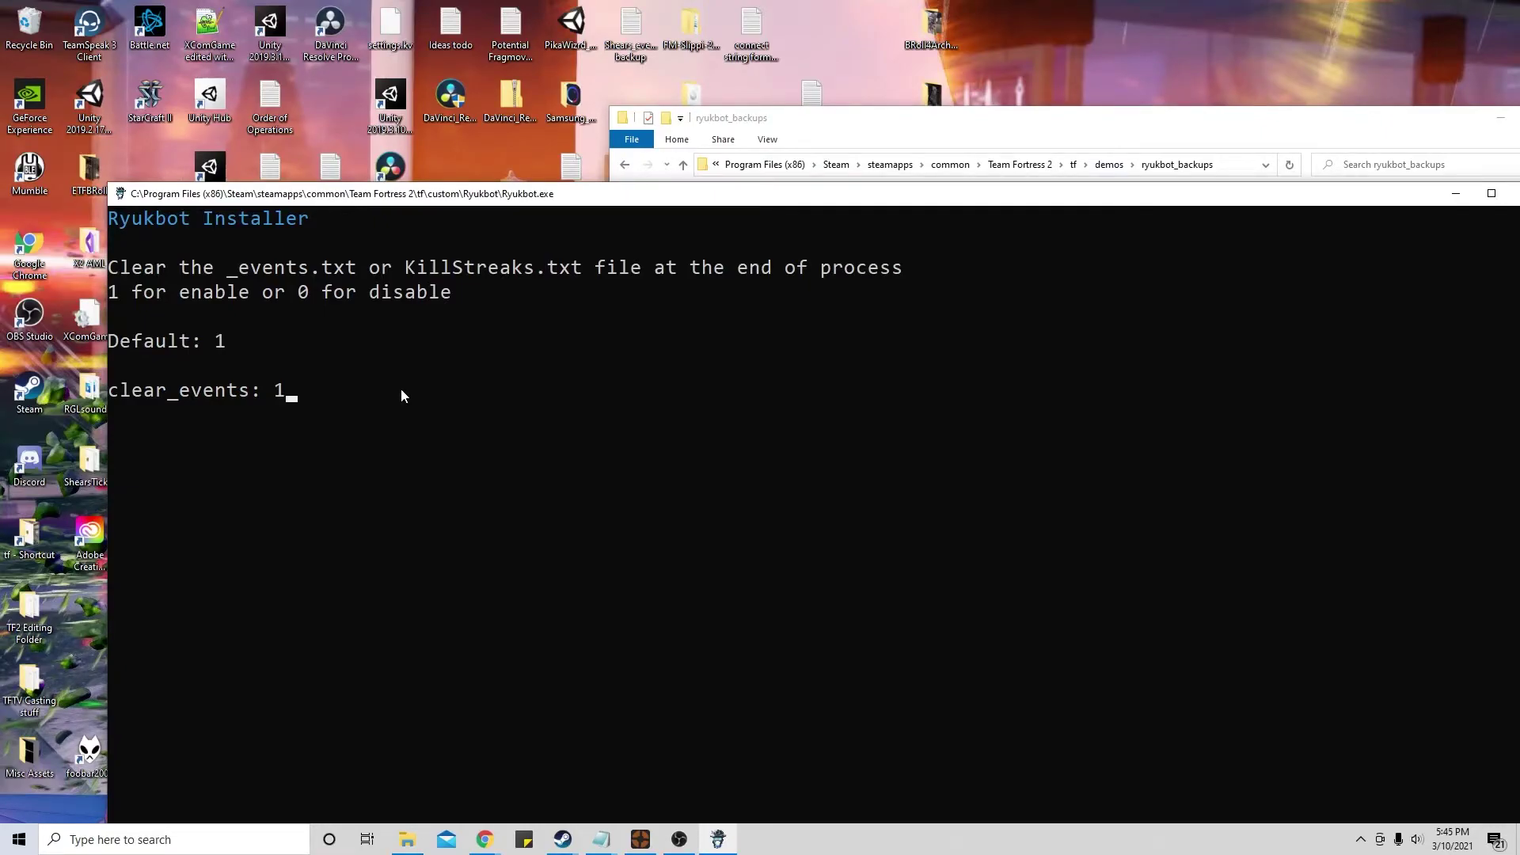
{"action": "key", "text": "Return"}
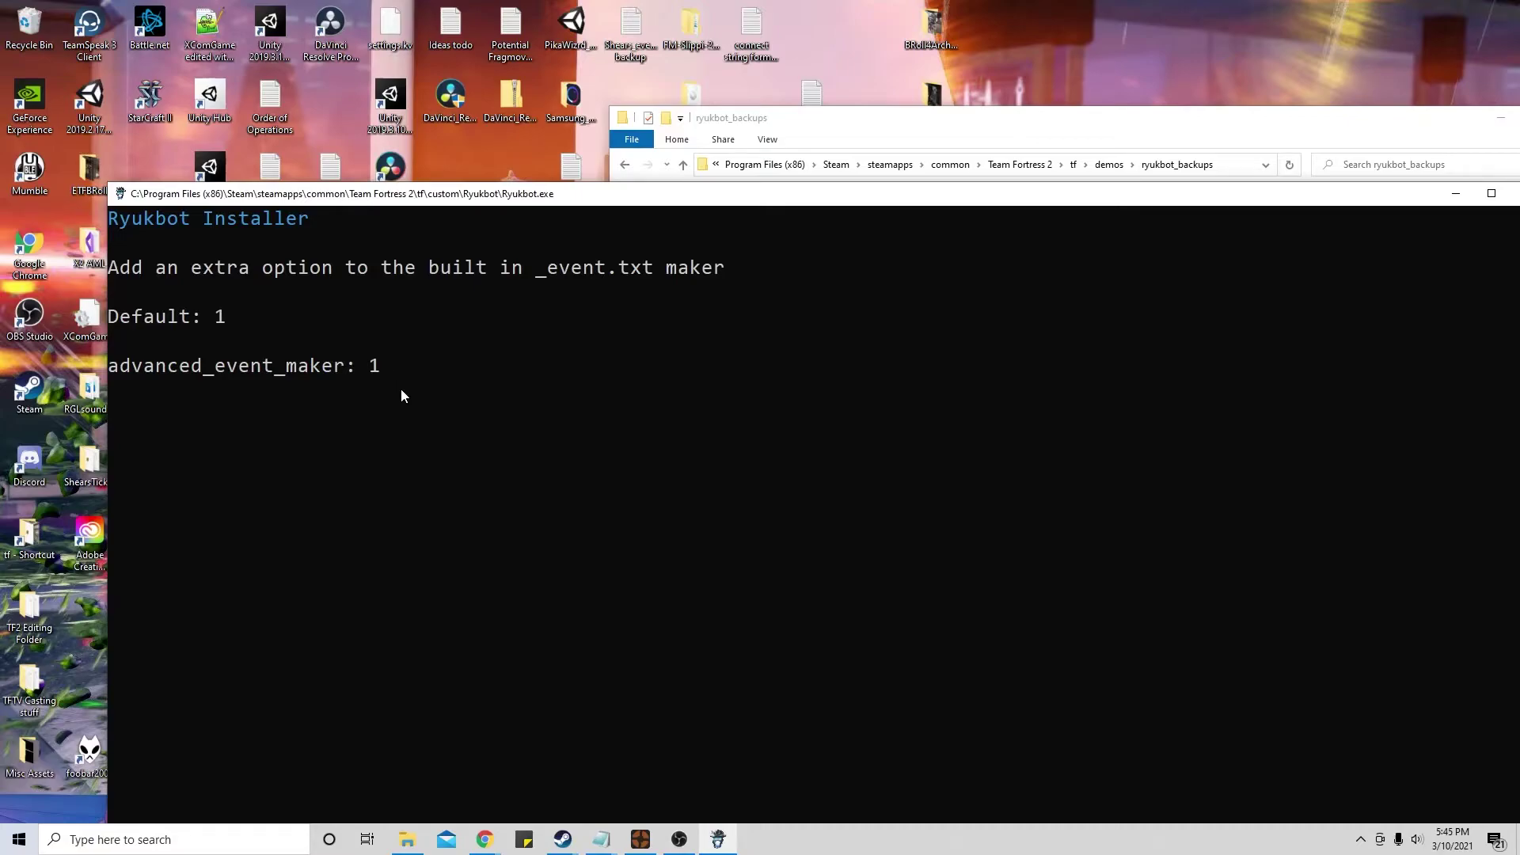
{"action": "key", "text": "Return"}
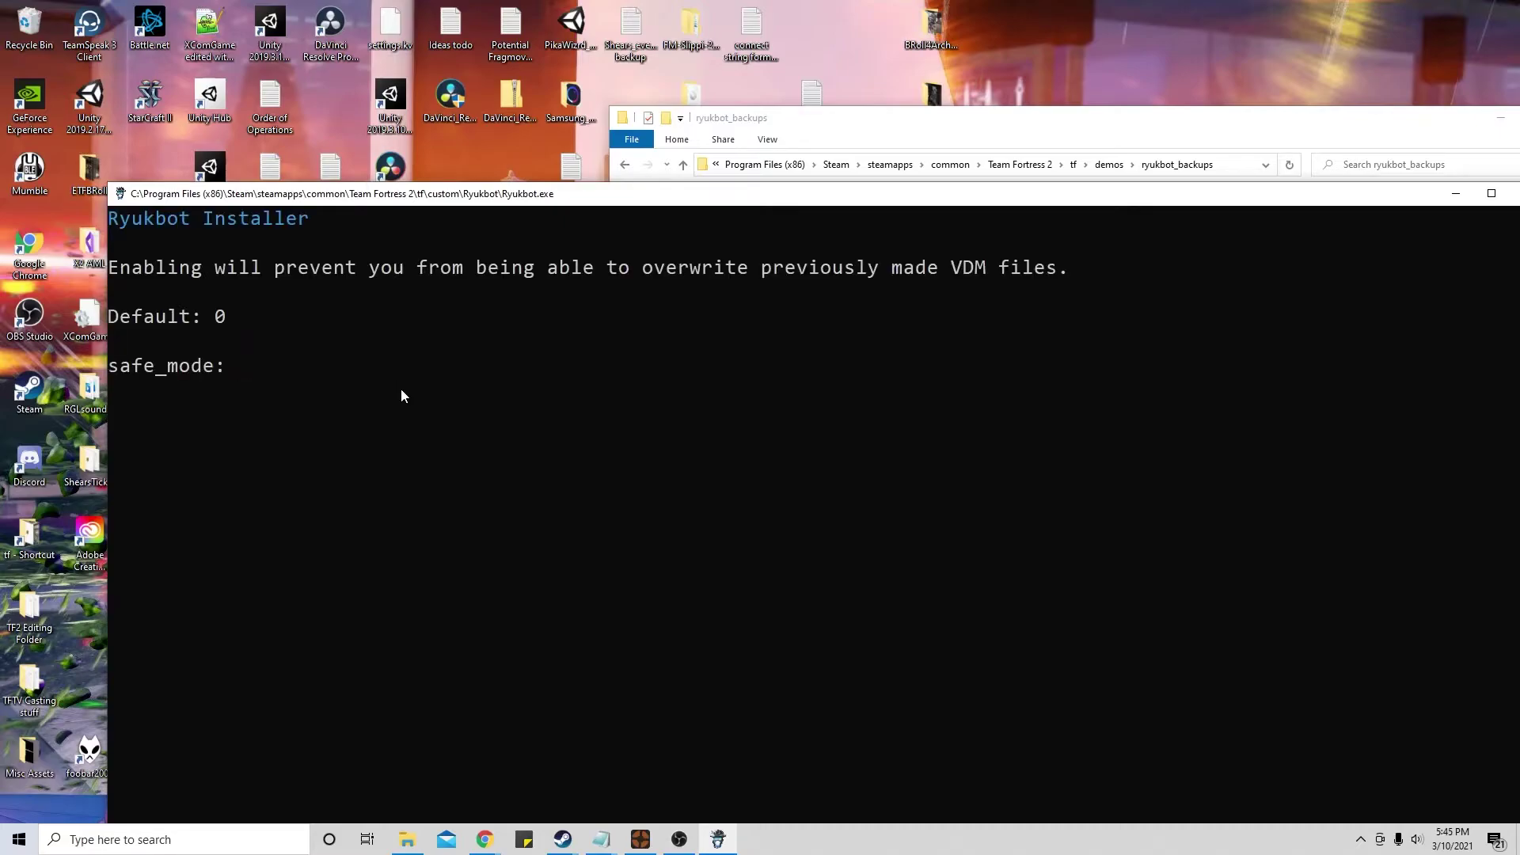
Step: Disable safe_mode with 0 and enable snd_fix with 1 to finish the installer questions
{"action": "type", "text": "0"}
{"action": "key", "text": "Return"}
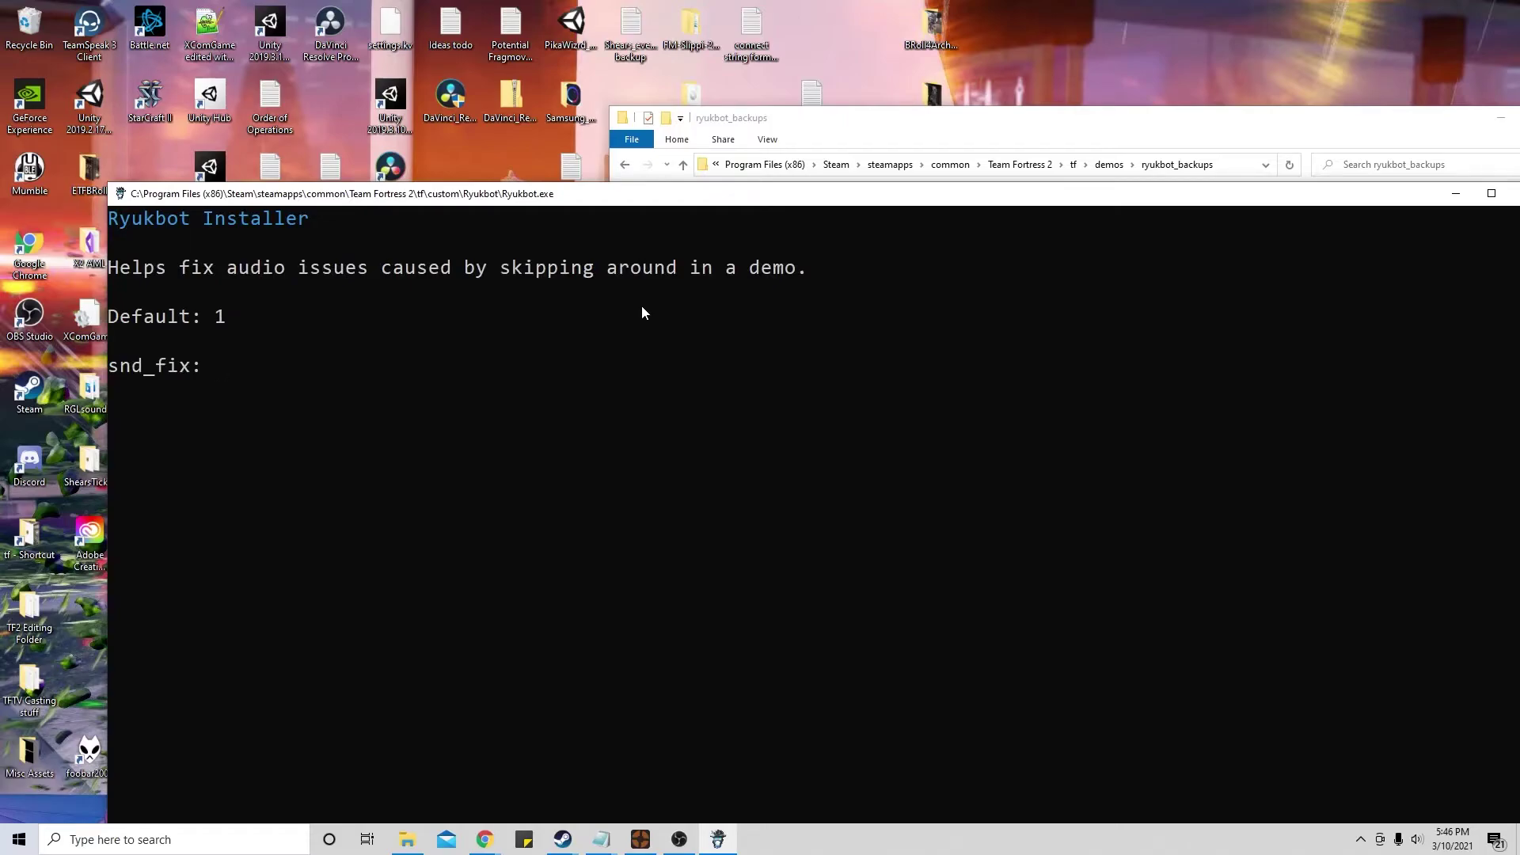
{"action": "type", "text": "1"}
{"action": "key", "text": "Return"}
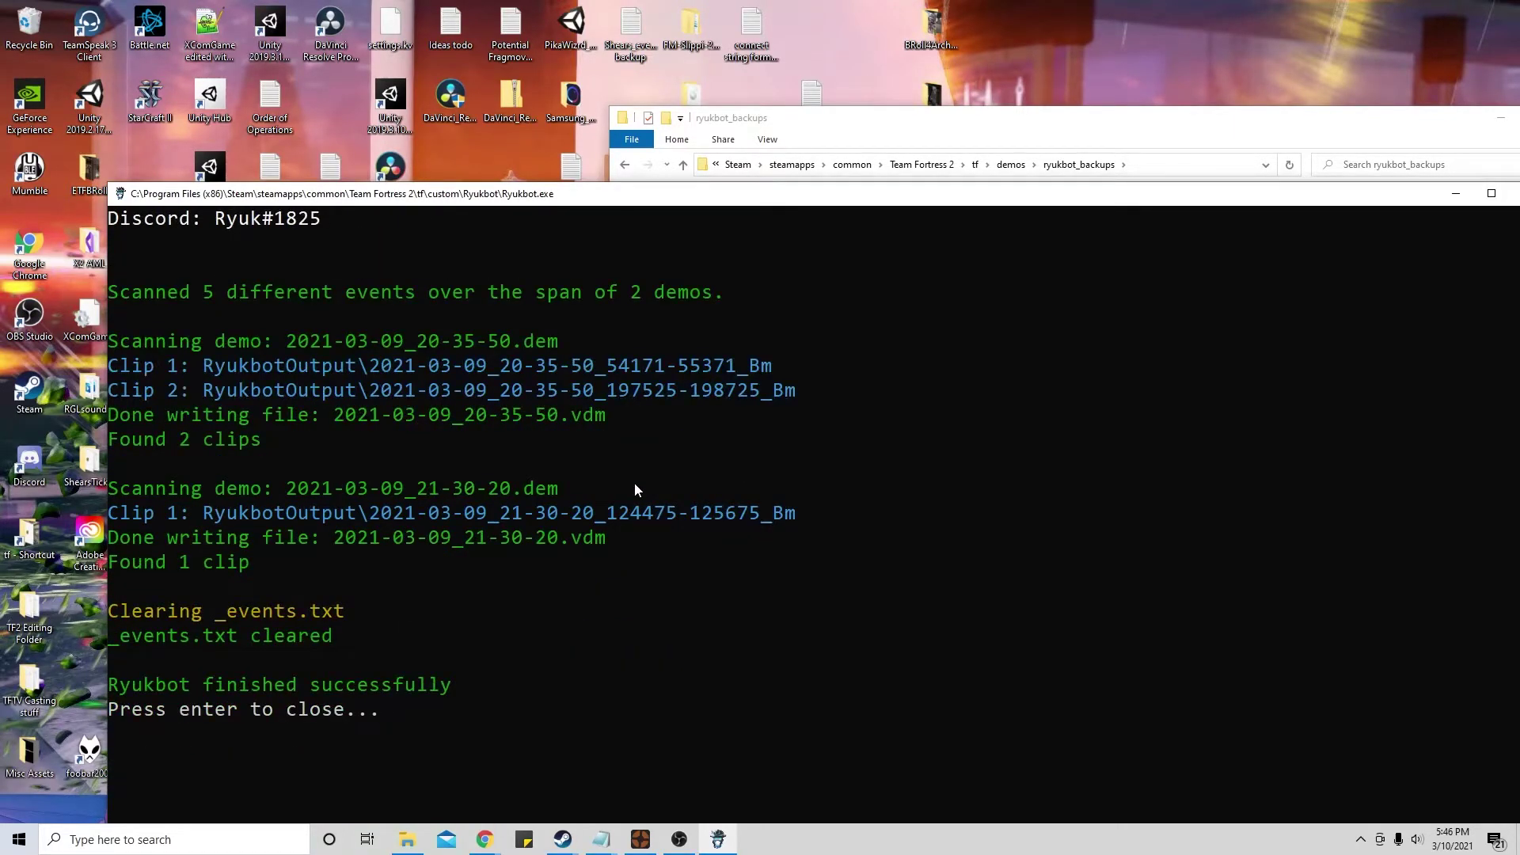
Step: Review Ryukbot's scan output, and check the contents of _events and _events copy 1122021 in the demos folder
{"action": "scroll", "coordinate": [638, 490], "scroll_direction": "up", "scroll_amount": 1}
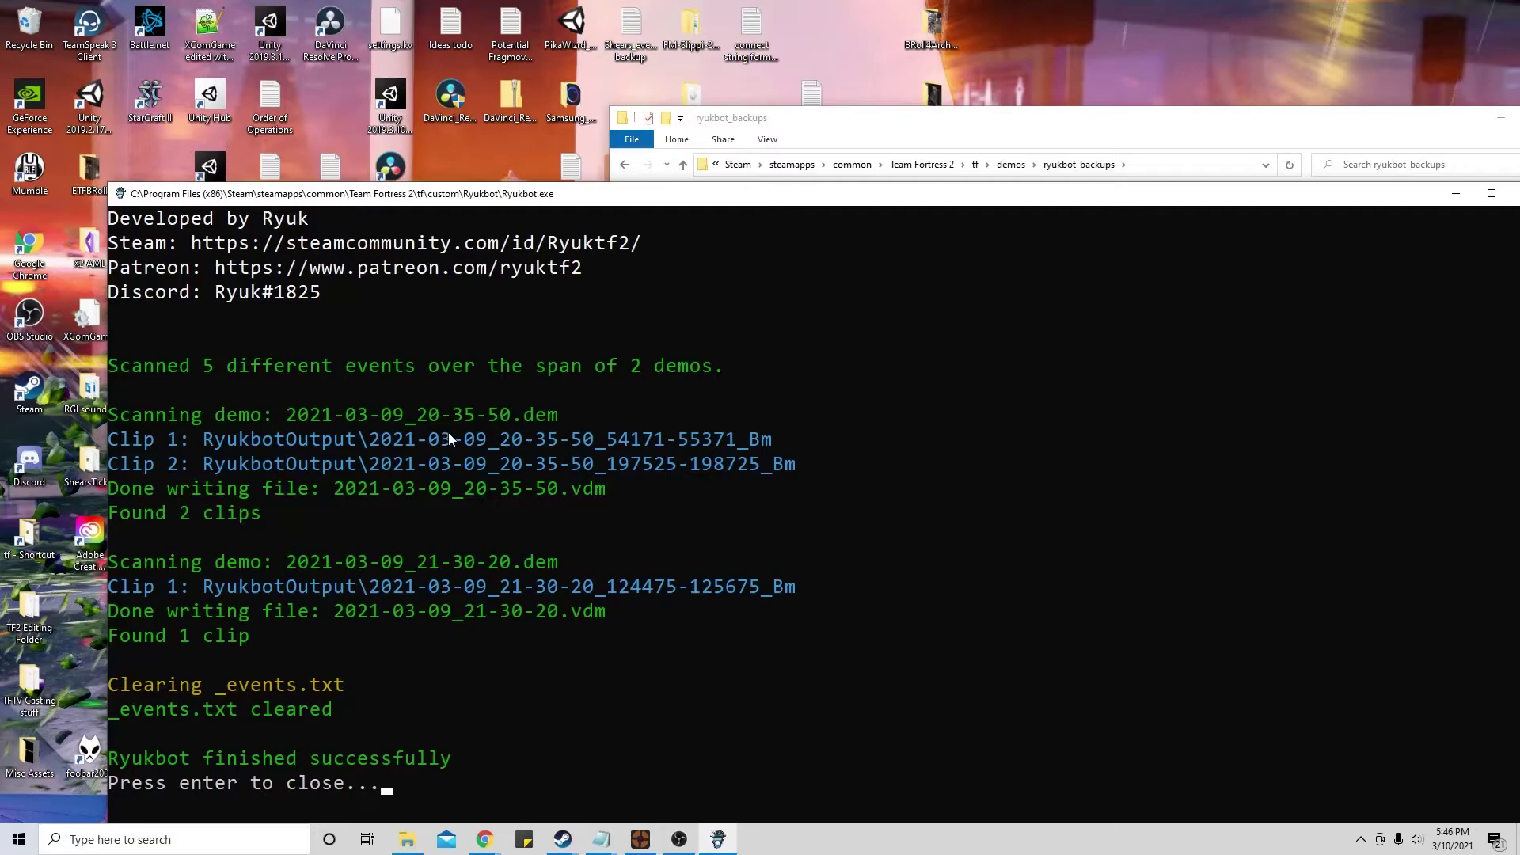
{"action": "left_click", "coordinate": [843, 135]}
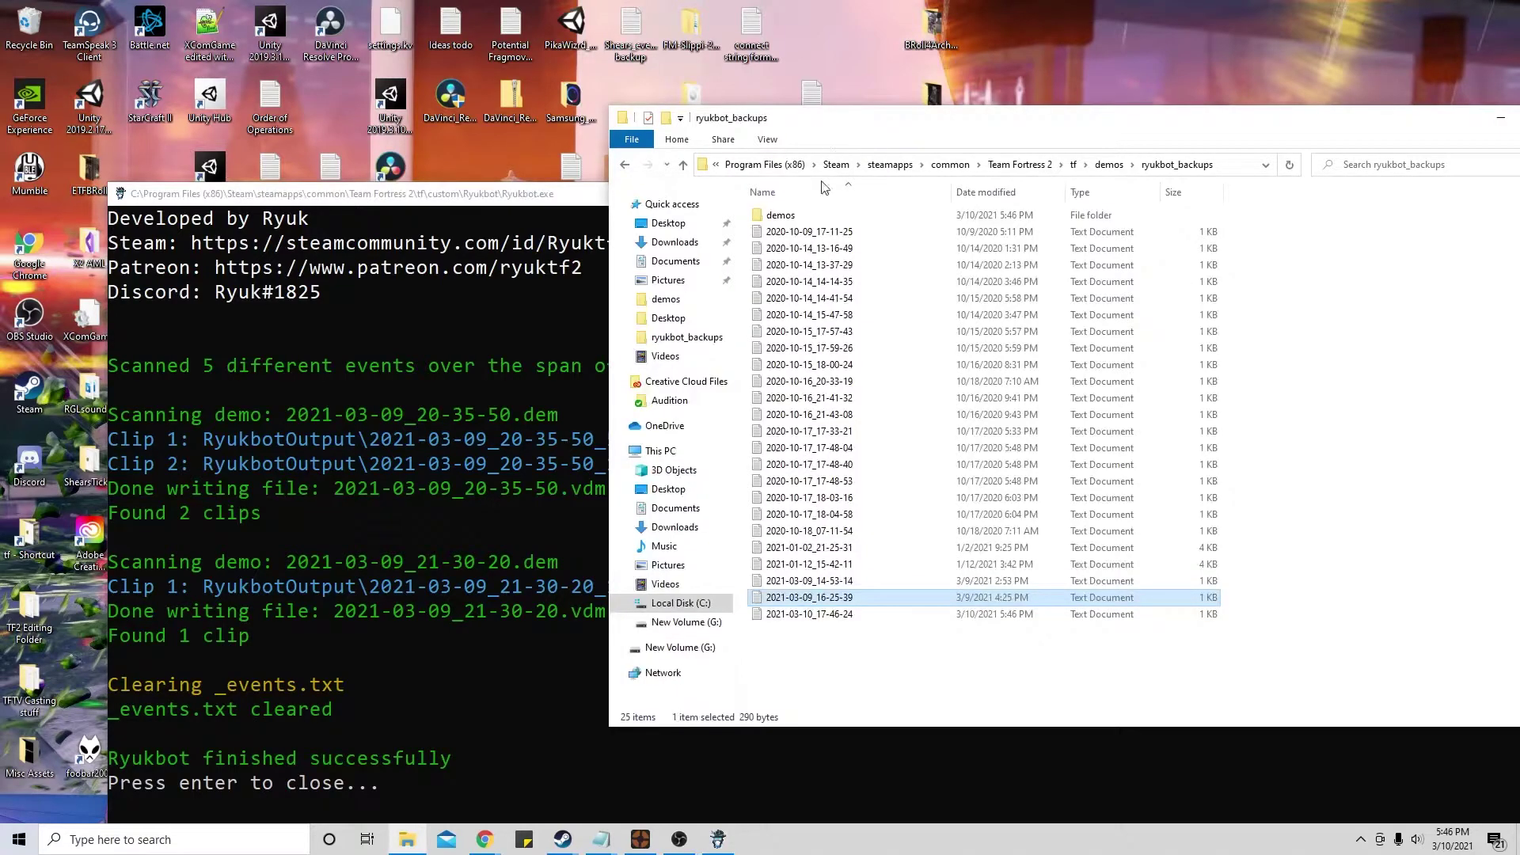
{"action": "left_click", "coordinate": [1073, 164]}
{"action": "double_click", "coordinate": [792, 348]}
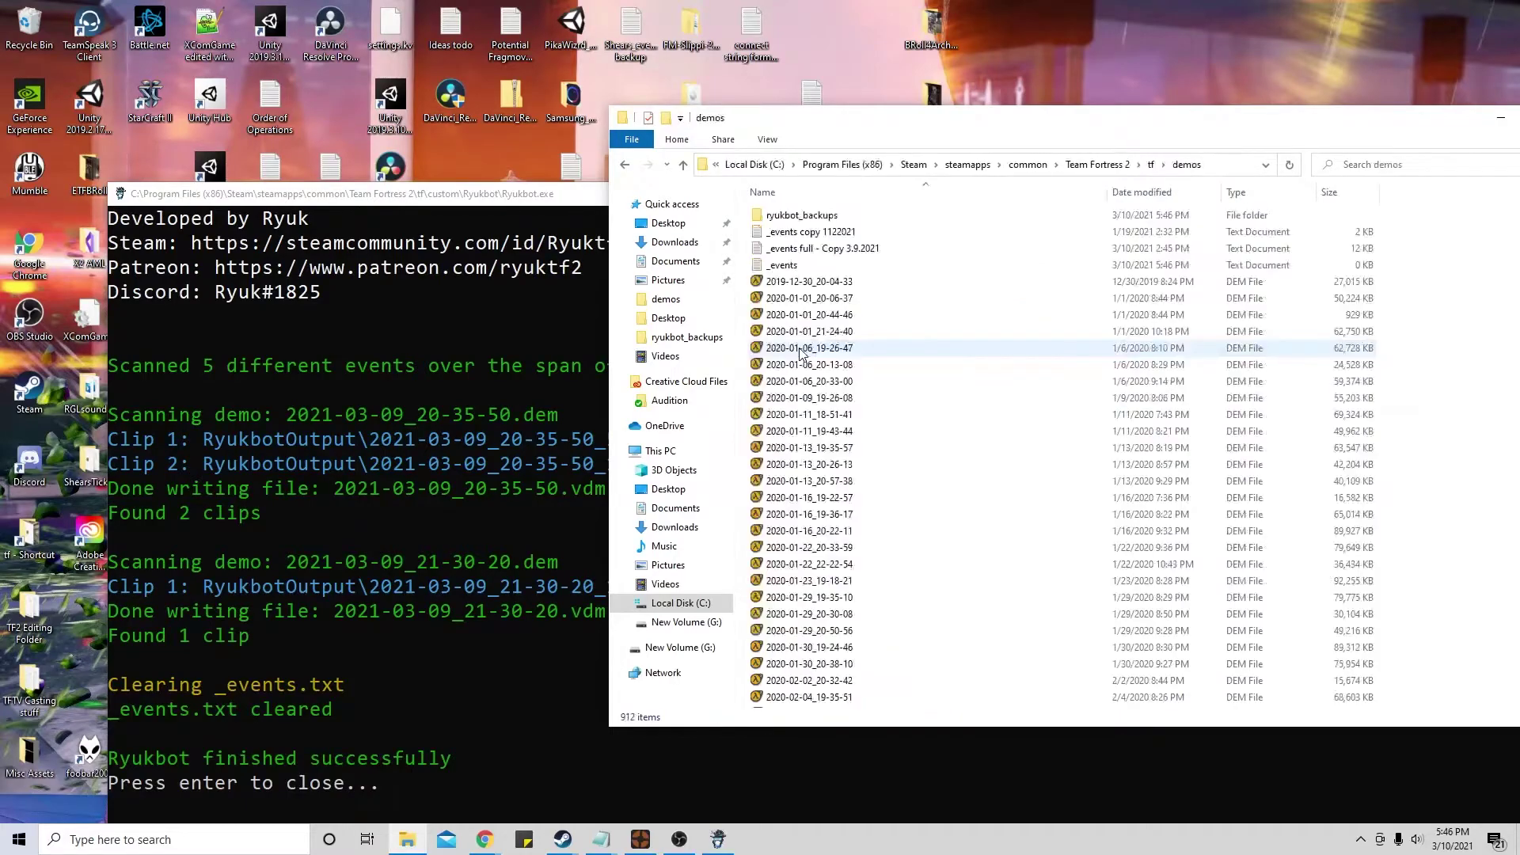
{"action": "double_click", "coordinate": [792, 266]}
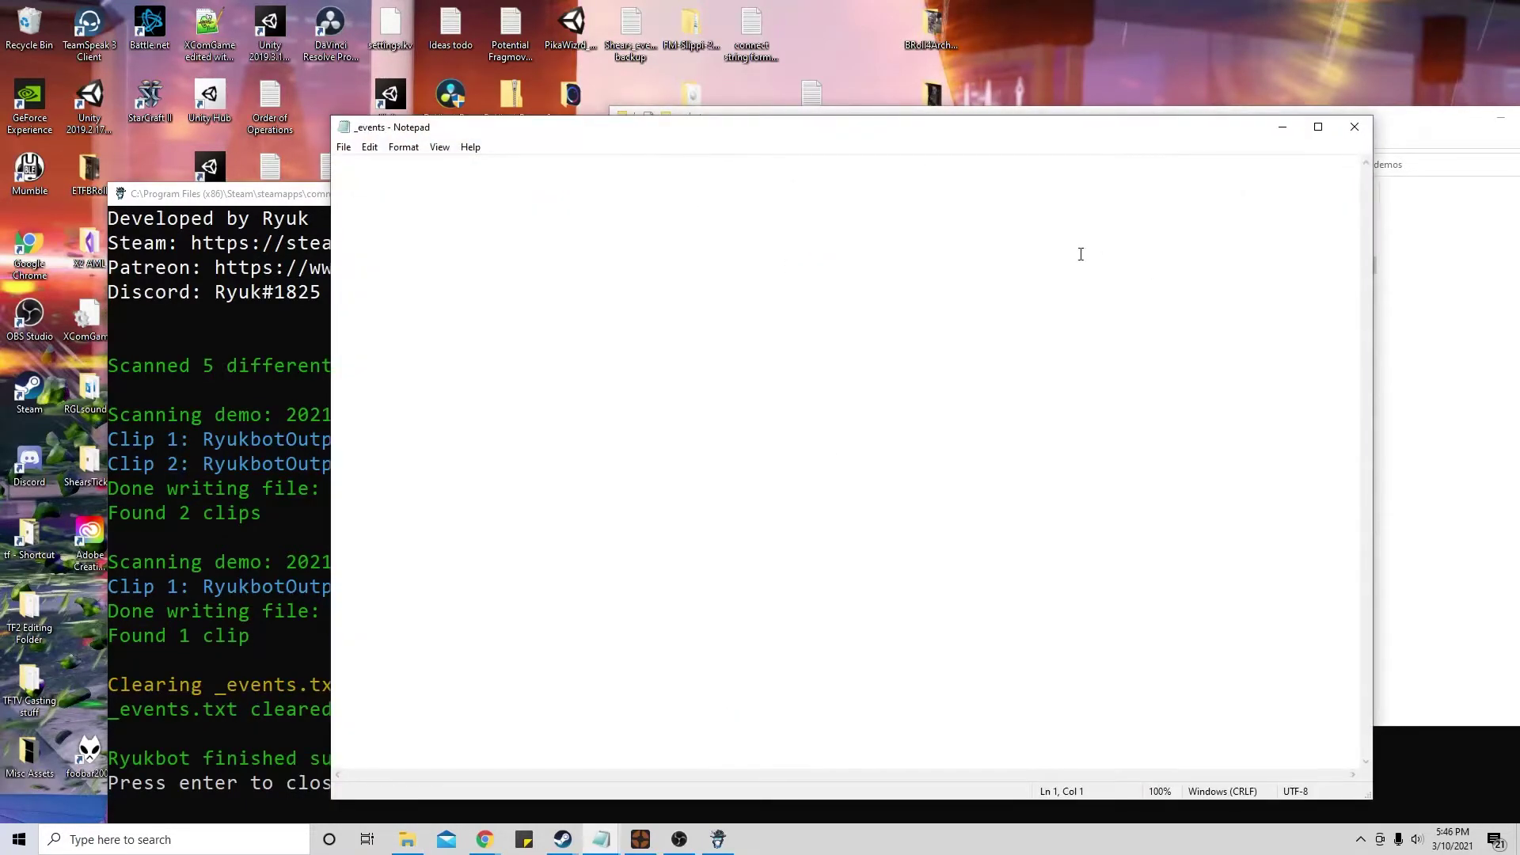
{"action": "left_click", "coordinate": [1346, 131]}
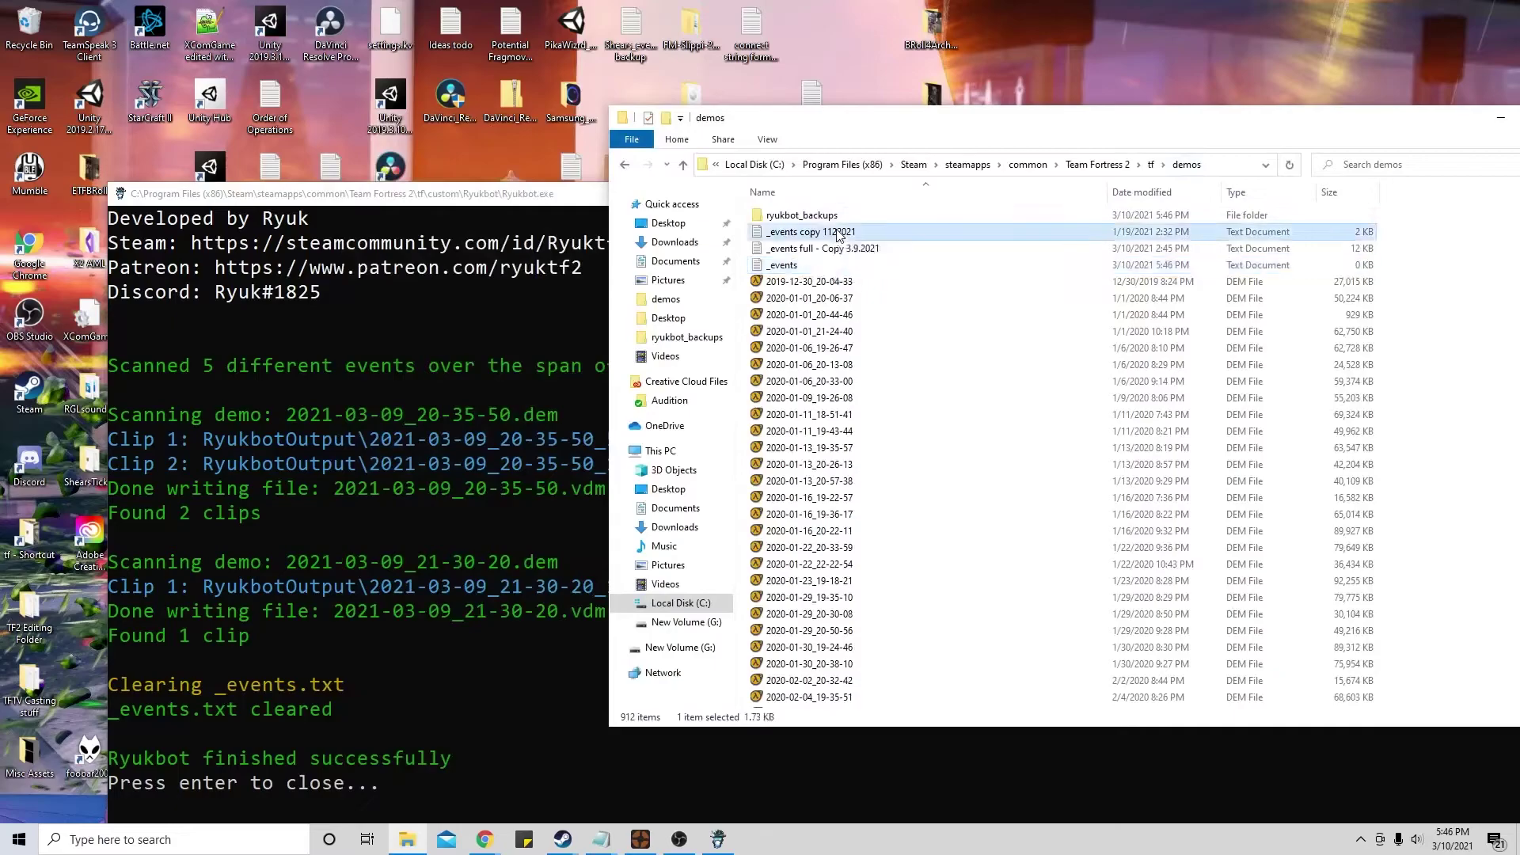
{"action": "double_click", "coordinate": [835, 231]}
{"action": "left_click", "coordinate": [1354, 126]}
Step: Open the 2021-03-10_17-46-24 backup from ryukbot_backups and enlarge its entries beside the Ryukbot output to compare them
{"action": "double_click", "coordinate": [799, 214]}
{"action": "double_click", "coordinate": [827, 613]}
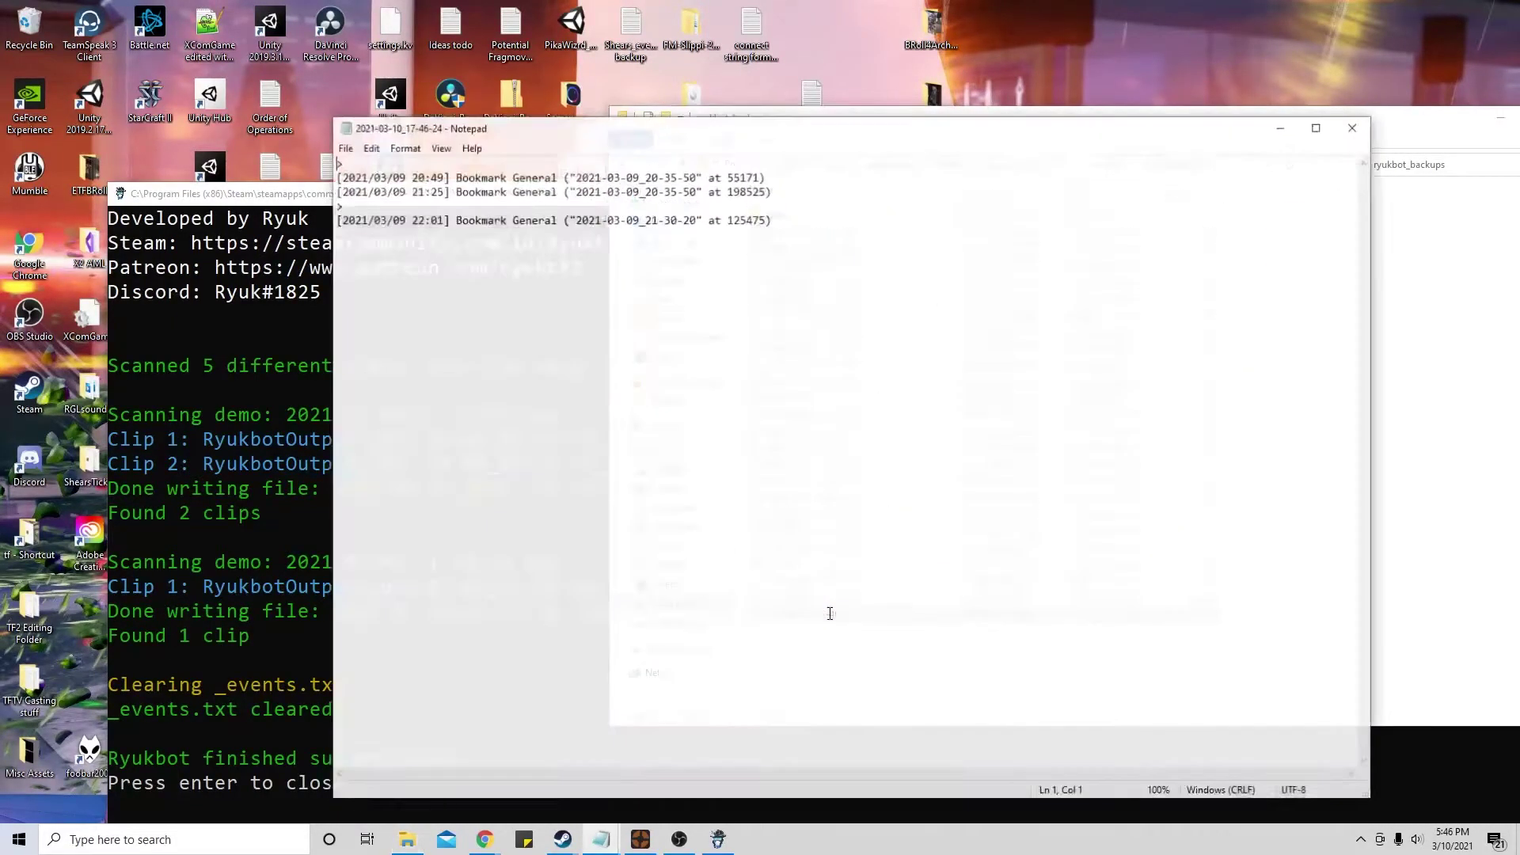
{"action": "left_click_drag", "start_coordinate": [910, 138], "coordinate": [1310, 240]}
{"action": "left_click", "coordinate": [923, 123]}
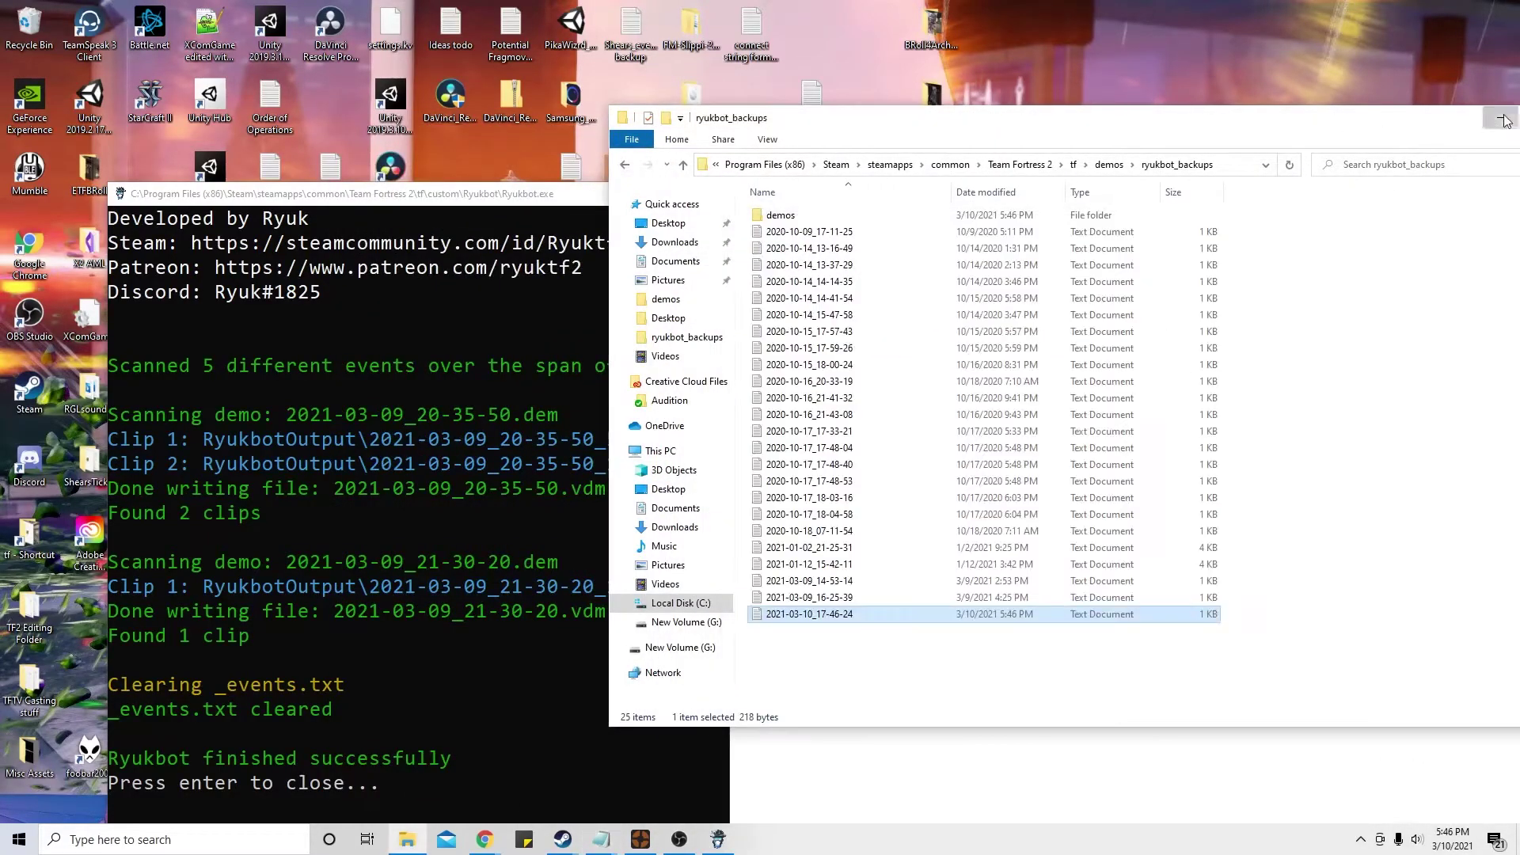
{"action": "left_click", "coordinate": [1500, 117]}
{"action": "scroll", "coordinate": [1169, 422], "scroll_direction": "up", "scroll_amount": 7}
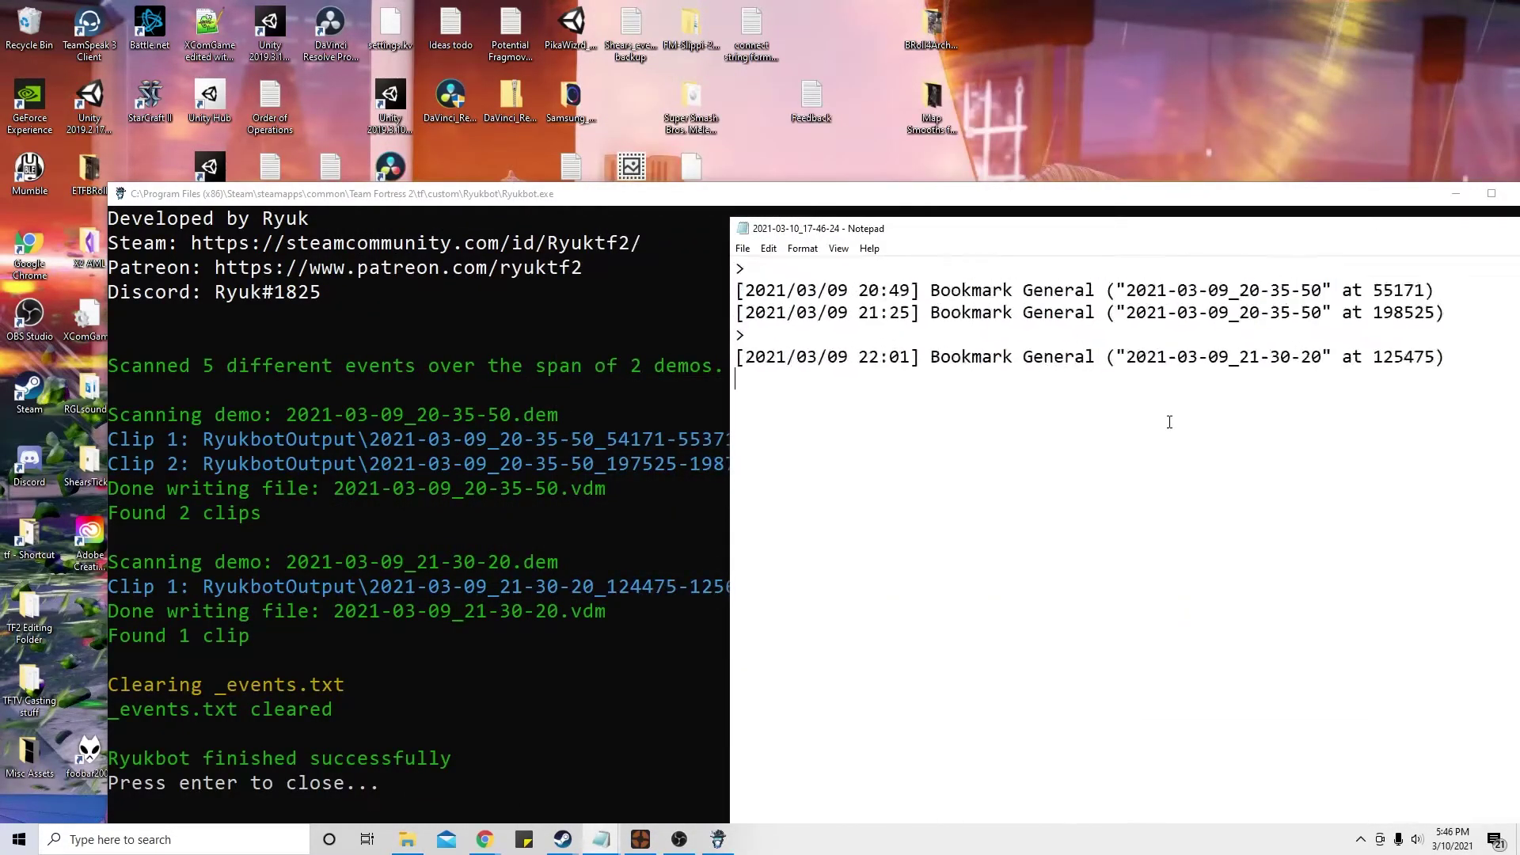
Step: Arrange the 2021-03-10_17-46-24 backup and the Ryukbot output side by side so both texts are readable
{"action": "scroll", "coordinate": [1178, 425], "scroll_direction": "down", "scroll_amount": 1}
{"action": "left_click_drag", "start_coordinate": [1117, 229], "coordinate": [997, 200]}
{"action": "left_click_drag", "start_coordinate": [567, 196], "coordinate": [487, 167]}
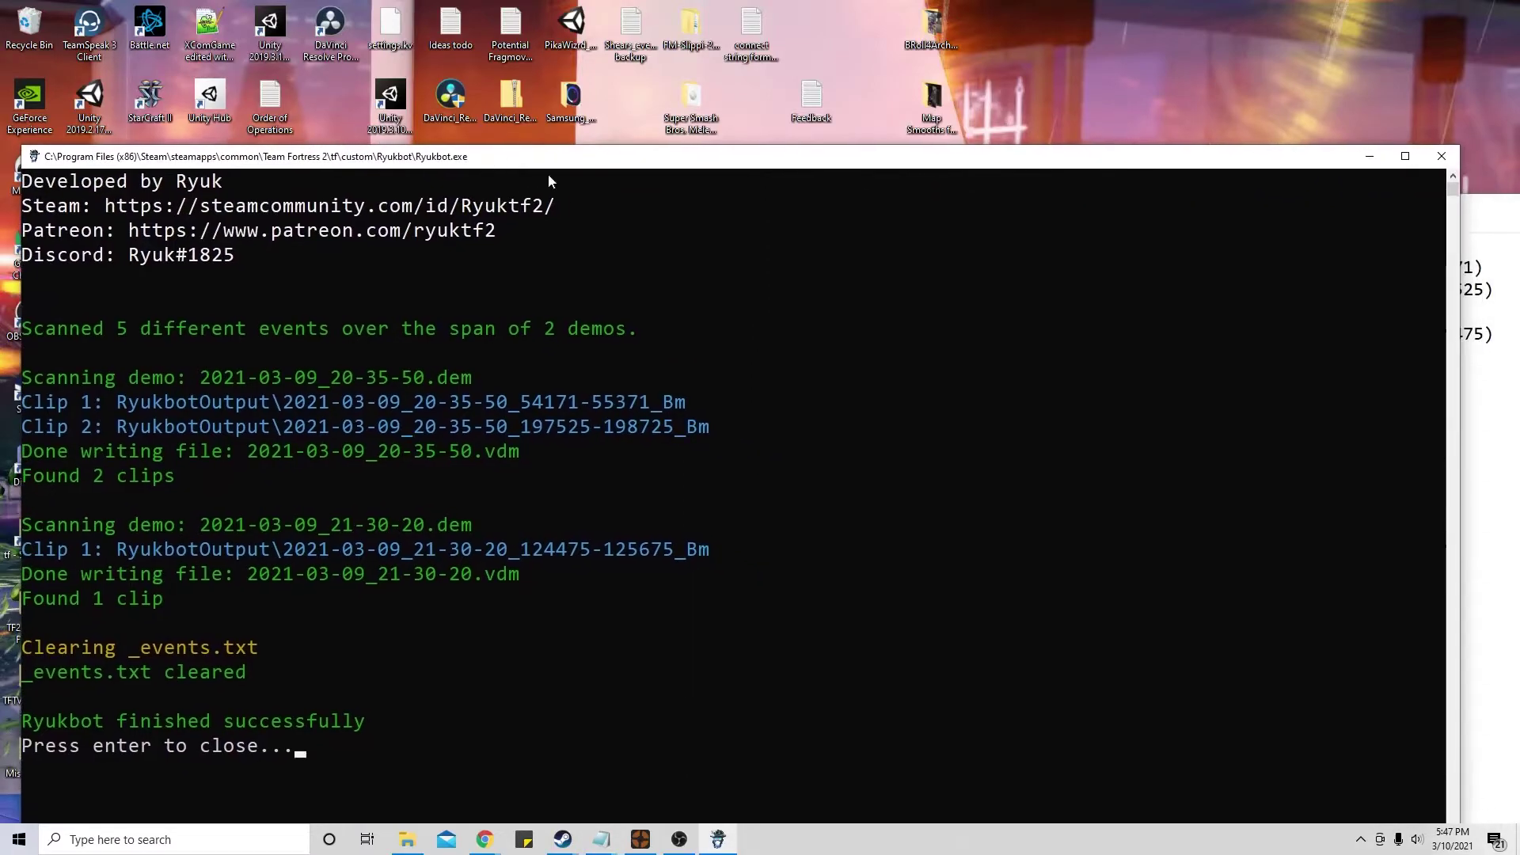
{"action": "key", "text": "alt+Tab"}
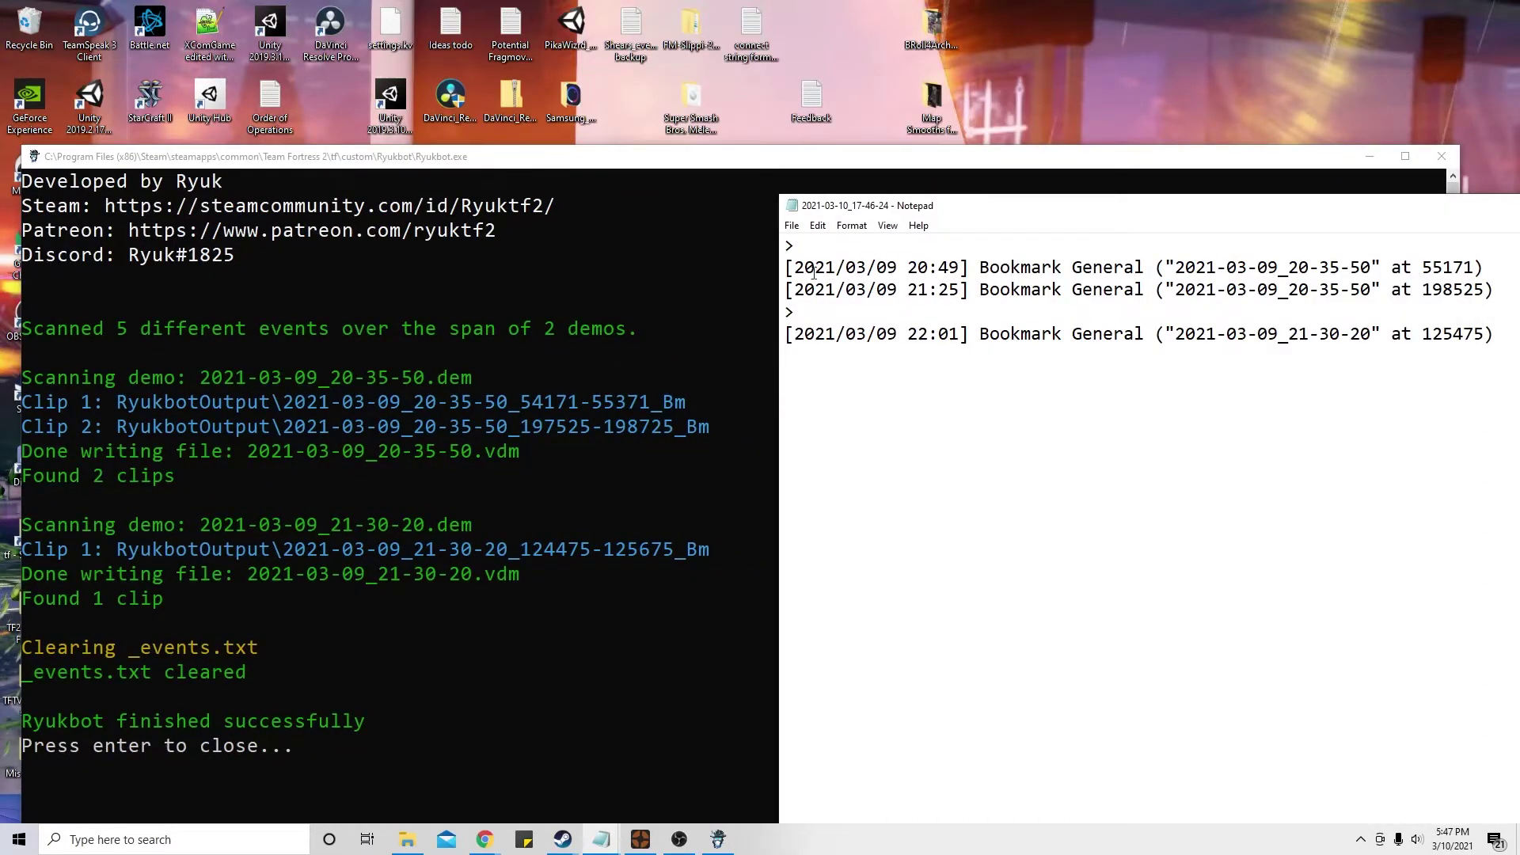
Step: Compare the first bookmark's demo name and tick in the backup with Clip 1's tick range in the Ryukbot output
{"action": "left_click_drag", "start_coordinate": [786, 269], "coordinate": [1482, 269]}
{"action": "left_click", "coordinate": [1480, 268]}
{"action": "double_click", "coordinate": [1478, 267]}
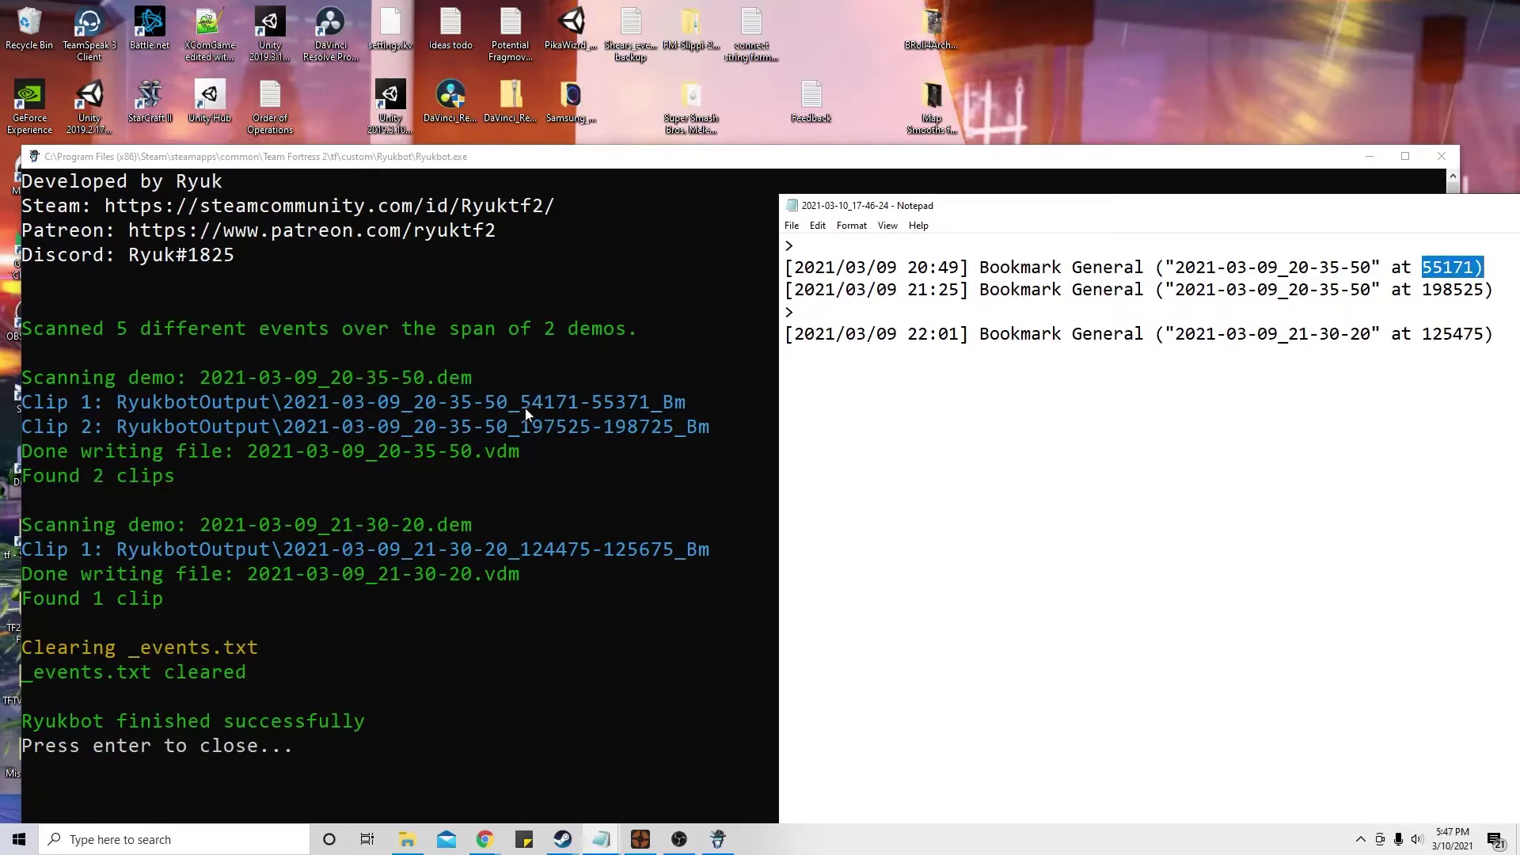
{"action": "double_click", "coordinate": [1272, 267]}
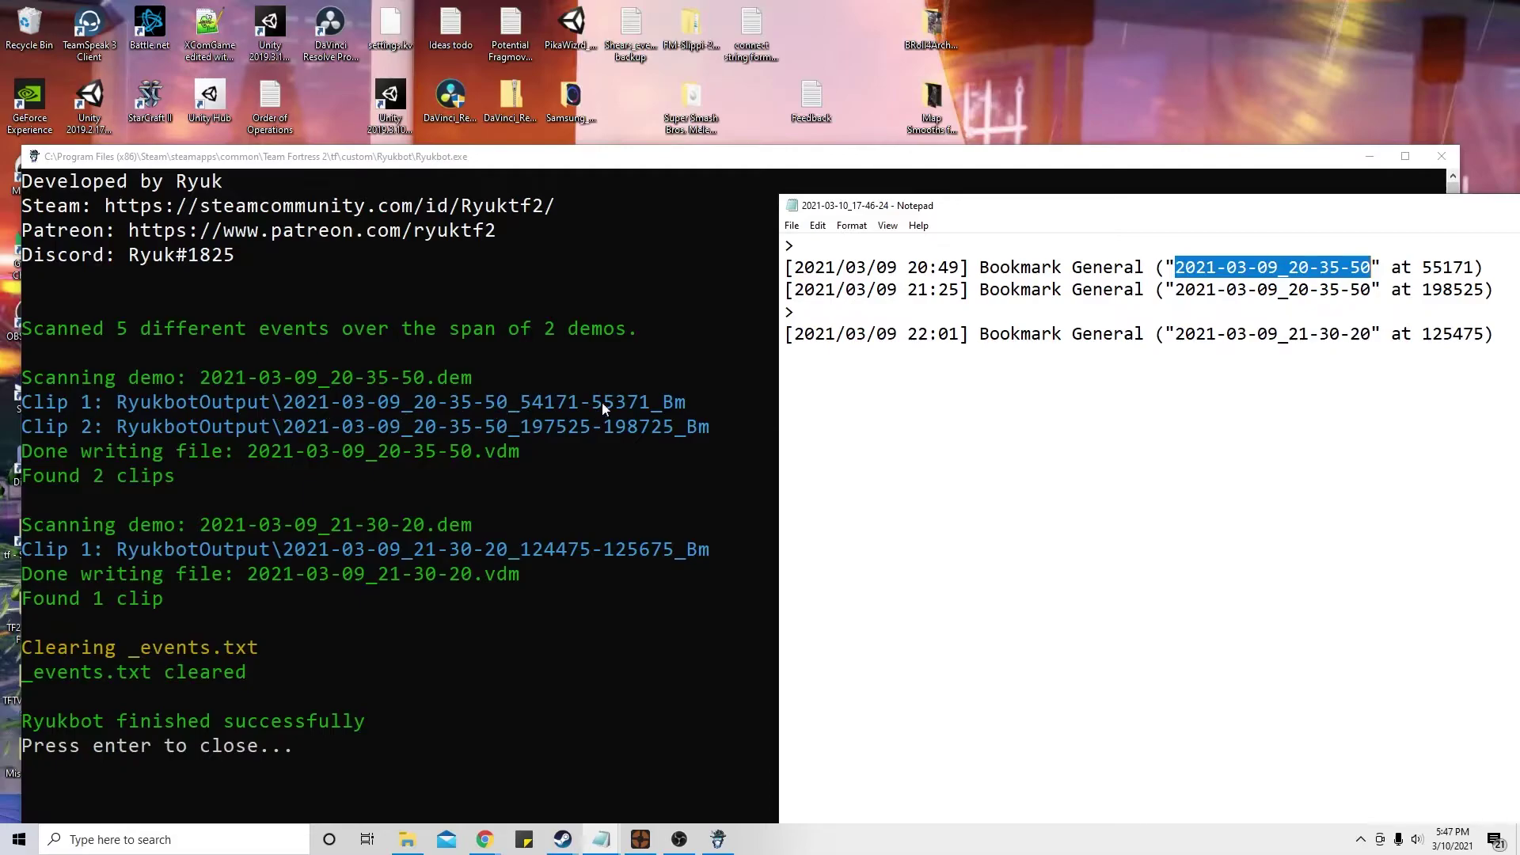
{"action": "left_click", "coordinate": [528, 408]}
{"action": "left_click", "coordinate": [608, 403]}
{"action": "left_click", "coordinate": [1476, 215]}
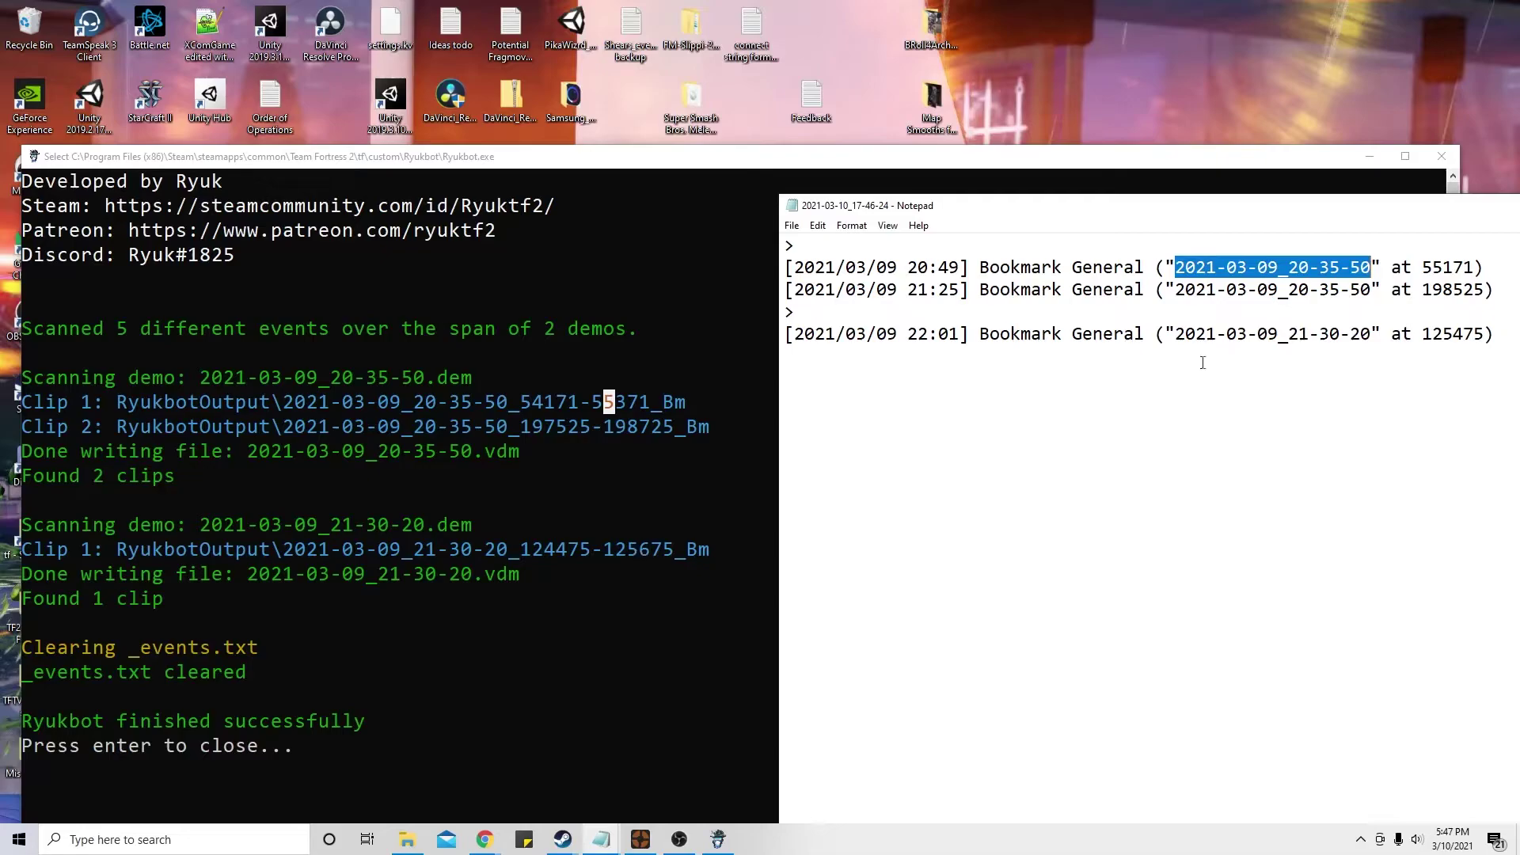
Step: Switch to File Explorer, open the demos folder inside tf and go to its newest demo files
{"action": "left_click", "coordinate": [410, 839]}
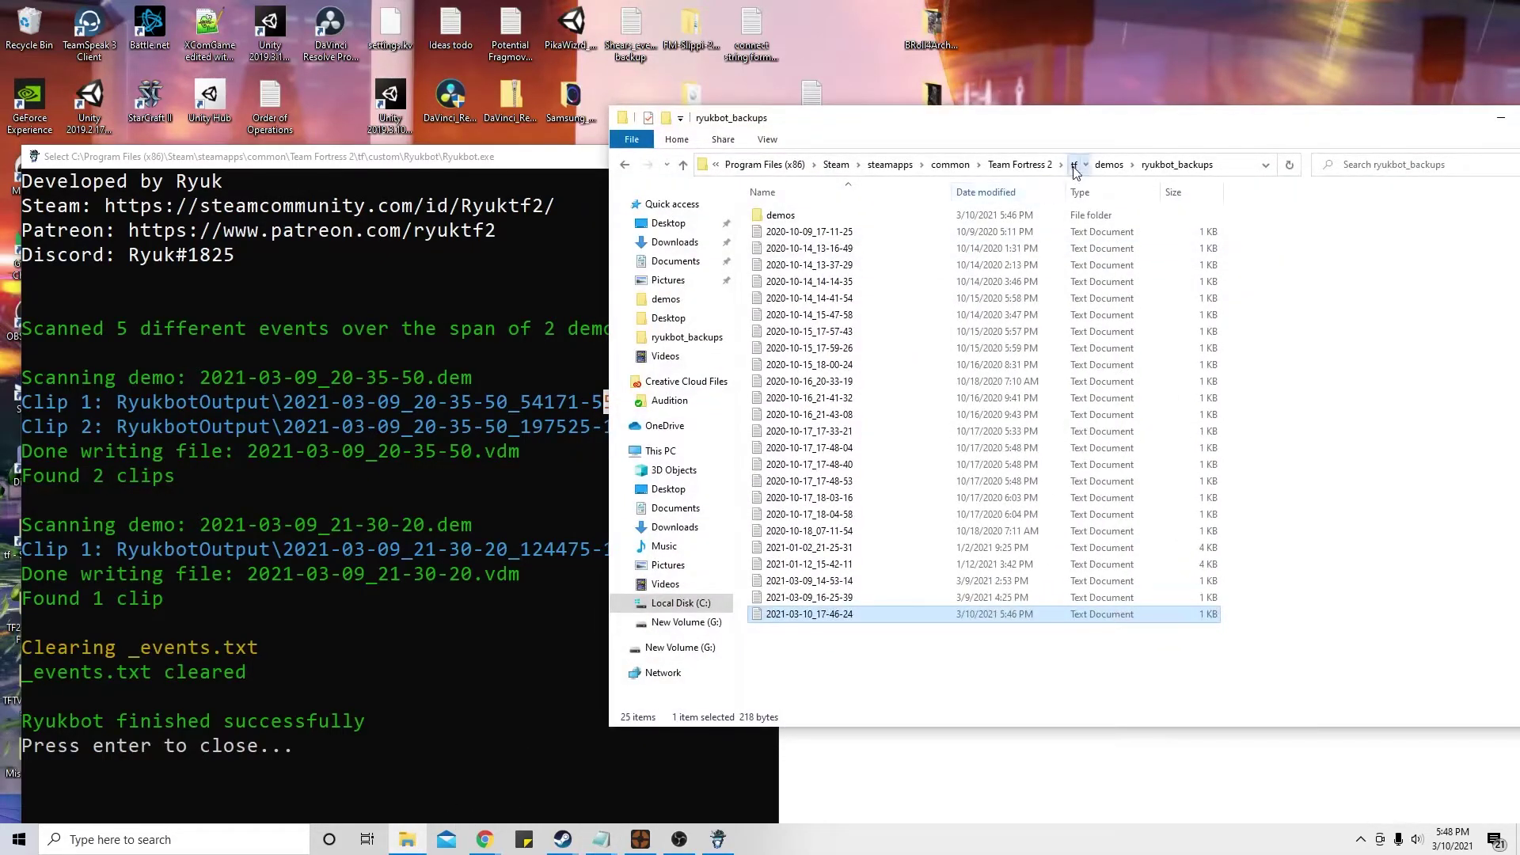
{"action": "left_click", "coordinate": [1070, 164]}
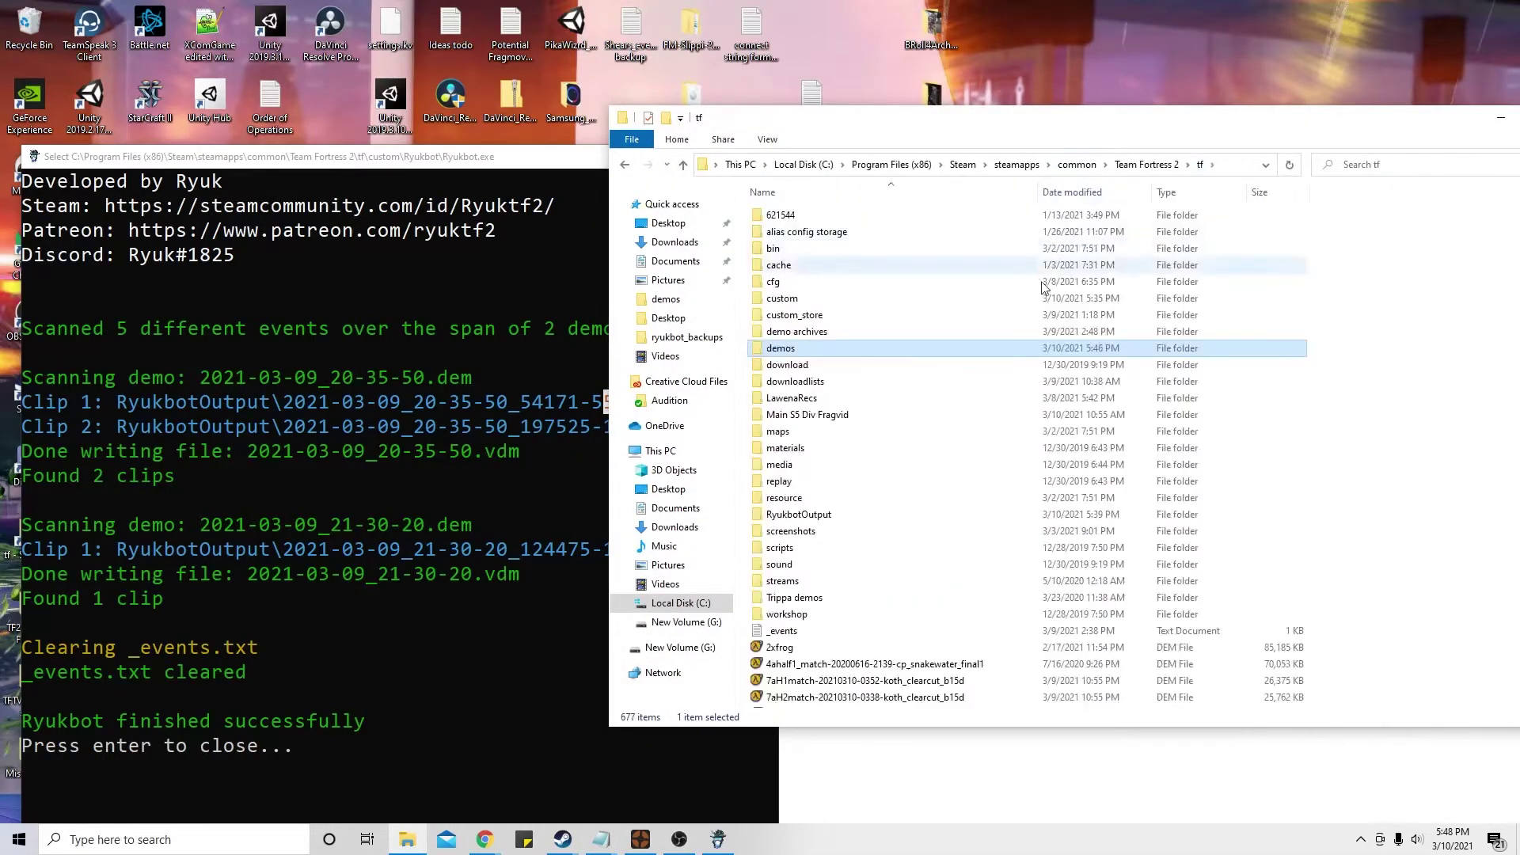
{"action": "double_click", "coordinate": [844, 349]}
{"action": "left_click_drag", "start_coordinate": [1345, 118], "coordinate": [1148, 112]}
{"action": "left_click_drag", "start_coordinate": [1387, 200], "coordinate": [1425, 693]}
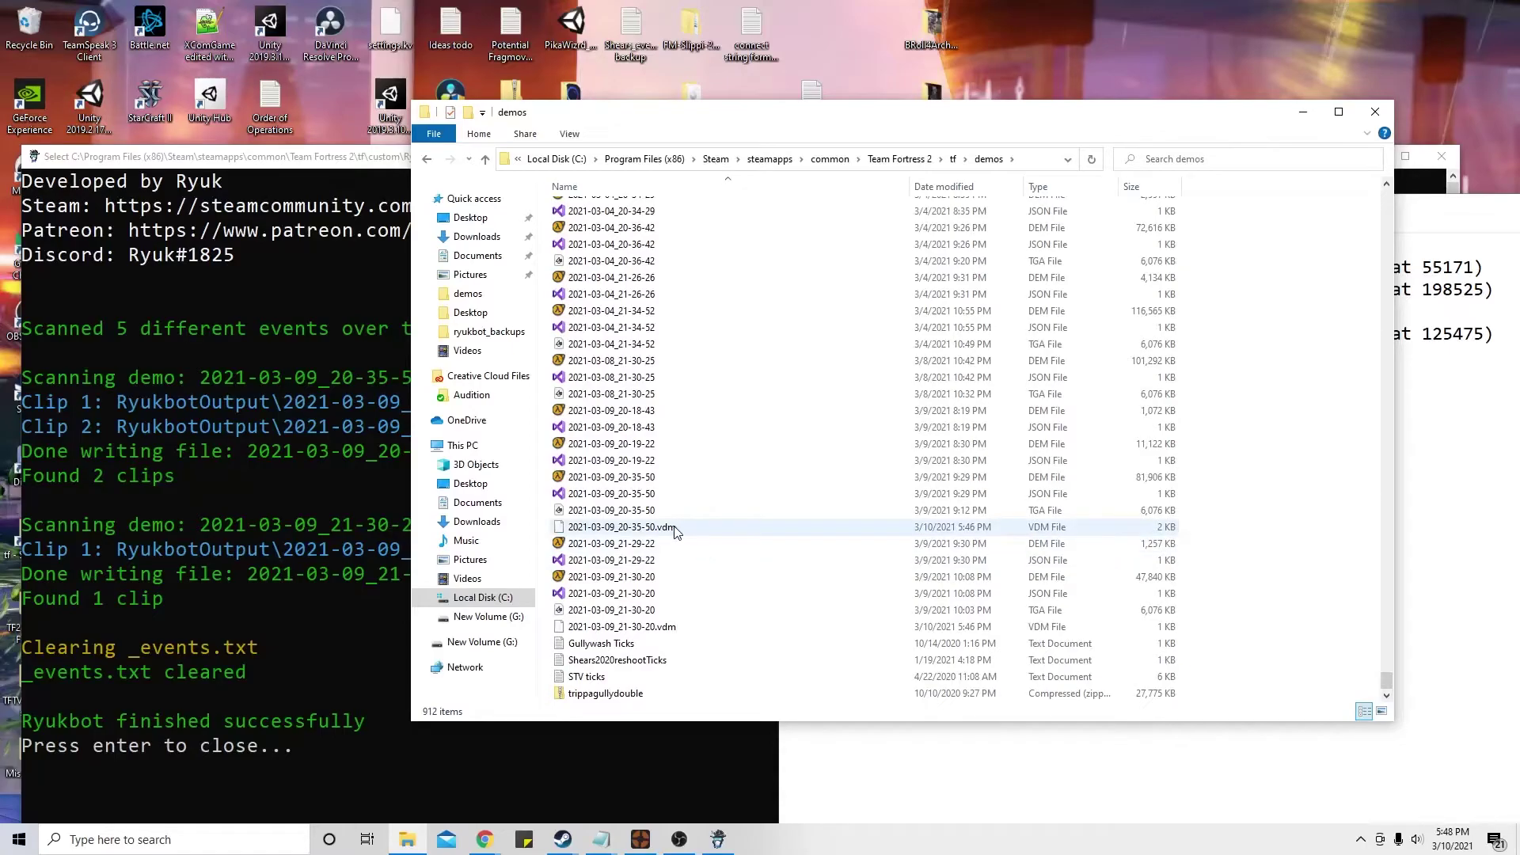
Step: Sort the demos folder by file type and select 2021-03-09_20-35-50.vdm and 2021-03-09_21-30-20.vdm
{"action": "left_click", "coordinate": [1053, 187]}
{"action": "left_click_drag", "start_coordinate": [1387, 202], "coordinate": [1358, 710]}
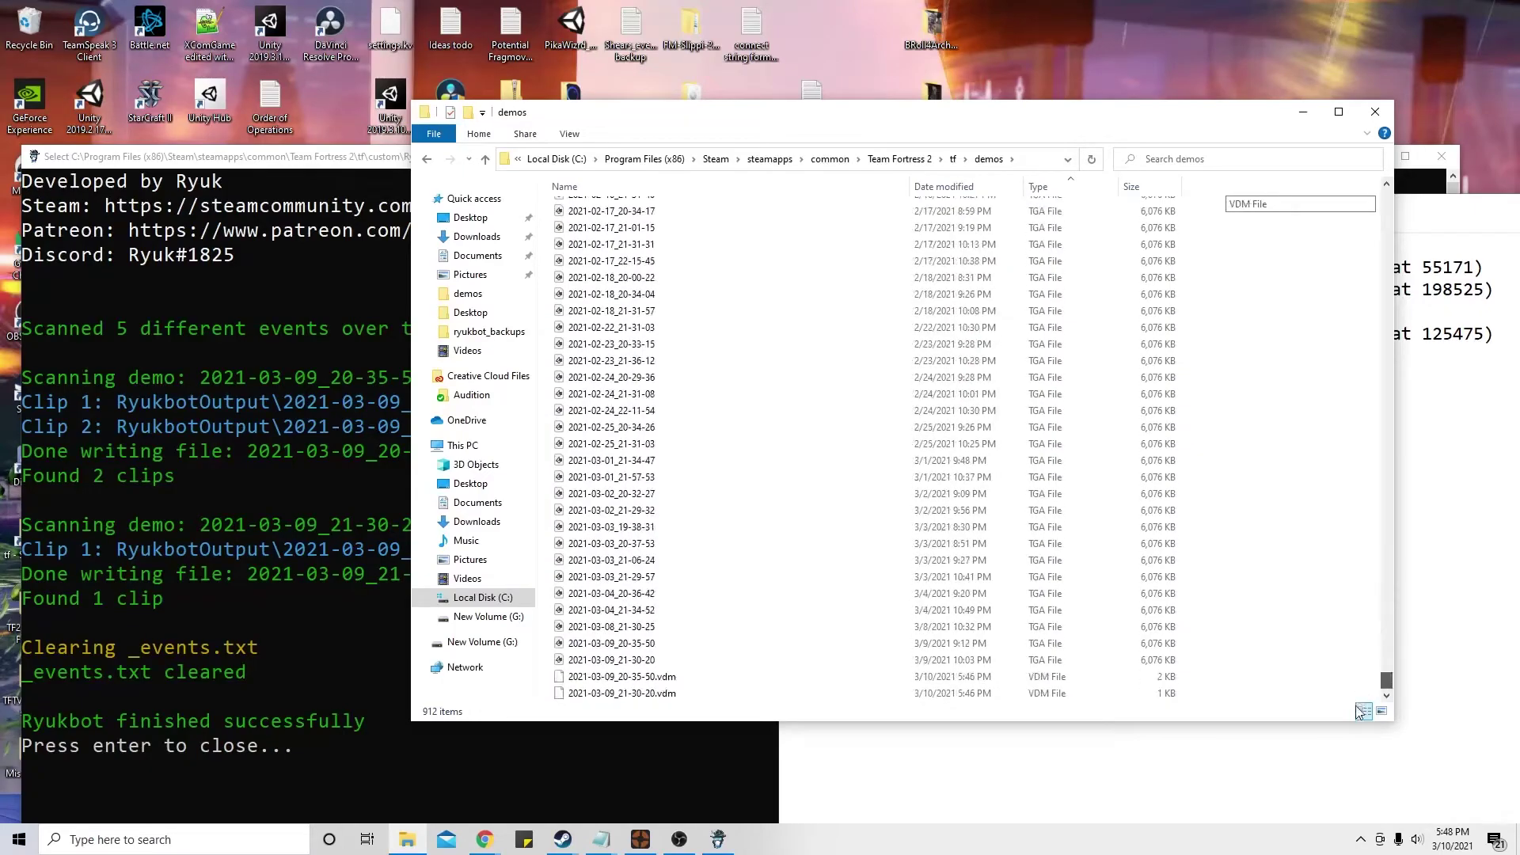
{"action": "left_click", "coordinate": [653, 677]}
{"action": "left_click", "coordinate": [663, 693], "text": "shift"}
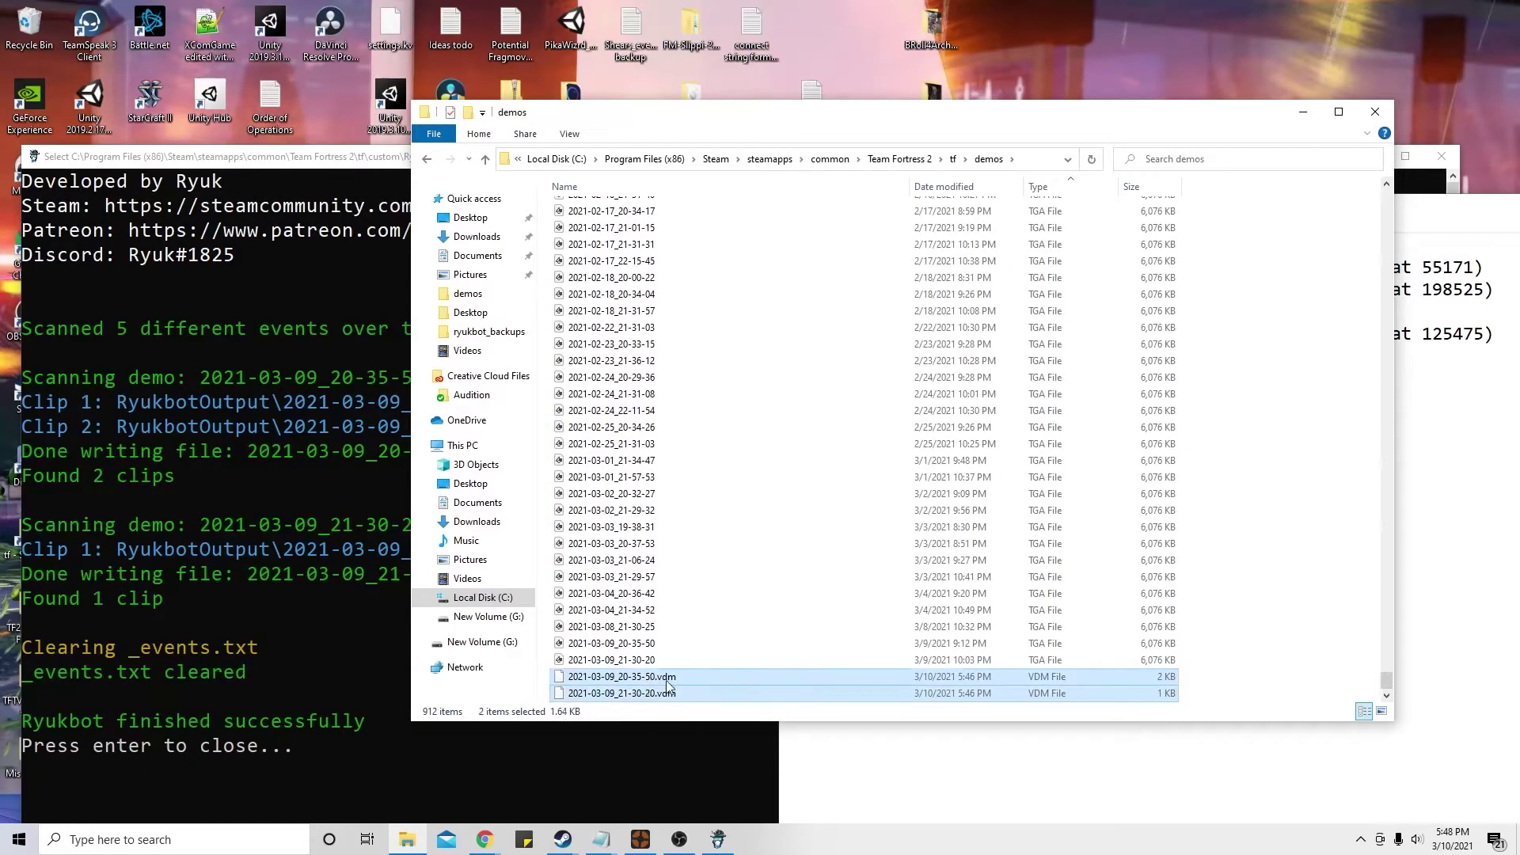
{"action": "right_click", "coordinate": [668, 685]}
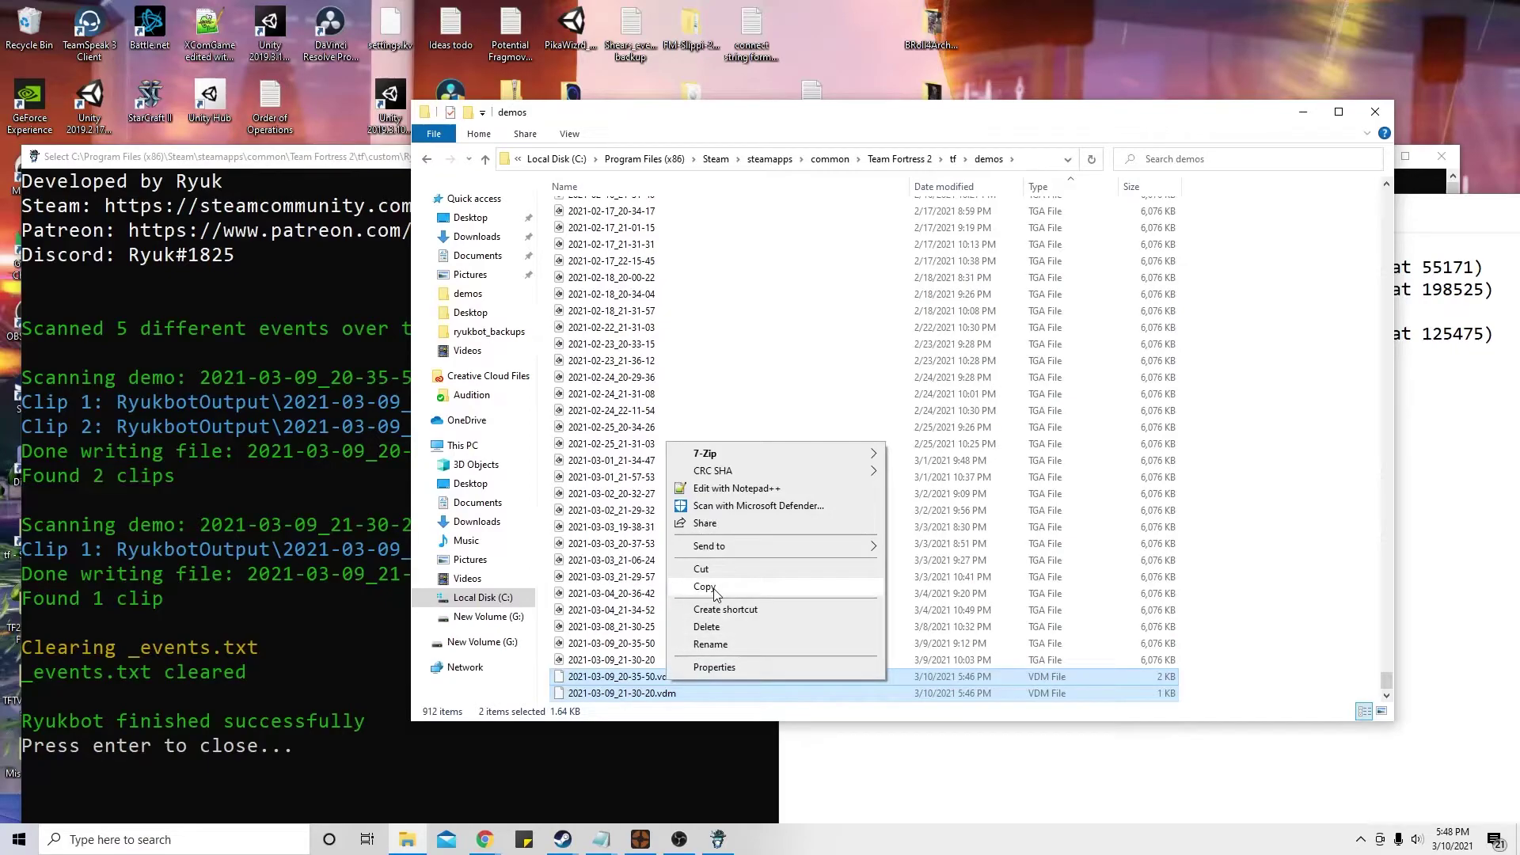
{"action": "left_click", "coordinate": [1291, 621]}
Step: Sort the demos folder by name and copy the DEM and VDM files of 2021-03-09_20-35-50 and 2021-03-09_21-30-20
{"action": "left_click", "coordinate": [1058, 194]}
{"action": "left_click", "coordinate": [762, 187]}
{"action": "scroll", "coordinate": [895, 506], "scroll_direction": "down", "scroll_amount": 5}
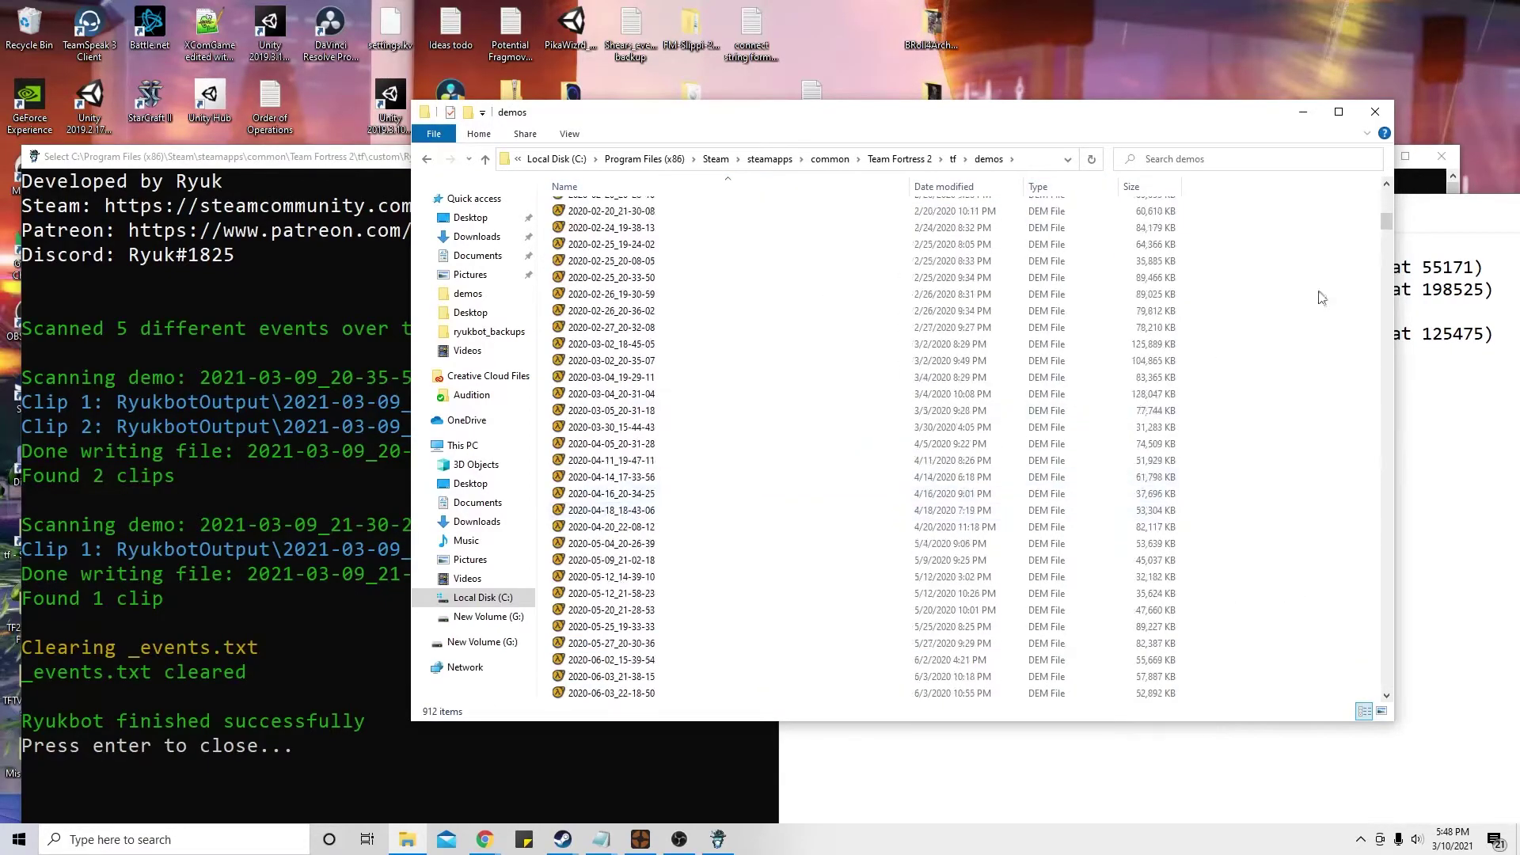
{"action": "left_click_drag", "start_coordinate": [1387, 221], "coordinate": [1409, 696]}
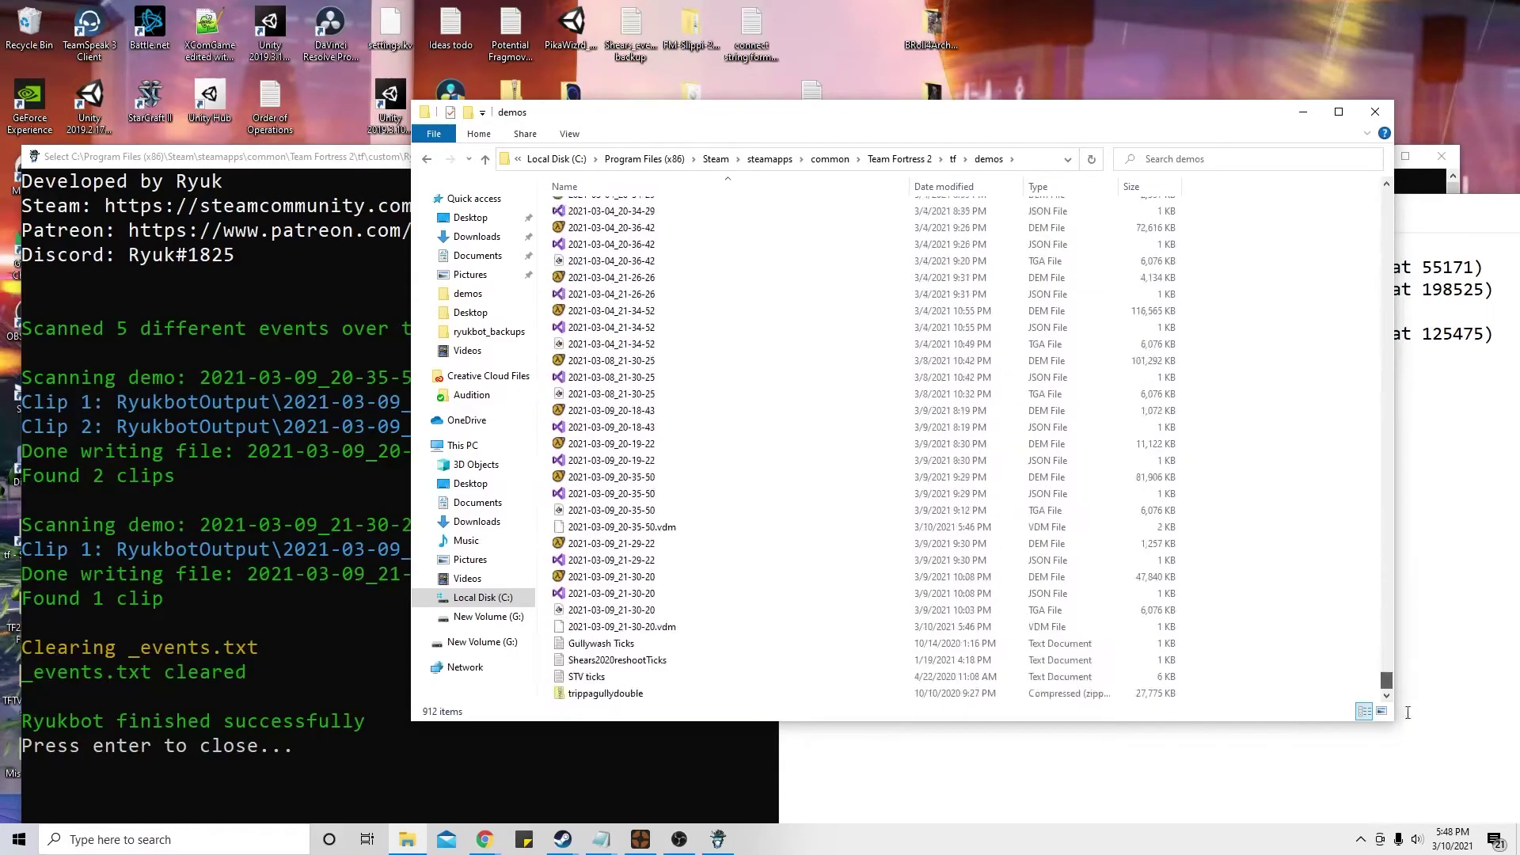
{"action": "left_click", "coordinate": [642, 477]}
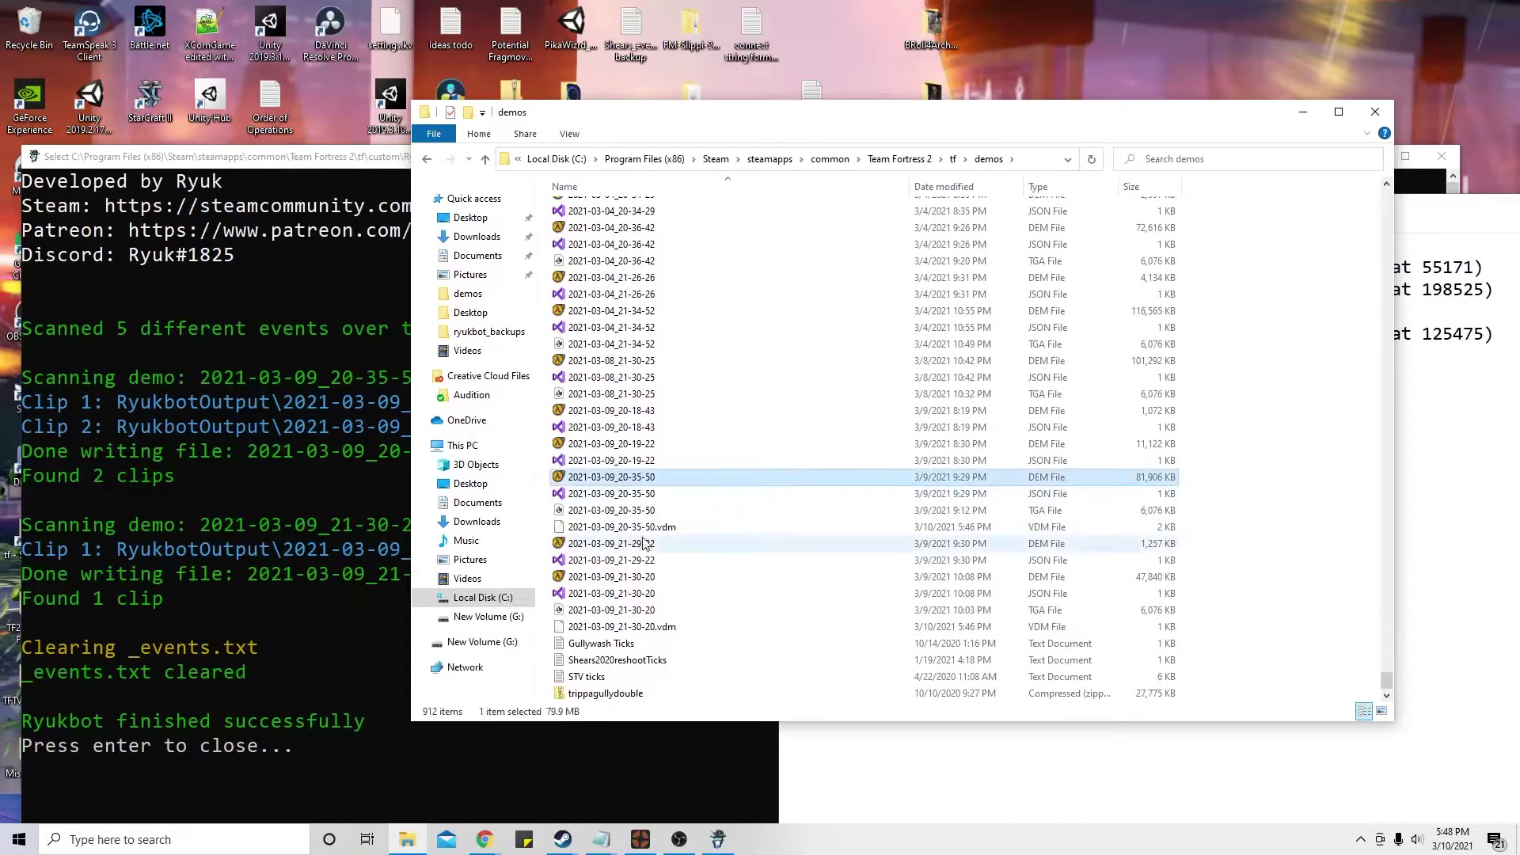
{"action": "left_click", "coordinate": [633, 526], "text": "ctrl"}
{"action": "left_click", "coordinate": [648, 578], "text": "ctrl"}
{"action": "left_click", "coordinate": [645, 626], "text": "ctrl"}
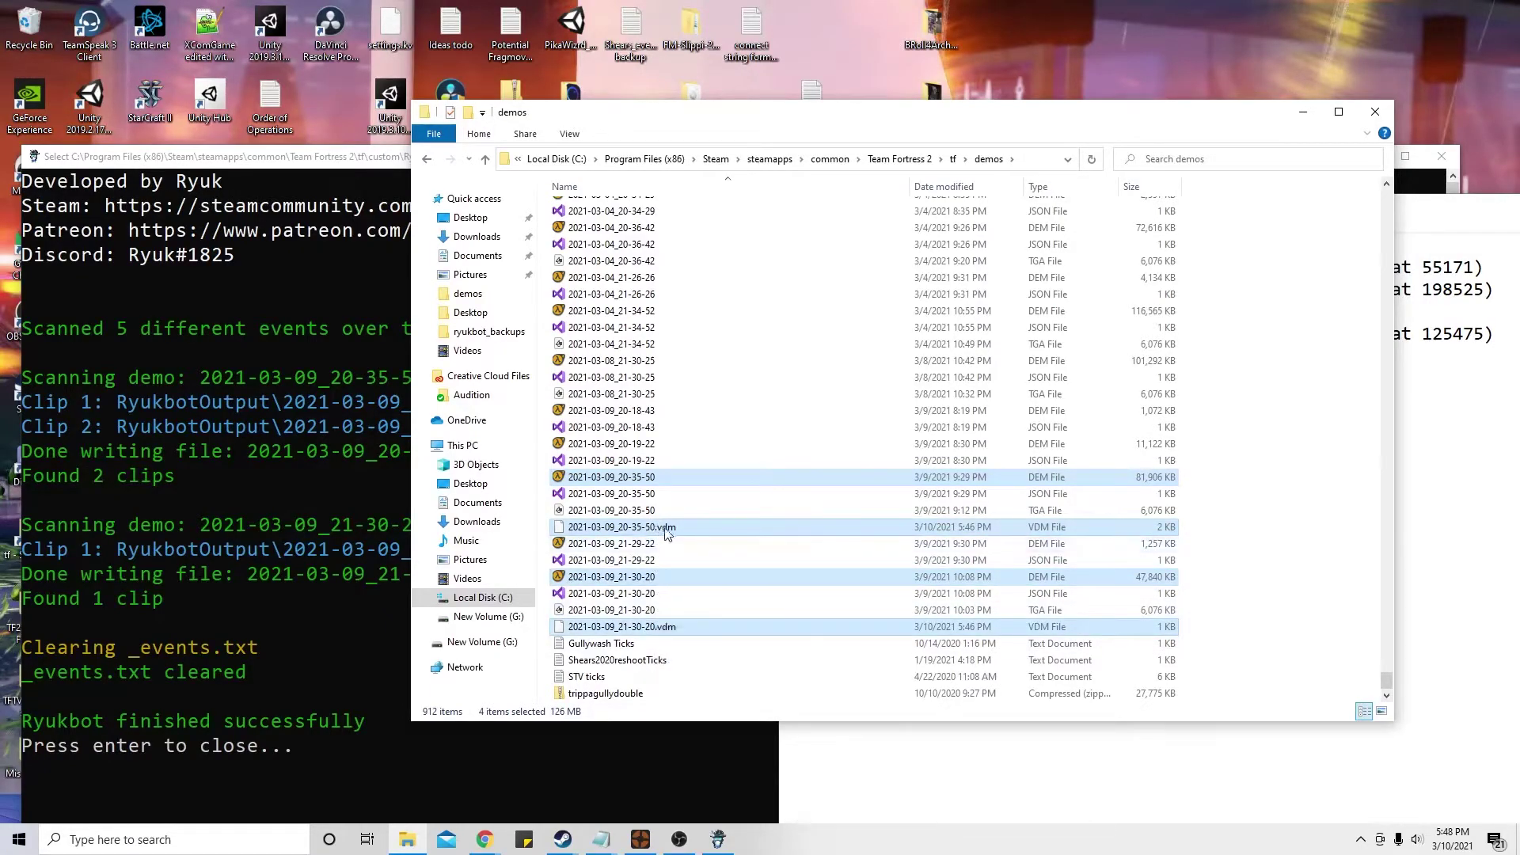
{"action": "right_click", "coordinate": [688, 530]}
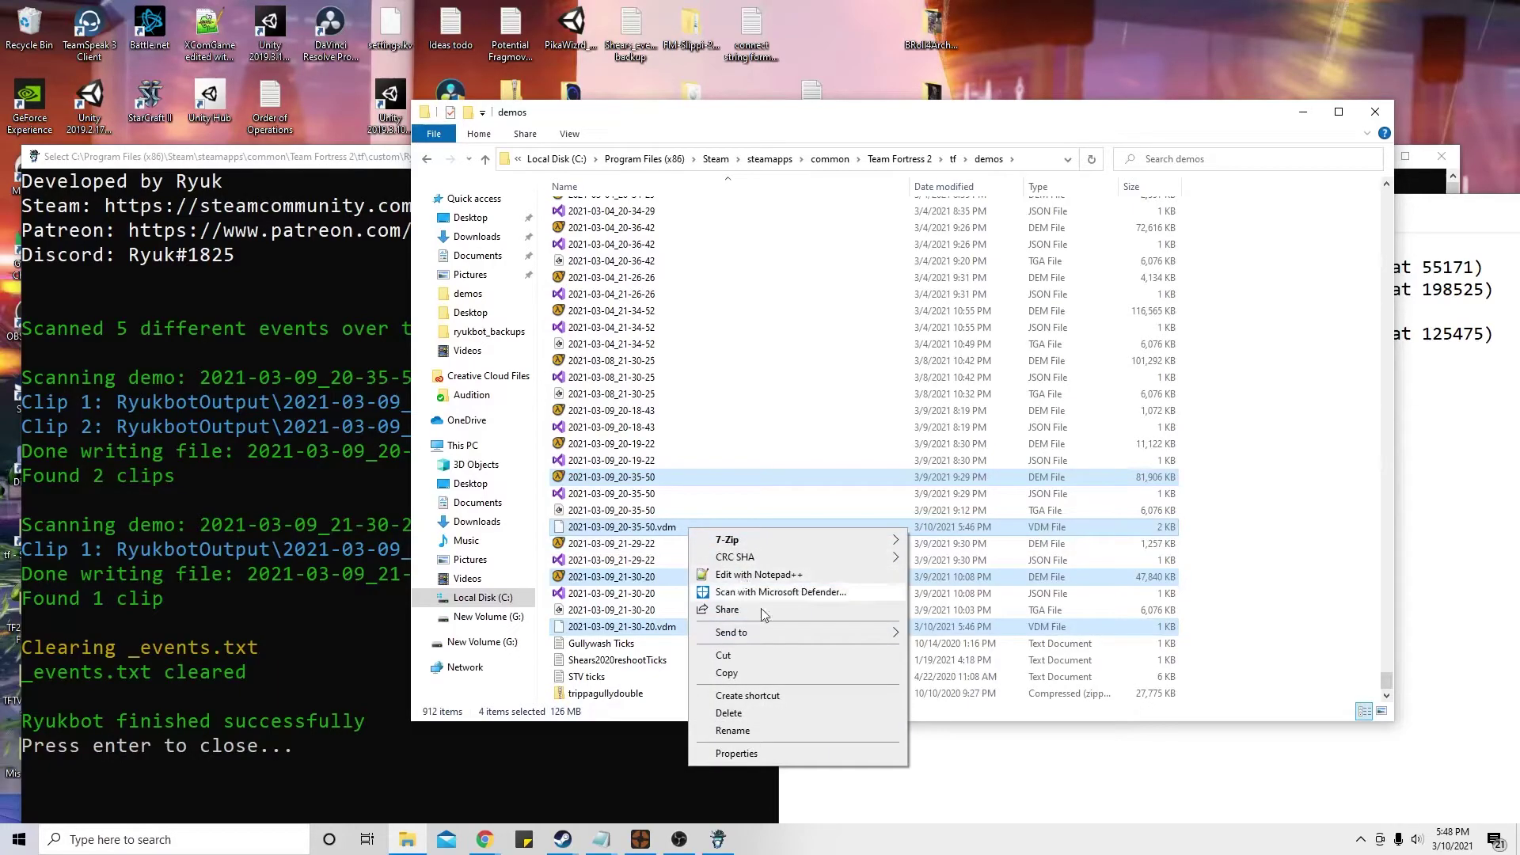
{"action": "left_click", "coordinate": [775, 672]}
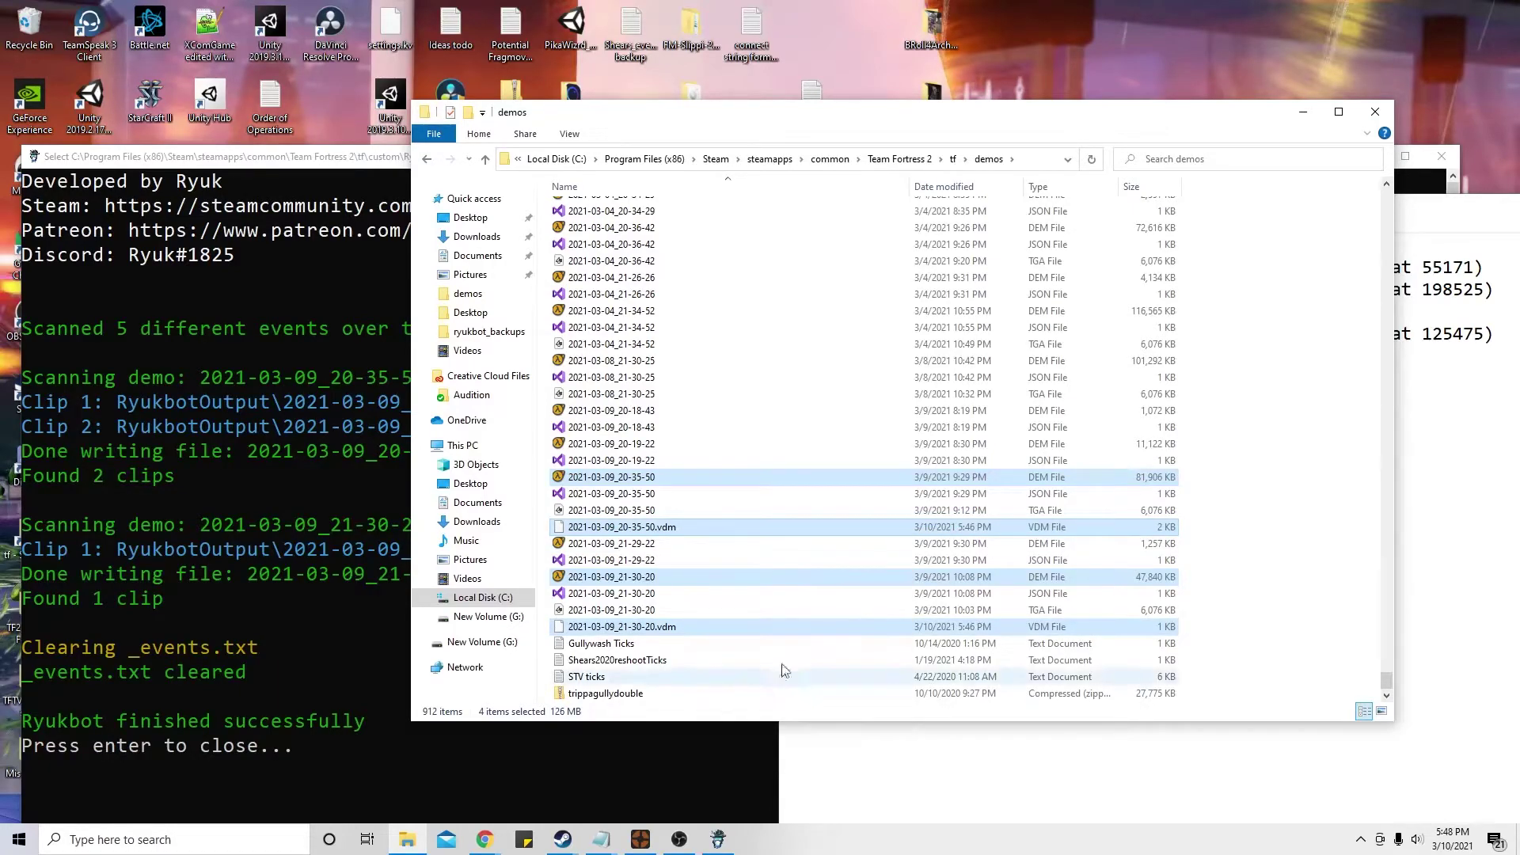
Step: Paste the copied demo and VDM files into the main tf folder
{"action": "left_click", "coordinate": [953, 165]}
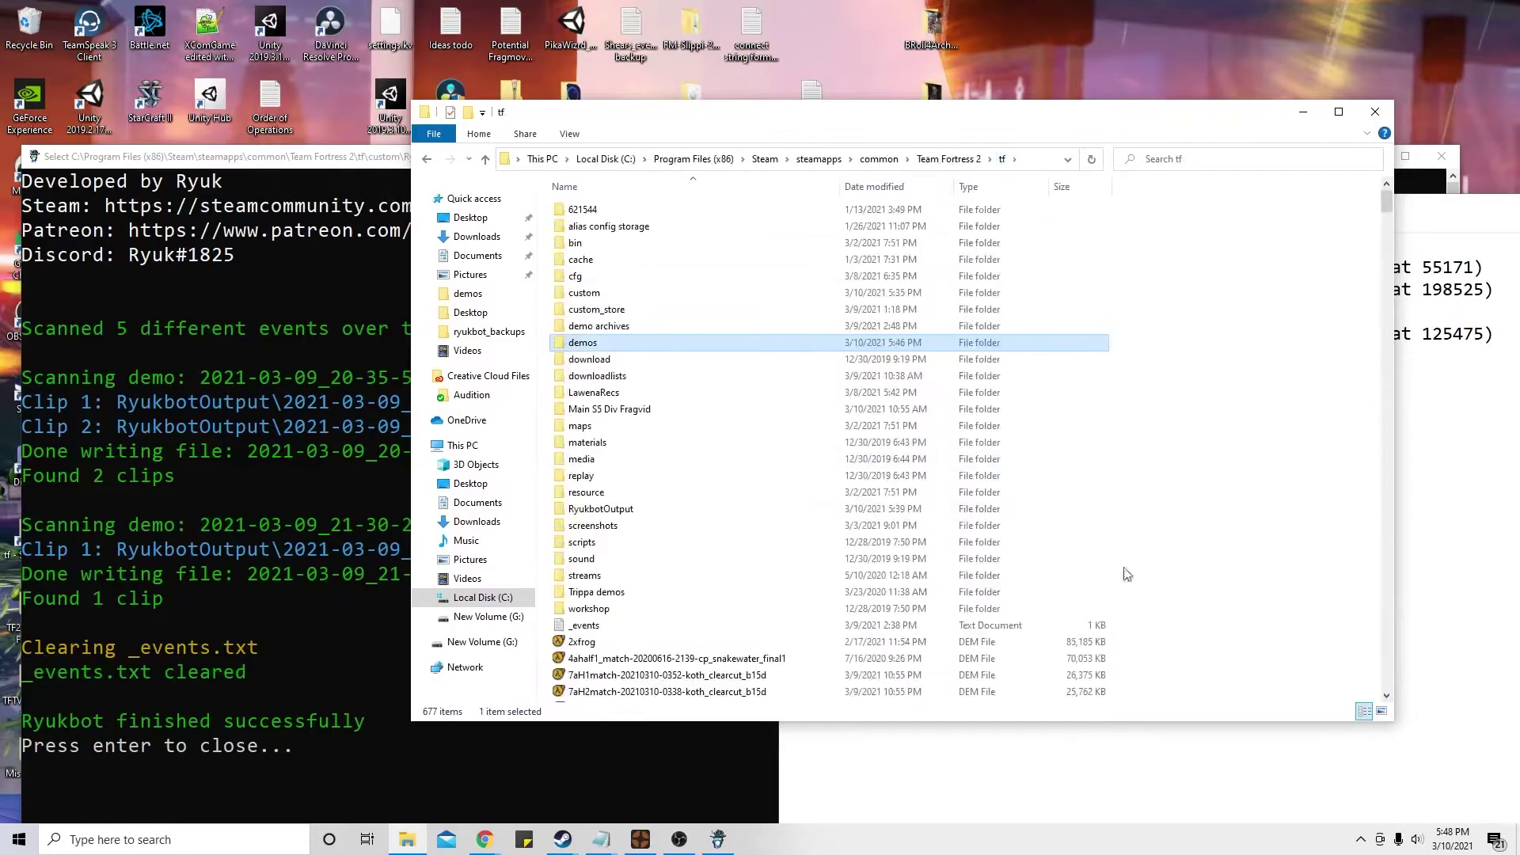
{"action": "scroll", "coordinate": [1169, 543], "scroll_direction": "down", "scroll_amount": 6}
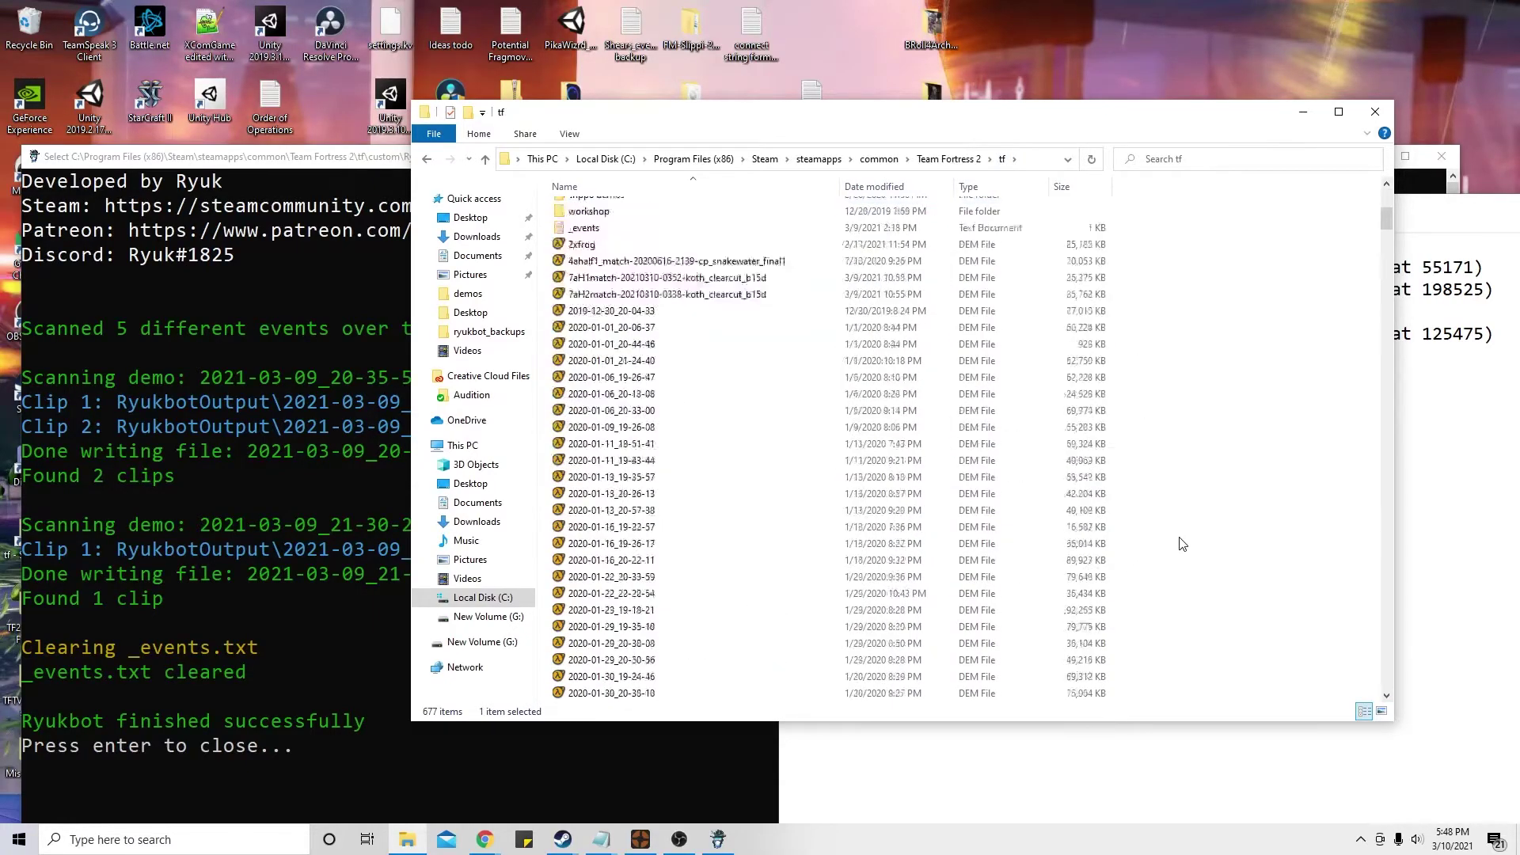
{"action": "scroll", "coordinate": [1238, 543], "scroll_direction": "up", "scroll_amount": 5}
{"action": "scroll", "coordinate": [1238, 540], "scroll_direction": "up", "scroll_amount": 4}
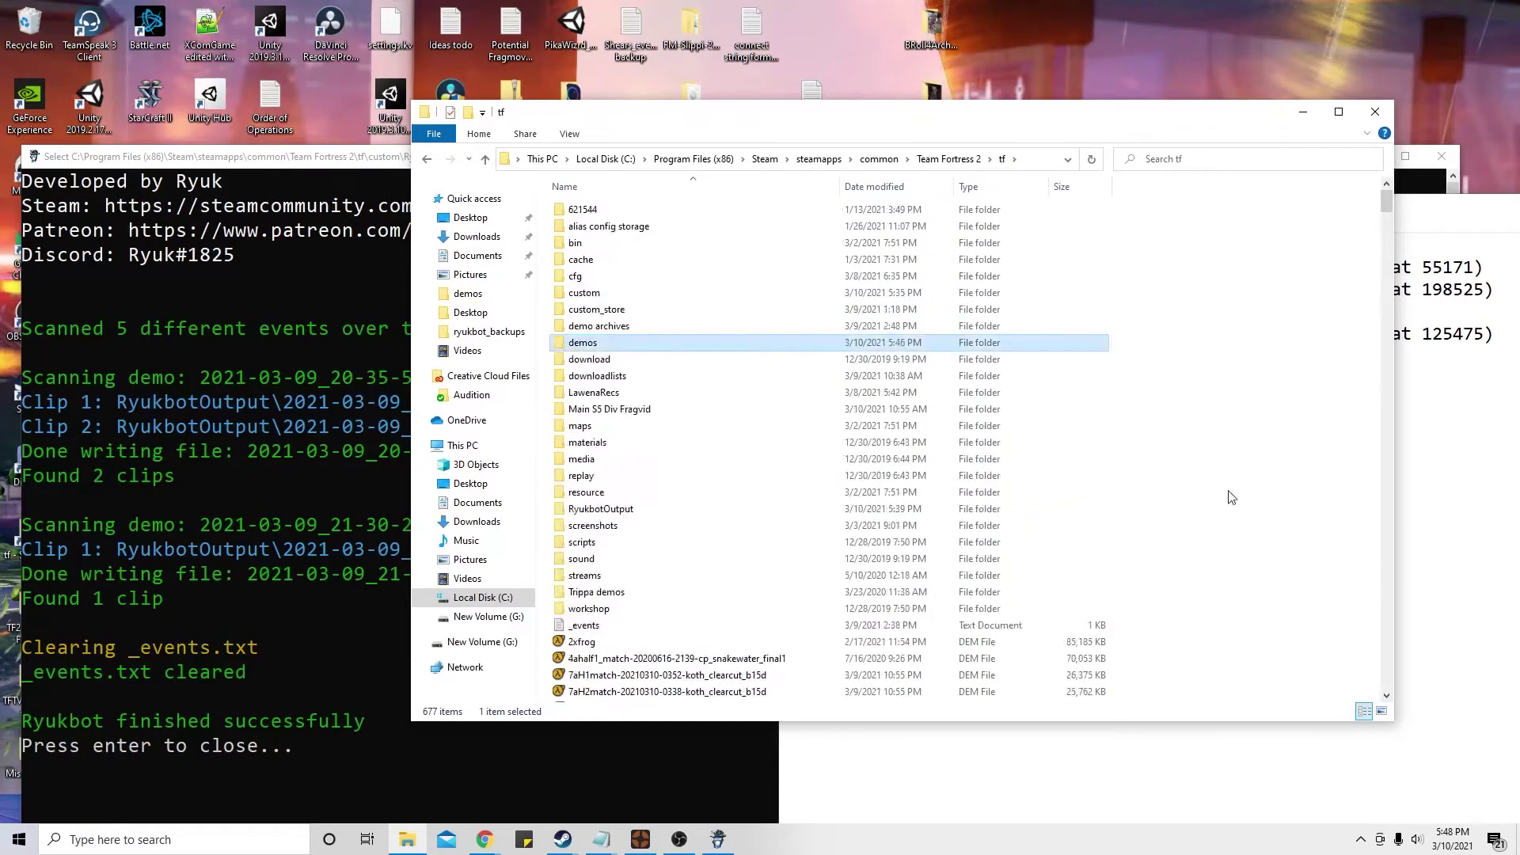
{"action": "right_click", "coordinate": [1229, 492]}
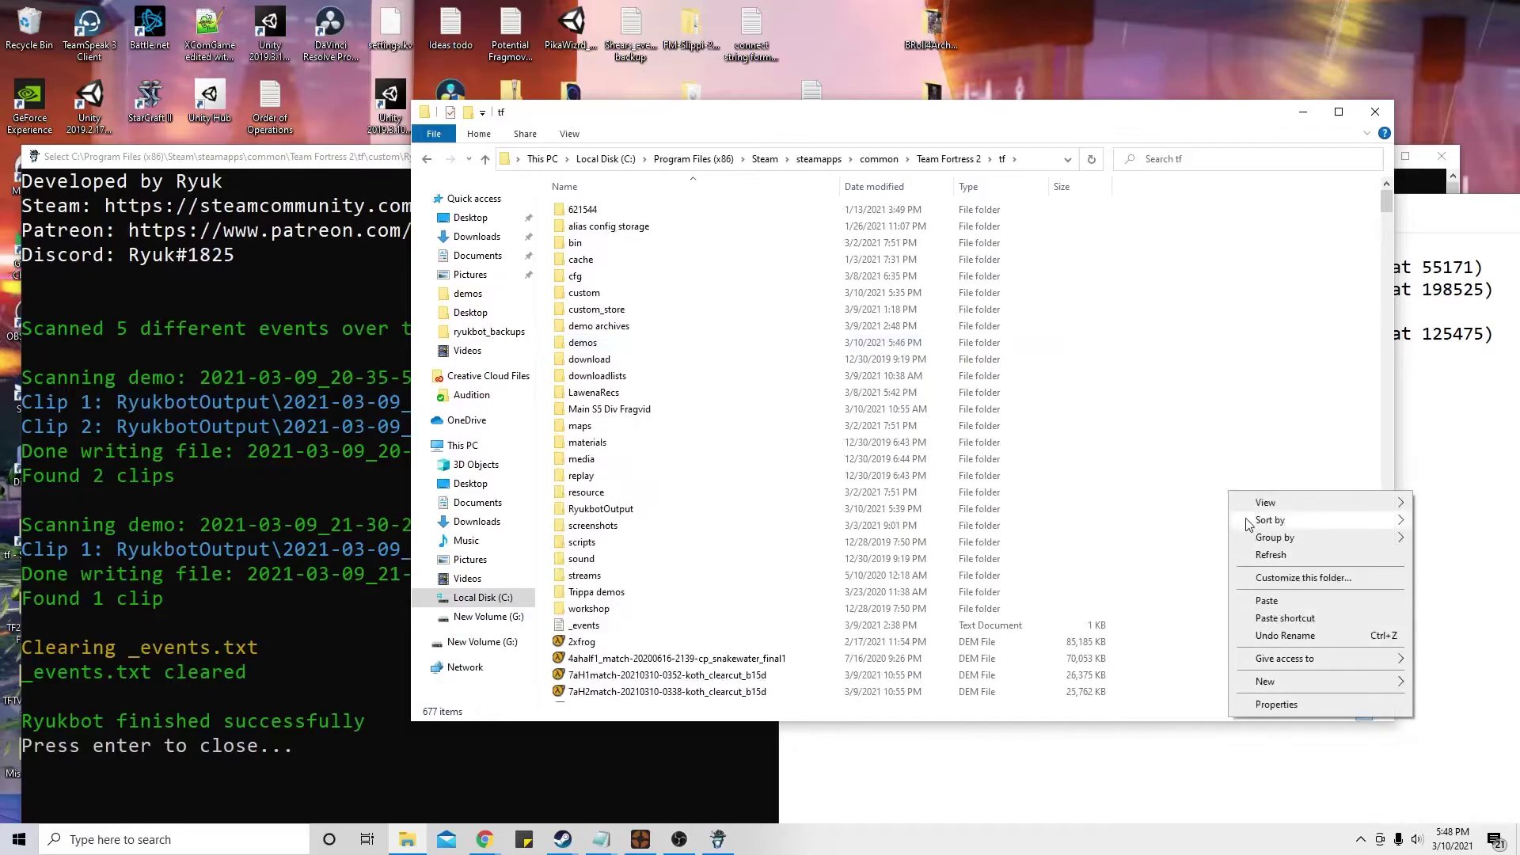
{"action": "left_click", "coordinate": [1266, 601]}
Step: Highlight the four pasted files in the tf folder, from 2021-03-09_20-35-50 to 2021-03-09_21-30-20.vdm, to check them
{"action": "scroll", "coordinate": [705, 285], "scroll_direction": "up", "scroll_amount": 2}
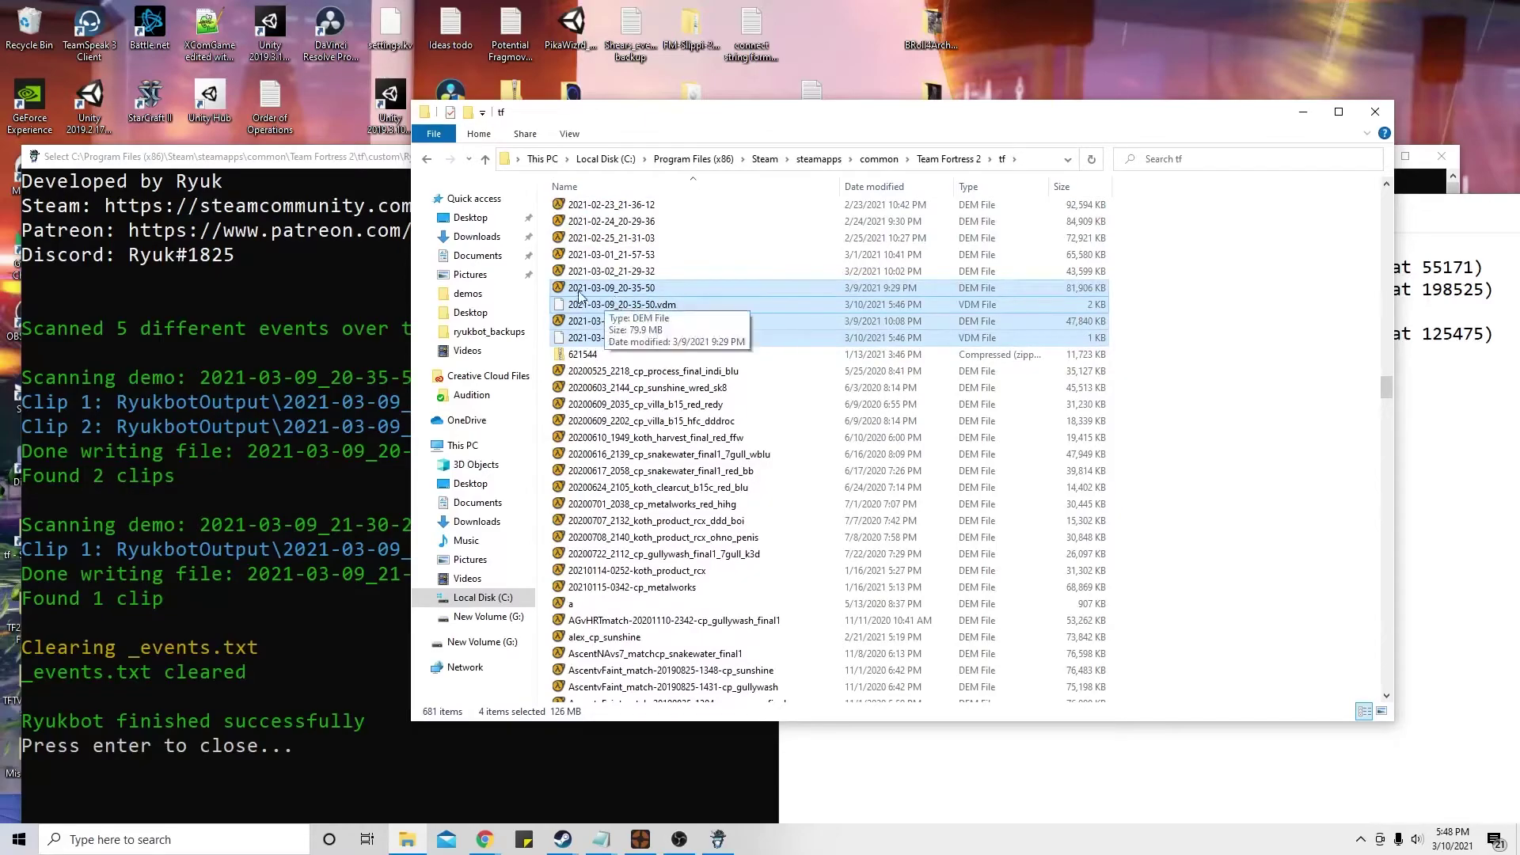
{"action": "left_click", "coordinate": [1140, 317]}
{"action": "left_click", "coordinate": [578, 288]}
{"action": "left_click", "coordinate": [603, 338], "text": "shift"}
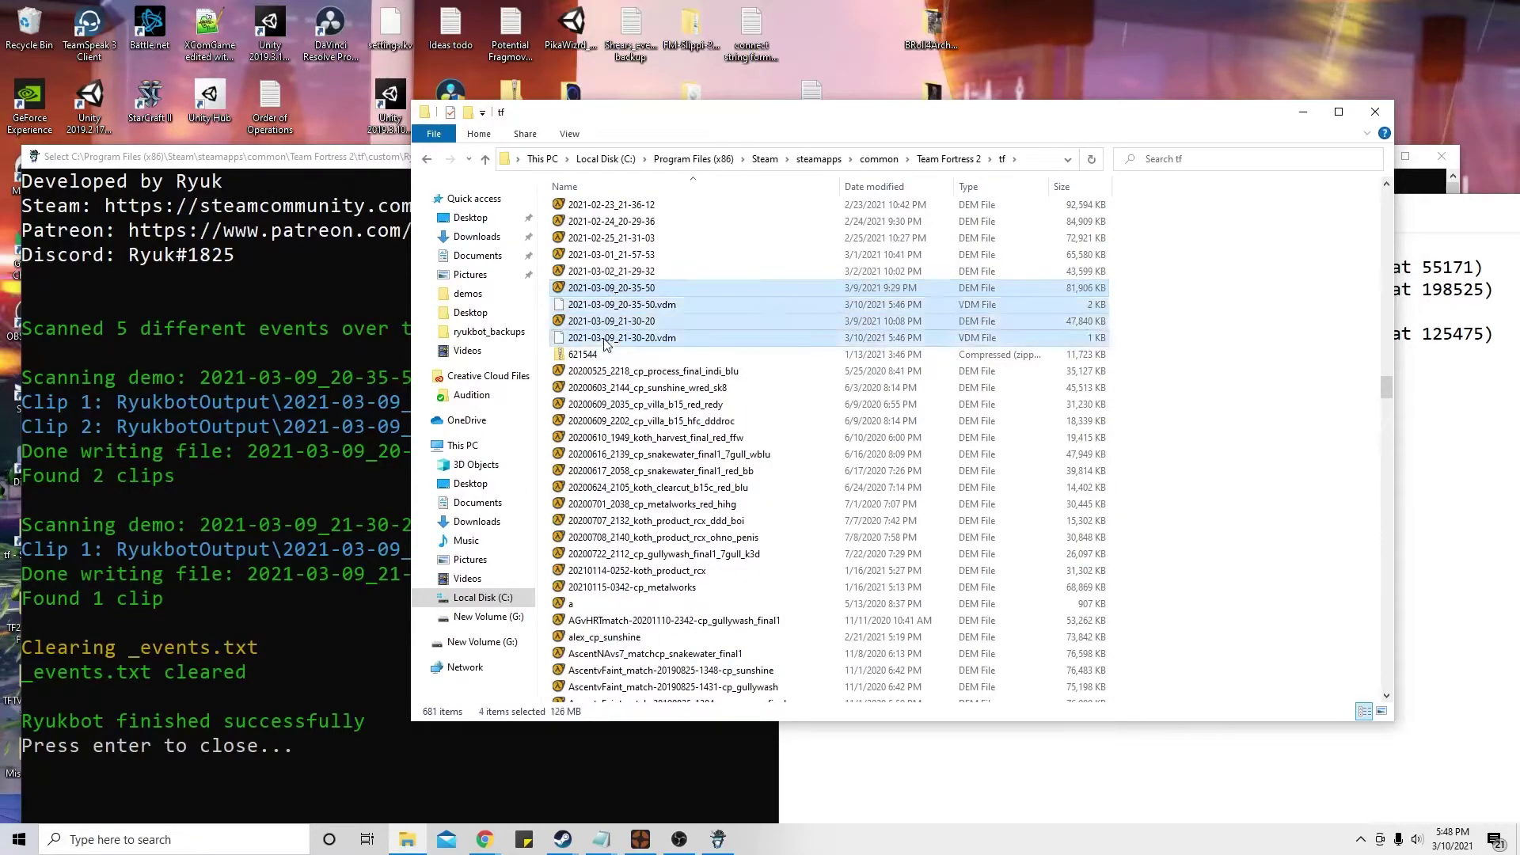
Step: Switch to Team Fortress 2, clear the unsubmitted playdemo text from the developer console and close the console
{"action": "mouse_move", "coordinate": [648, 845]}
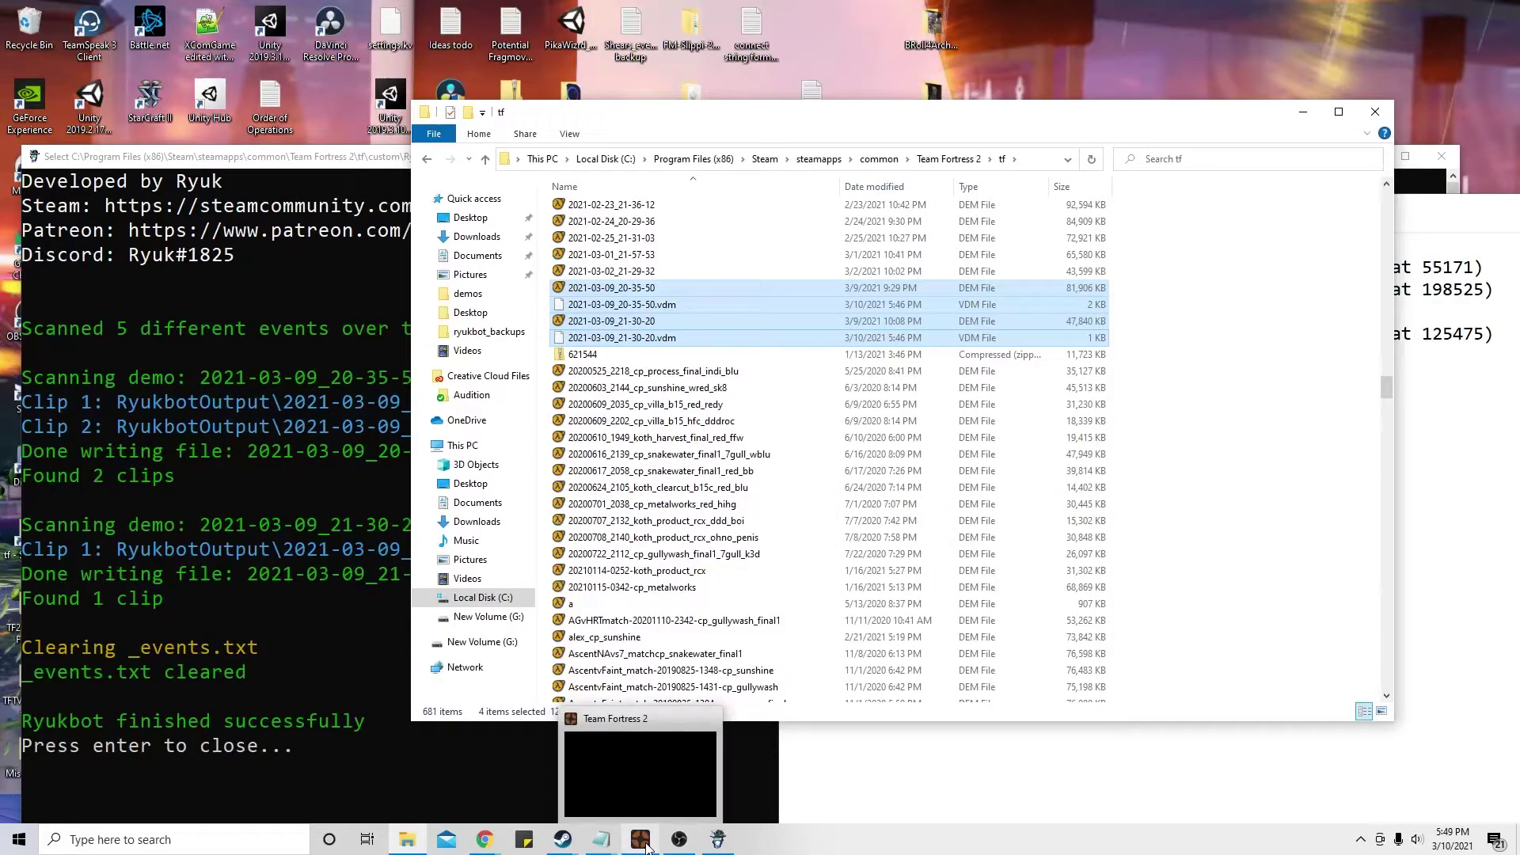
{"action": "left_click", "coordinate": [646, 844]}
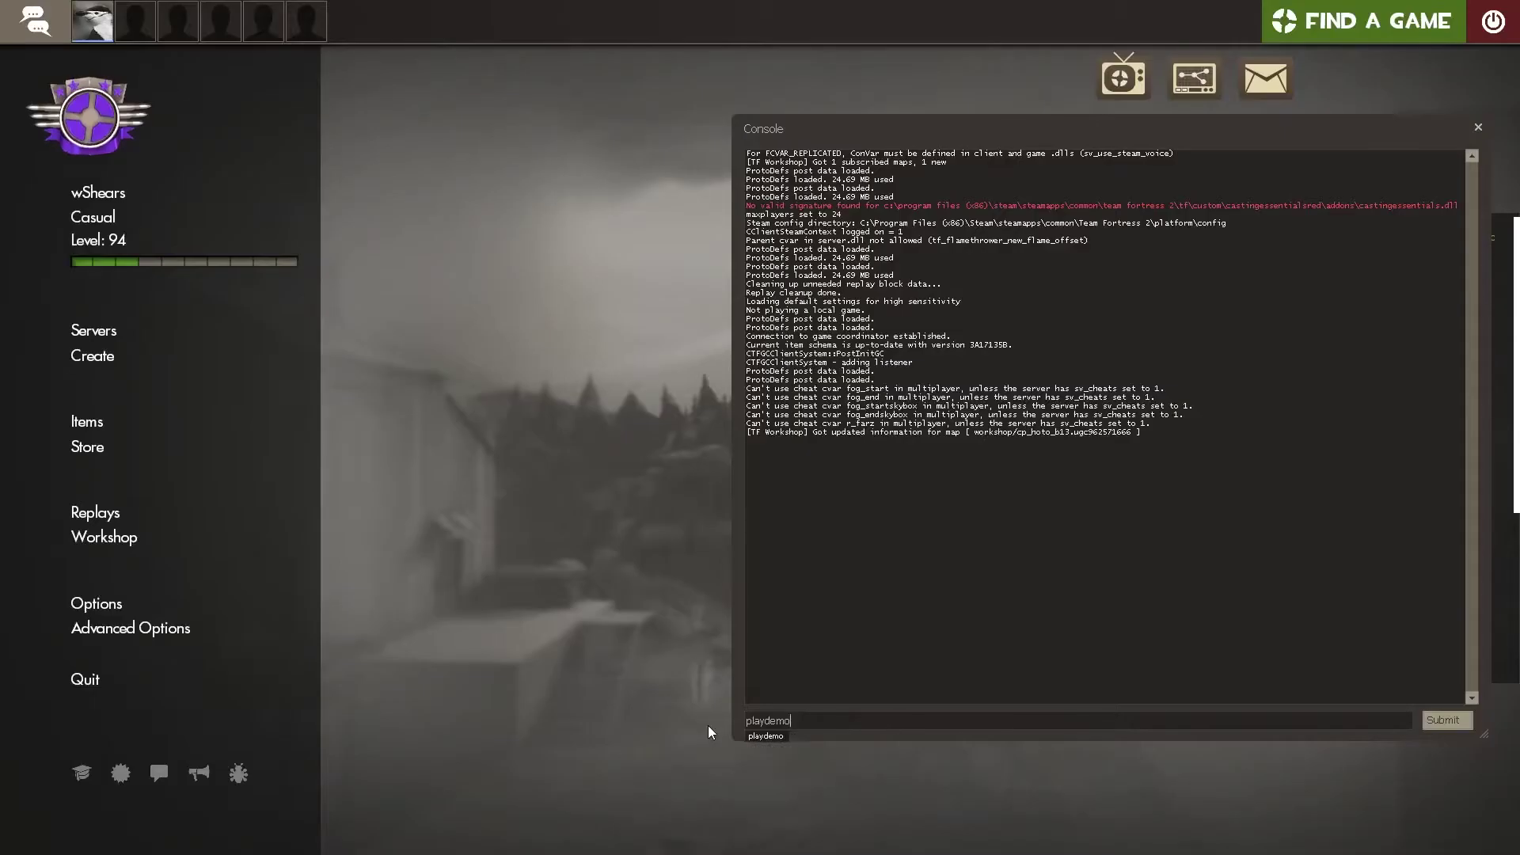
{"action": "type", "text": "play"}
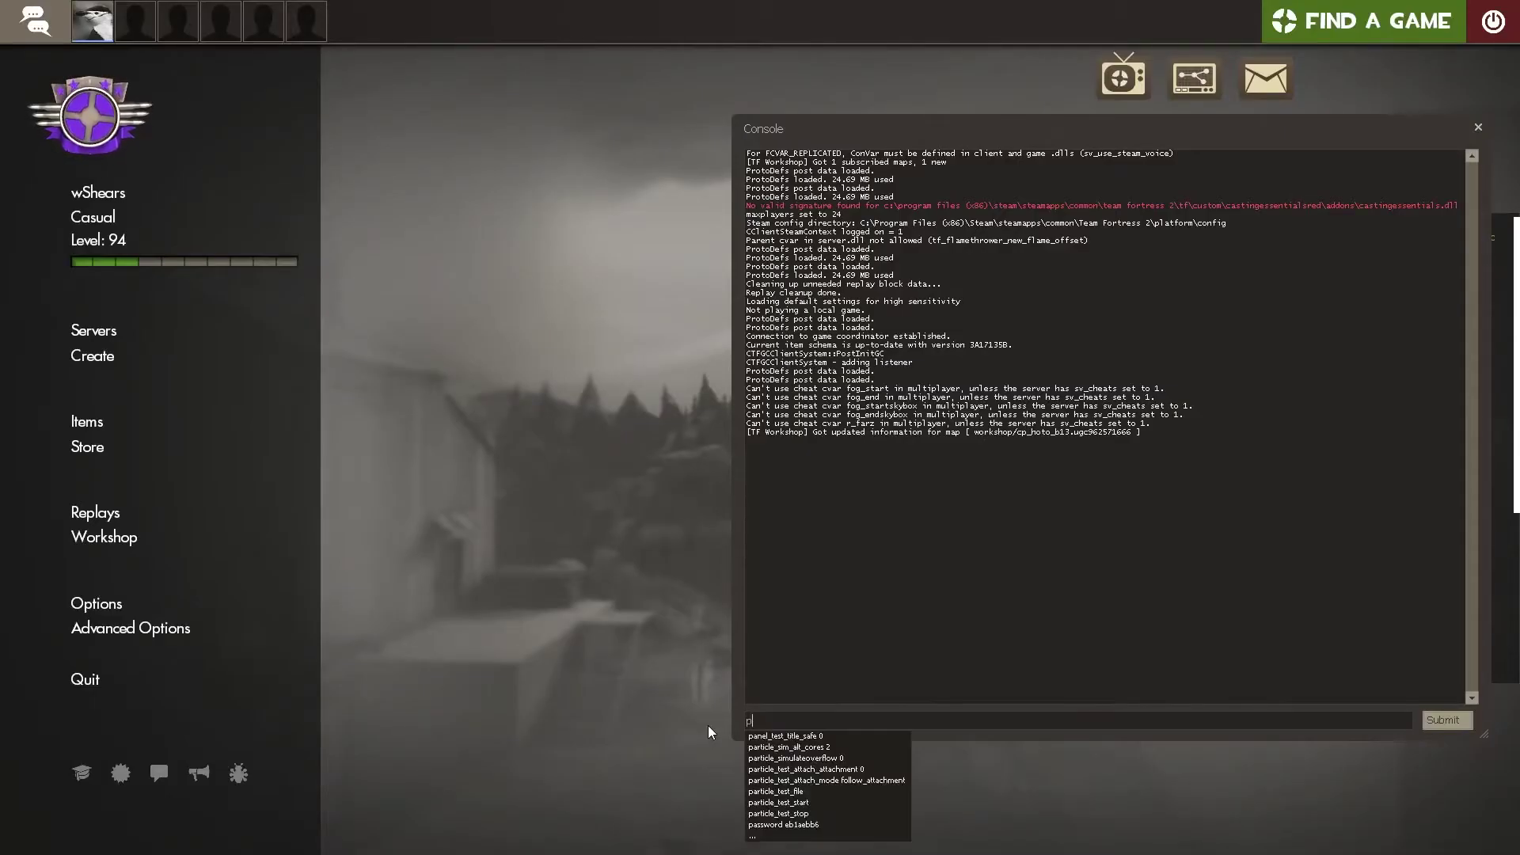
{"action": "key", "text": "BackSpace"}
{"action": "key", "text": "BackSpace"}
{"action": "key", "text": "BackSpace"}
{"action": "key", "text": "BackSpace"}
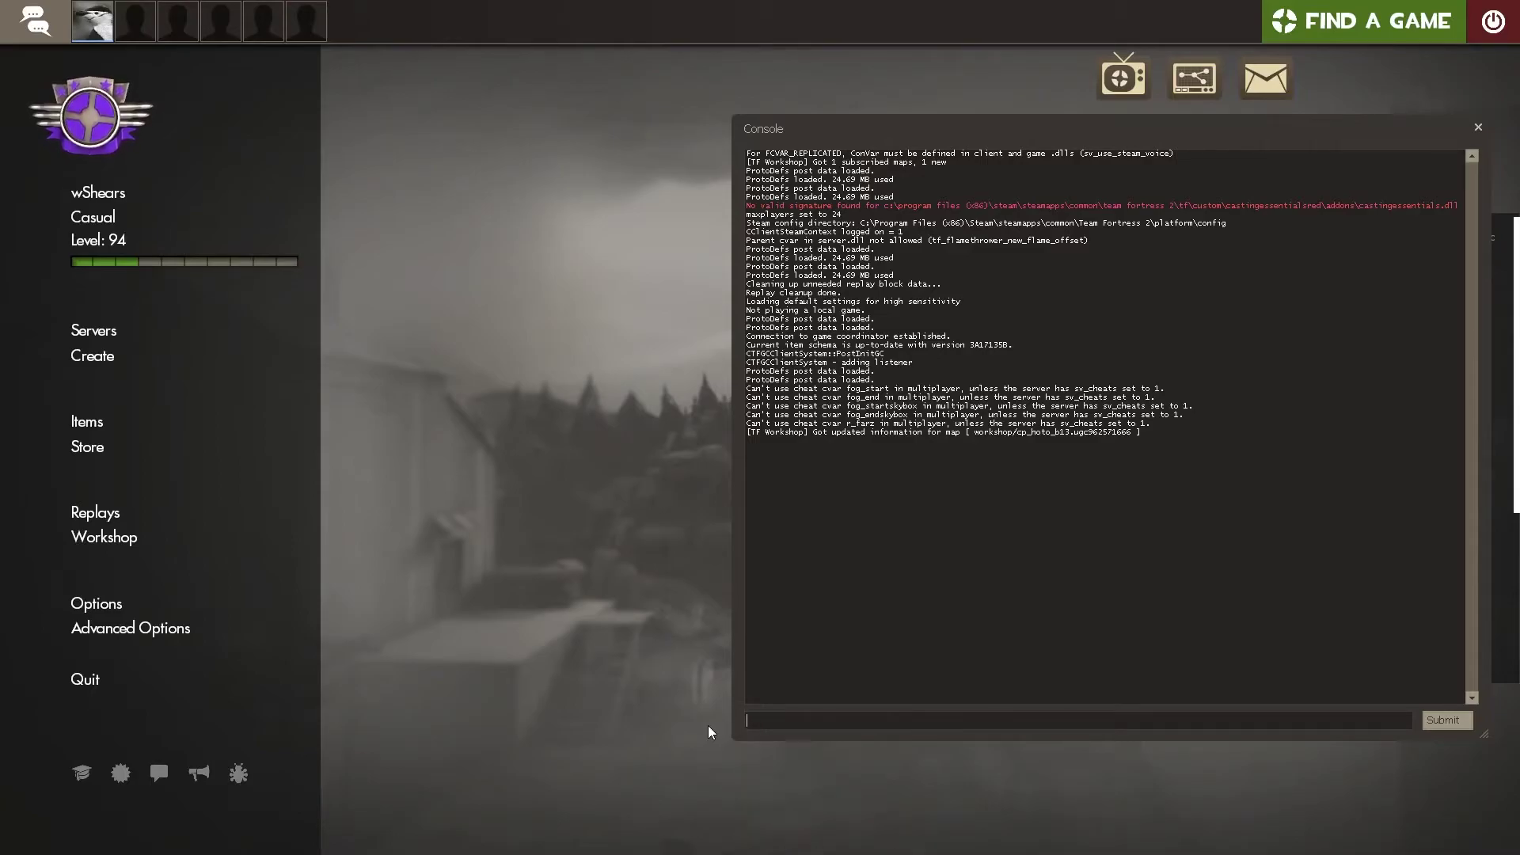
{"action": "left_click", "coordinate": [1477, 127]}
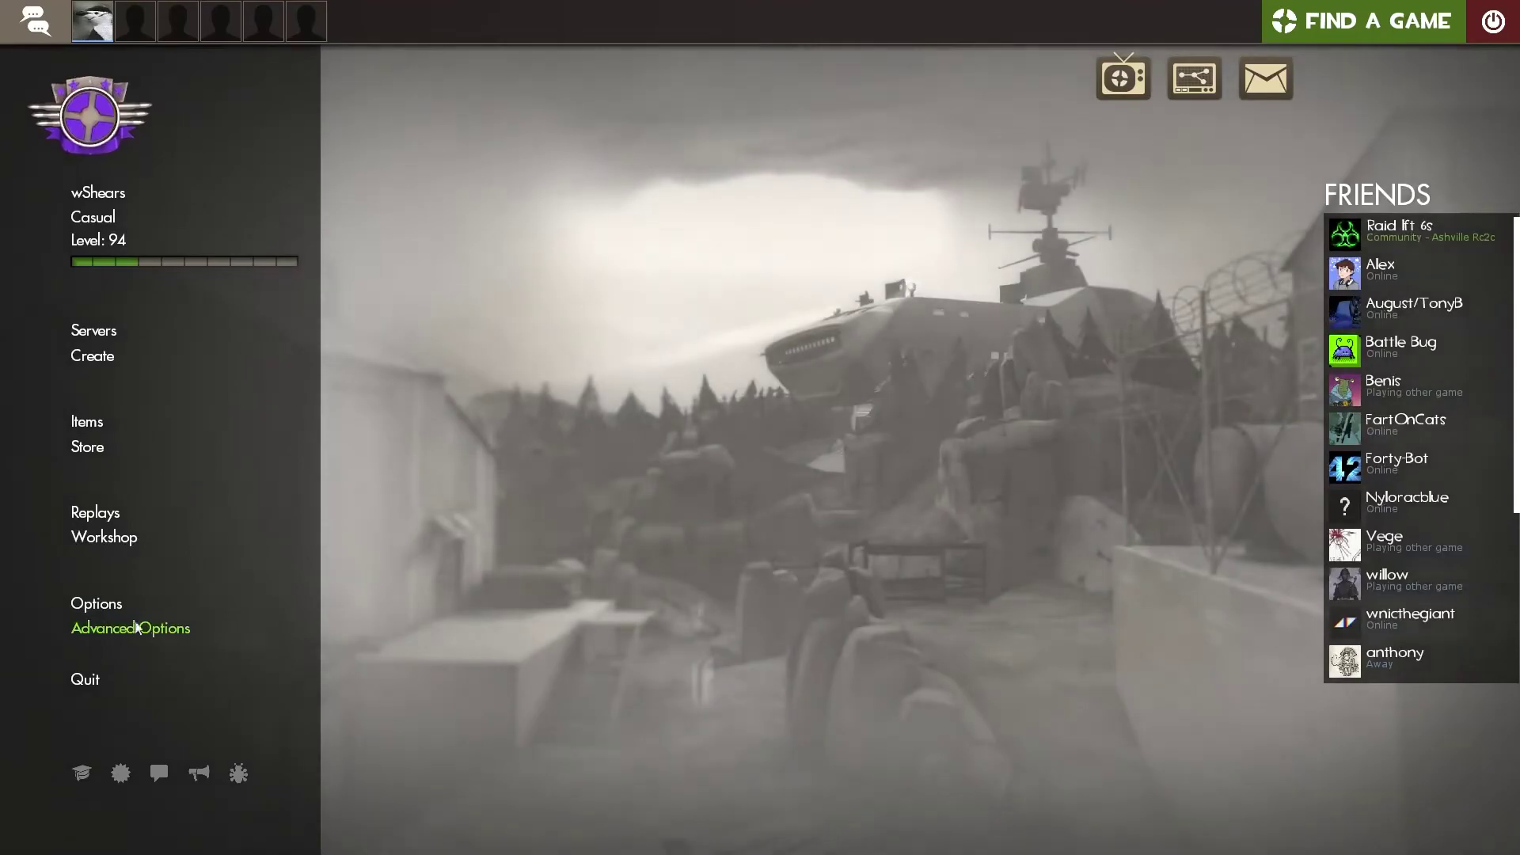
Step: Check the developer console setting in the game's advanced keyboard options and accept the options
{"action": "left_click", "coordinate": [96, 604]}
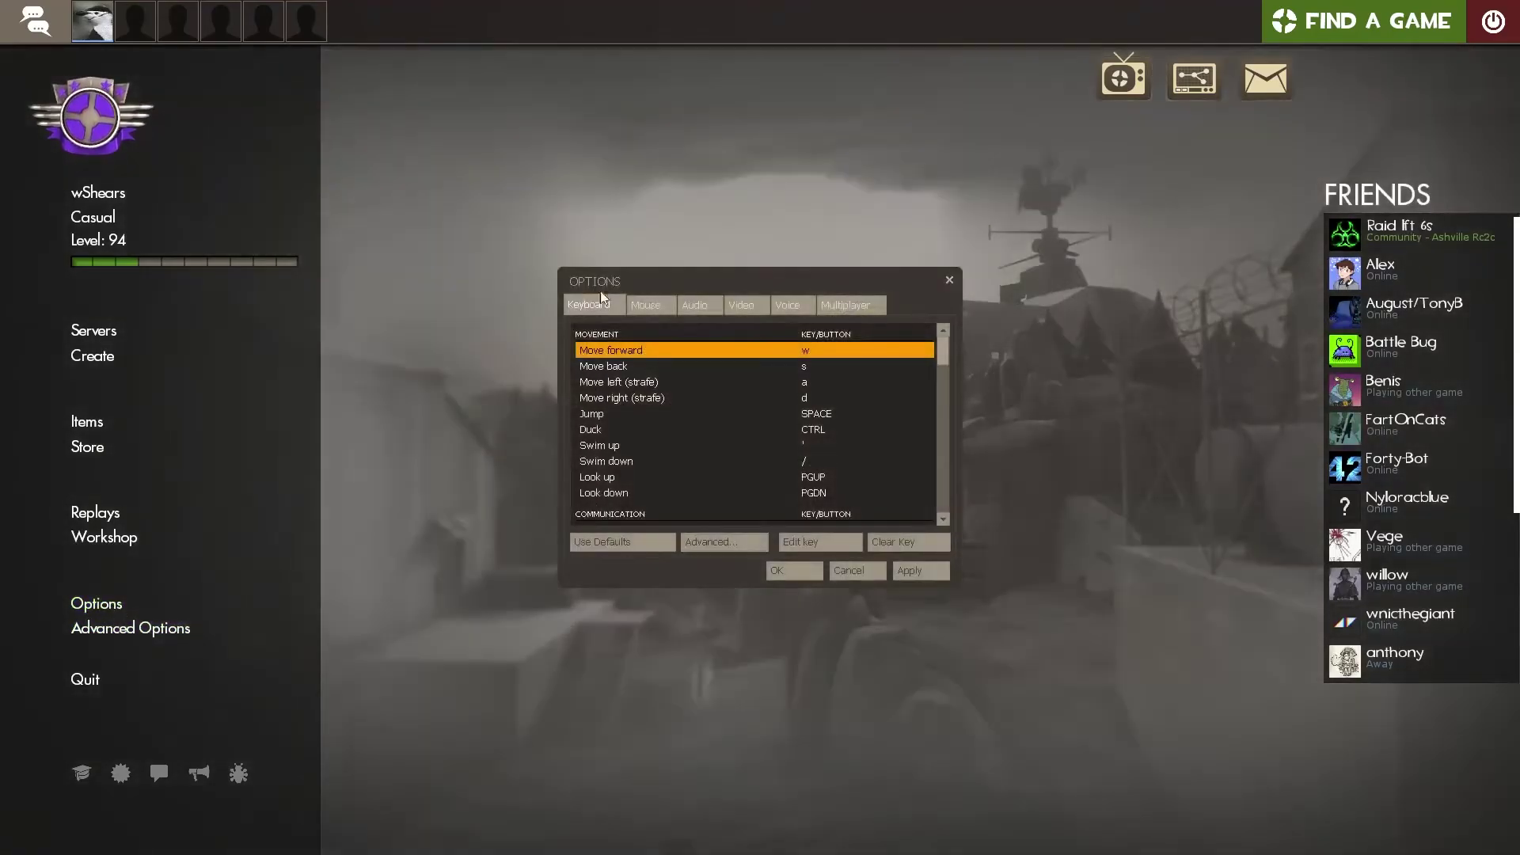
{"action": "left_click", "coordinate": [726, 543]}
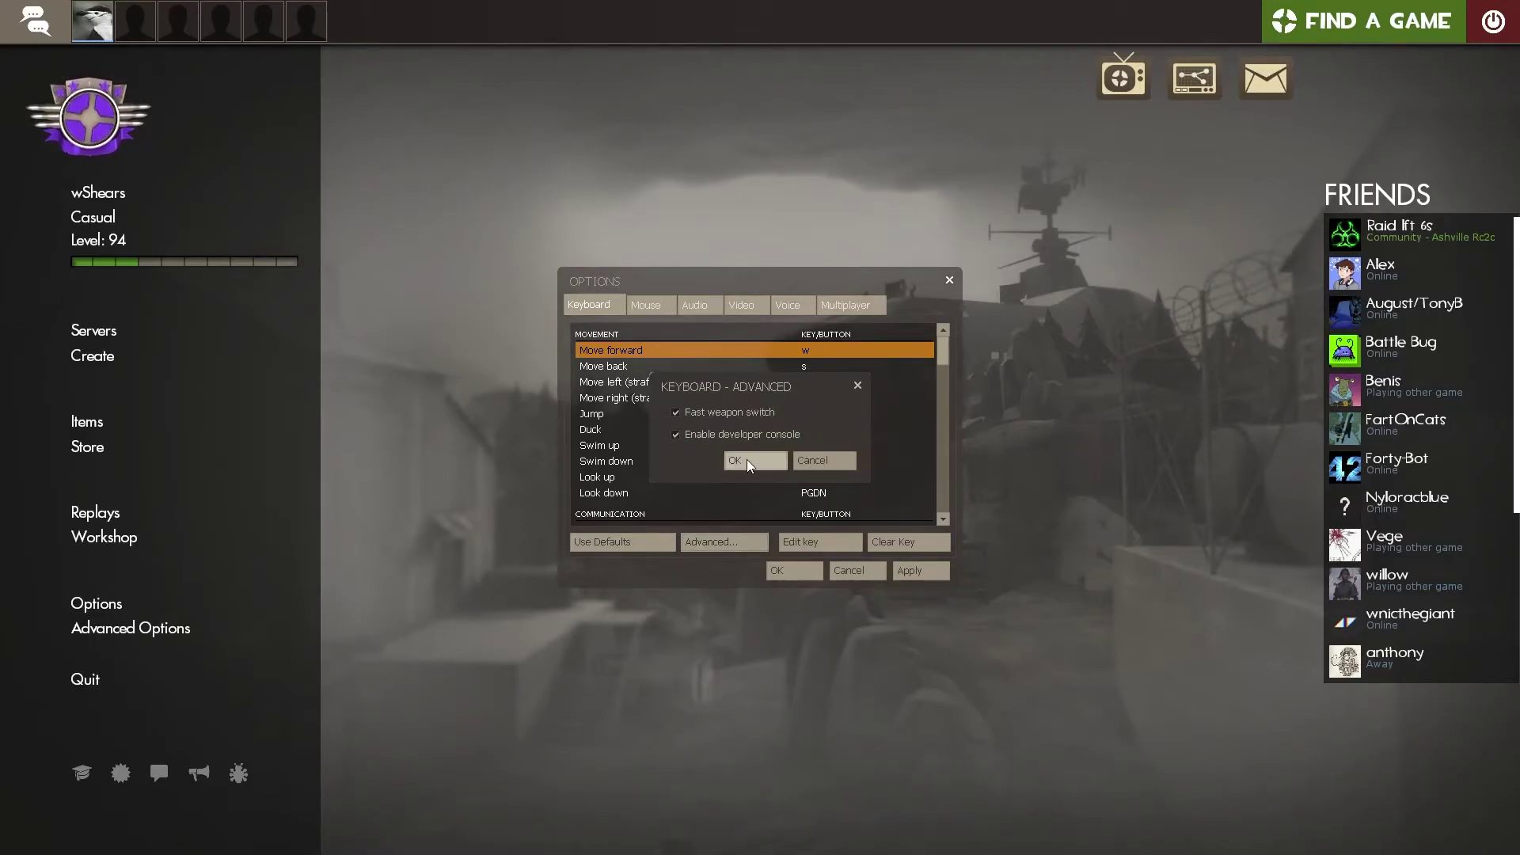
{"action": "left_click", "coordinate": [747, 459]}
{"action": "left_click", "coordinate": [775, 571]}
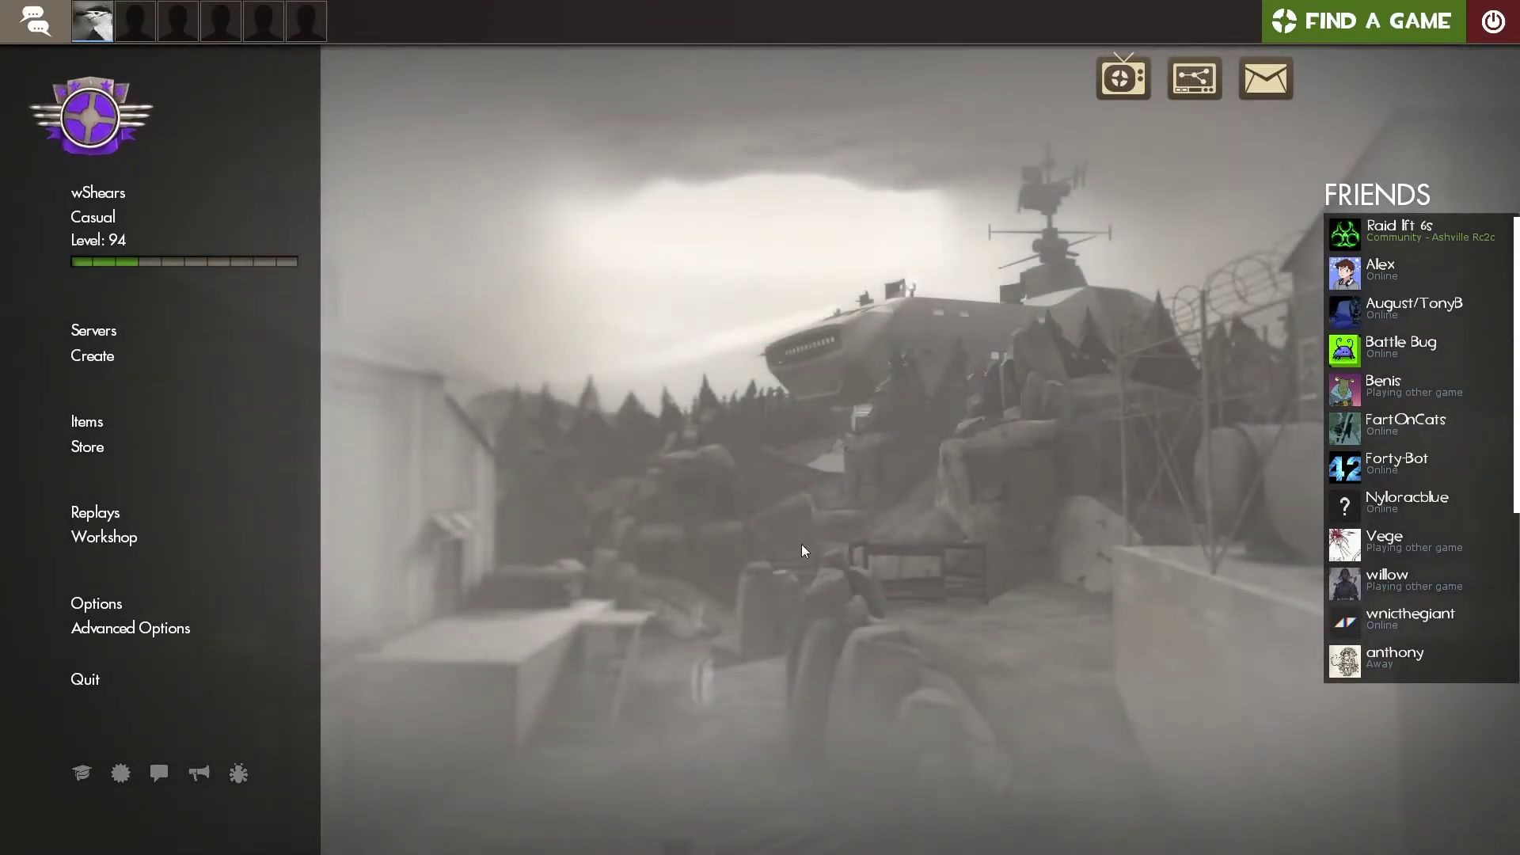
Step: Open the developer console and play the demo 2021-03-09_20-35-50 with the playdemo command
{"action": "key", "text": "grave"}
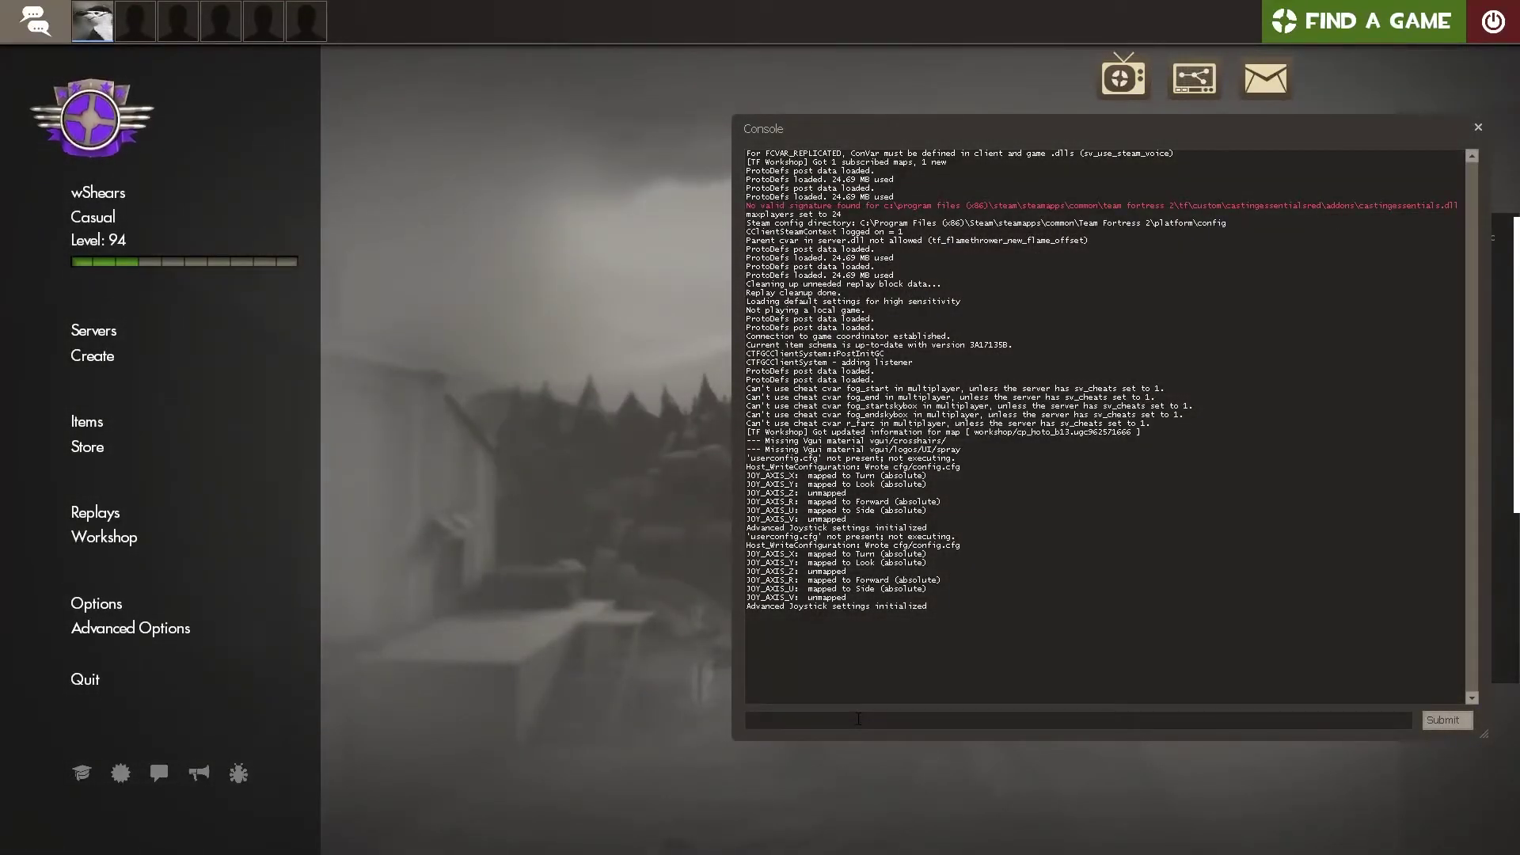
{"action": "left_click_drag", "start_coordinate": [798, 129], "coordinate": [677, 158]}
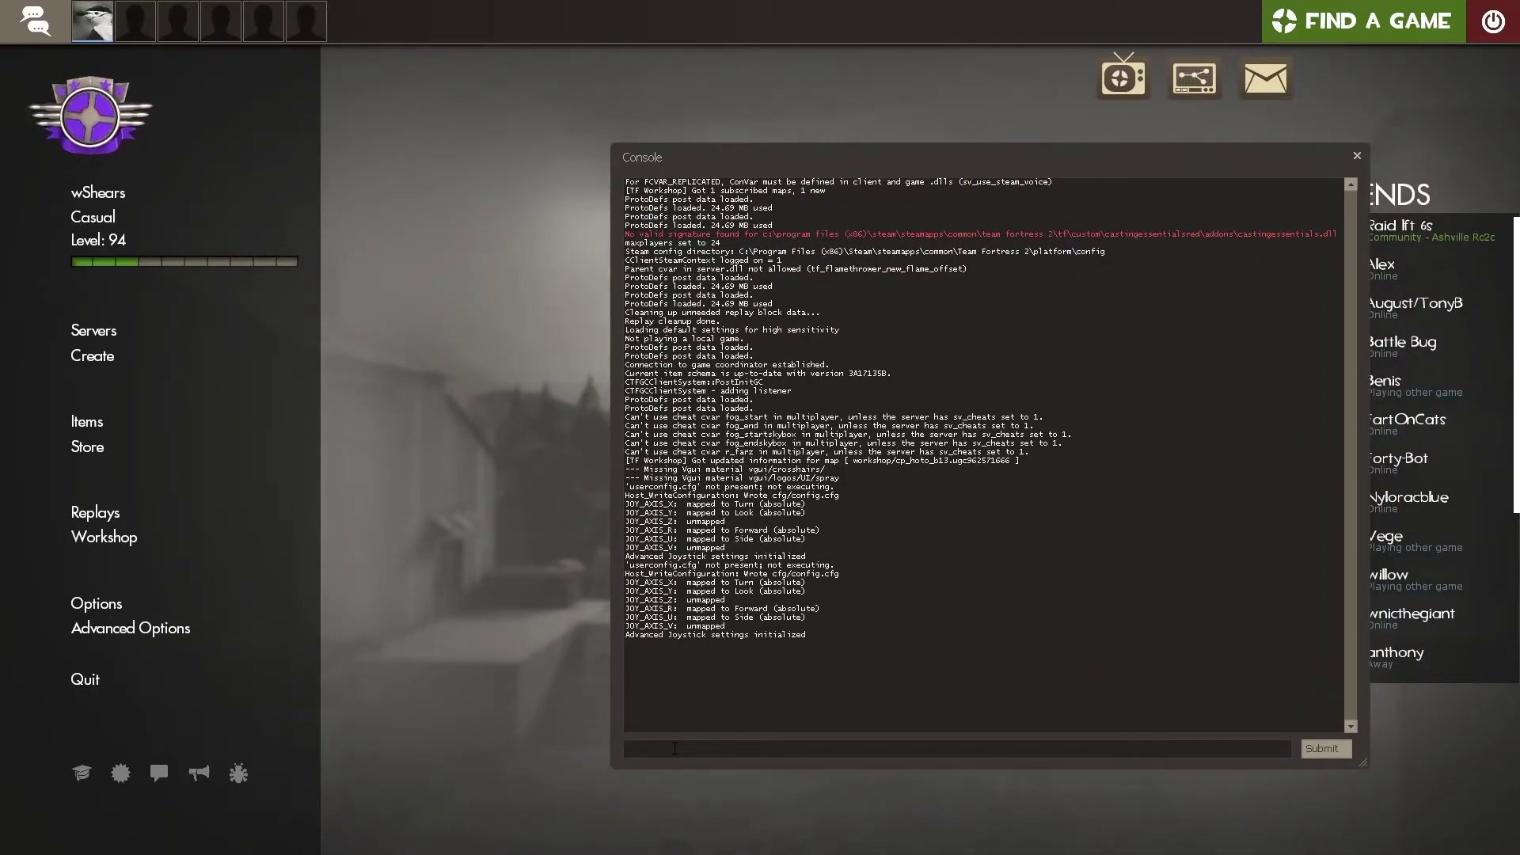
{"action": "type", "text": "playdemo 2021-03-09_20-35-50"}
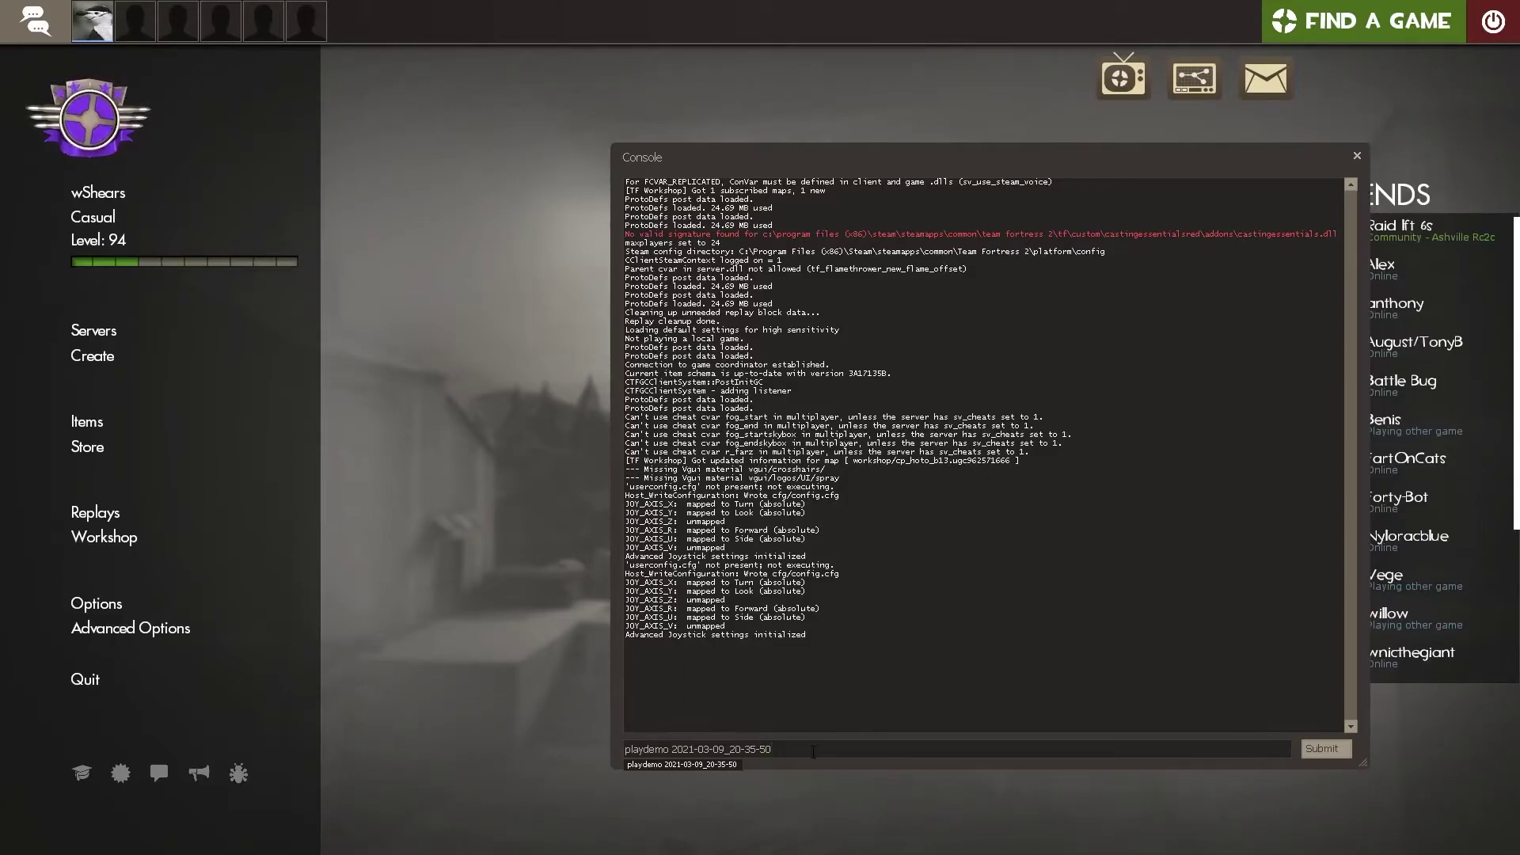
{"action": "left_click_drag", "start_coordinate": [723, 749], "coordinate": [758, 750]}
{"action": "left_click", "coordinate": [720, 749]}
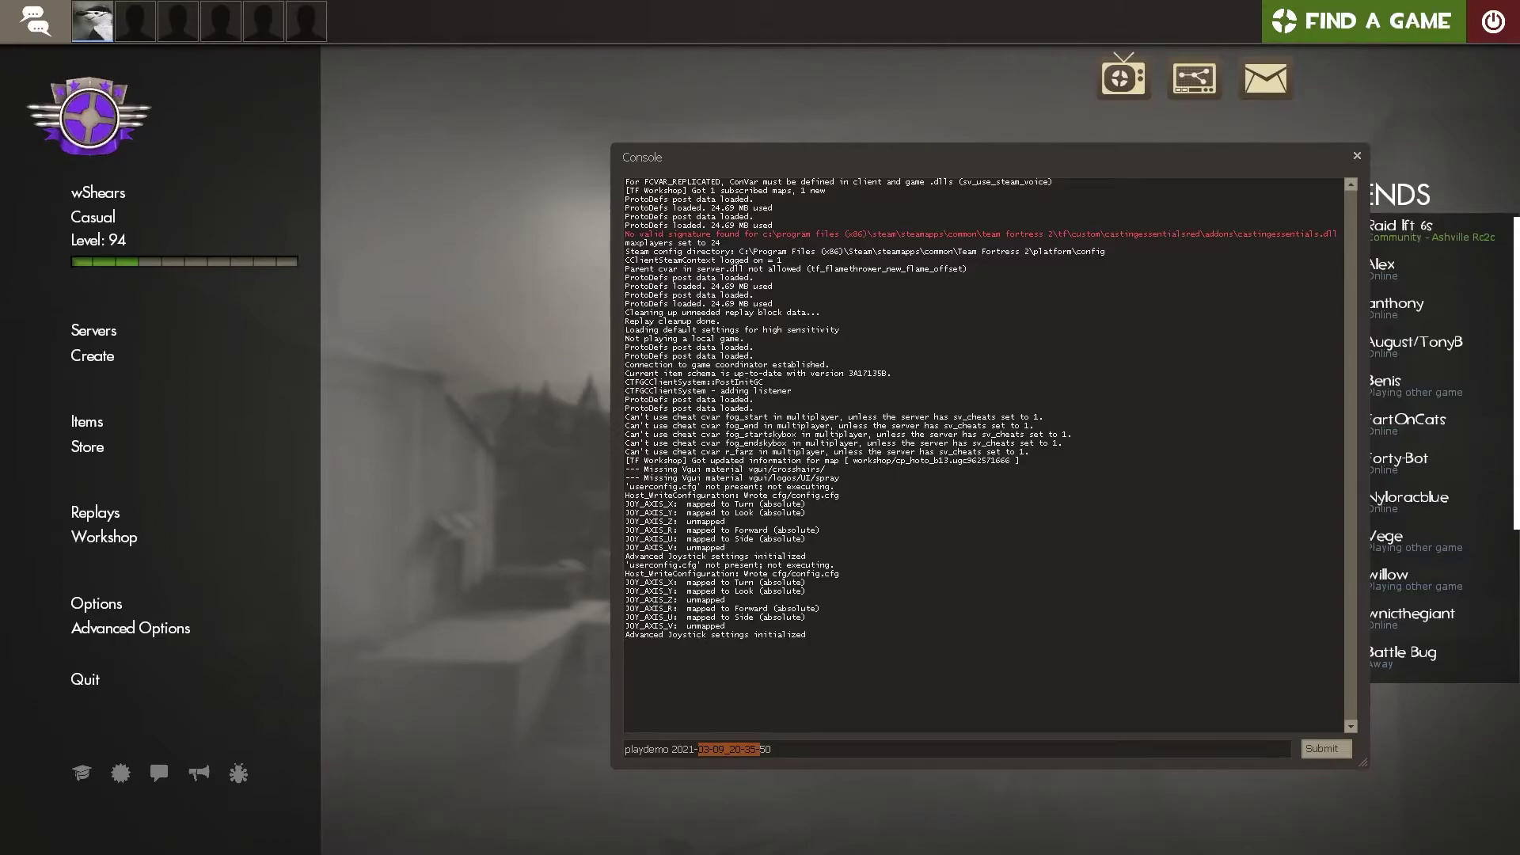
{"action": "left_click", "coordinate": [817, 745]}
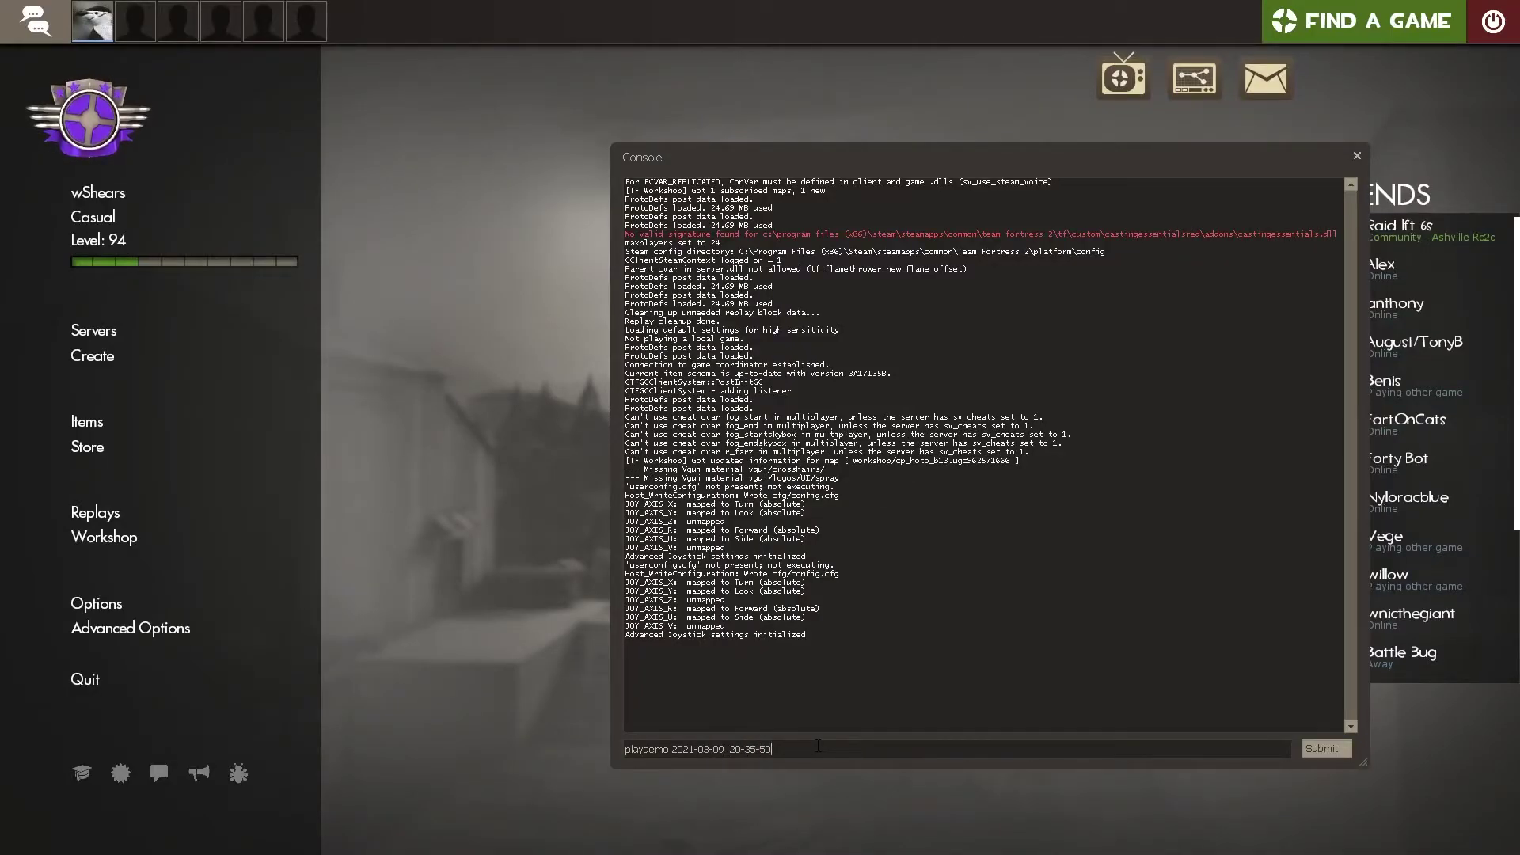
{"action": "key", "text": "Return"}
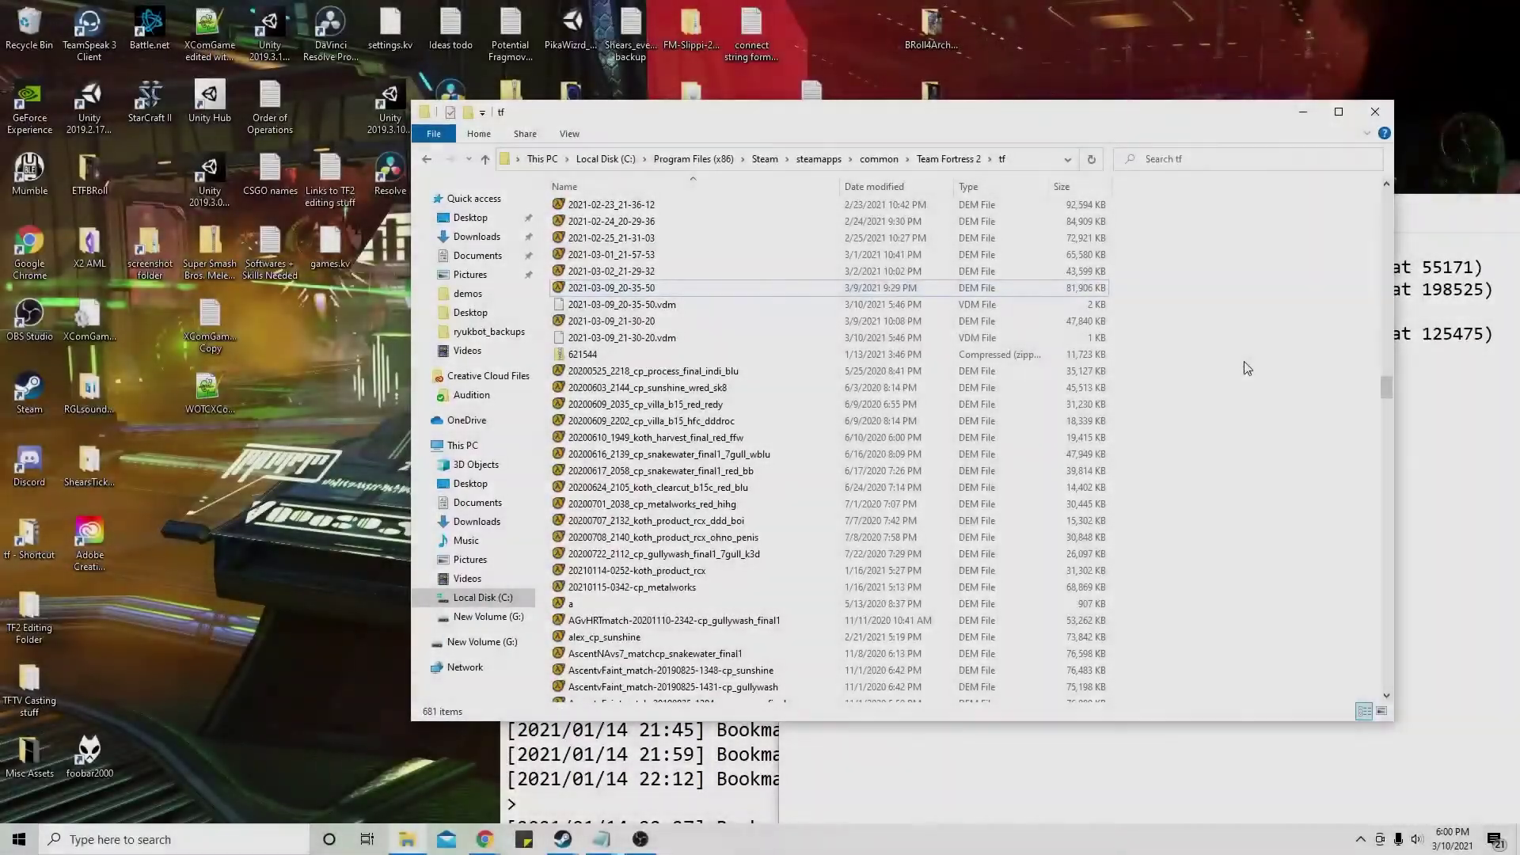
{"action": "left_click", "coordinate": [1244, 362]}
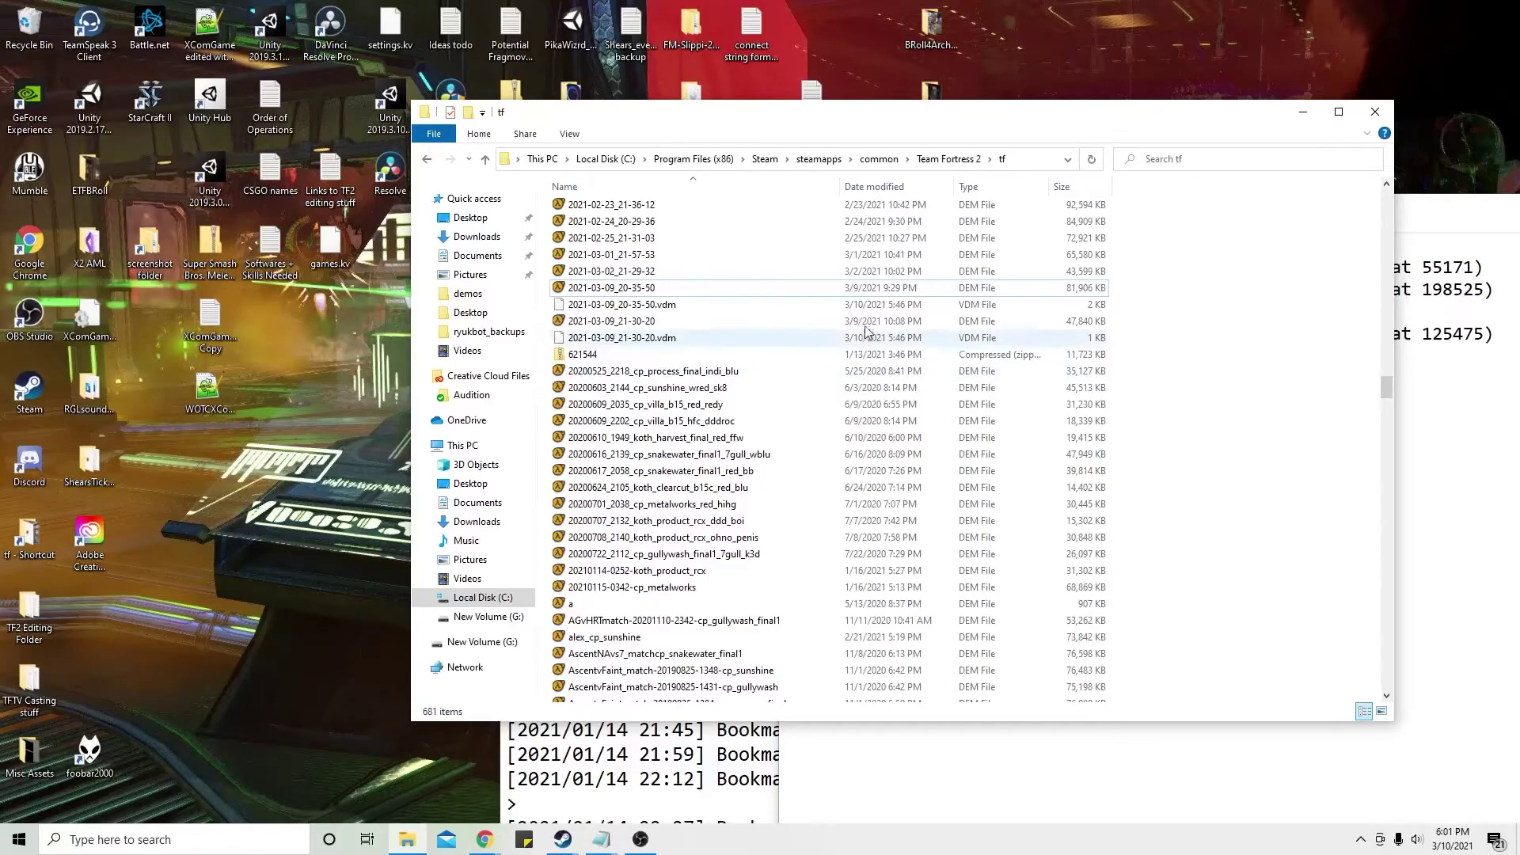
{"action": "scroll", "coordinate": [894, 380], "scroll_direction": "up", "scroll_amount": 6}
{"action": "scroll", "coordinate": [894, 383], "scroll_direction": "up", "scroll_amount": 20}
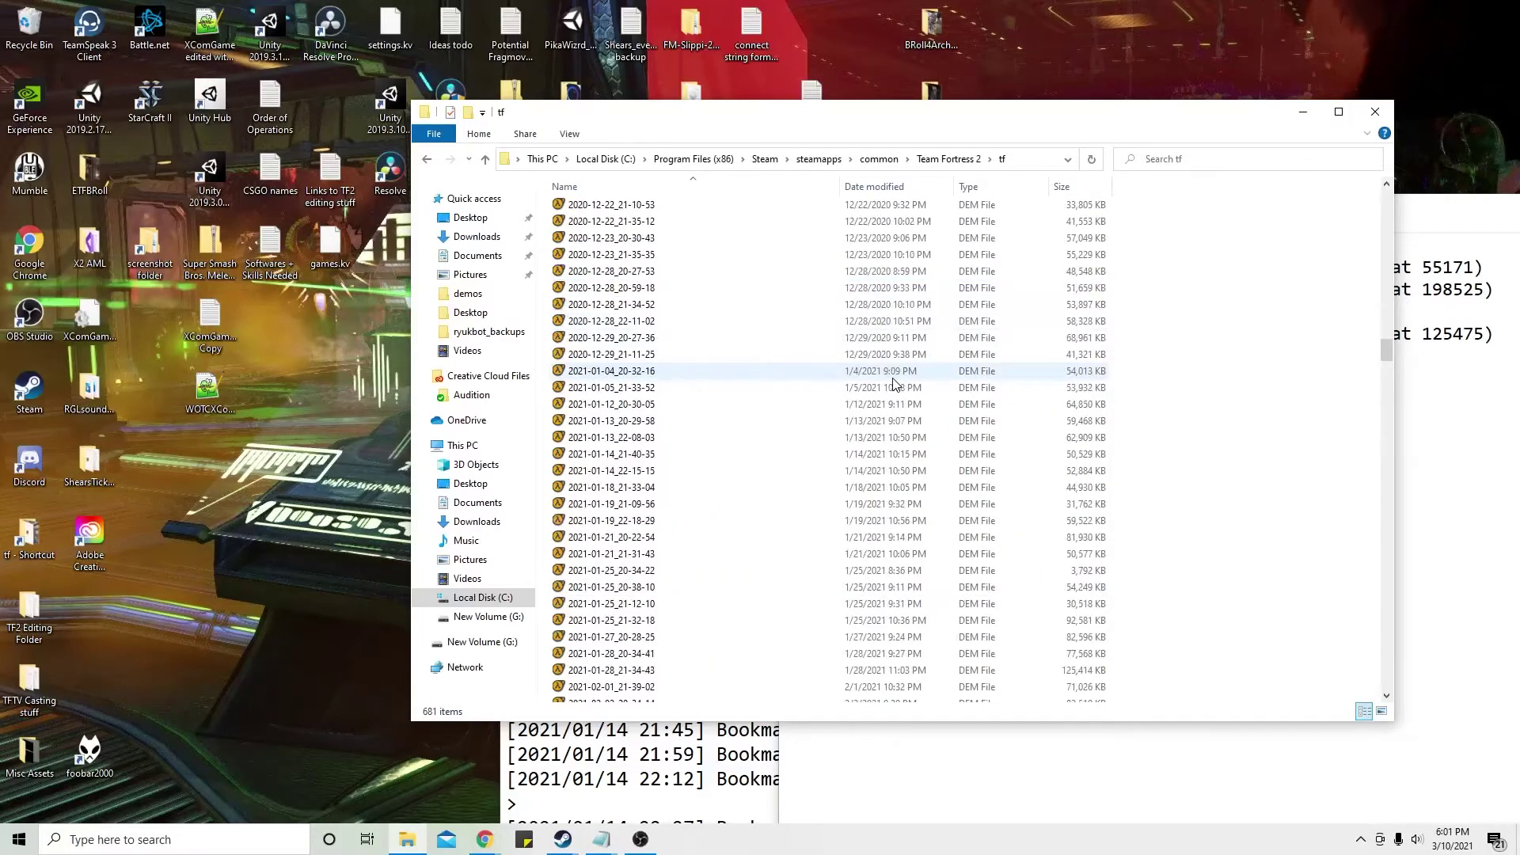
{"action": "scroll", "coordinate": [895, 384], "scroll_direction": "up", "scroll_amount": 15}
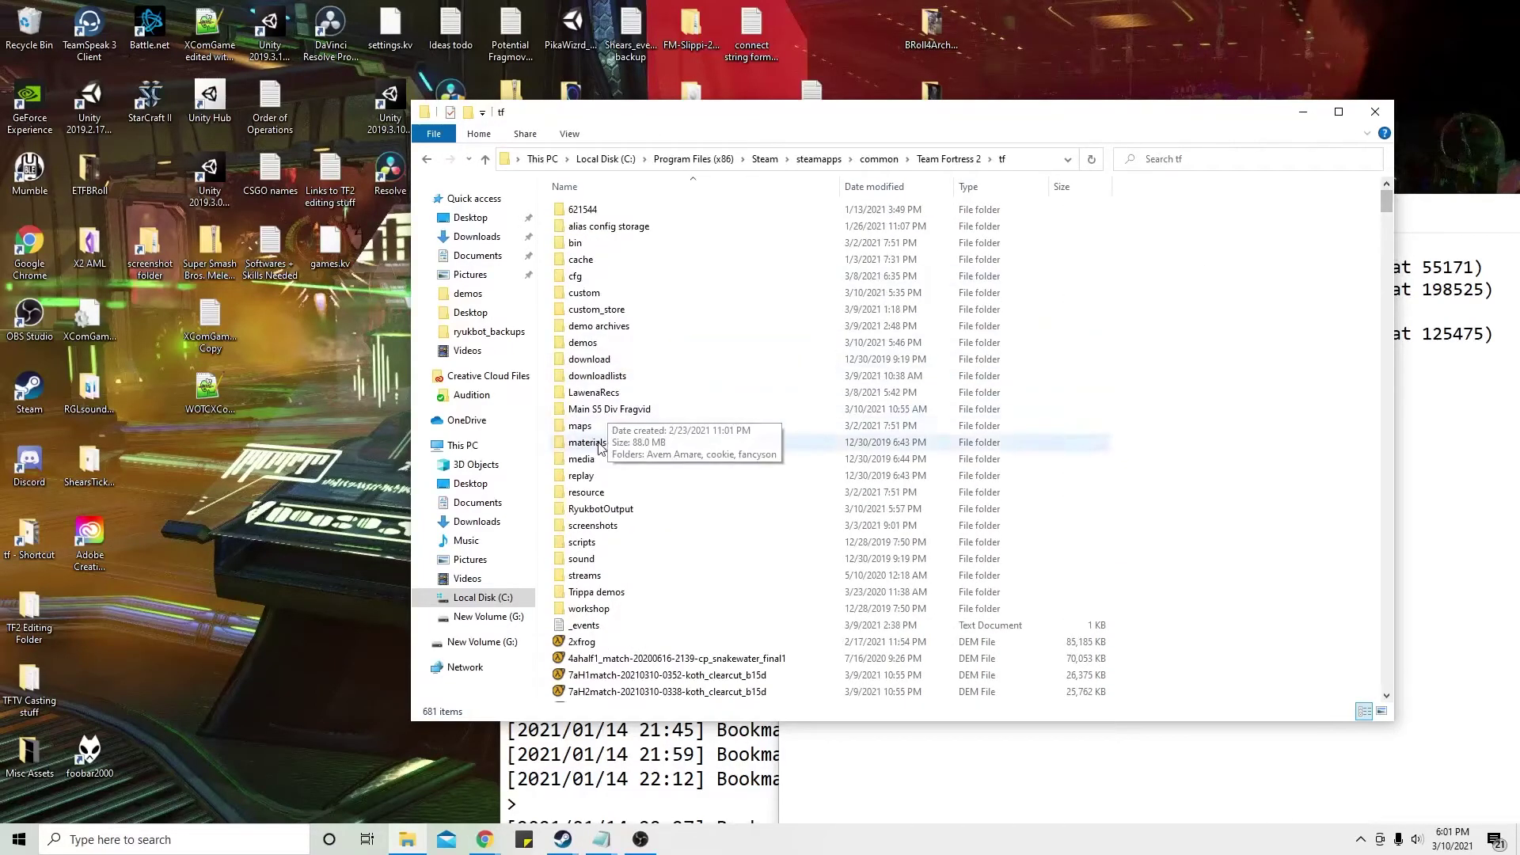
{"action": "double_click", "coordinate": [621, 511]}
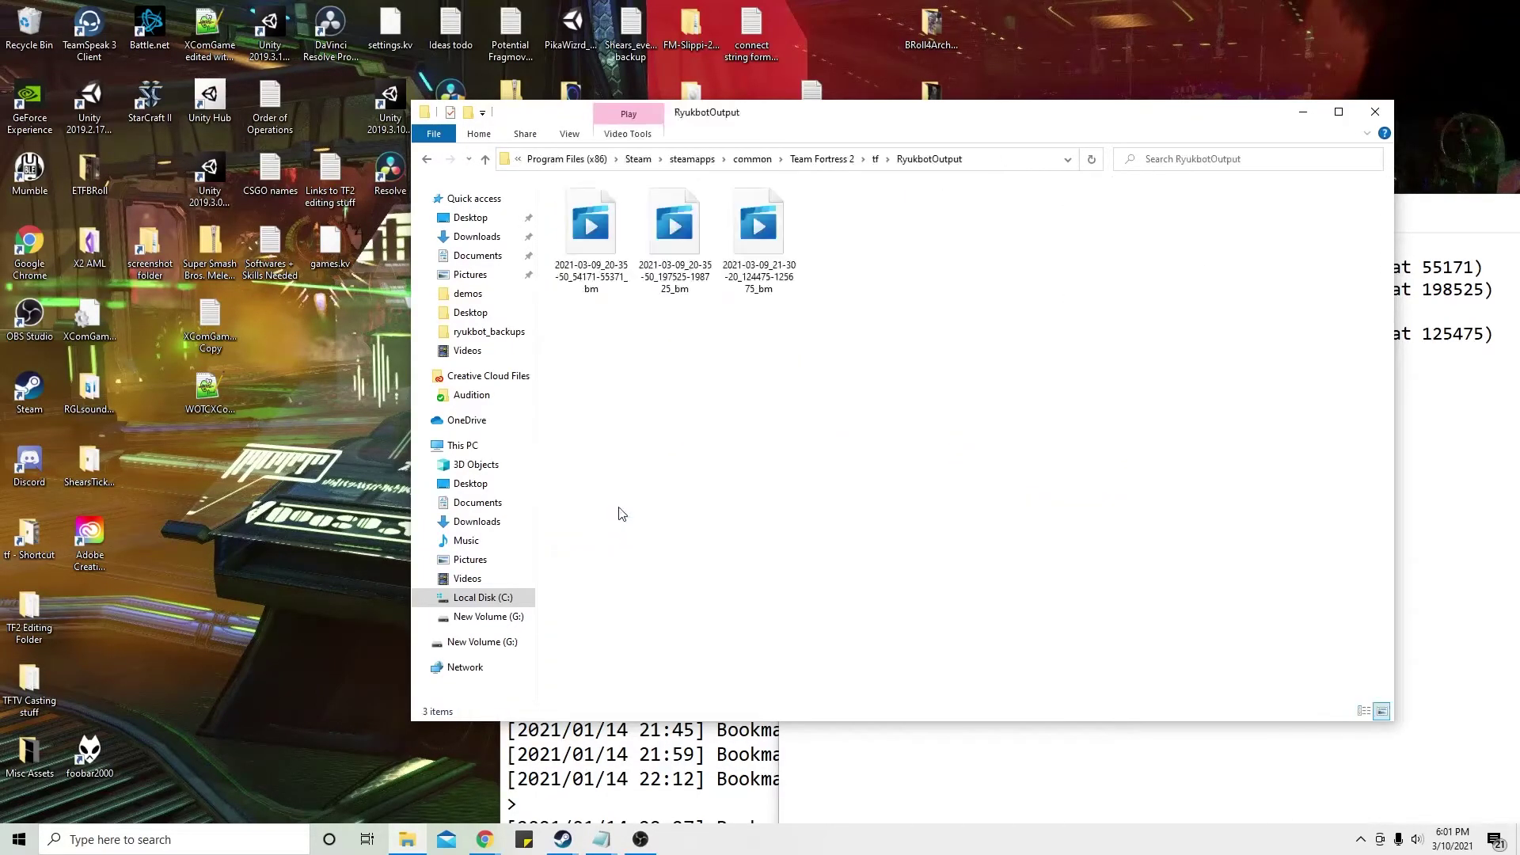
{"action": "double_click", "coordinate": [602, 254]}
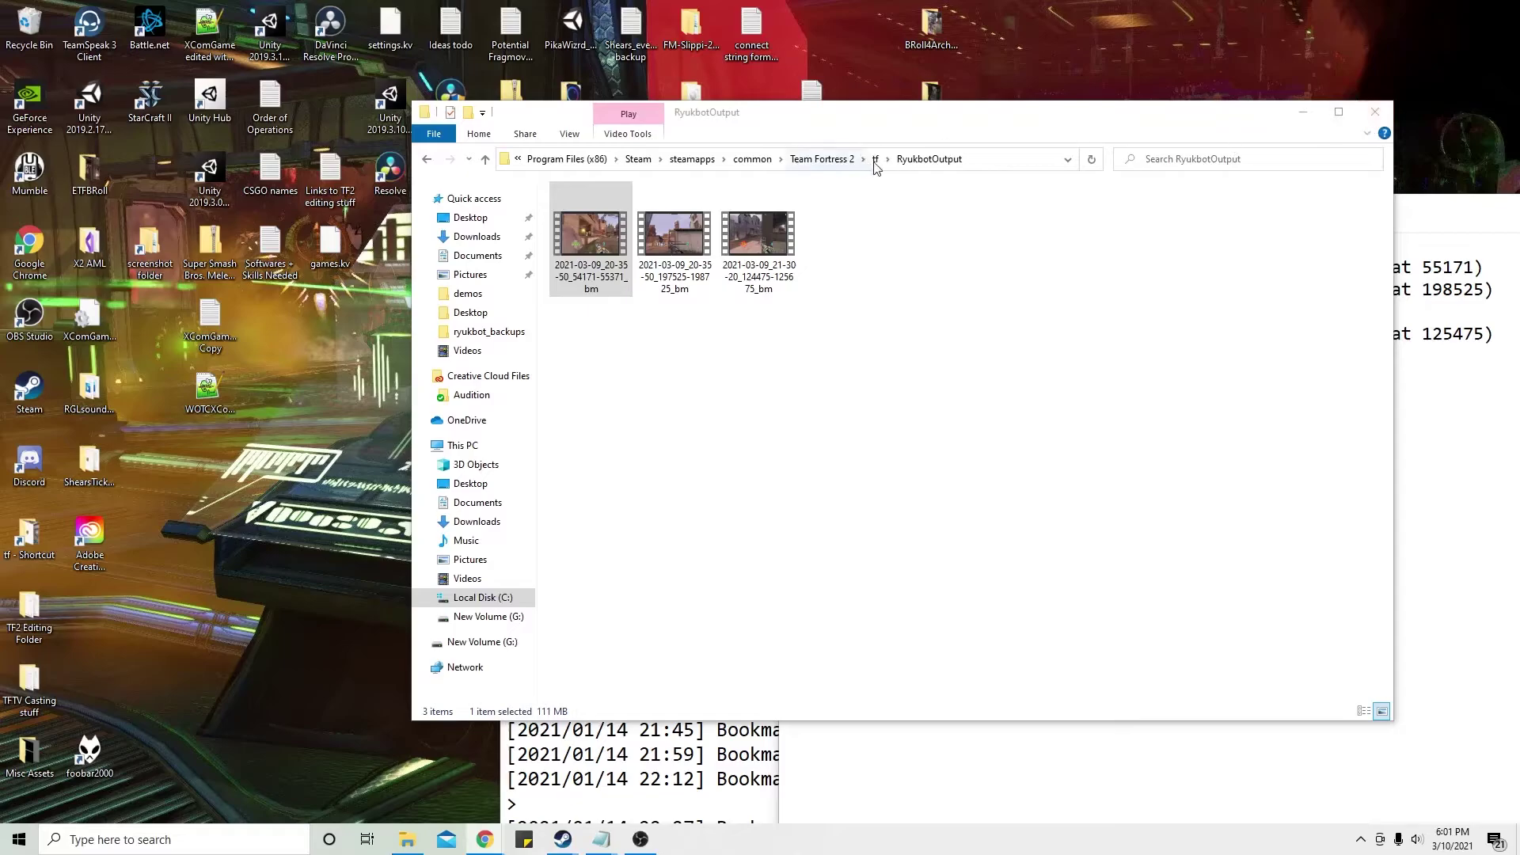
Step: Close the File Explorer window and the _events copy 1122021 Notepad window
{"action": "left_click", "coordinate": [752, 159]}
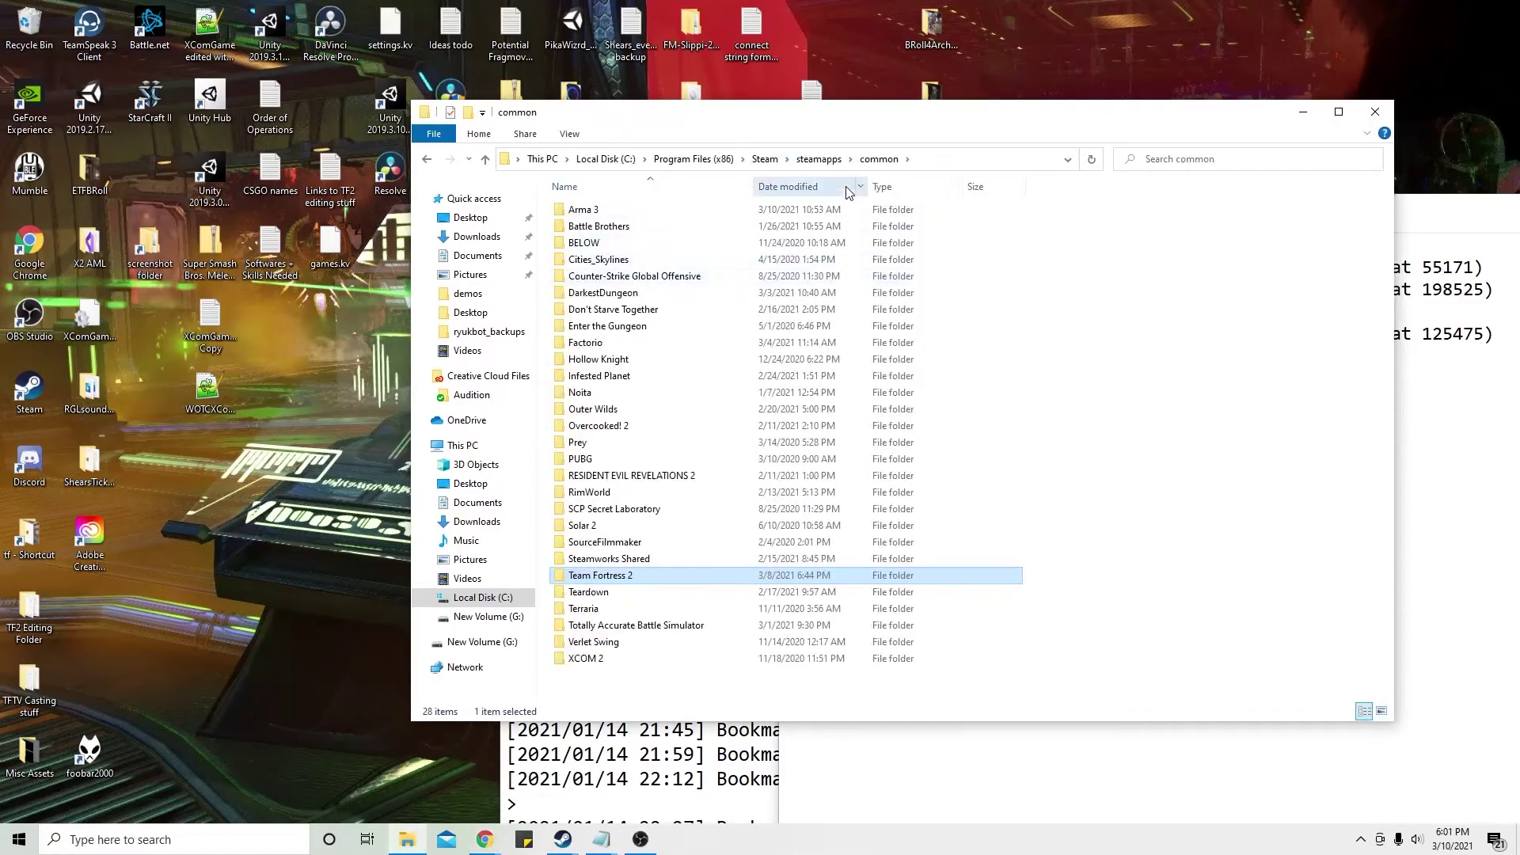
{"action": "left_click", "coordinate": [877, 159]}
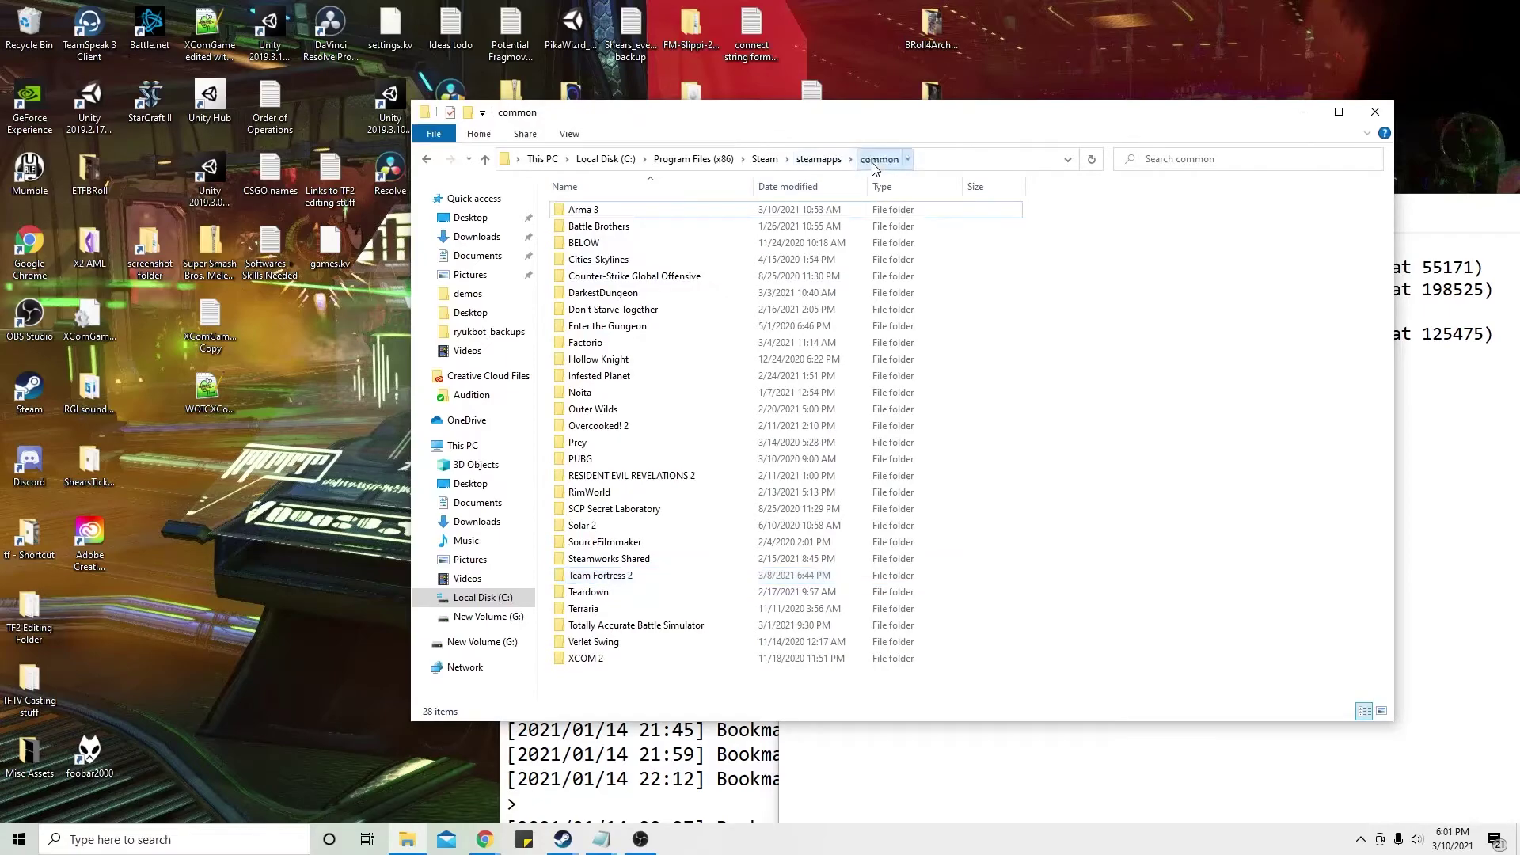
{"action": "left_click", "coordinate": [1376, 112]}
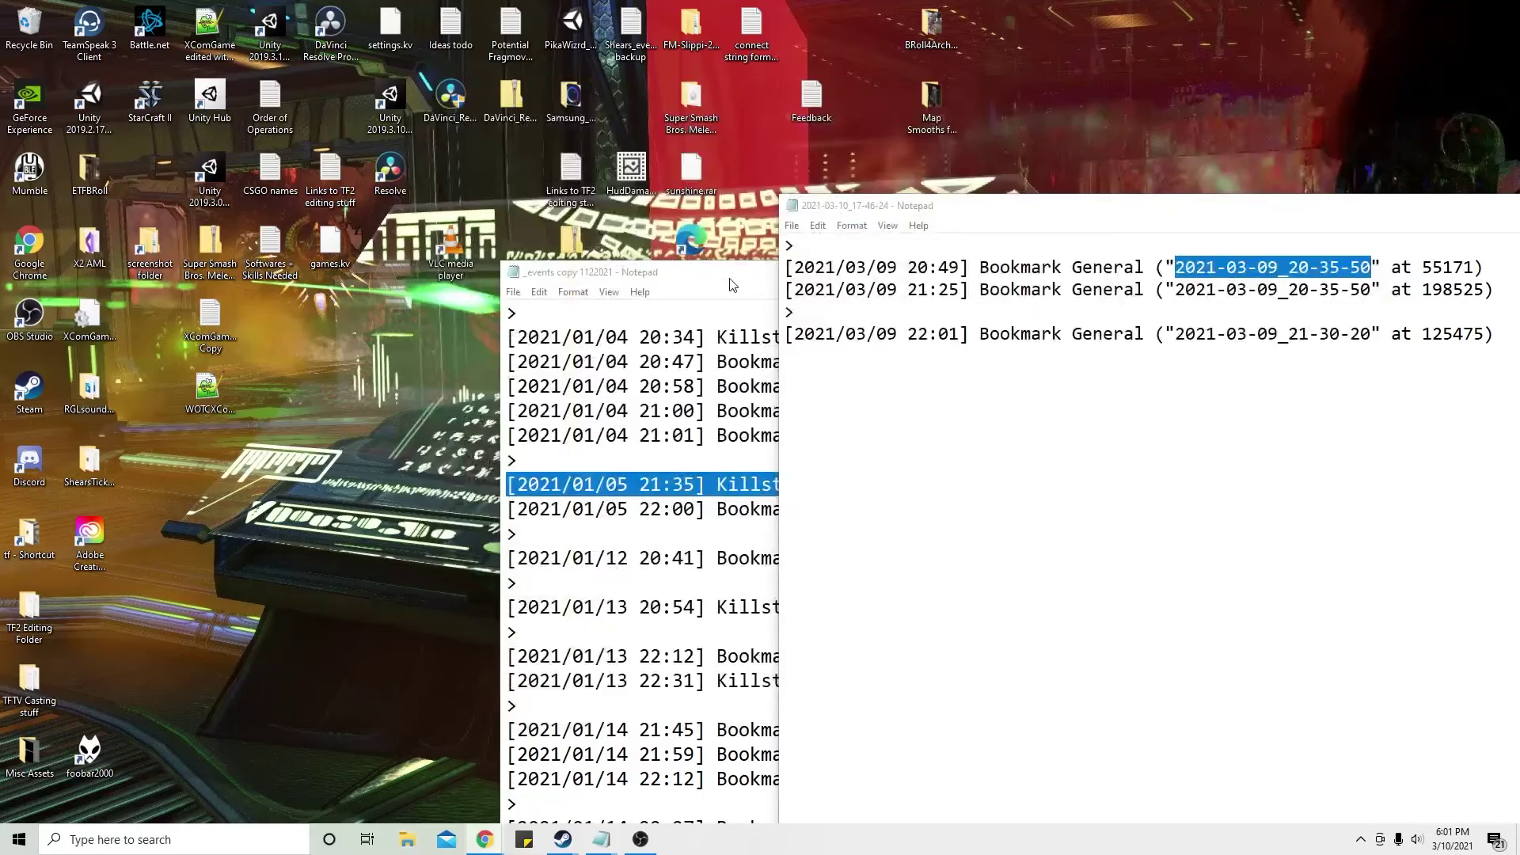
{"action": "left_click", "coordinate": [730, 279]}
{"action": "left_click_drag", "start_coordinate": [1340, 277], "coordinate": [1167, 259]}
{"action": "left_click", "coordinate": [1365, 258]}
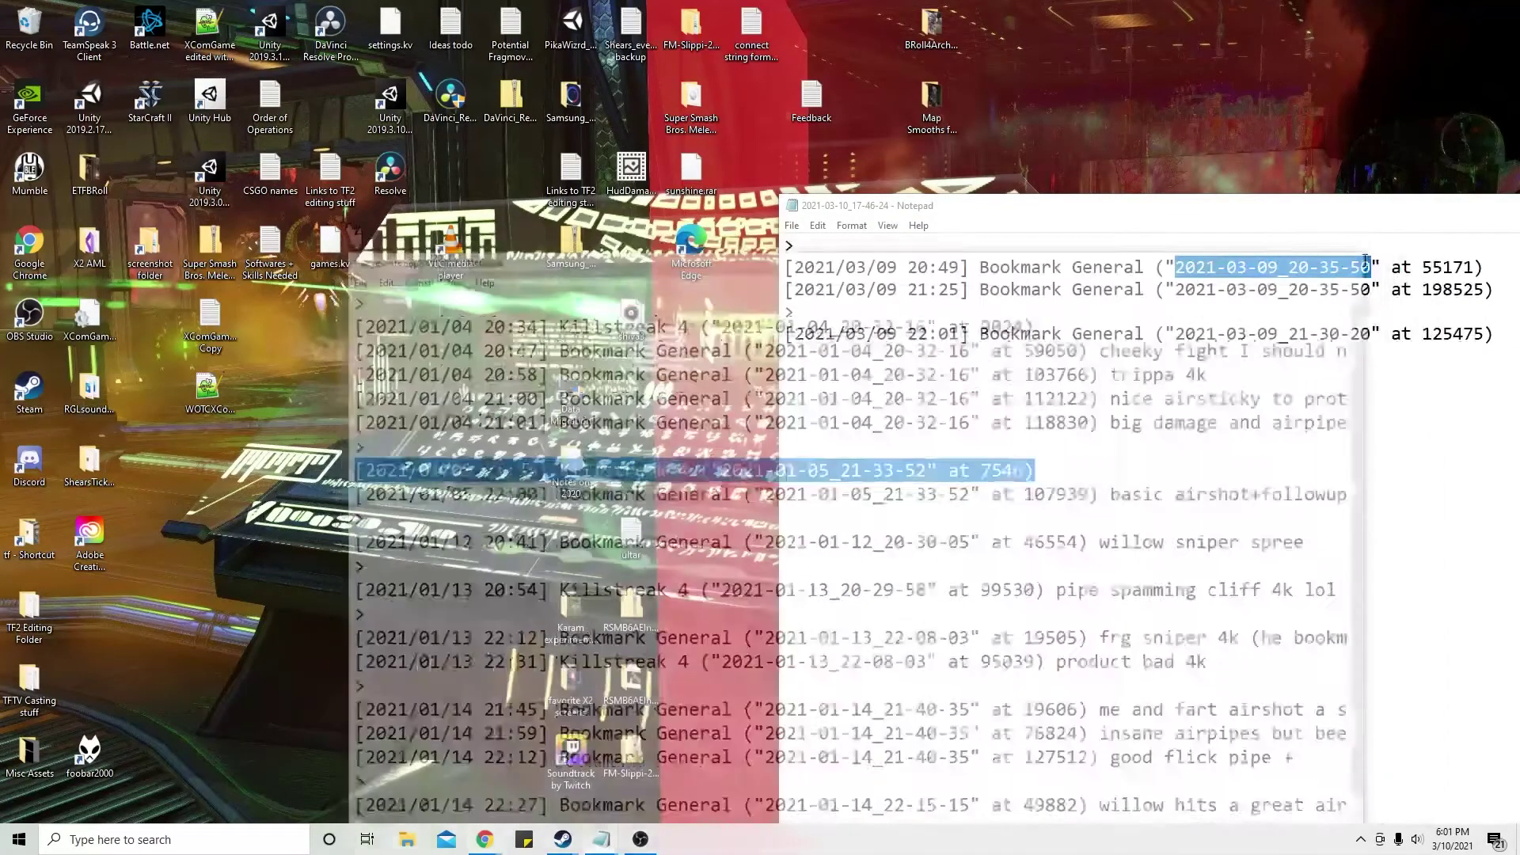
Step: Open a new File Explorer window and go to the Ryukbot folder inside tf's custom folder
{"action": "left_click", "coordinate": [407, 839]}
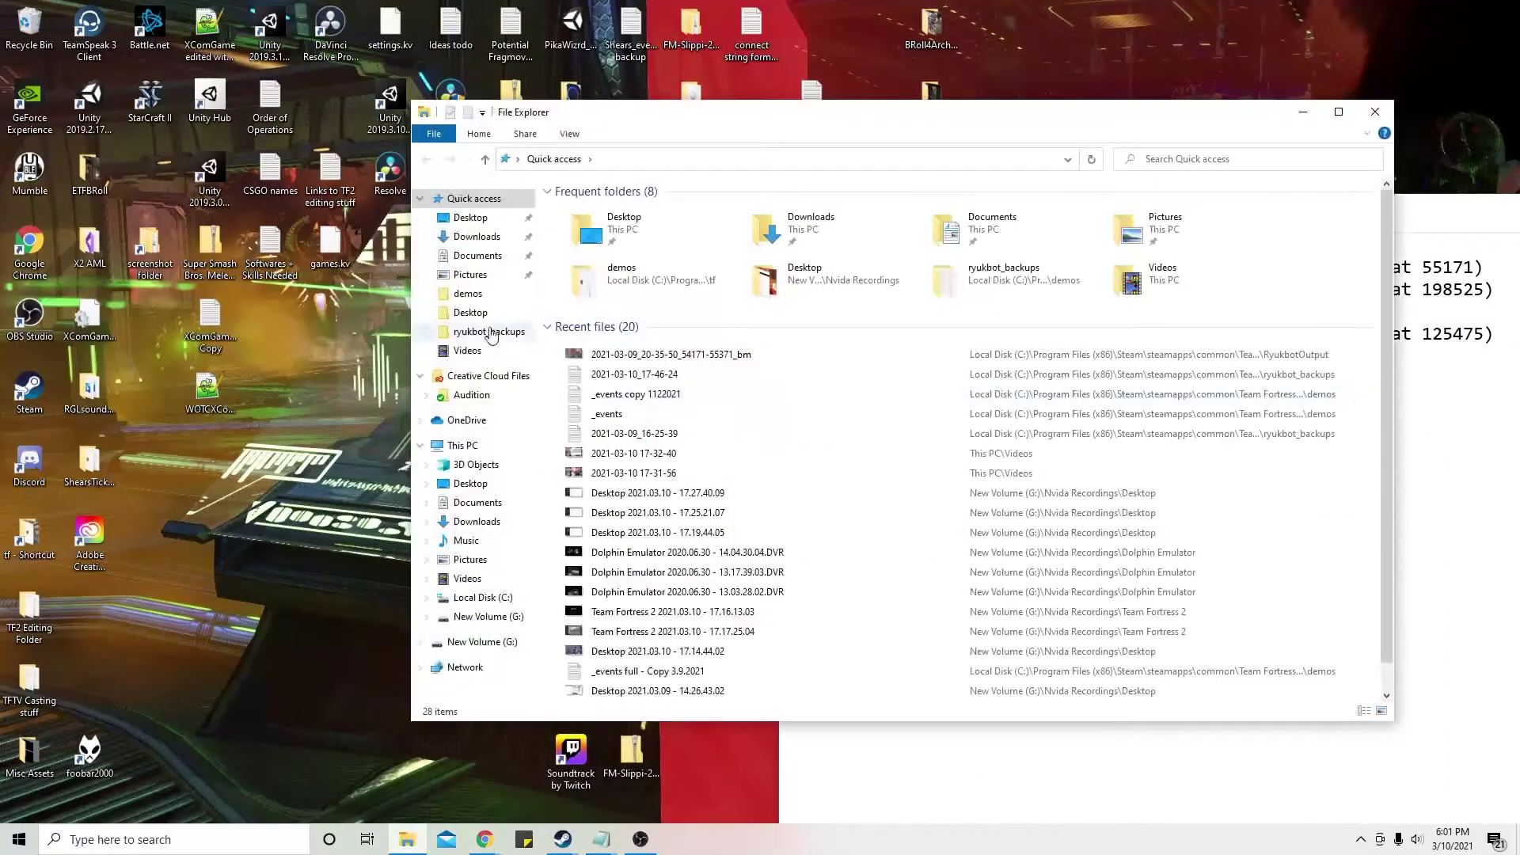
{"action": "left_click", "coordinate": [468, 294]}
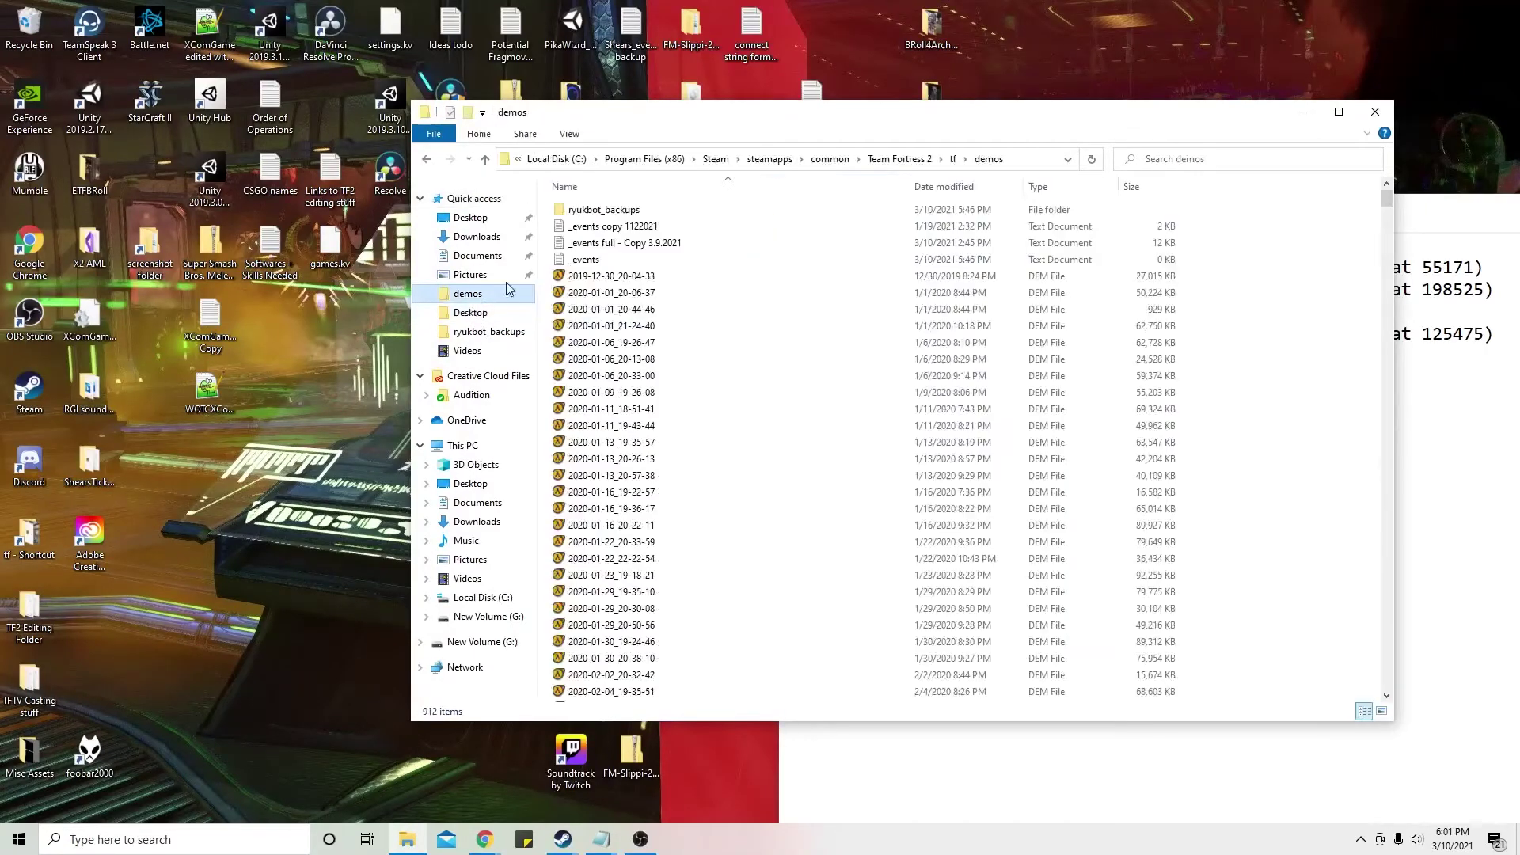
{"action": "left_click", "coordinate": [953, 160]}
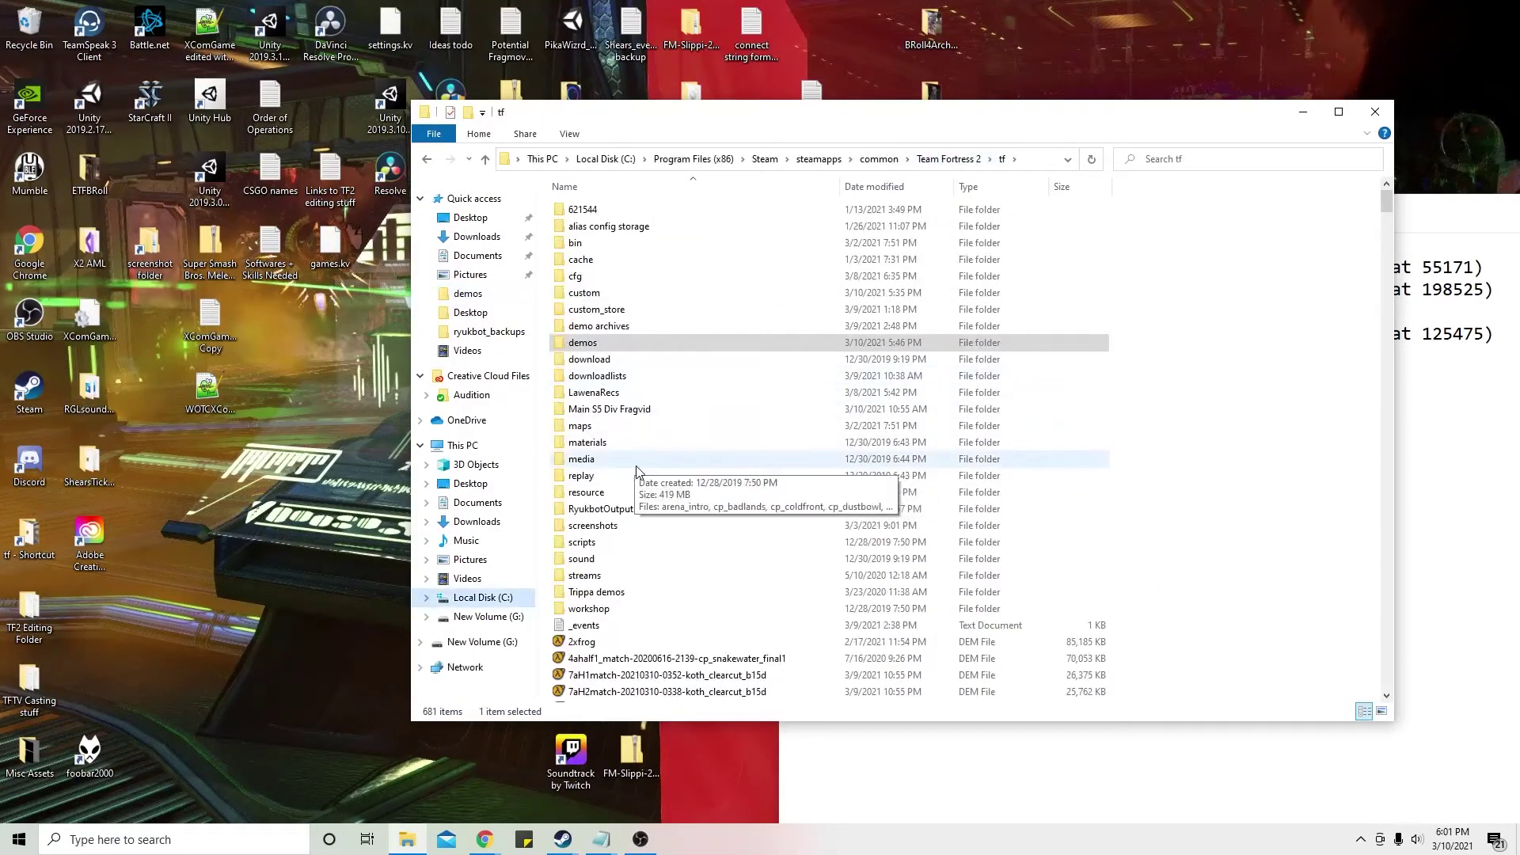
{"action": "double_click", "coordinate": [611, 293]}
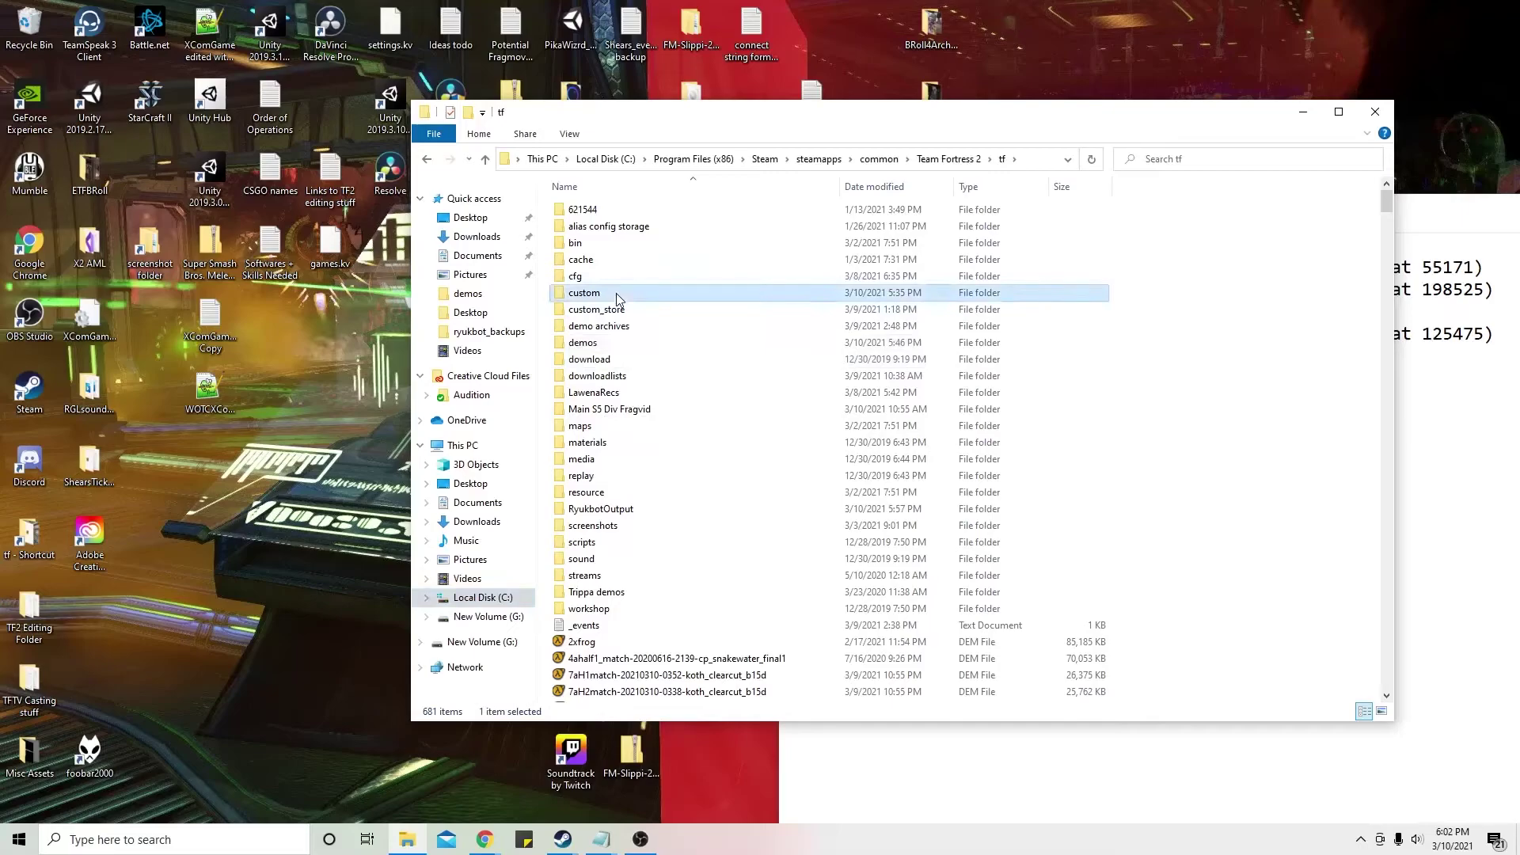
{"action": "double_click", "coordinate": [627, 242]}
{"action": "scroll", "coordinate": [693, 554], "scroll_direction": "down", "scroll_amount": 7}
{"action": "scroll", "coordinate": [697, 608], "scroll_direction": "down", "scroll_amount": 7}
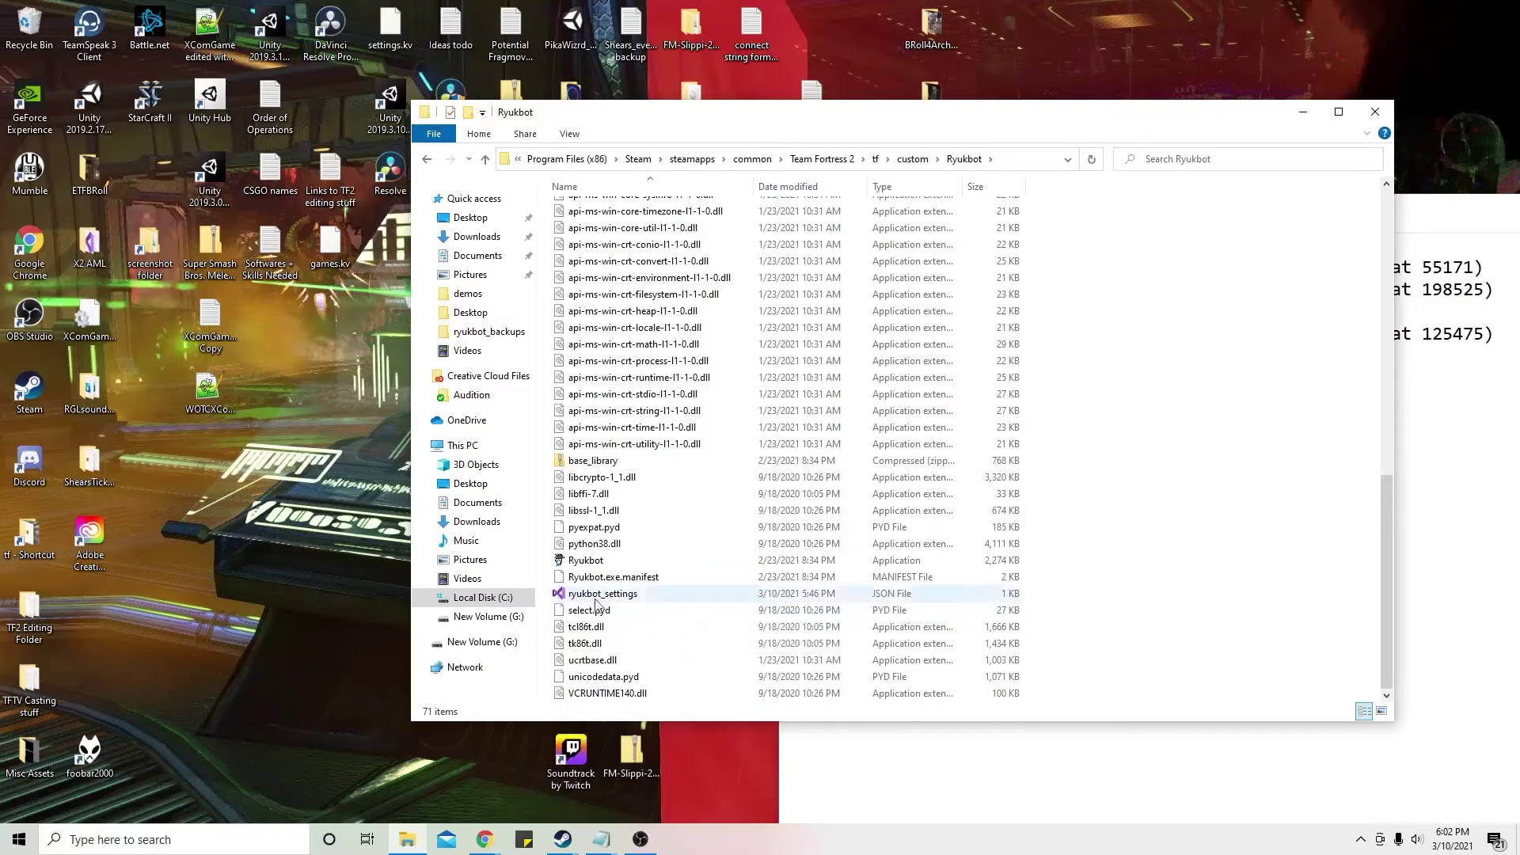
Step: Open the ryukbot_settings JSON file in Notepad++
{"action": "right_click", "coordinate": [667, 602]}
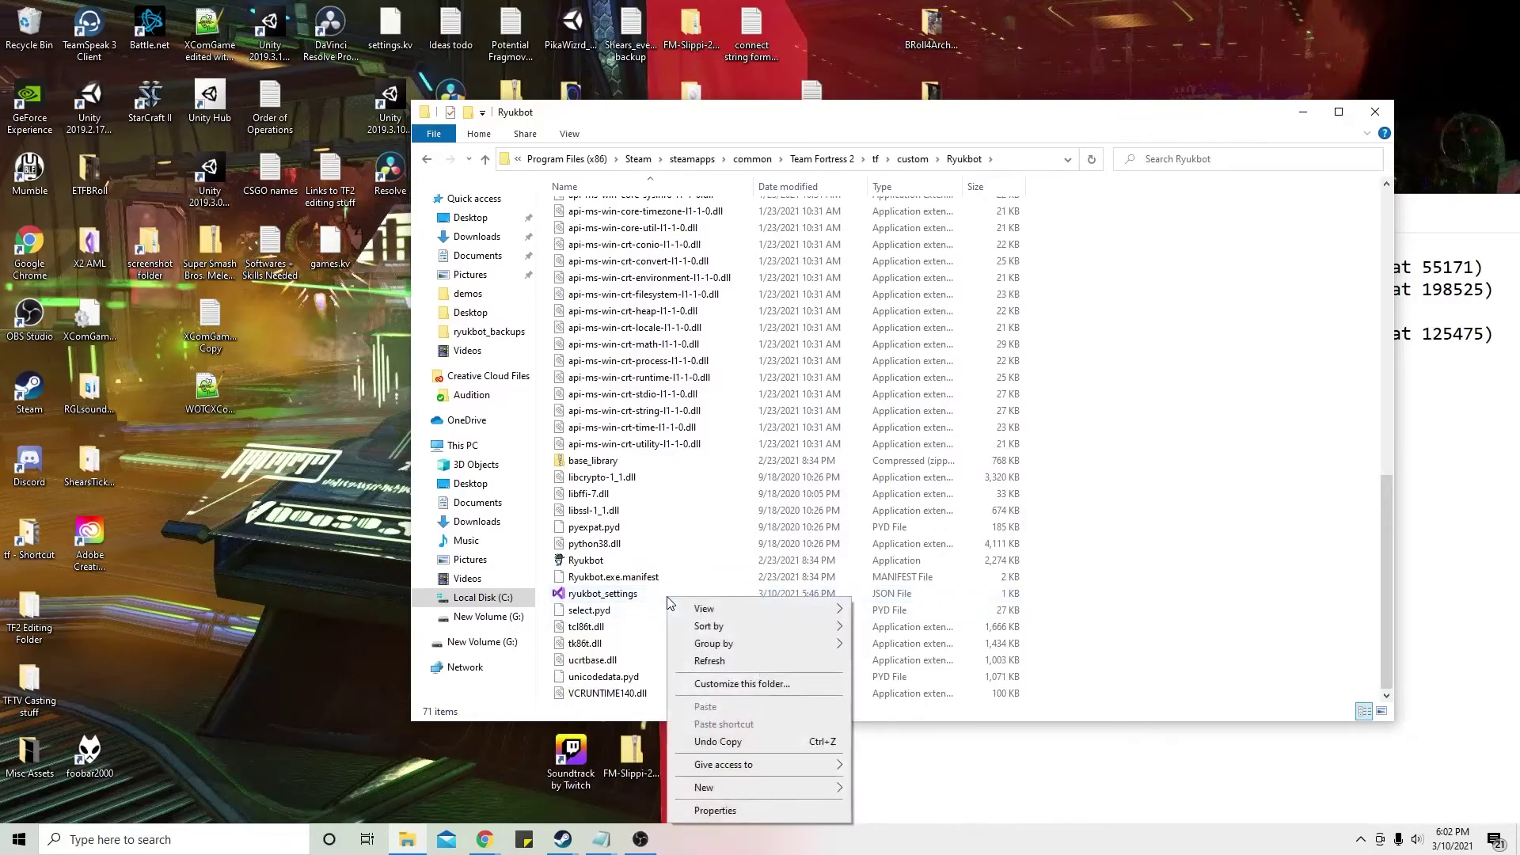
{"action": "right_click", "coordinate": [605, 595]}
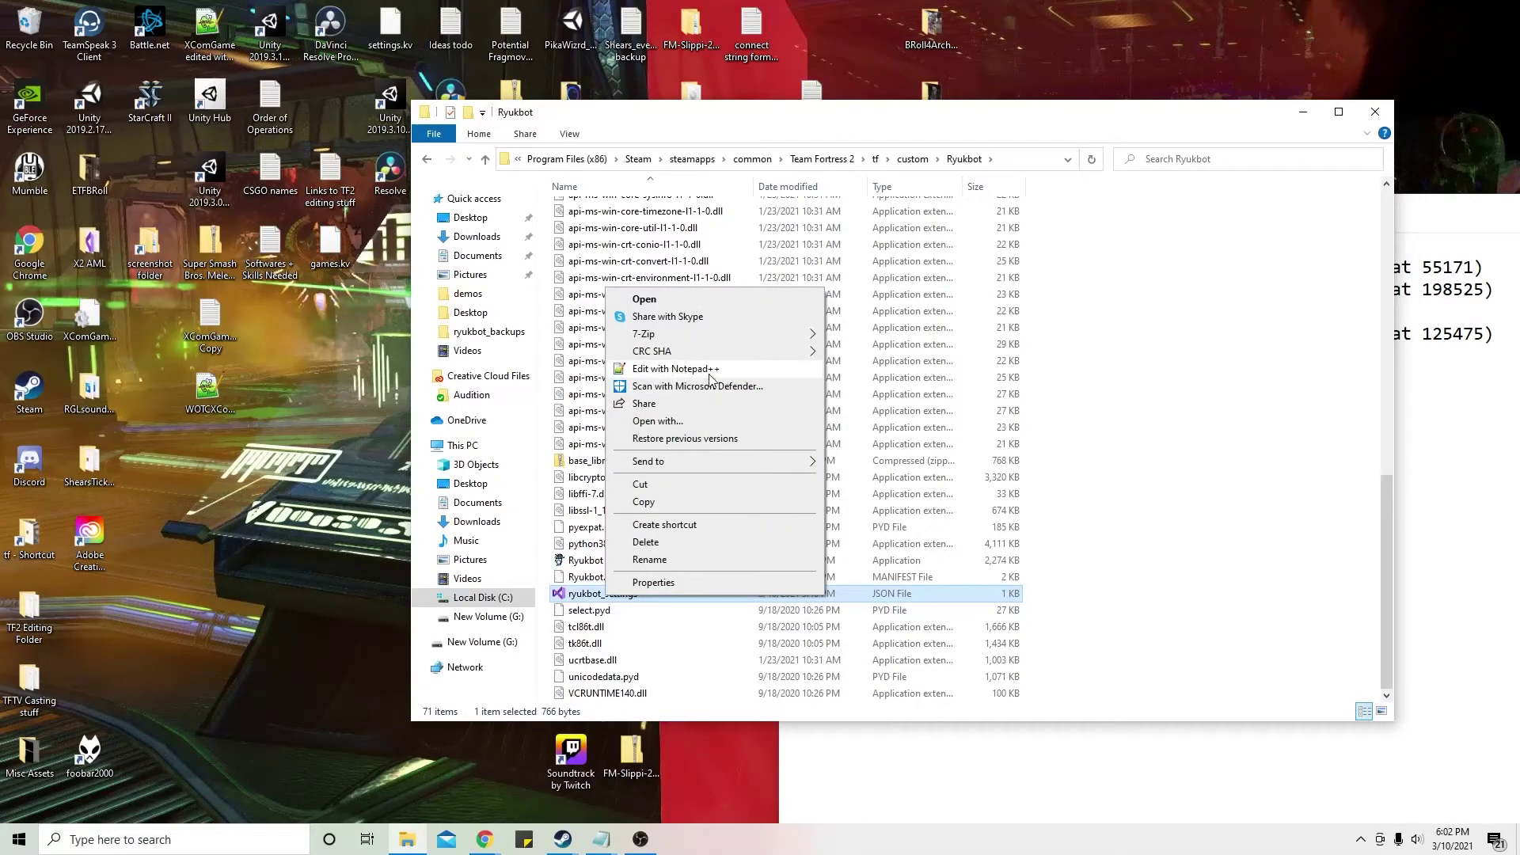
{"action": "left_click", "coordinate": [710, 559]}
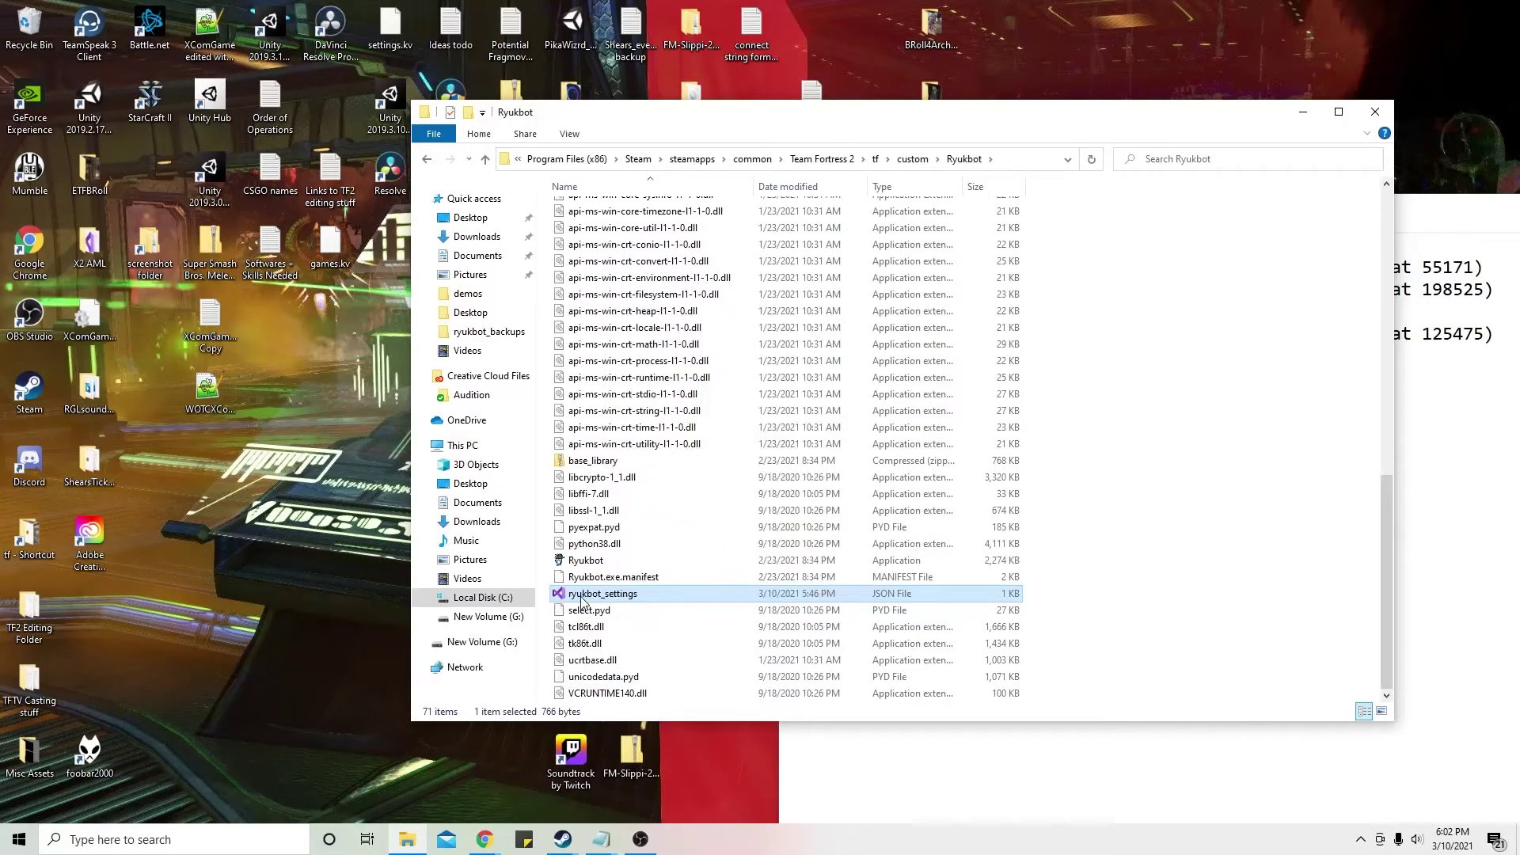
{"action": "key", "text": "Escape"}
{"action": "right_click", "coordinate": [651, 600]}
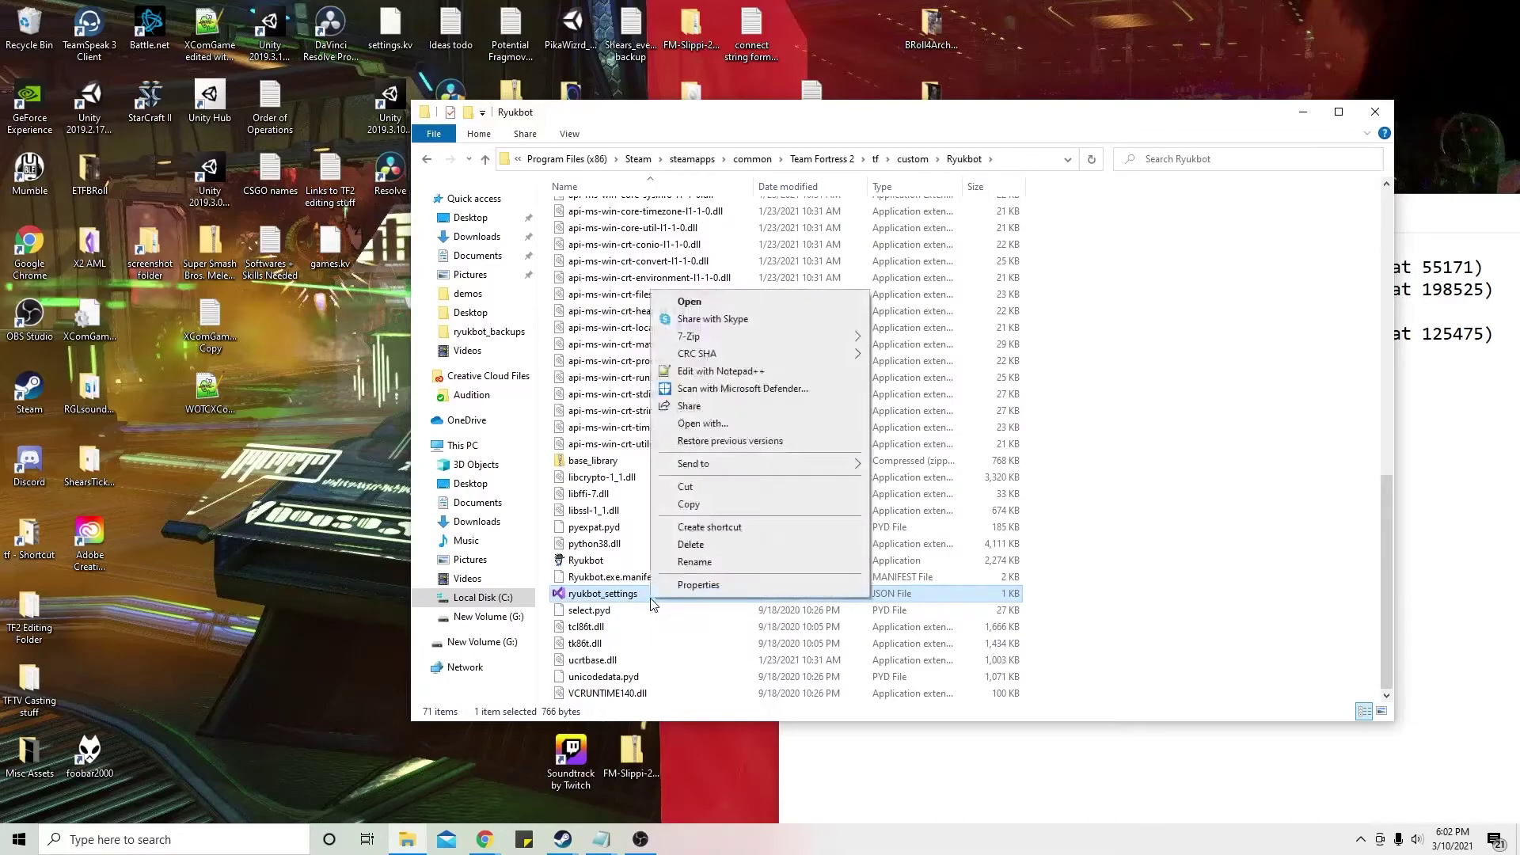
{"action": "left_click", "coordinate": [744, 372]}
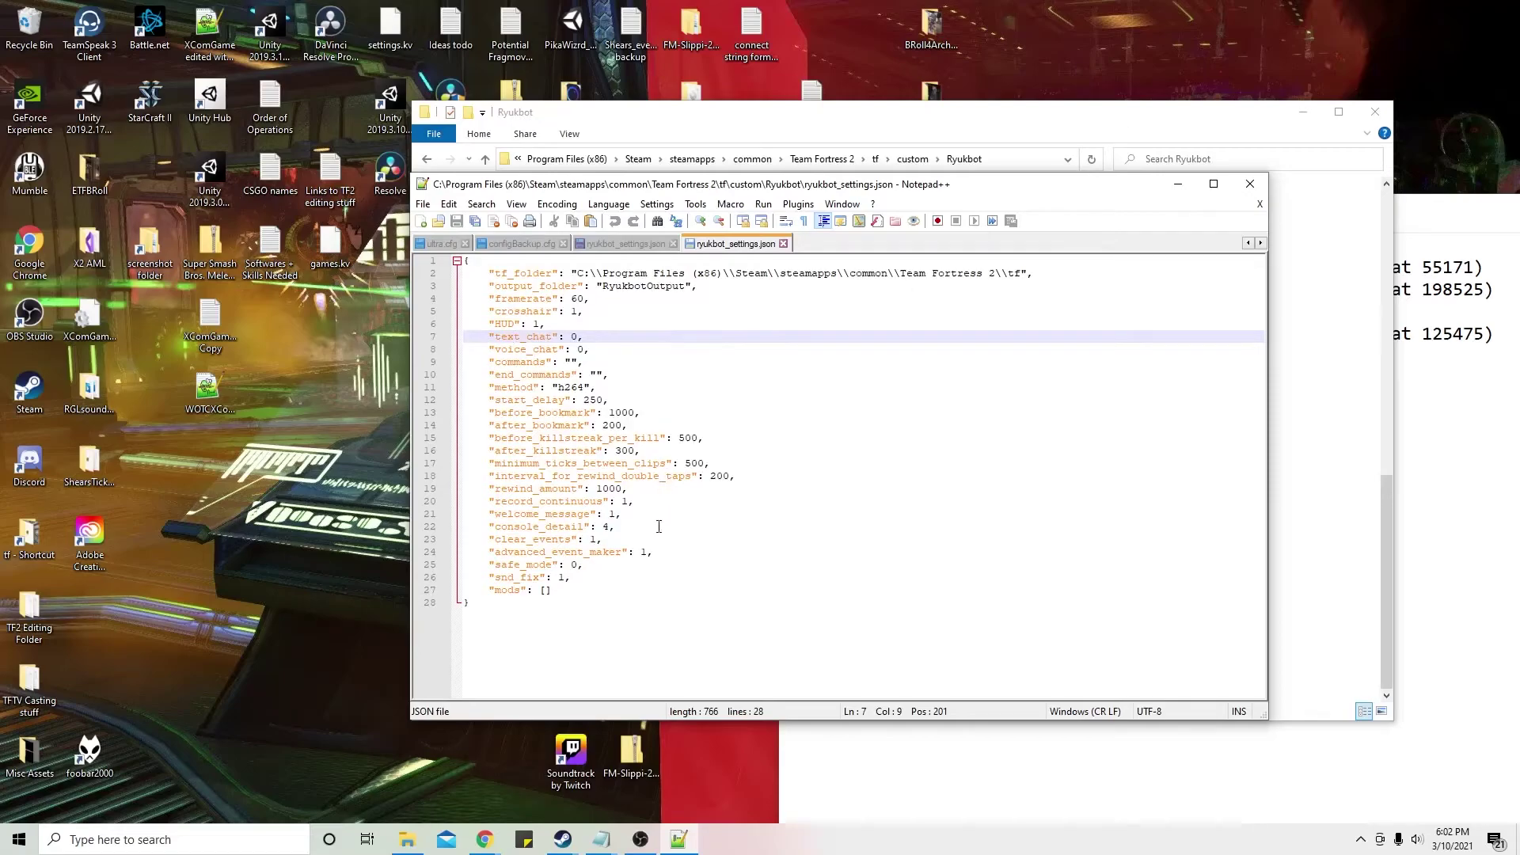
Step: Examine the HUD, mods, snd_fix and interval_for_rewind_double_taps entries in the settings file, and close Notepad++
{"action": "double_click", "coordinate": [537, 325]}
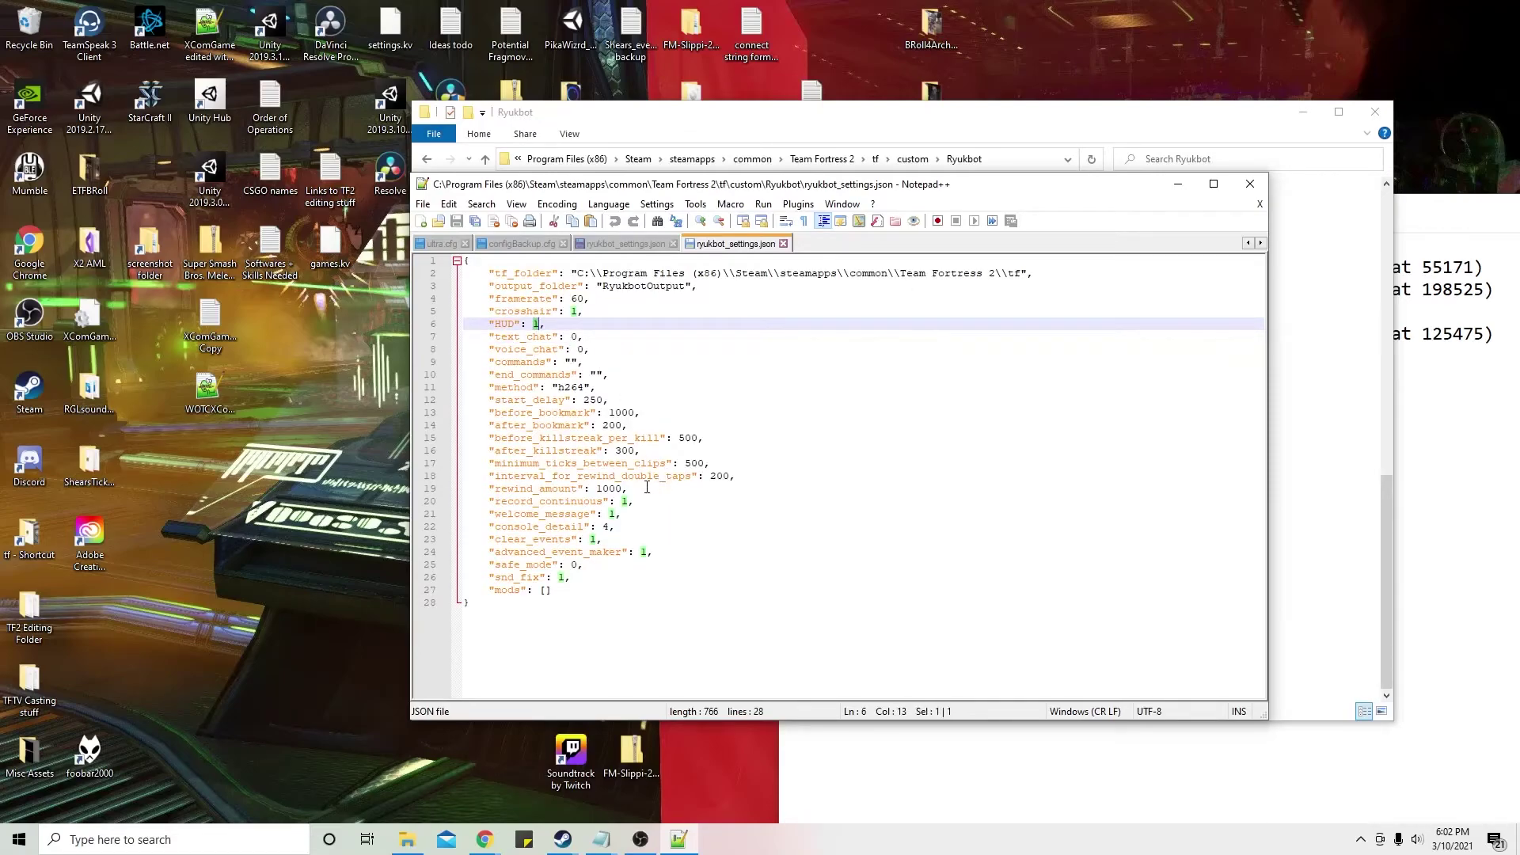
{"action": "left_click", "coordinate": [566, 594]}
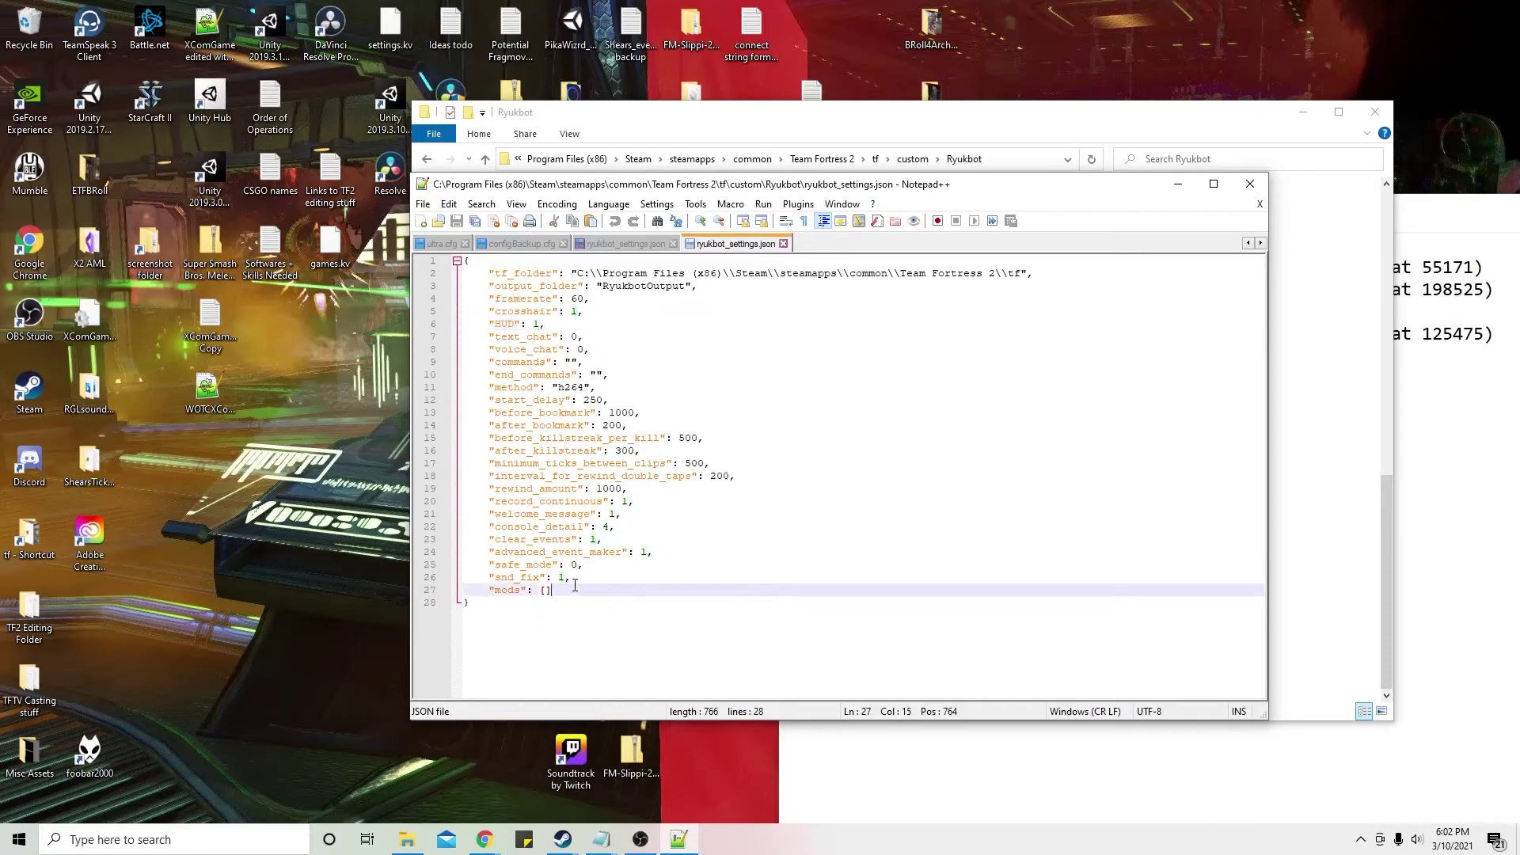
{"action": "left_click", "coordinate": [577, 580]}
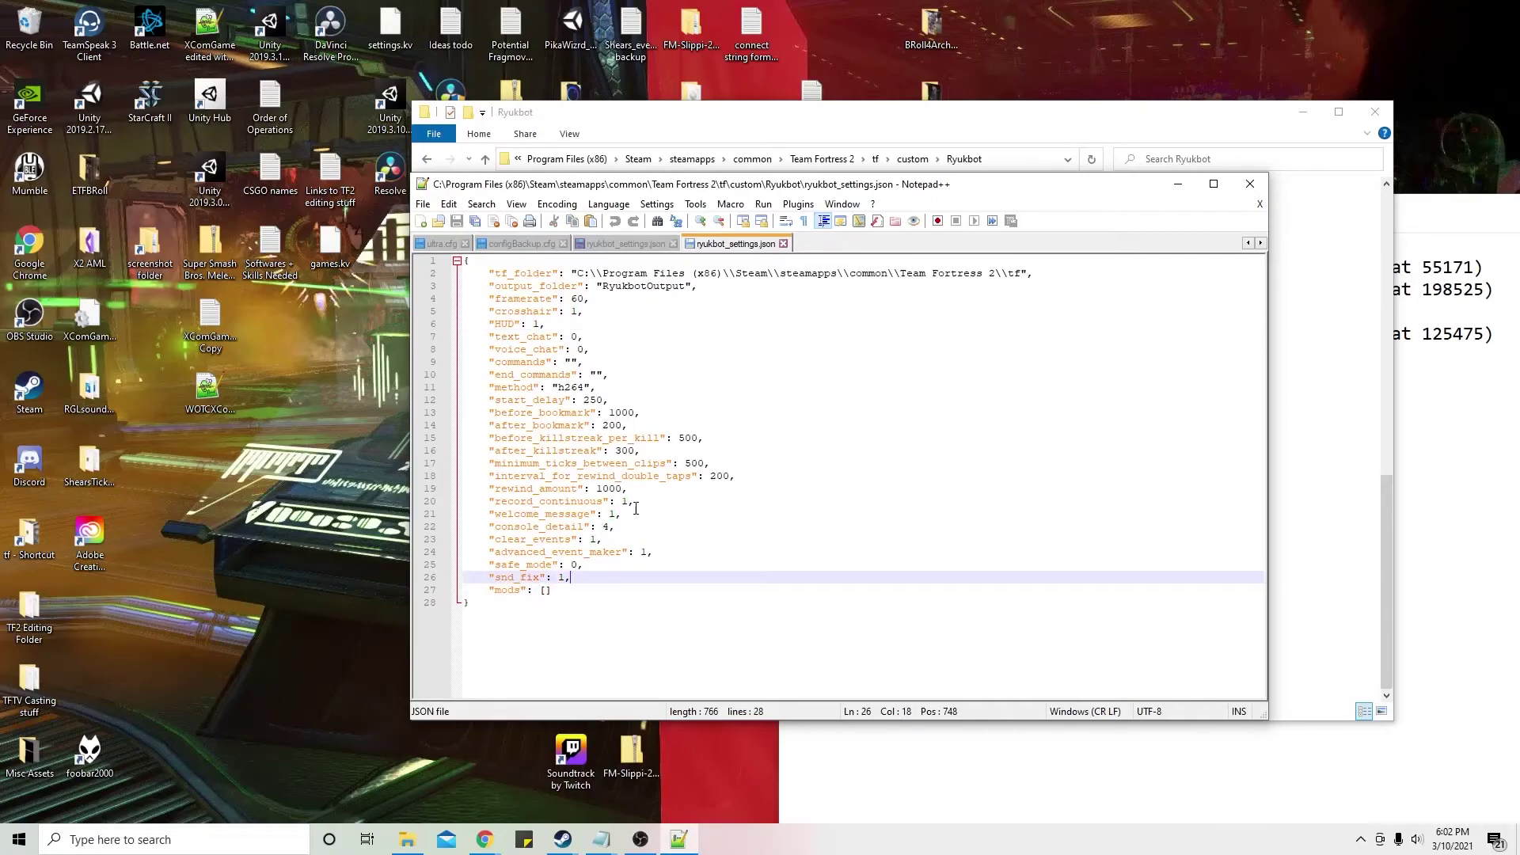
{"action": "left_click", "coordinate": [751, 474]}
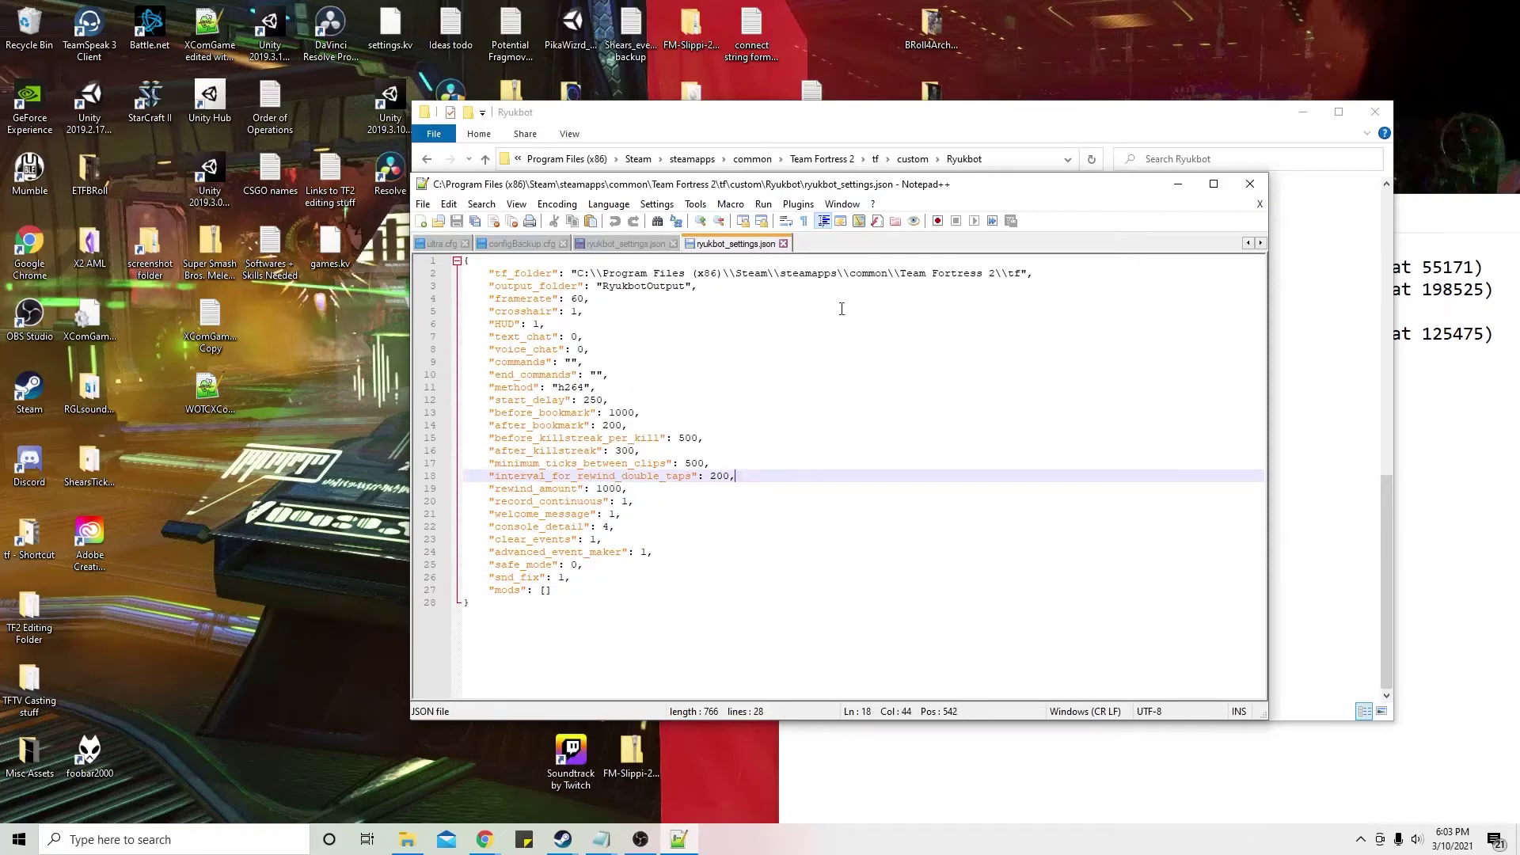
{"action": "left_click", "coordinate": [1250, 183]}
Step: Open ryukbot_settings in Visual Studio, review the rewind_amount, output_folder and after_bookmark lines, and close it without editing
{"action": "right_click", "coordinate": [654, 594]}
{"action": "double_click", "coordinate": [625, 598]}
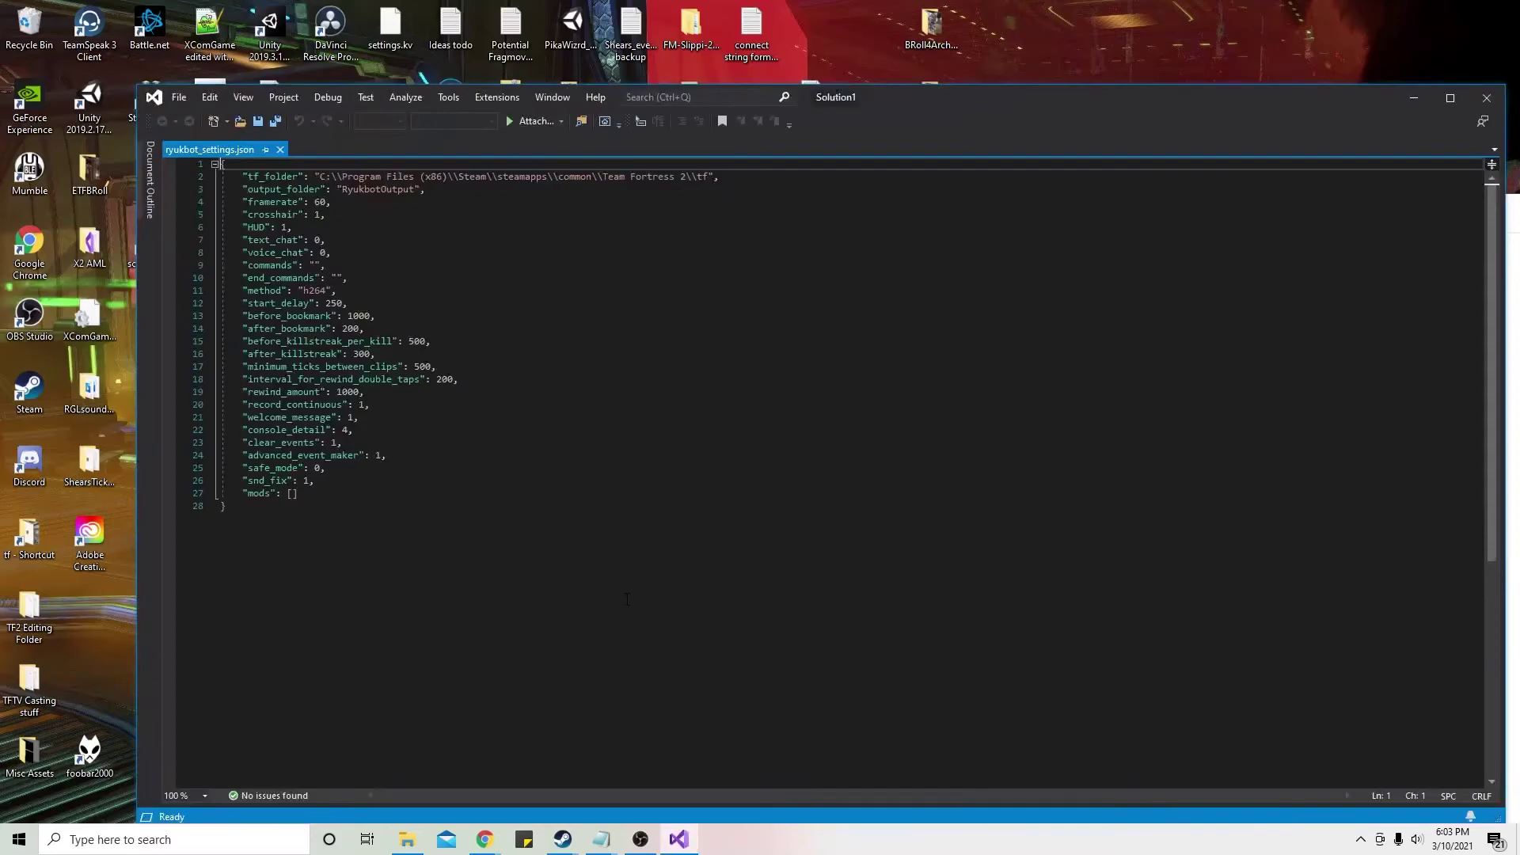
{"action": "left_click", "coordinate": [497, 388]}
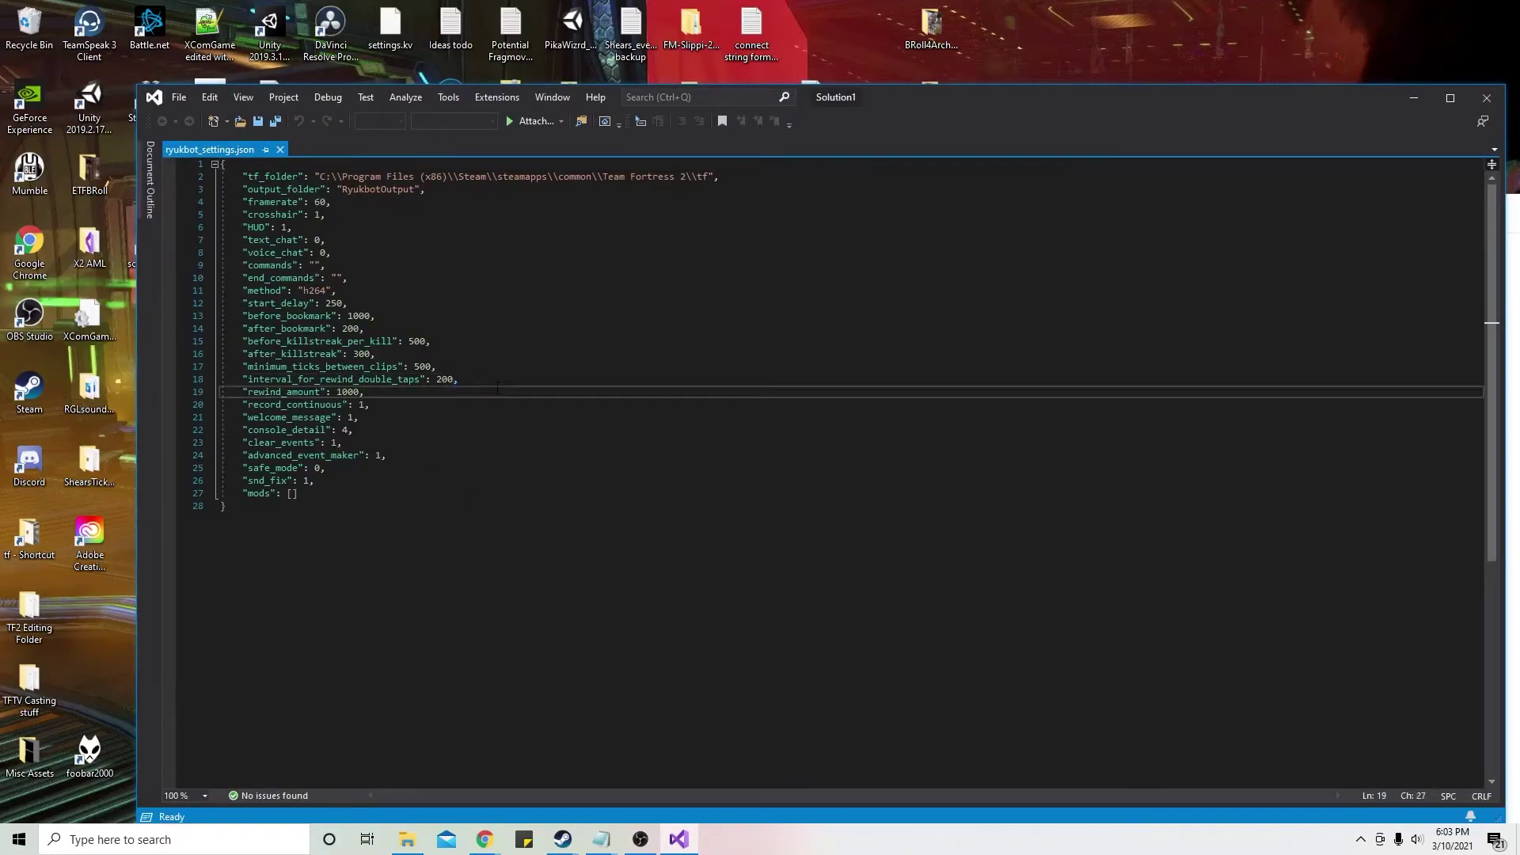
{"action": "left_click", "coordinate": [420, 191]}
{"action": "left_click_drag", "start_coordinate": [421, 191], "coordinate": [425, 191]}
{"action": "left_click", "coordinate": [452, 194]}
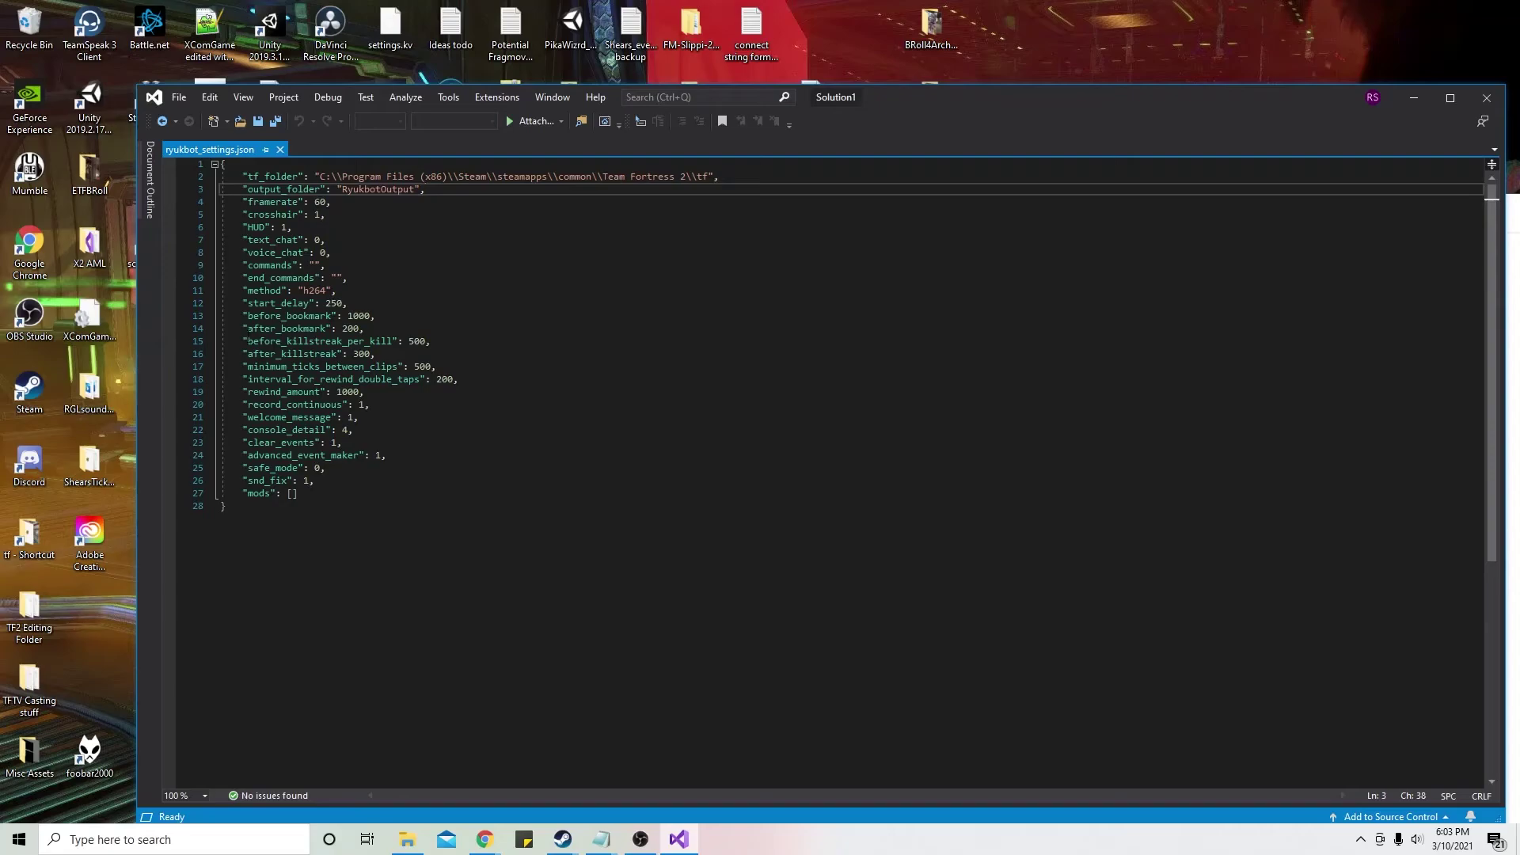
{"action": "left_click", "coordinate": [243, 328]}
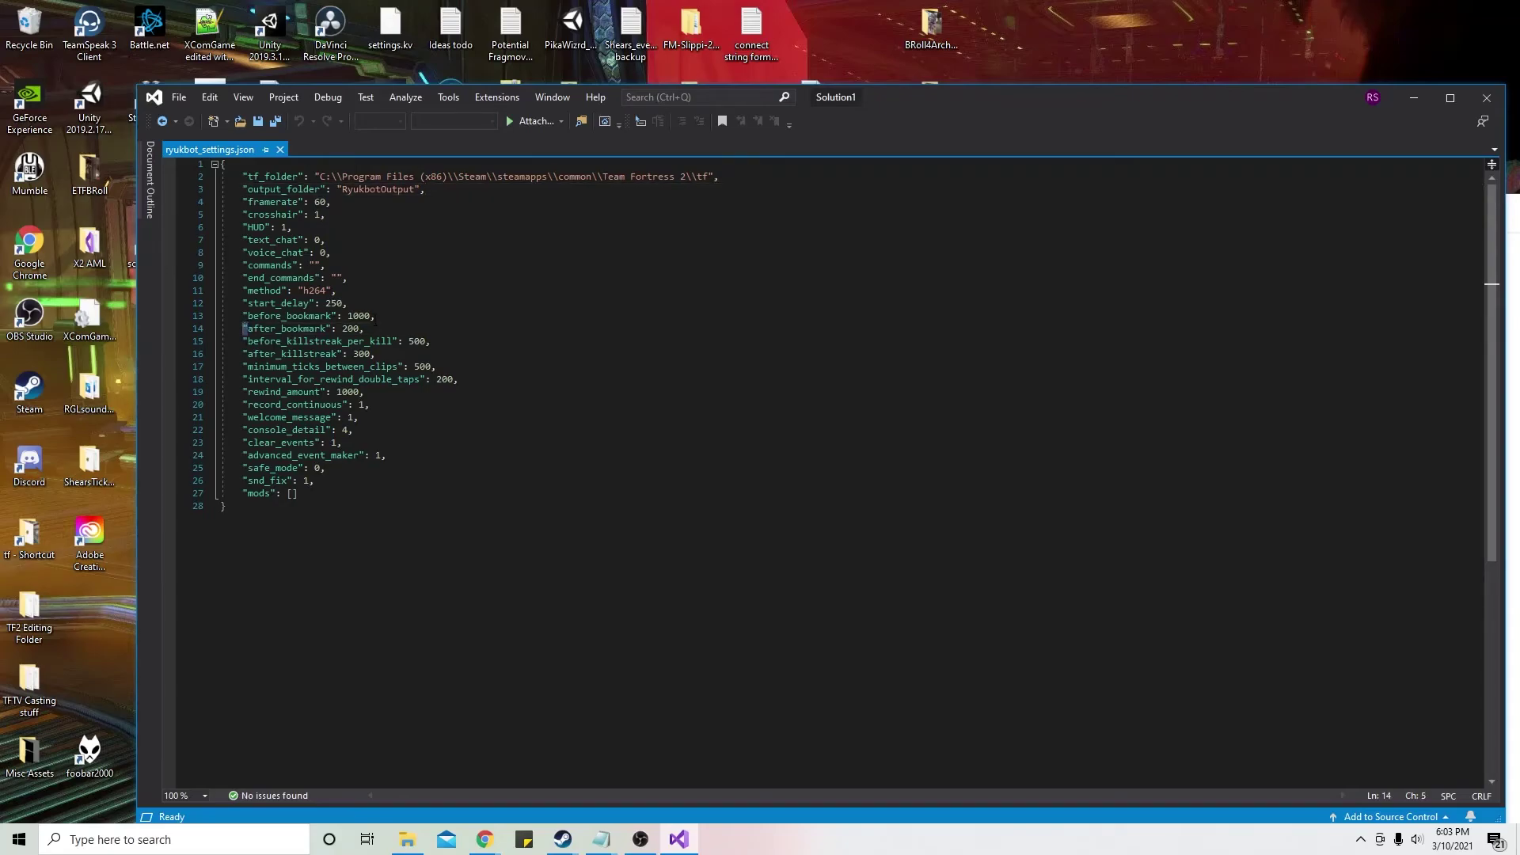
{"action": "left_click", "coordinate": [380, 328]}
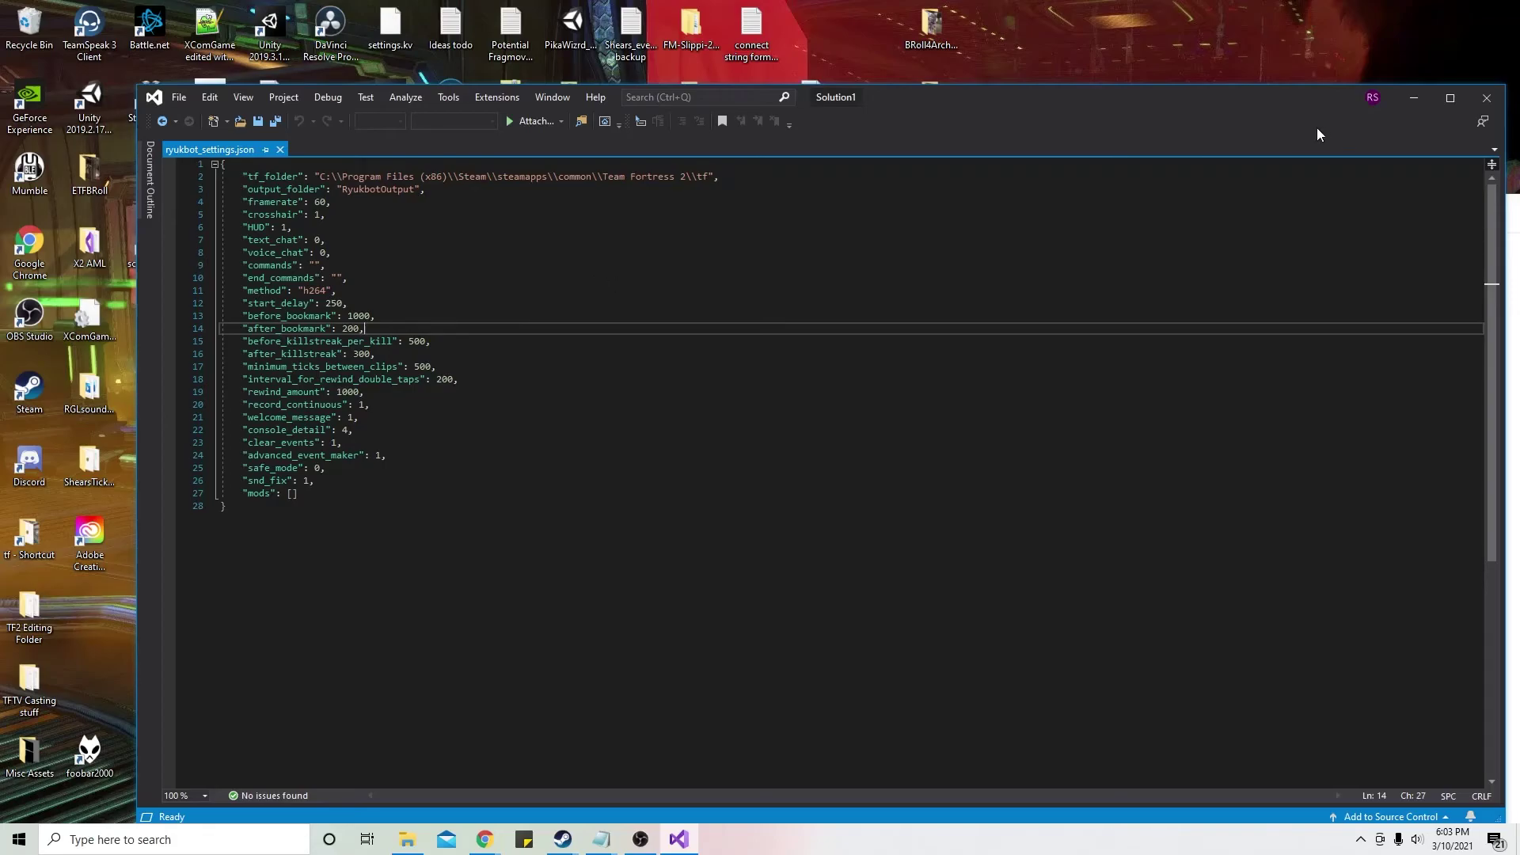
{"action": "left_click", "coordinate": [1486, 96]}
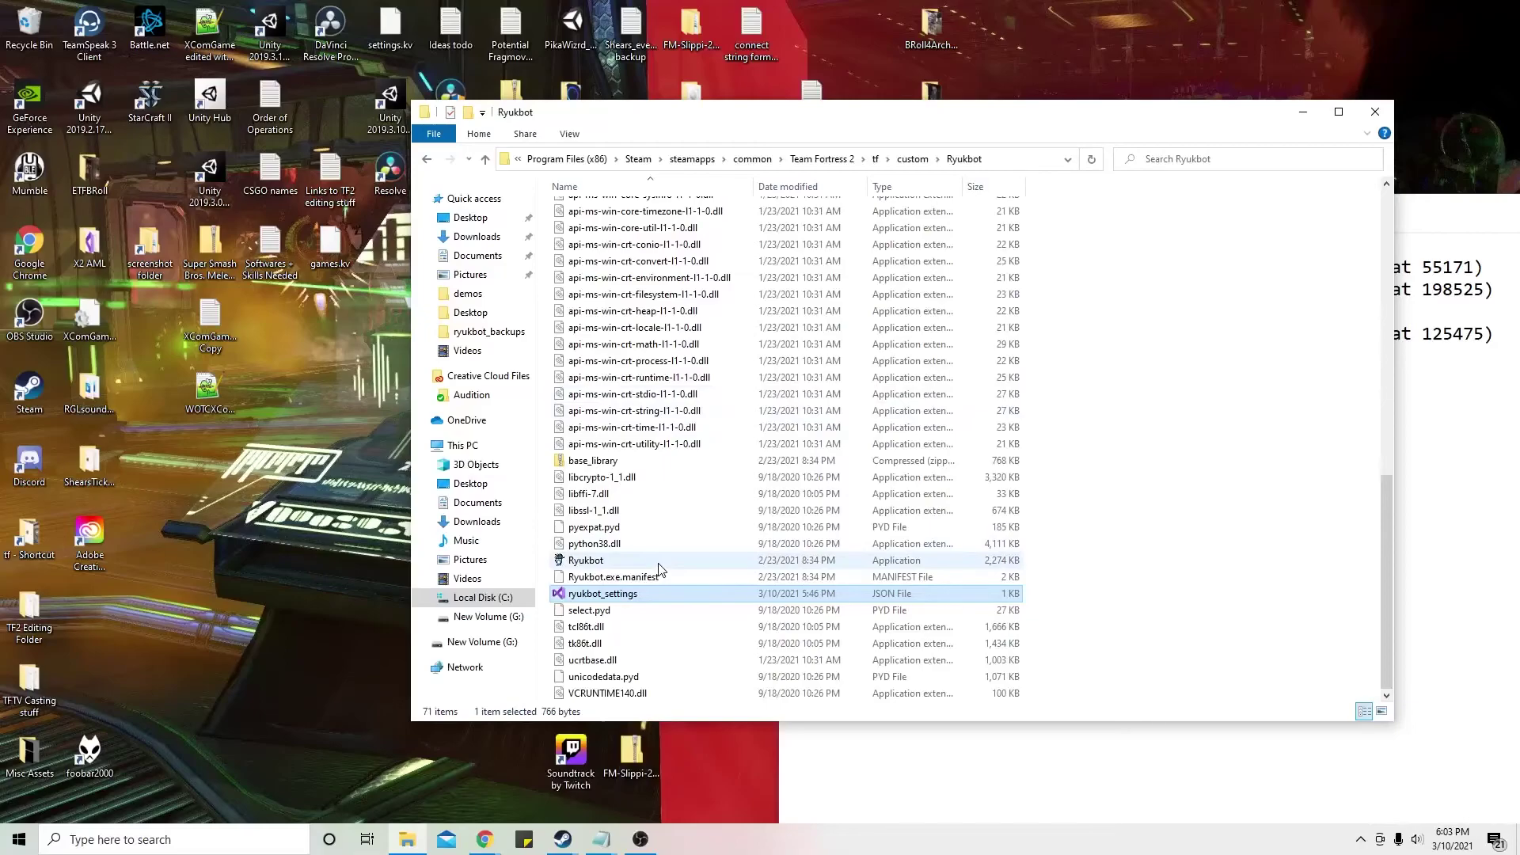
Step: Minimize the 2021-03-10_17-46-24 log window and go from the Ryukbot folder to tf's demos folder
{"action": "left_click", "coordinate": [1440, 233]}
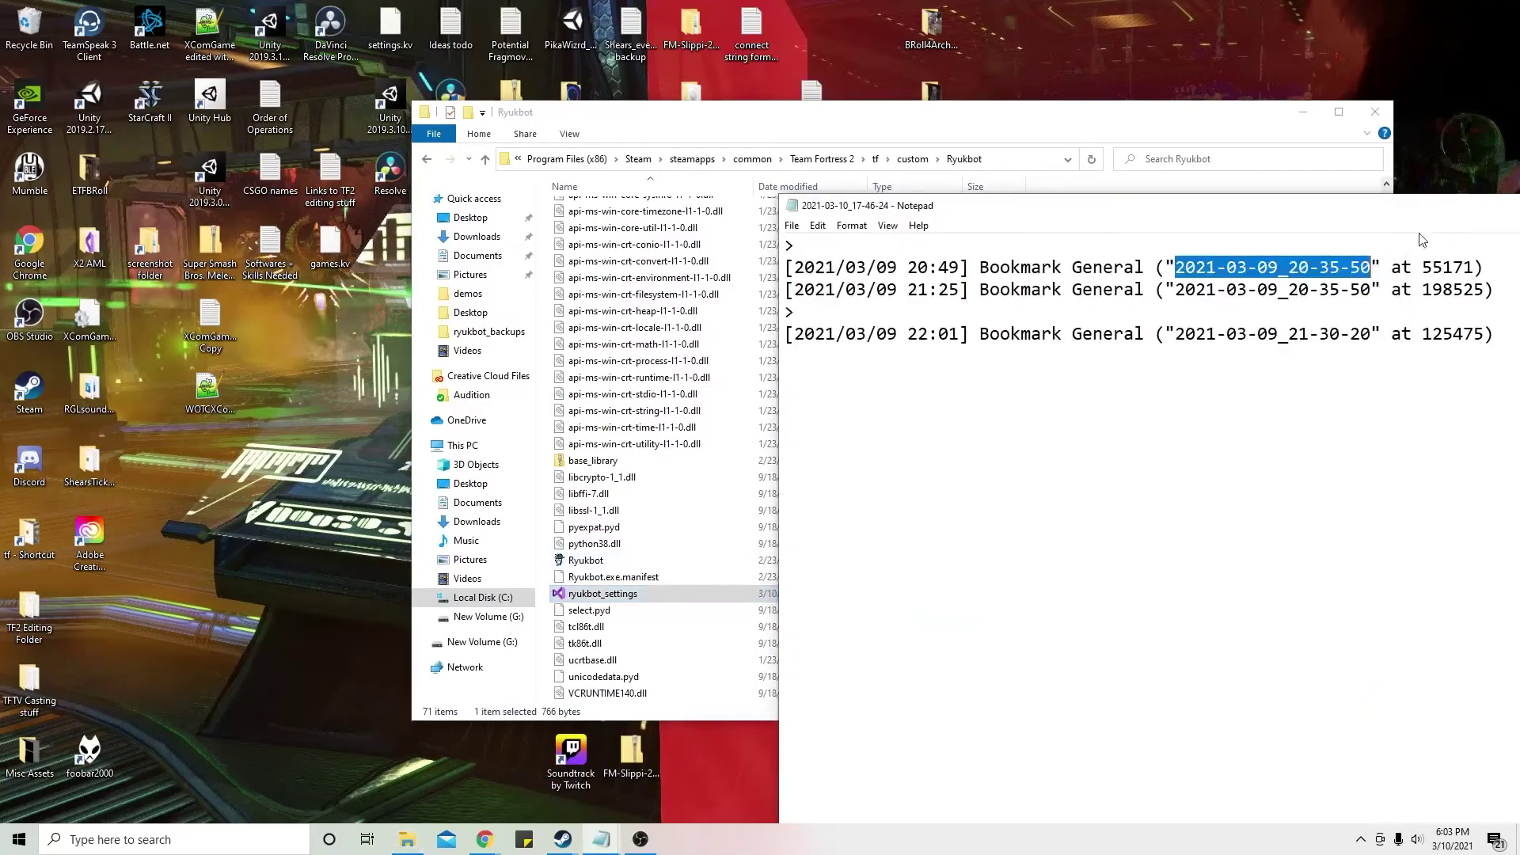
{"action": "left_click_drag", "start_coordinate": [1065, 212], "coordinate": [672, 208]}
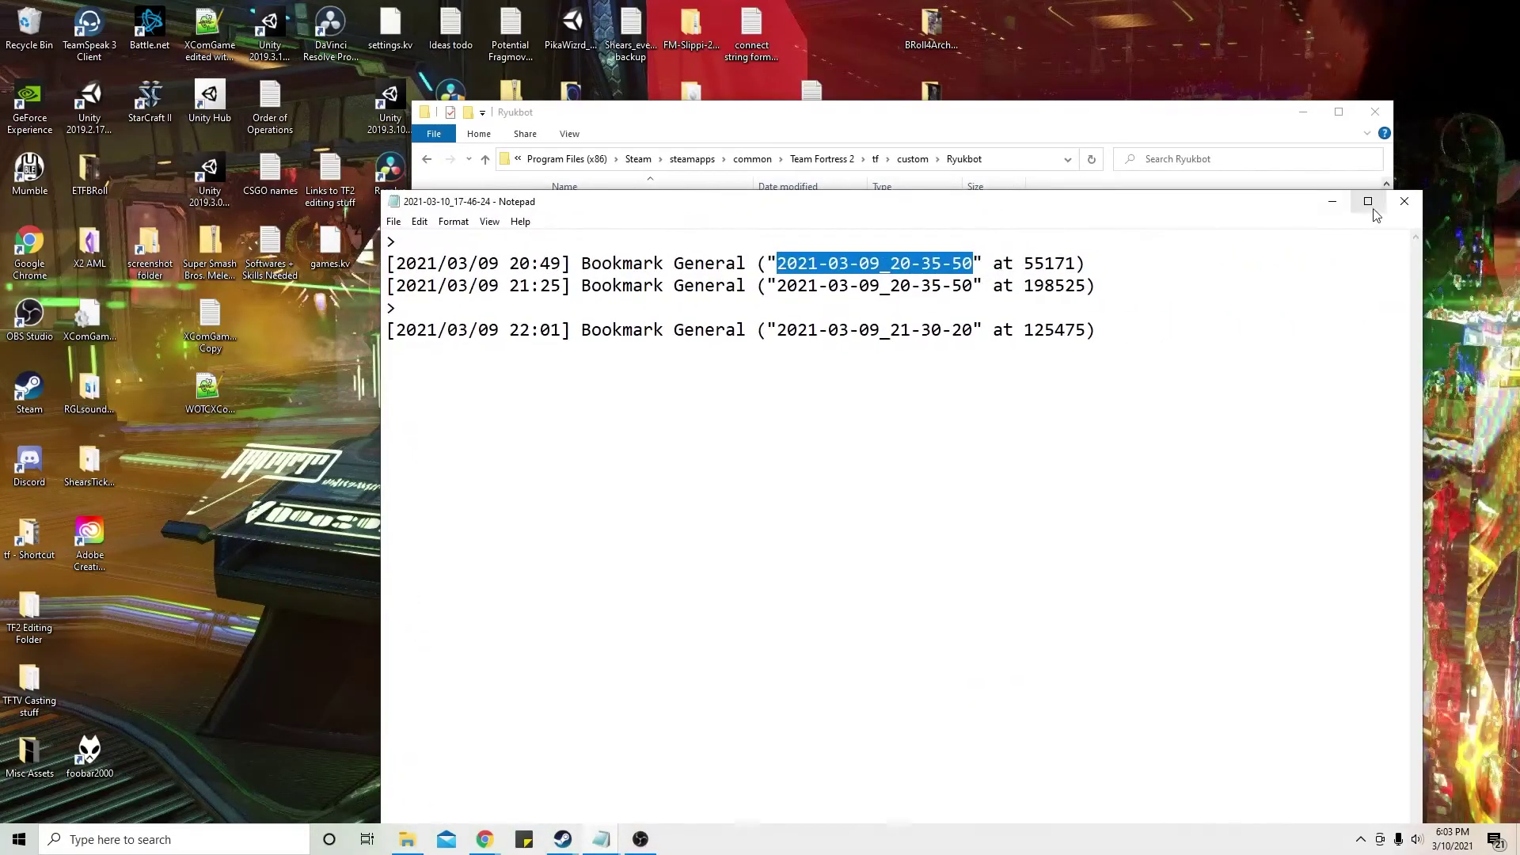
{"action": "left_click", "coordinate": [1332, 201]}
{"action": "scroll", "coordinate": [685, 480], "scroll_direction": "up", "scroll_amount": 10}
{"action": "scroll", "coordinate": [685, 480], "scroll_direction": "up", "scroll_amount": 2}
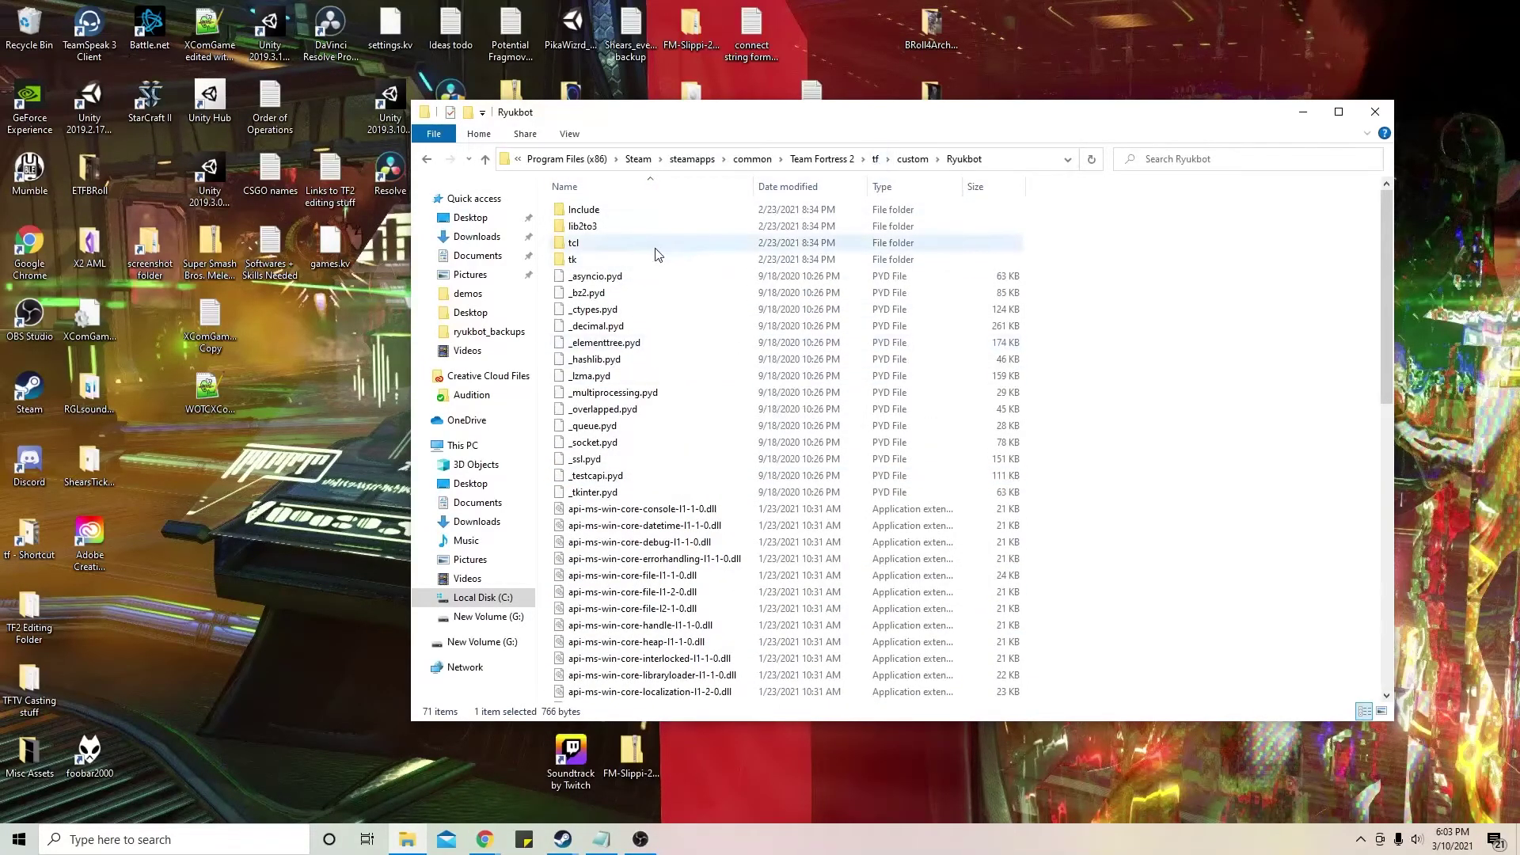
{"action": "left_click", "coordinate": [875, 158]}
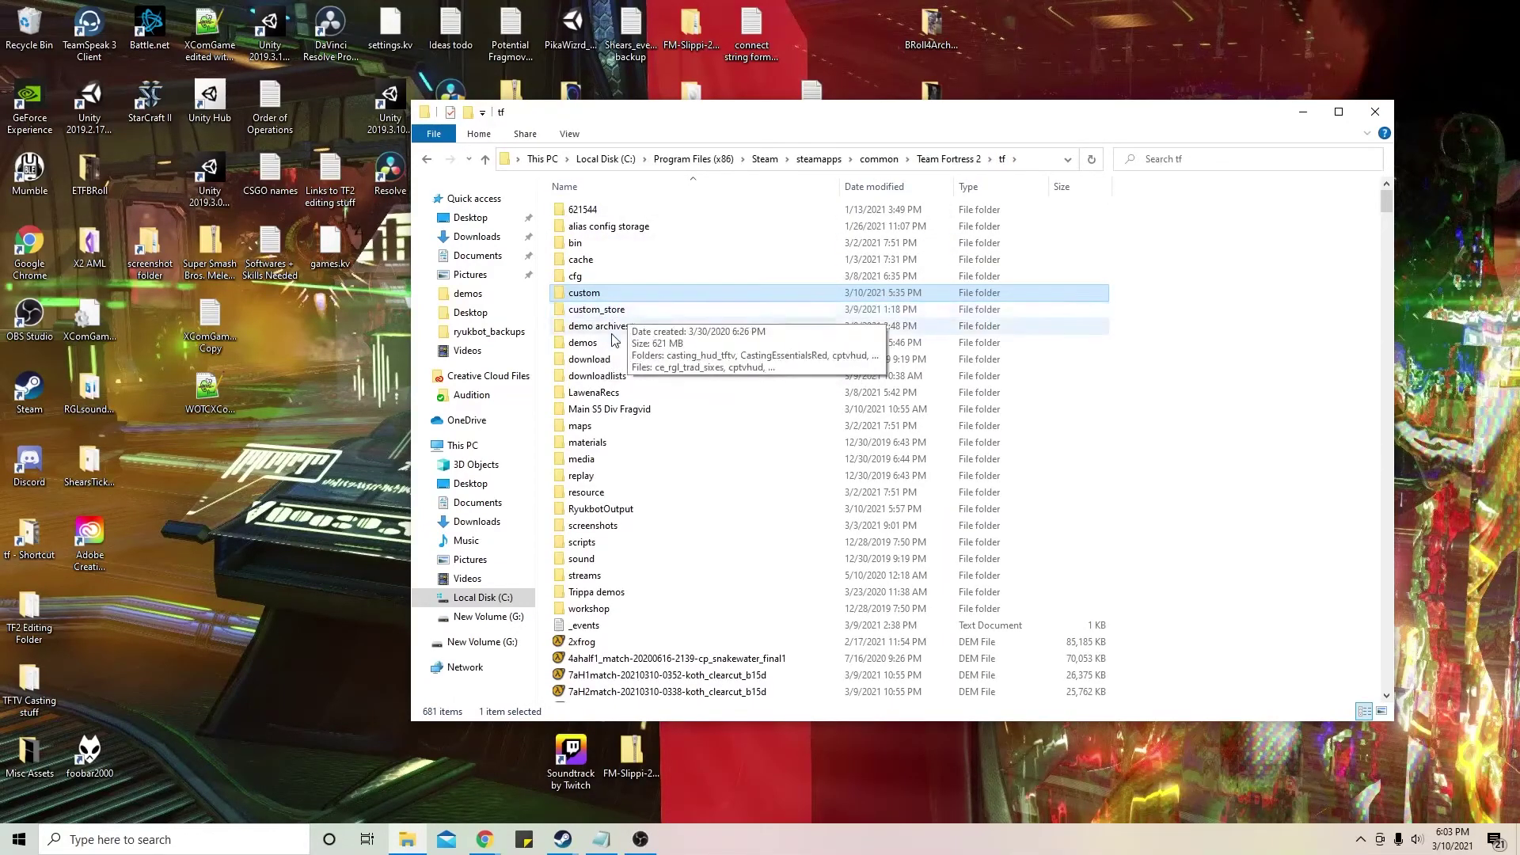
{"action": "double_click", "coordinate": [590, 342]}
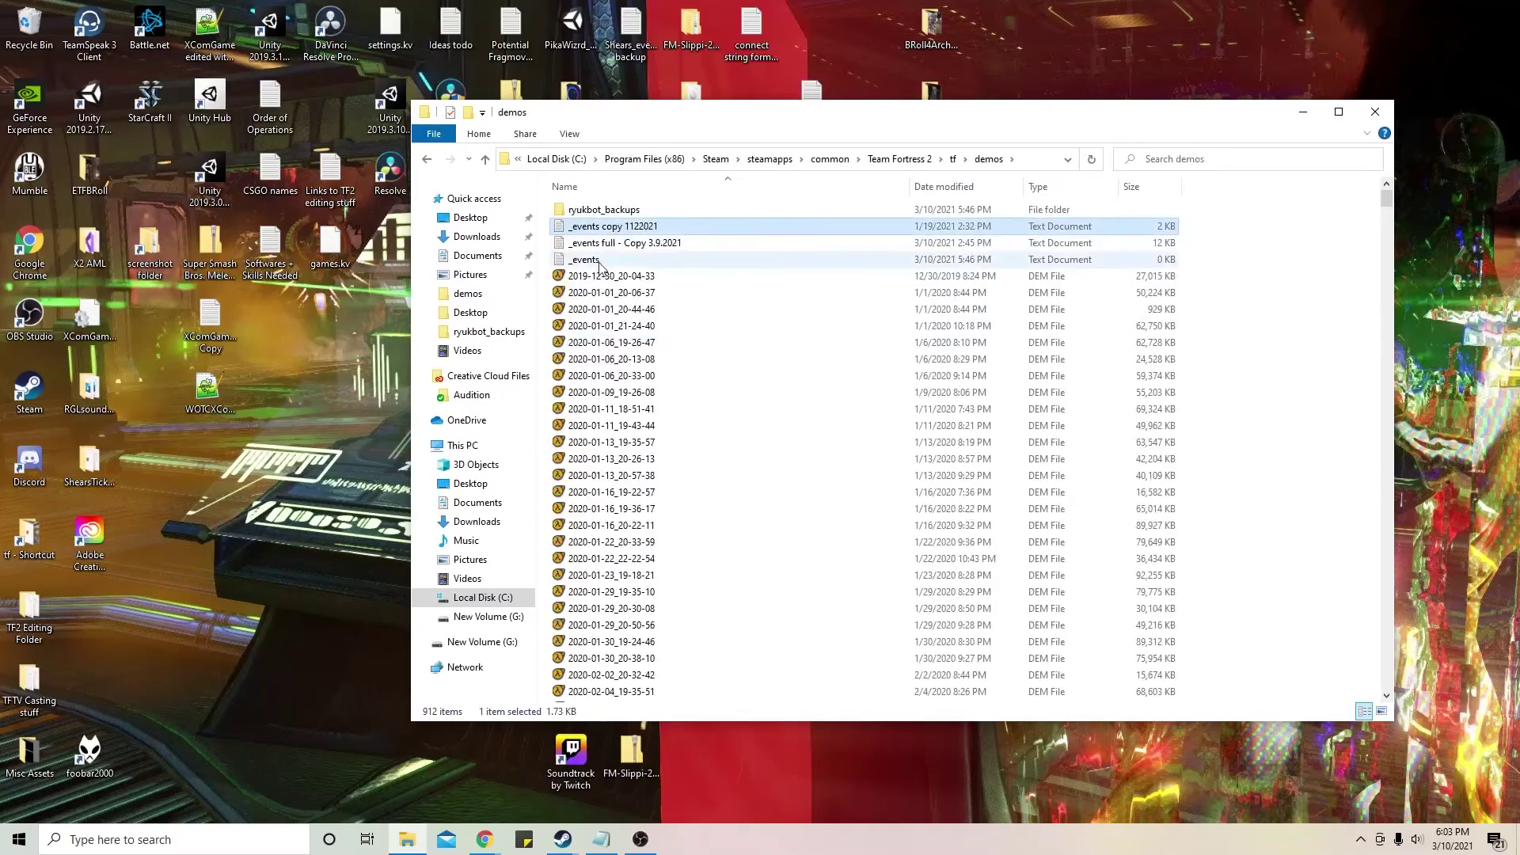
Step: View the _events and _events copy 1122021 text files in the demos folder, closing each one
{"action": "double_click", "coordinate": [586, 259]}
{"action": "left_click", "coordinate": [1403, 201]}
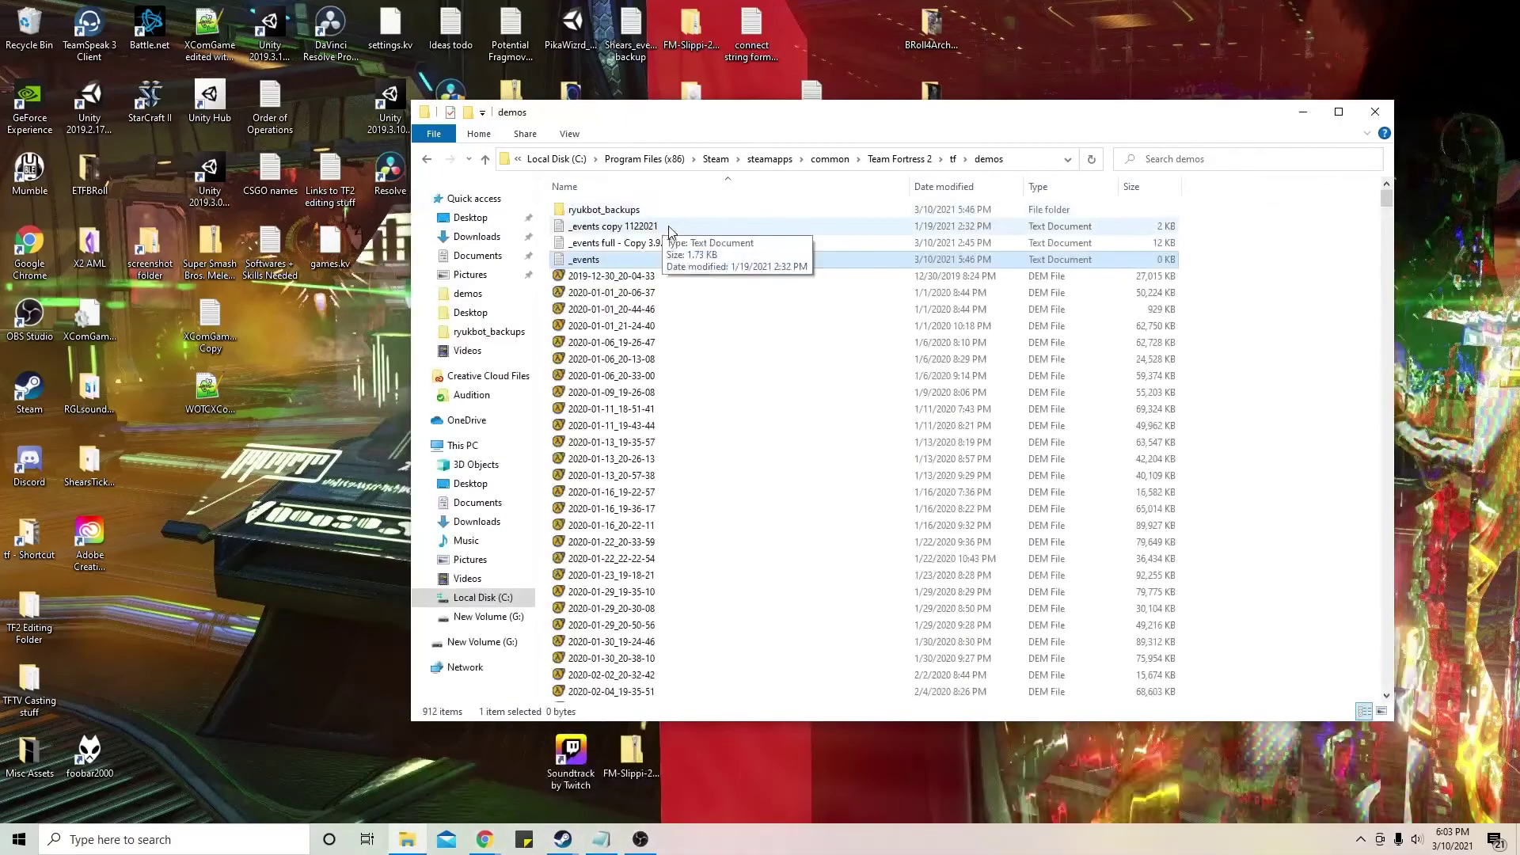
{"action": "double_click", "coordinate": [670, 238]}
{"action": "left_click", "coordinate": [1403, 201]}
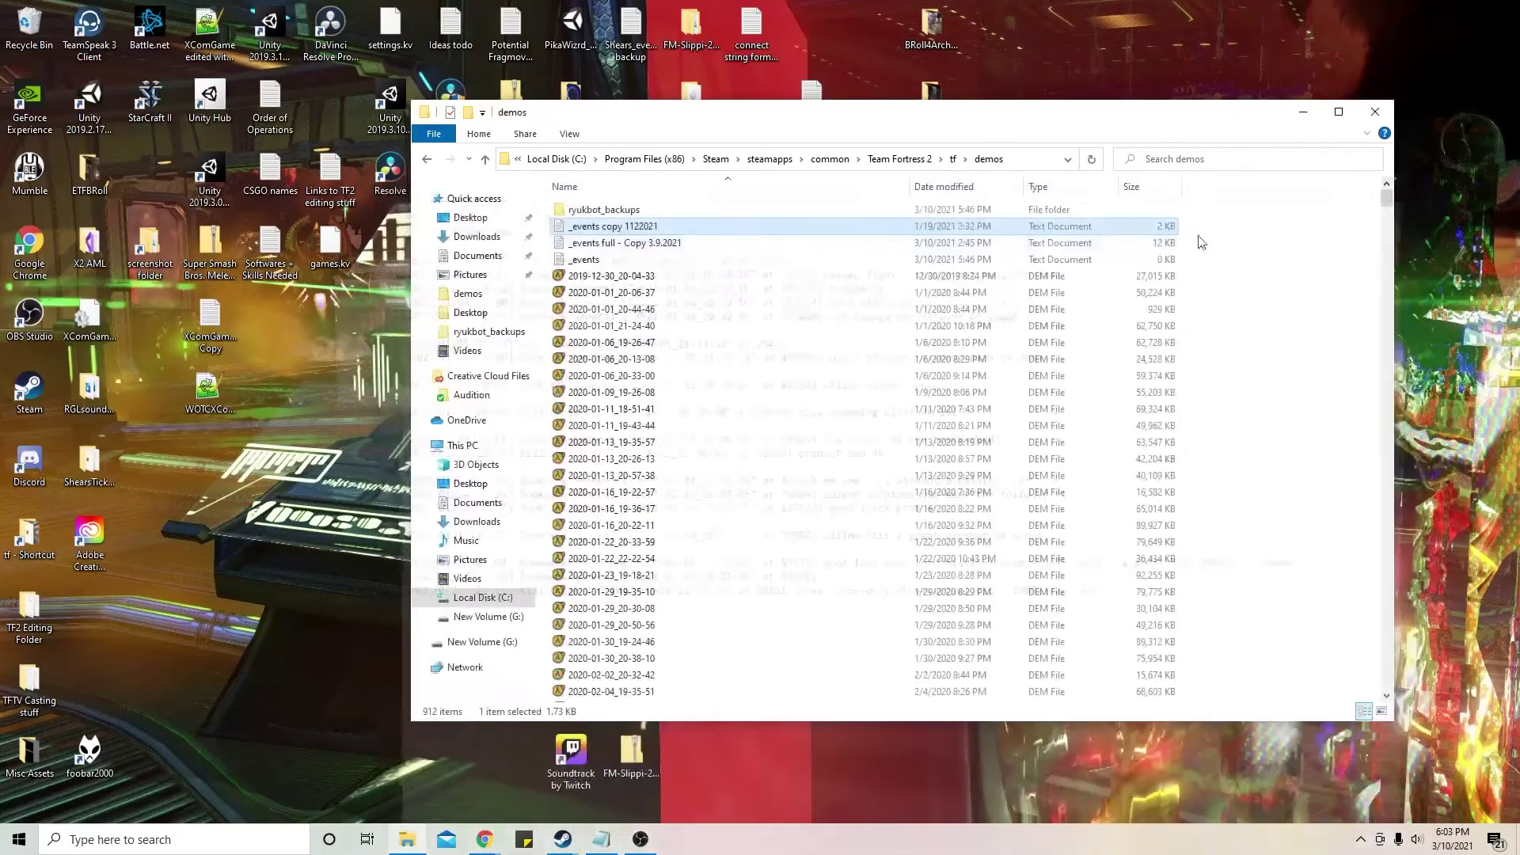
Step: Open the ryukbot_backups folder, view the 2021-03-09_16-25-39 backup file and close it
{"action": "double_click", "coordinate": [619, 210]}
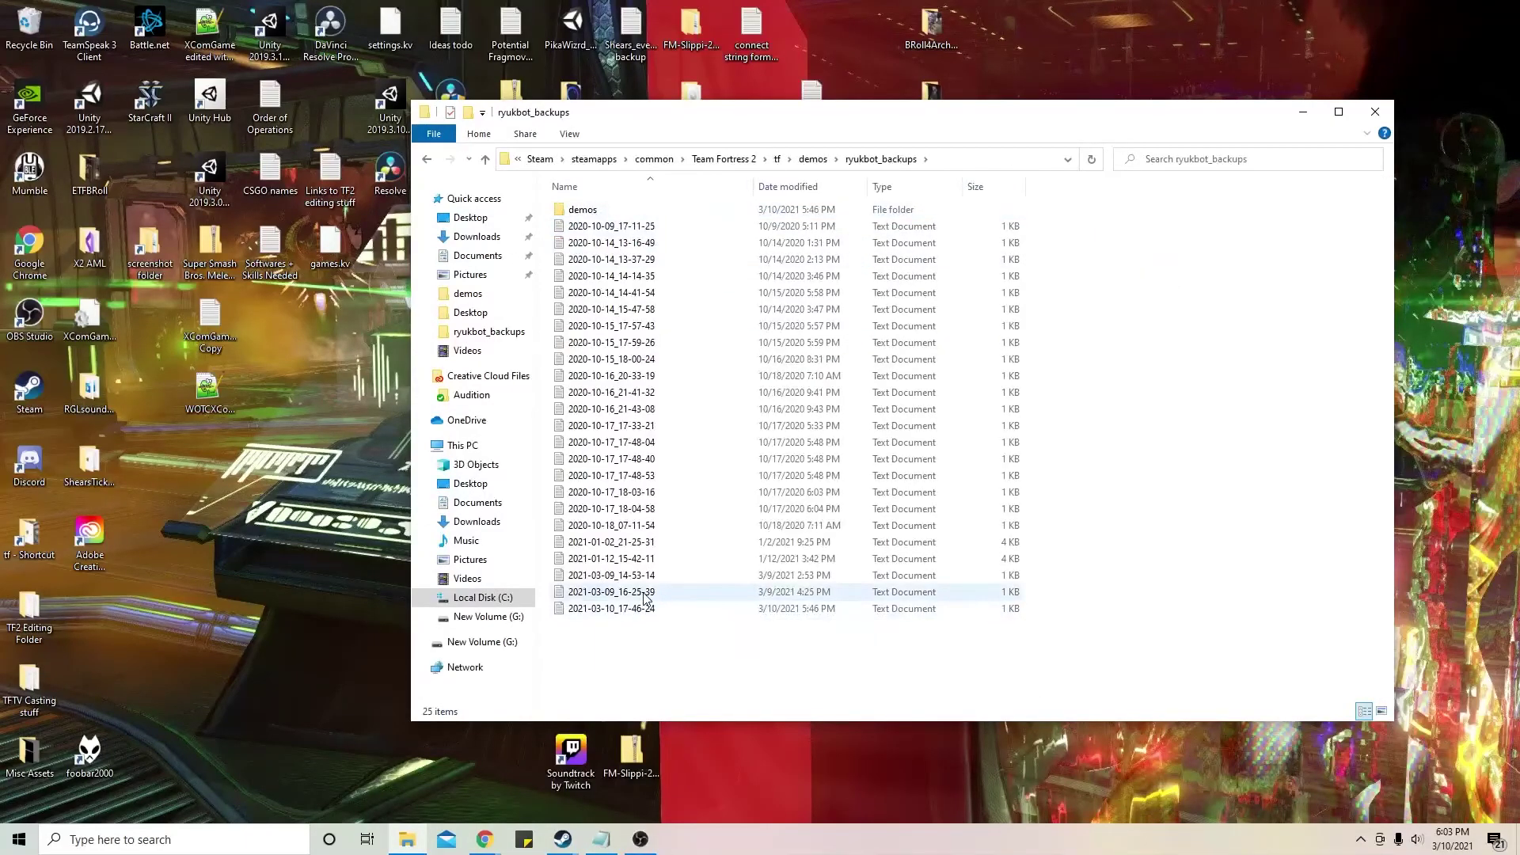
{"action": "double_click", "coordinate": [625, 592]}
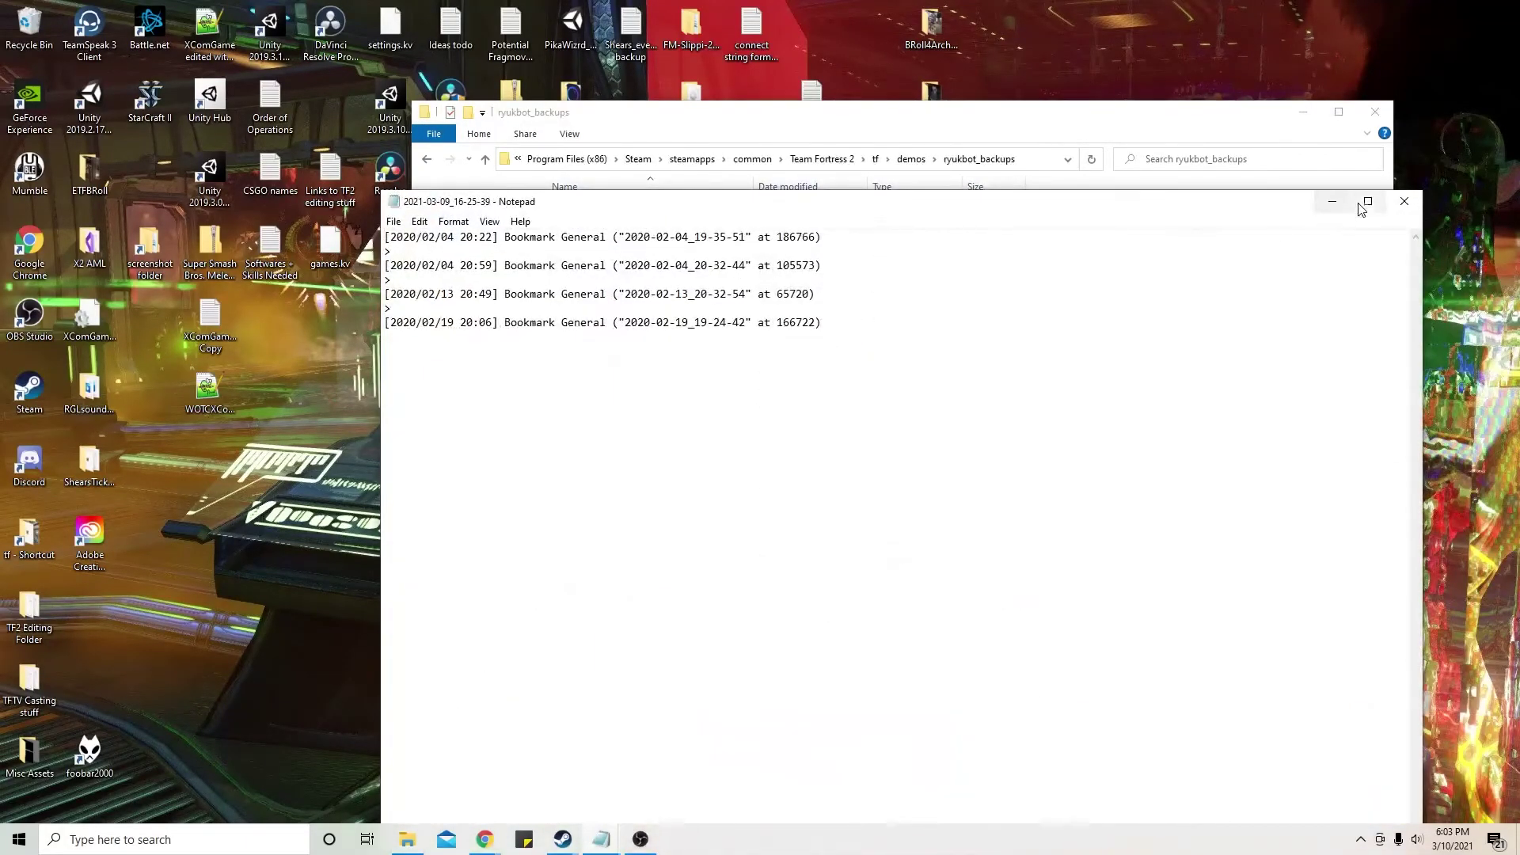
{"action": "left_click", "coordinate": [1405, 203]}
Step: Open the 2021-03-09_14-53-14 backup, copy all of its text and return to the folder window
{"action": "double_click", "coordinate": [633, 576]}
{"action": "key", "text": "ctrl+a"}
{"action": "right_click", "coordinate": [459, 249]}
{"action": "left_click", "coordinate": [501, 305]}
{"action": "left_click", "coordinate": [927, 120]}
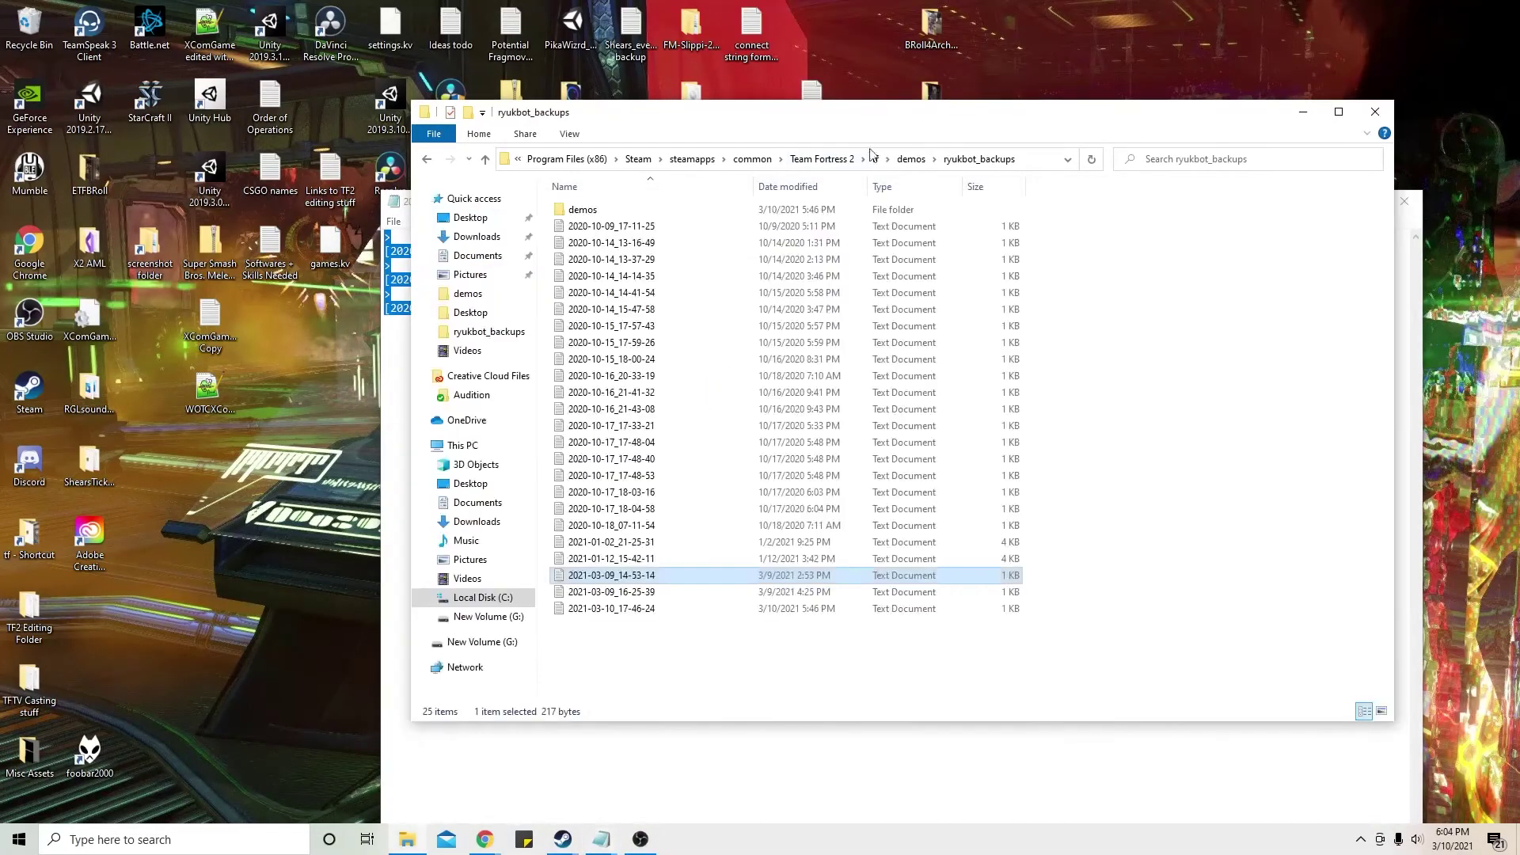
Step: Paste the copied bookmark entries into the _events file in the demos folder, save it, and close the open windows
{"action": "left_click", "coordinate": [910, 159]}
{"action": "double_click", "coordinate": [673, 246]}
{"action": "right_click", "coordinate": [671, 372]}
{"action": "left_click", "coordinate": [714, 440]}
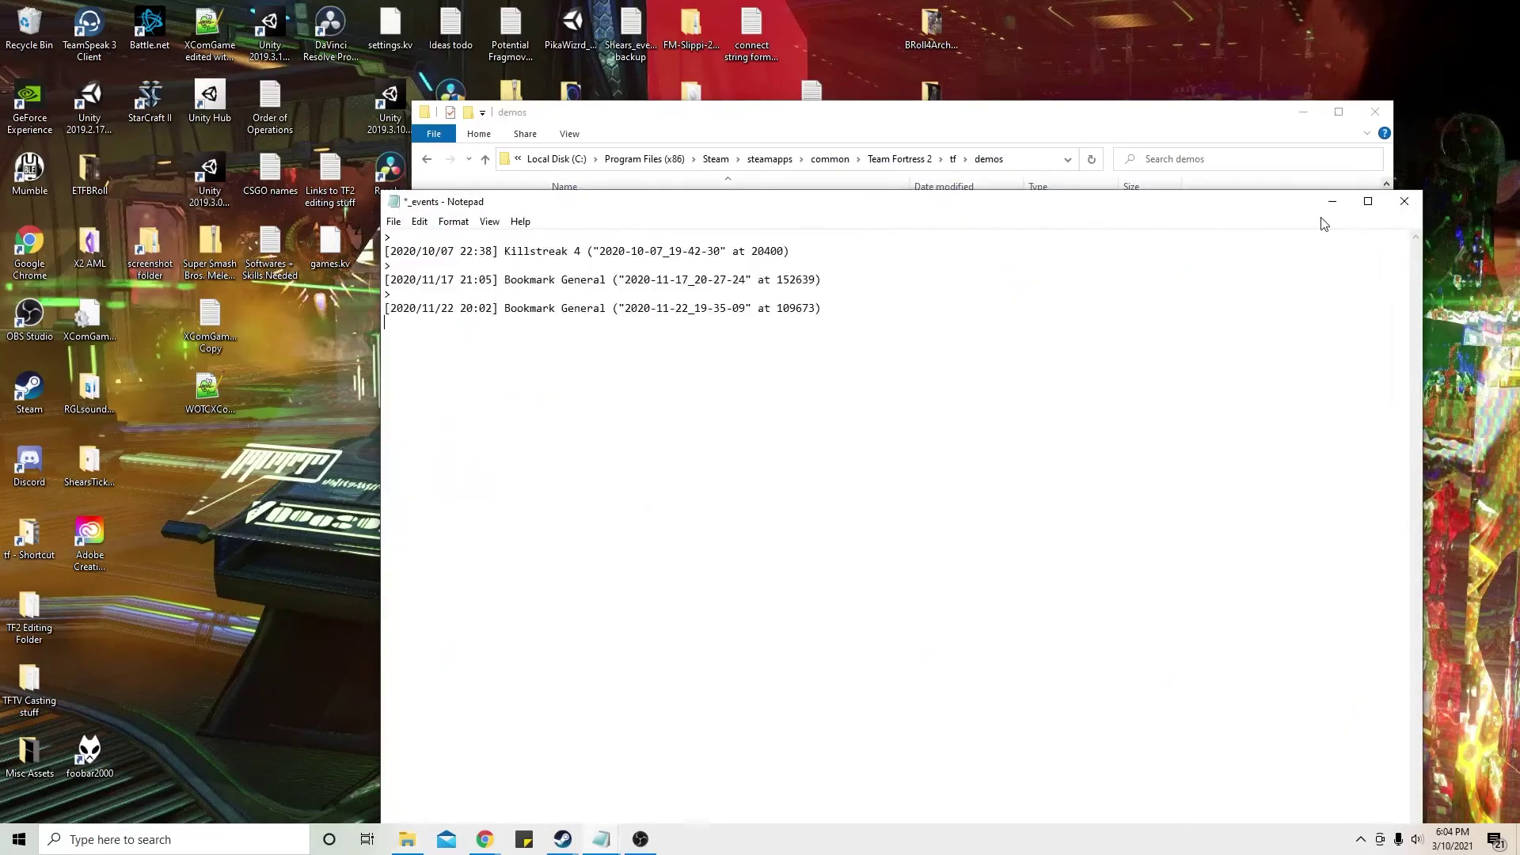
{"action": "key", "text": "ctrl+s"}
{"action": "left_click", "coordinate": [1413, 207]}
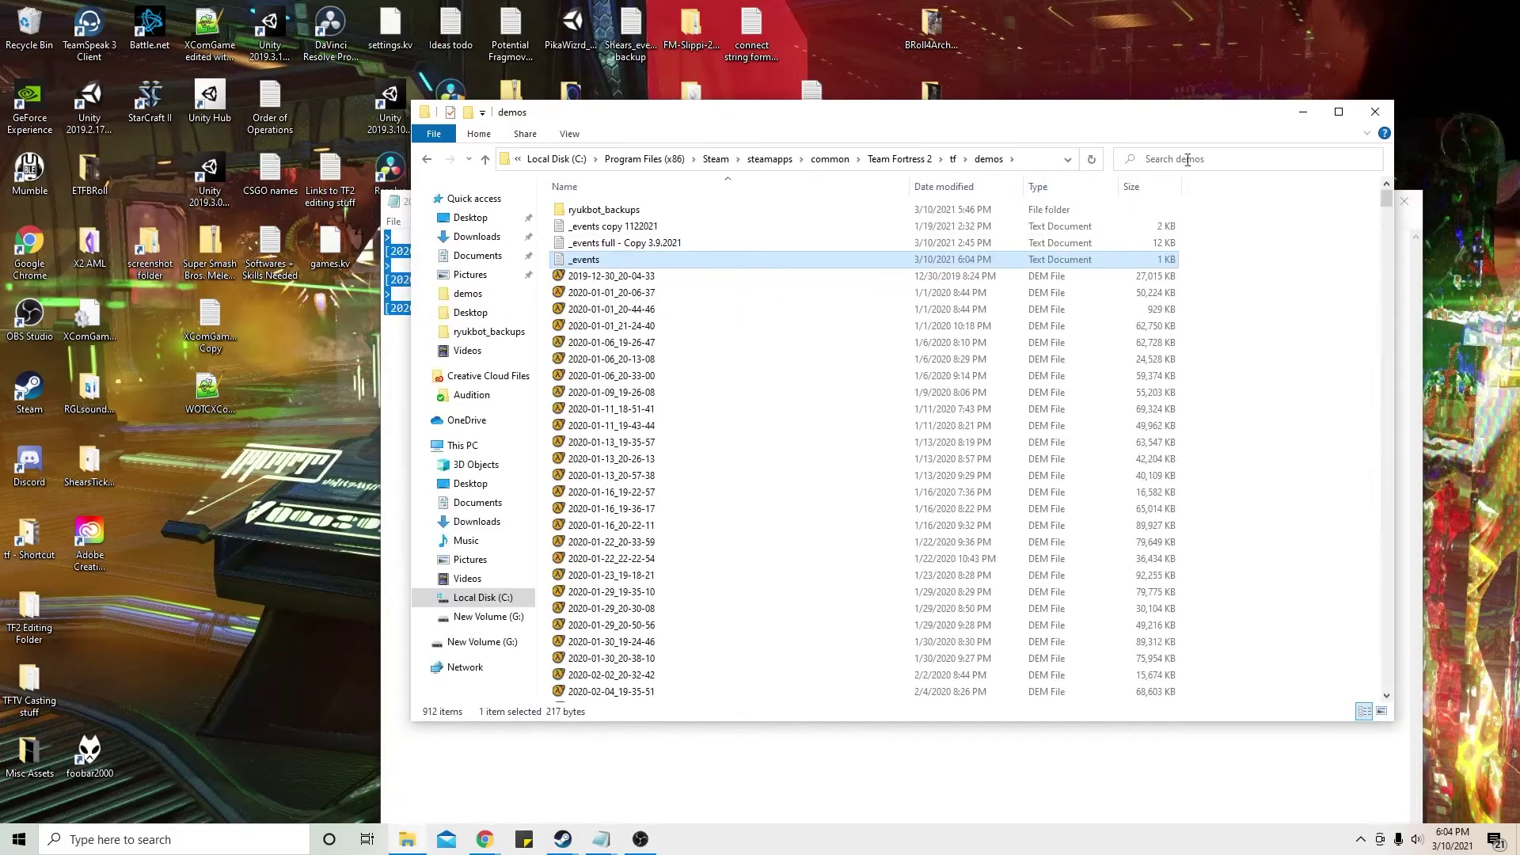
{"action": "left_click", "coordinate": [1376, 112]}
{"action": "left_click", "coordinate": [1403, 200]}
Step: Open a new File Explorer window, go to the Ryukbot folder inside tf's custom folder, and run the Ryukbot application
{"action": "left_click", "coordinate": [408, 840]}
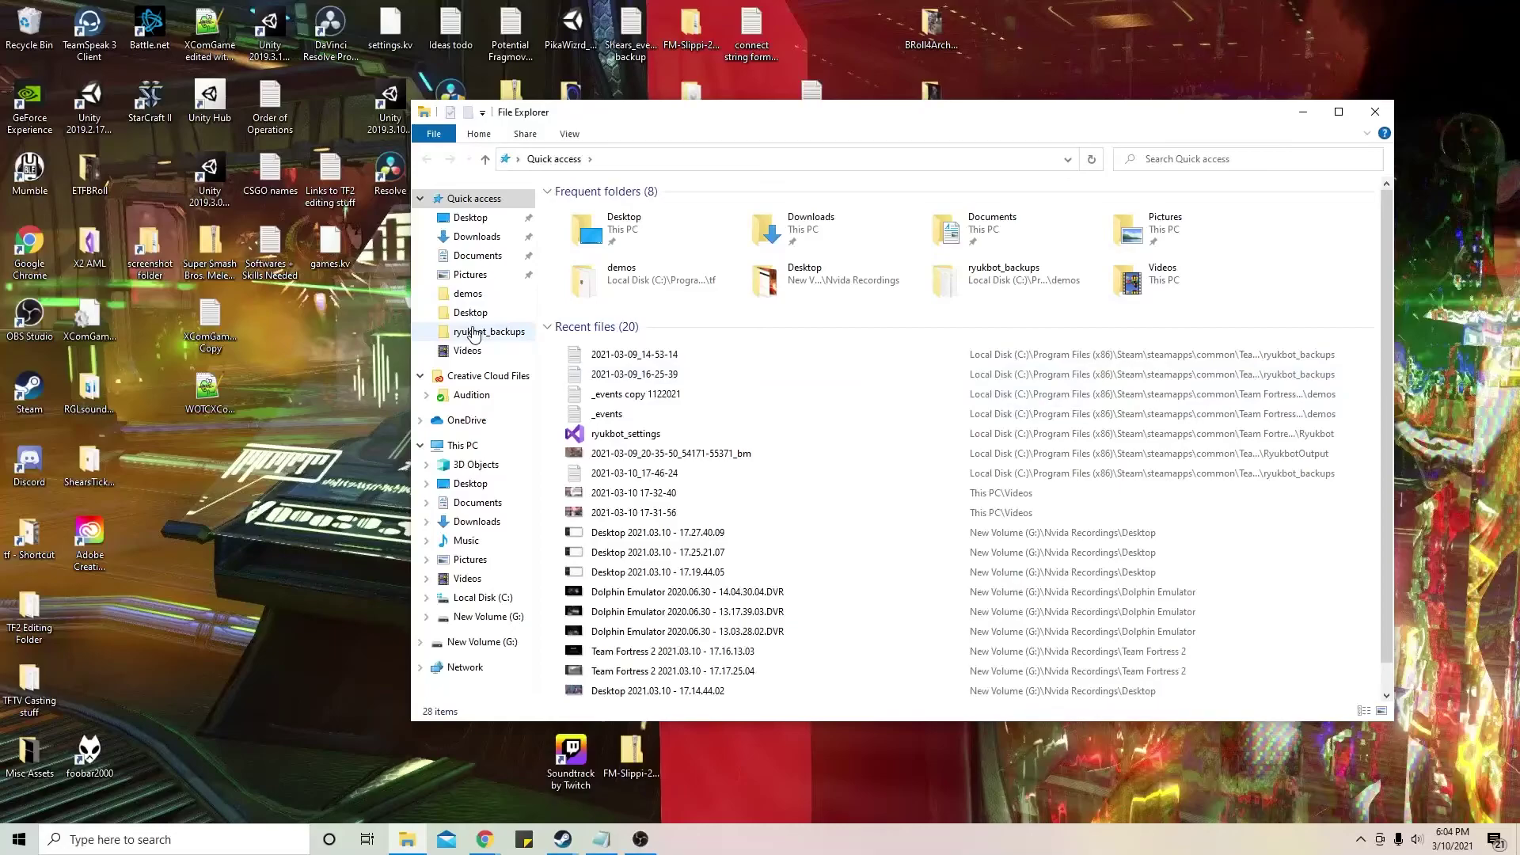
{"action": "left_click", "coordinate": [468, 294]}
{"action": "left_click", "coordinate": [1002, 159]}
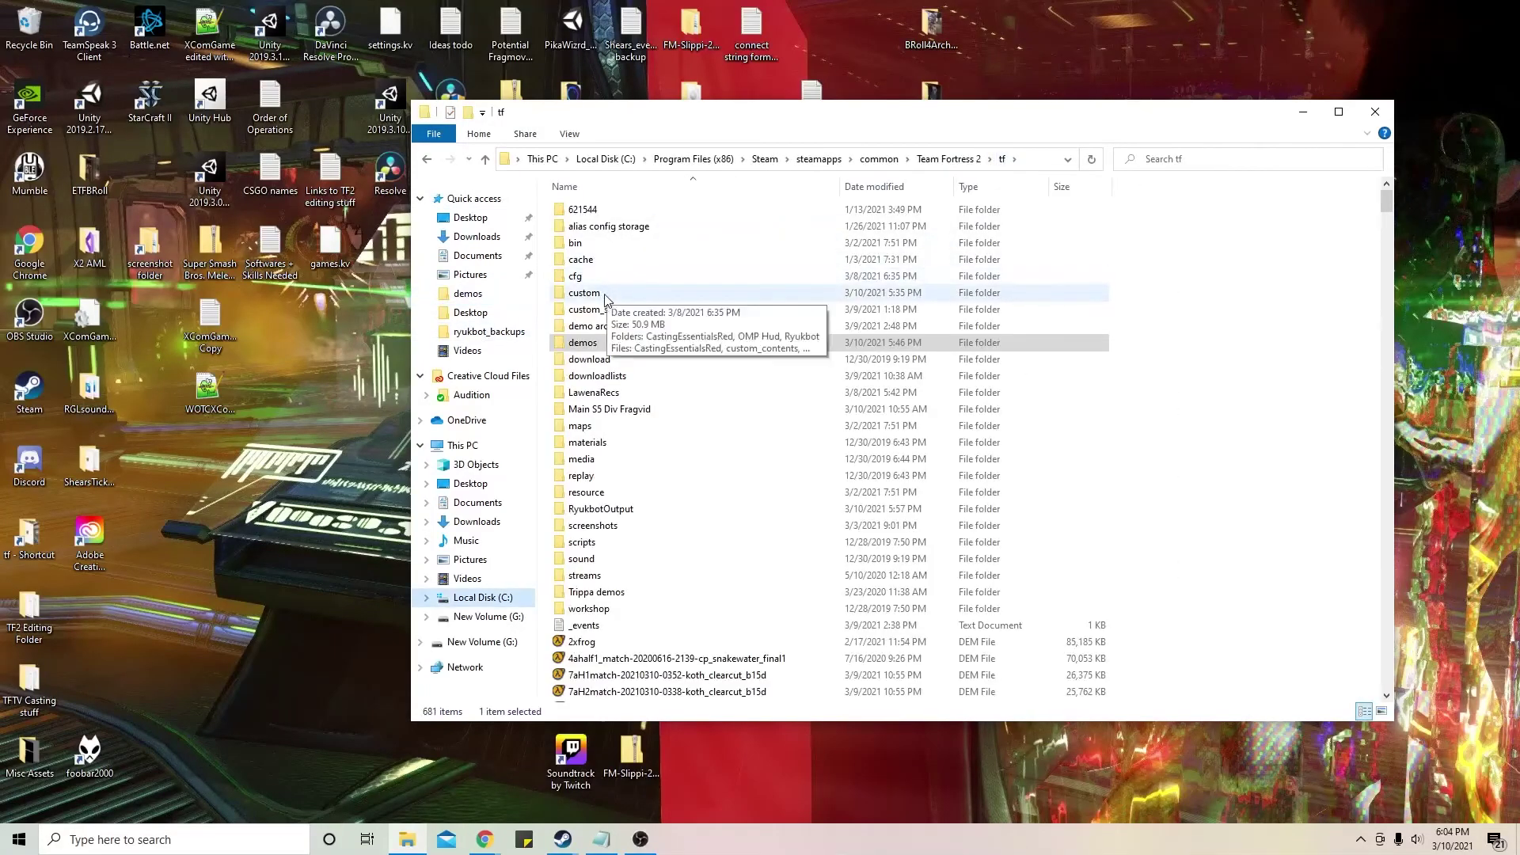
{"action": "double_click", "coordinate": [609, 295]}
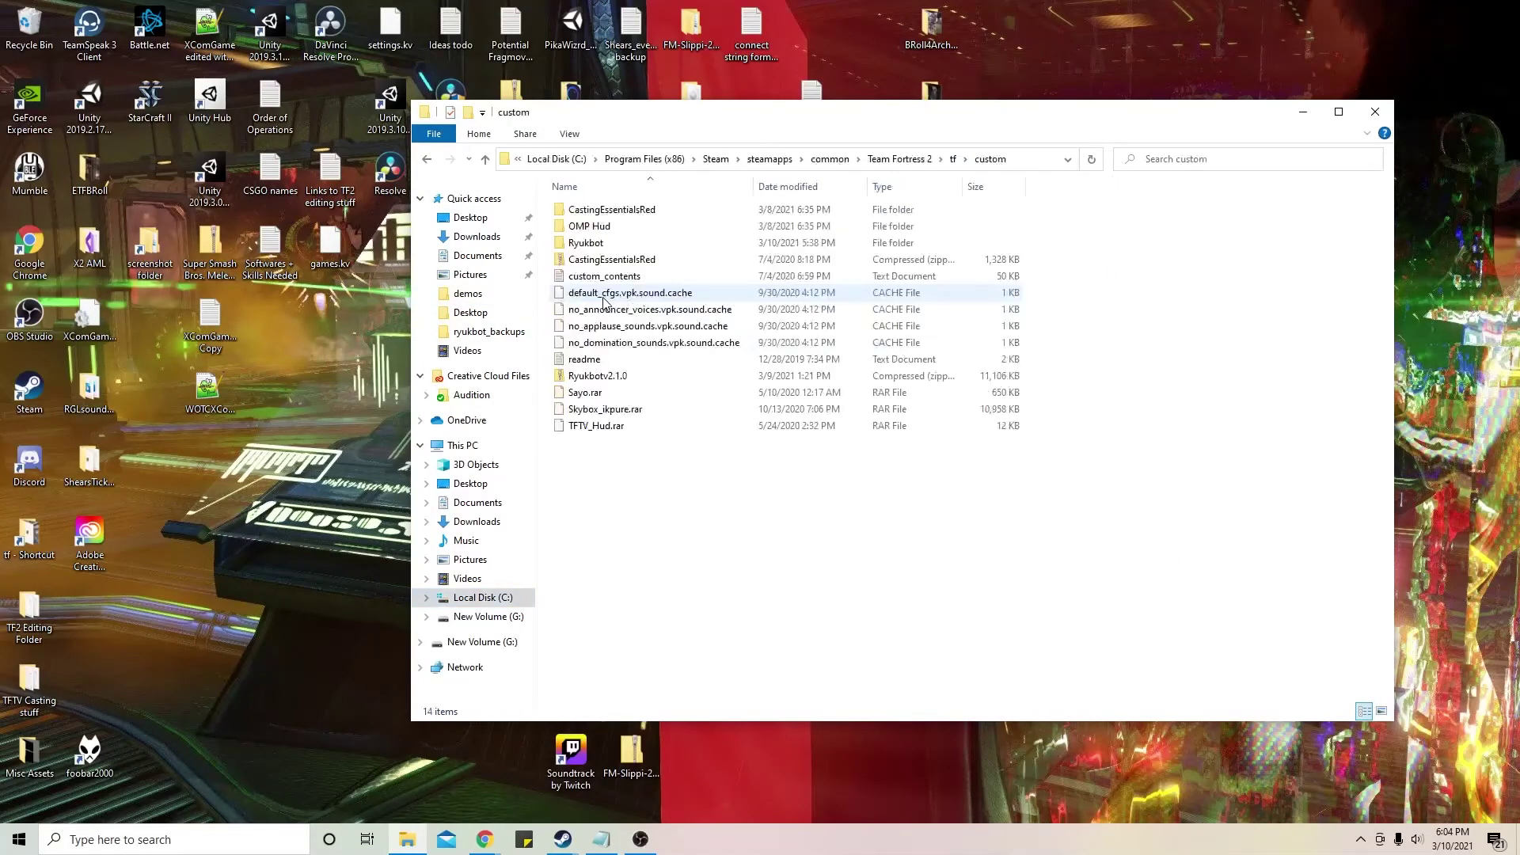
{"action": "double_click", "coordinate": [616, 245]}
{"action": "scroll", "coordinate": [608, 561], "scroll_direction": "down", "scroll_amount": 14}
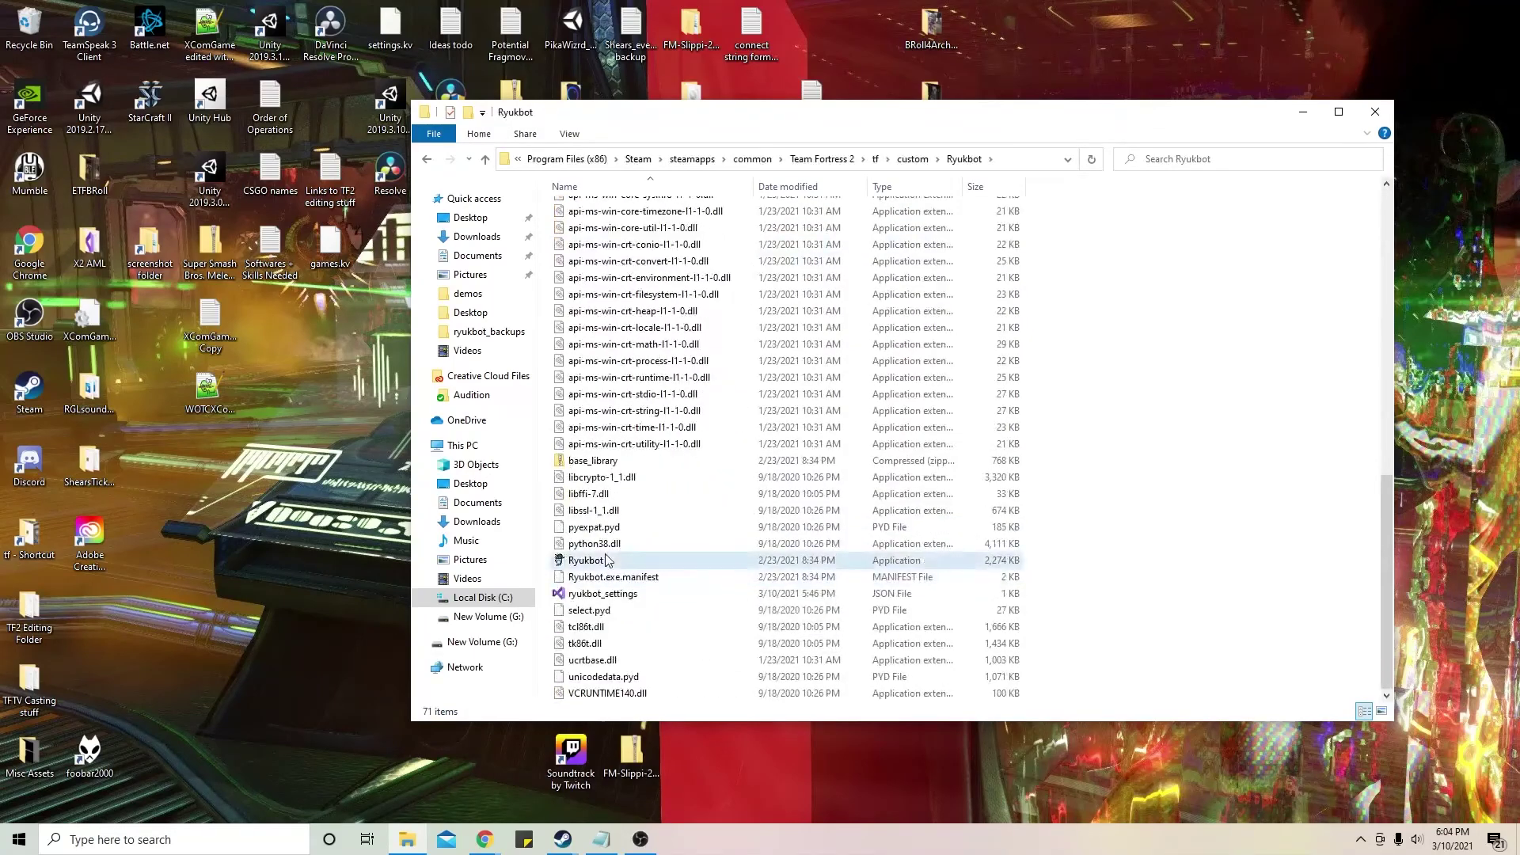
{"action": "double_click", "coordinate": [587, 560]}
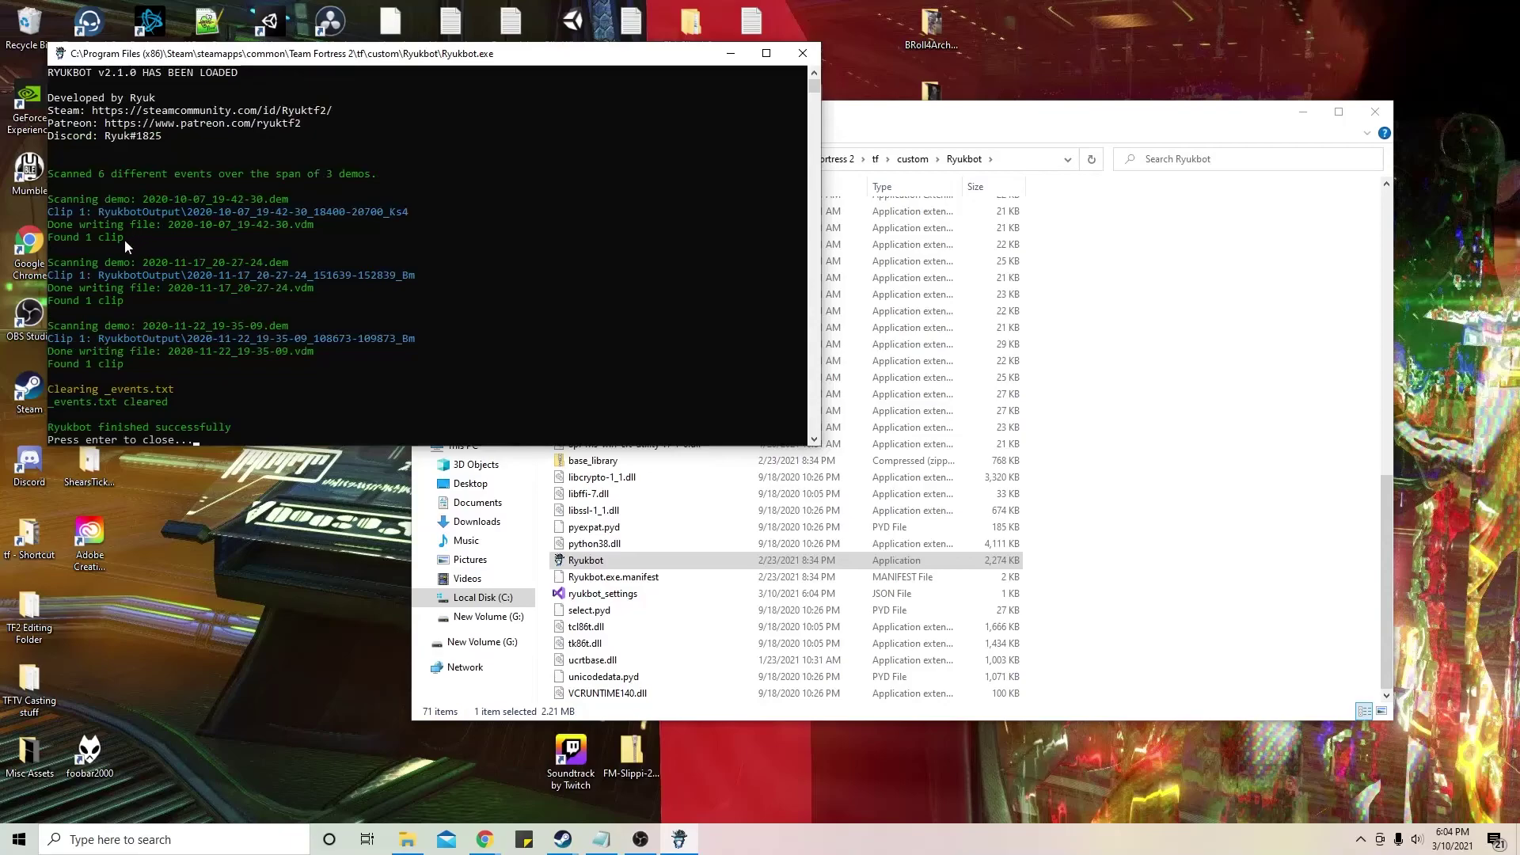
Step: Examine Ryukbot's console output for the scanned demos, the clips found and the clearing of the _events file
{"action": "scroll", "coordinate": [149, 248], "scroll_direction": "up", "scroll_amount": 1}
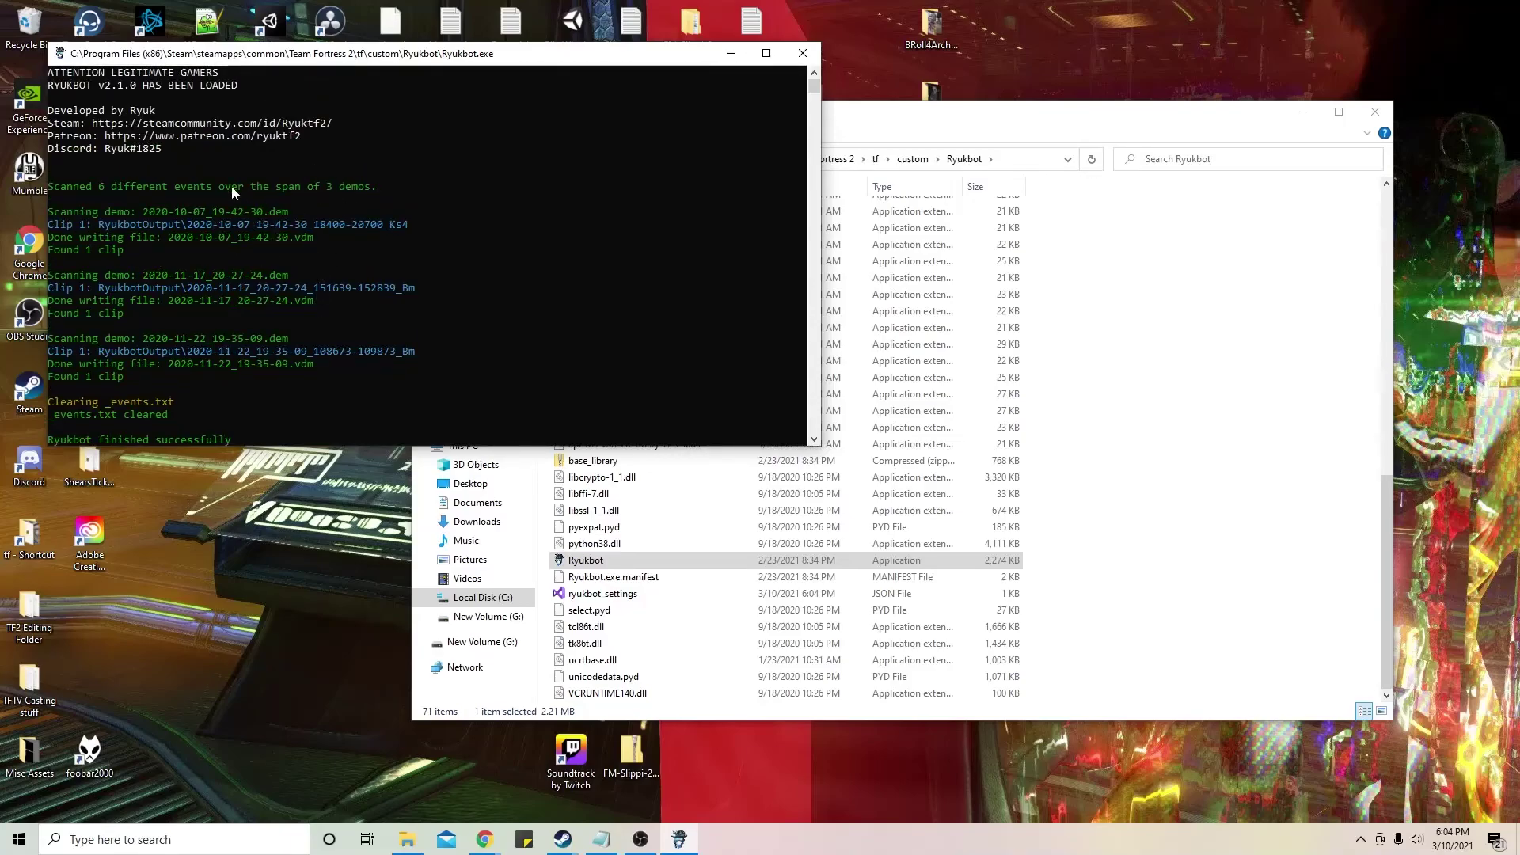
{"action": "scroll", "coordinate": [380, 285], "scroll_direction": "down", "scroll_amount": 3}
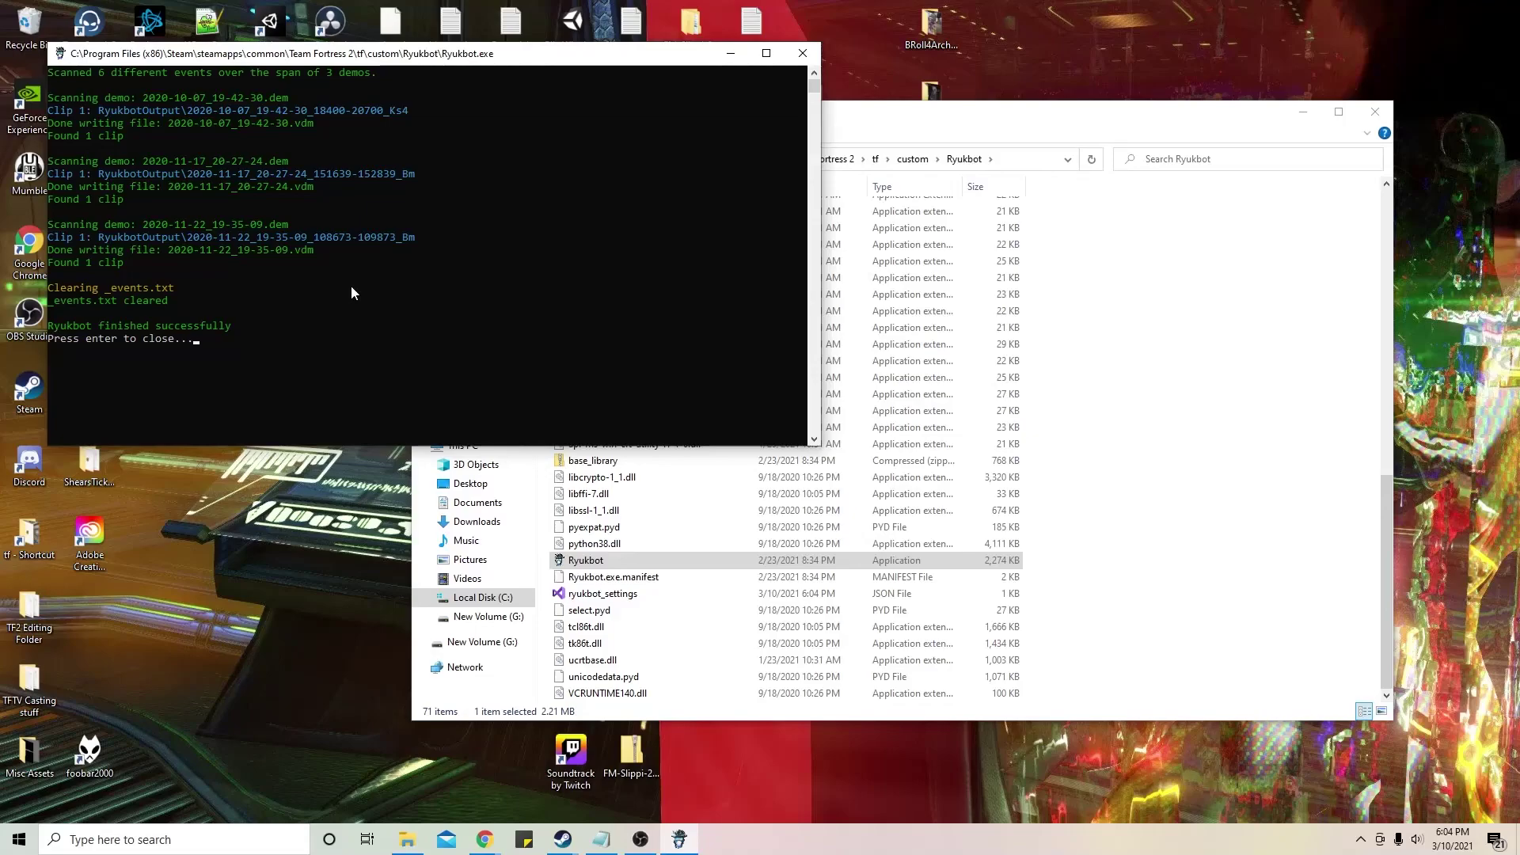
{"action": "scroll", "coordinate": [339, 346], "scroll_direction": "up", "scroll_amount": 3}
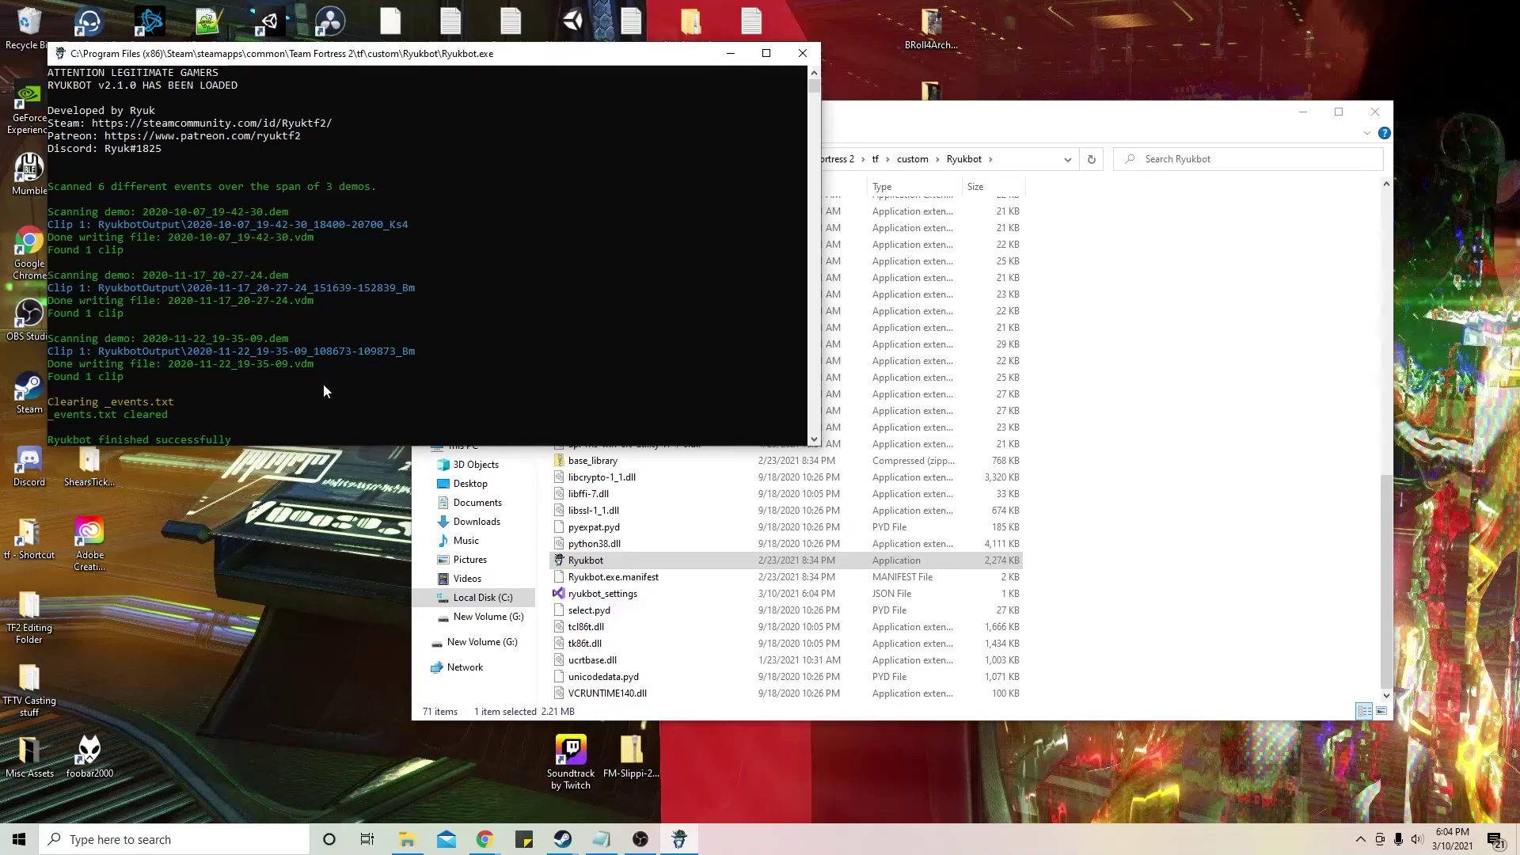
{"action": "scroll", "coordinate": [323, 391], "scroll_direction": "down", "scroll_amount": 3}
{"action": "scroll", "coordinate": [323, 391], "scroll_direction": "up", "scroll_amount": 3}
{"action": "scroll", "coordinate": [323, 391], "scroll_direction": "down", "scroll_amount": 2}
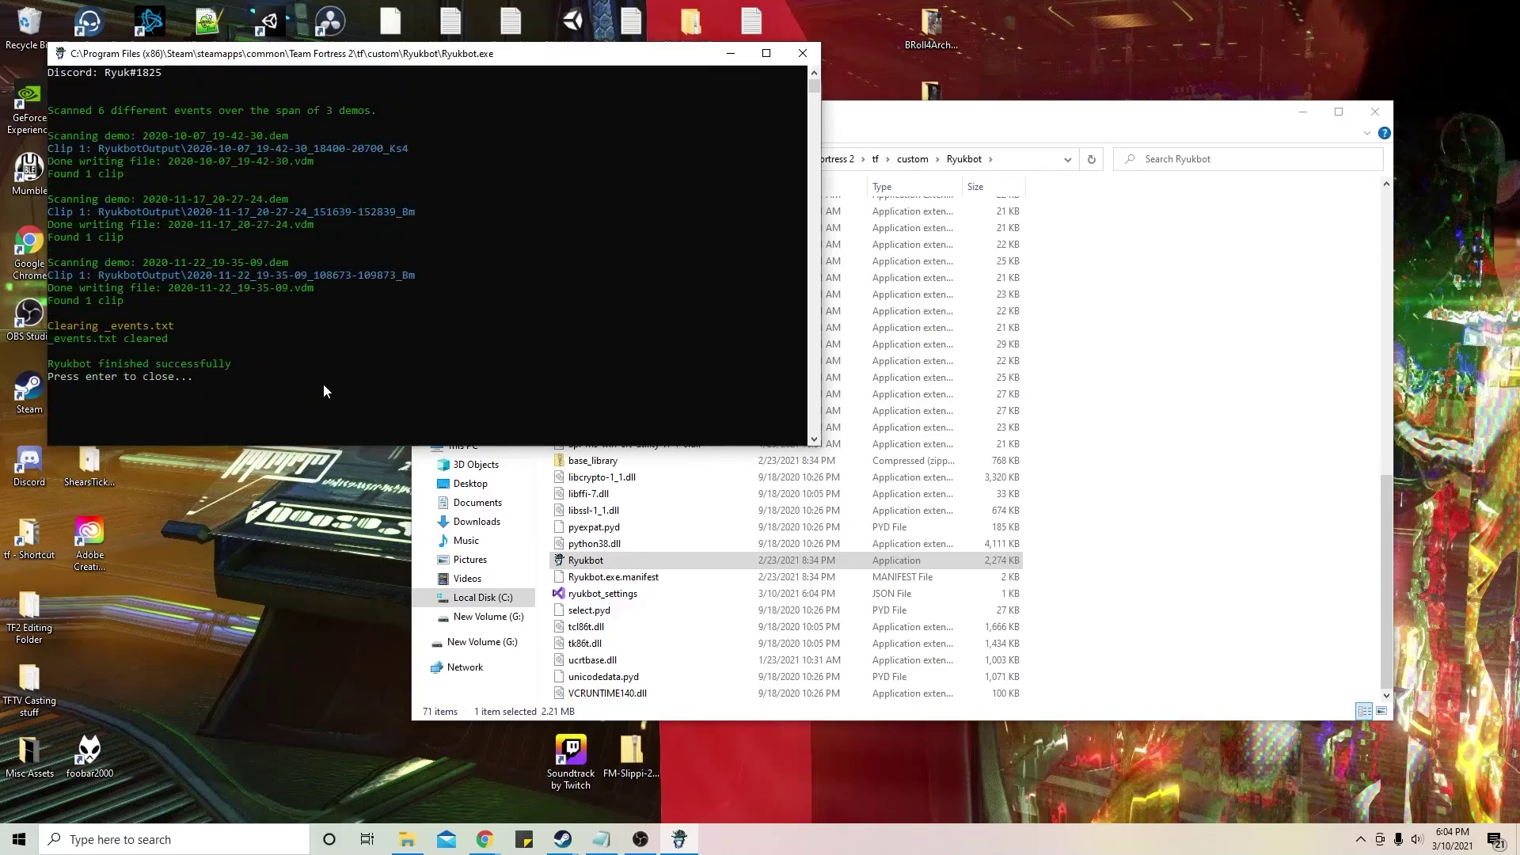